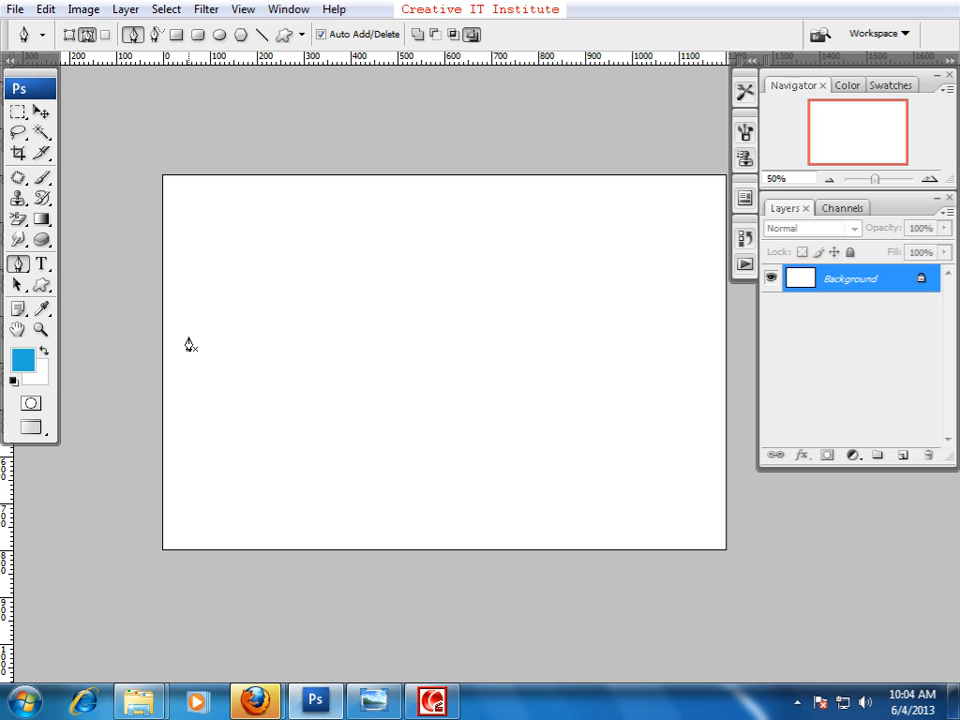
# Step: Set the Brush tool to the hard round 9 px tip
pyautogui.press('space')
pyautogui.moveTo(390, 480)
pyautogui.mouseDown()
pyautogui.moveTo(274, 464)
pyautogui.moveTo(321, 381)
pyautogui.mouseUp()
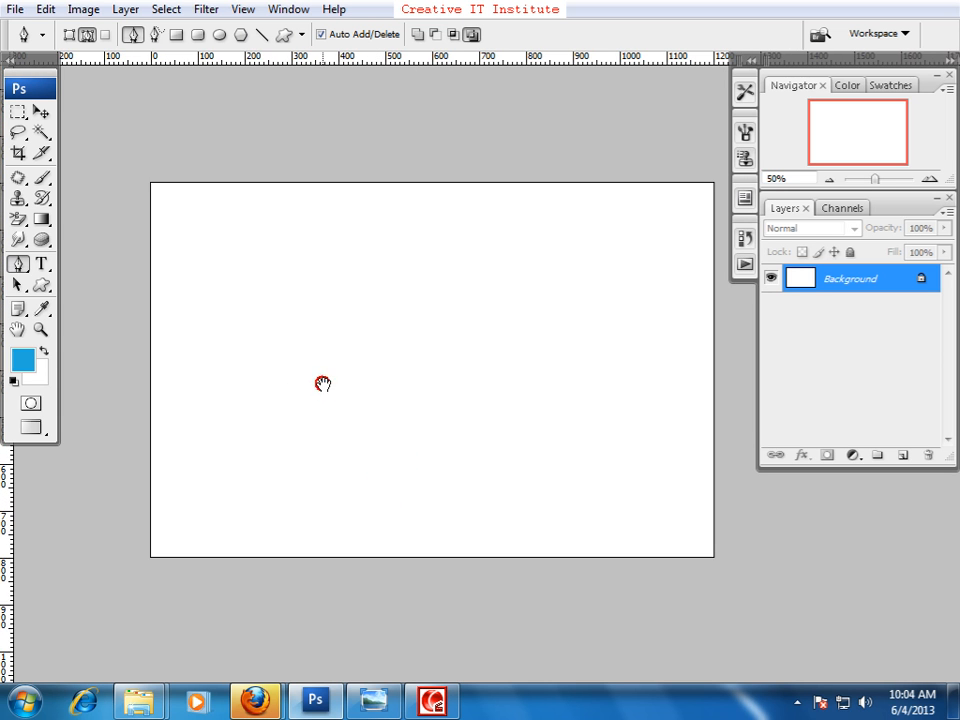
pyautogui.click(40, 180)
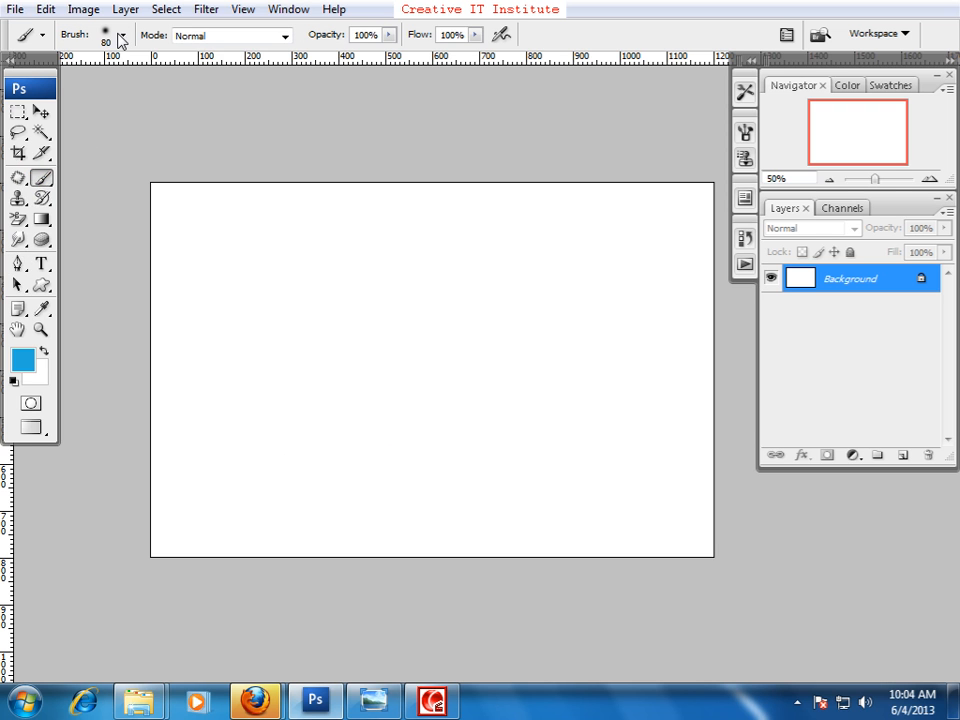
pyautogui.click(120, 38)
pyautogui.click(126, 186)
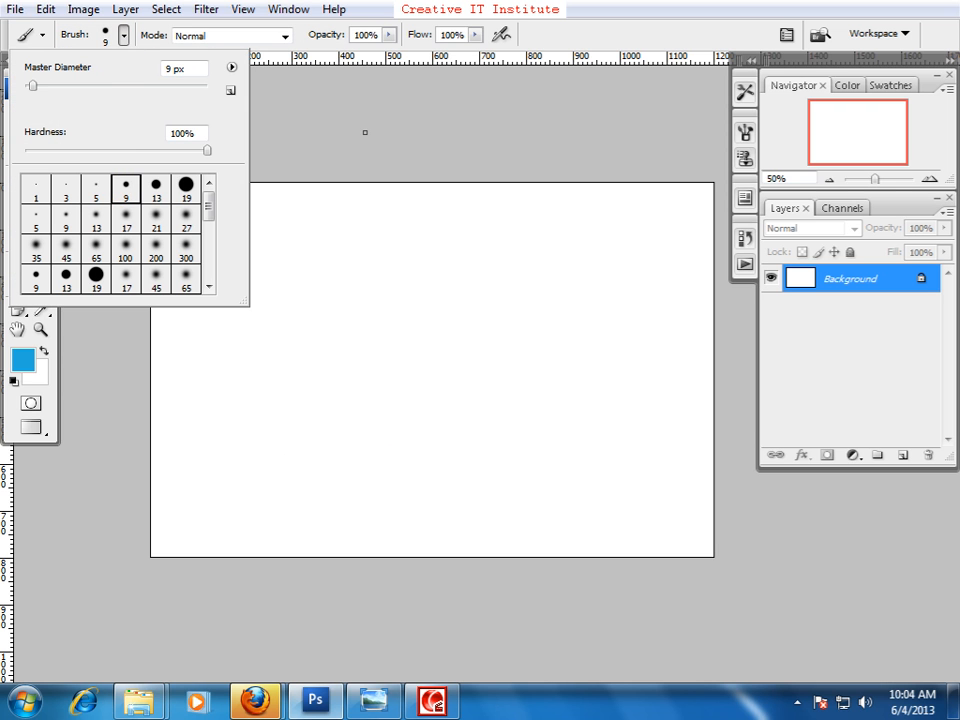
pyautogui.click(358, 170)
# Step: Discard the trial stroke on the background and paint a freehand wavy blue line across the upper canvas on a new layer
pyautogui.moveTo(215, 331)
pyautogui.mouseDown()
pyautogui.moveTo(295, 301)
pyautogui.moveTo(407, 342)
pyautogui.moveTo(516, 344)
pyautogui.moveTo(640, 270)
pyautogui.mouseUp()
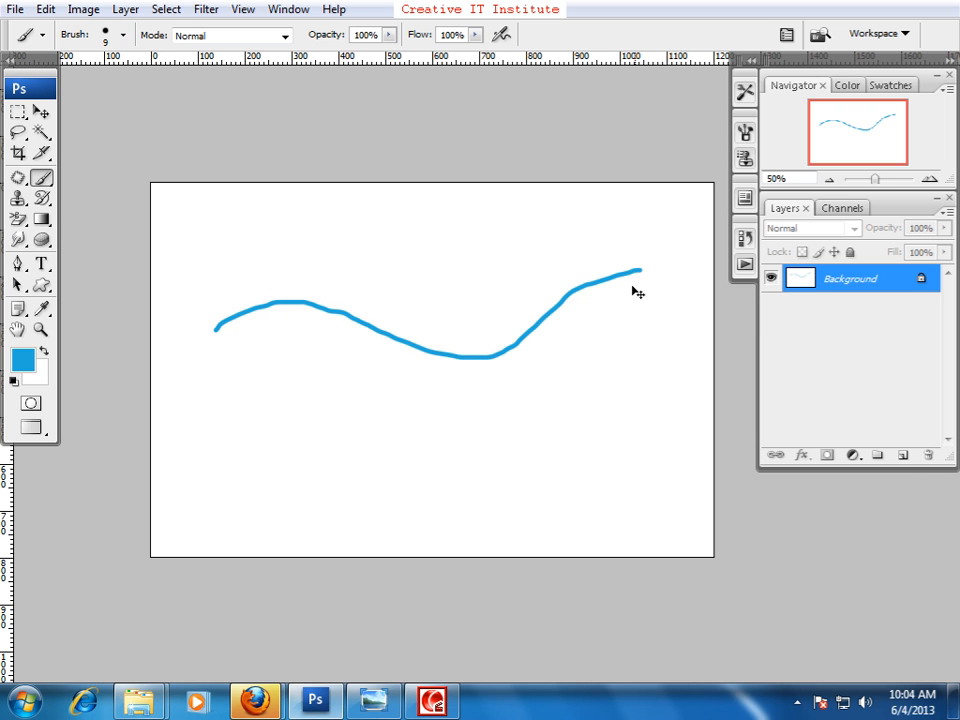
pyautogui.hotkey('ctrl', 'z')
pyautogui.click(906, 456)
pyautogui.moveTo(199, 308)
pyautogui.mouseDown()
pyautogui.moveTo(208, 287)
pyautogui.moveTo(548, 322)
pyautogui.moveTo(632, 249)
pyautogui.mouseUp()
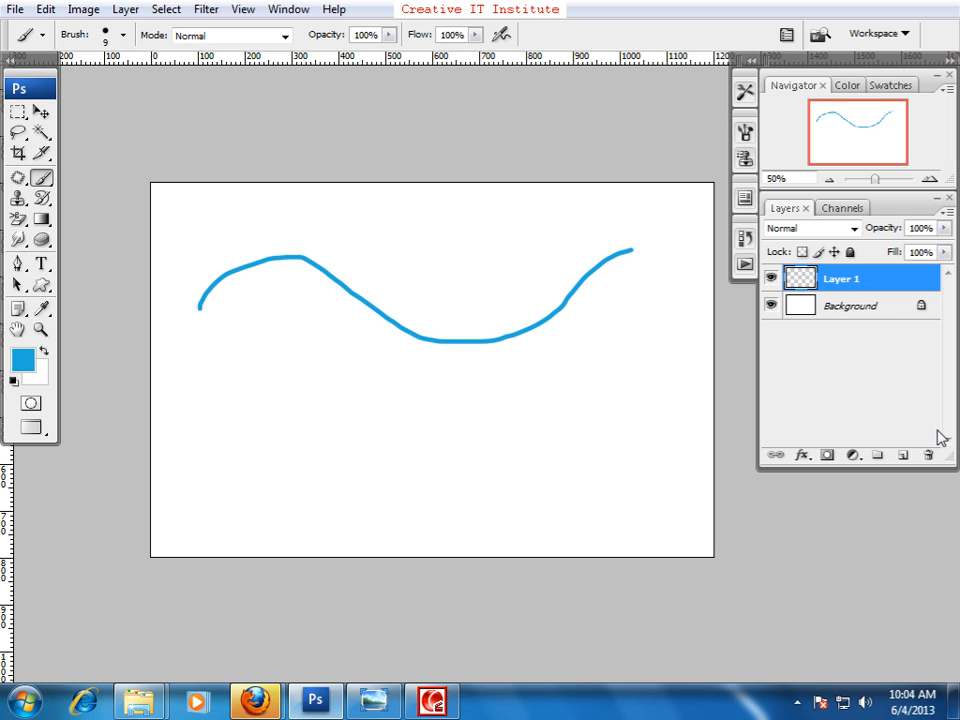
# Step: Add another new layer and draw an open S-curved path below the painted line with the Pen tool
pyautogui.click(903, 456)
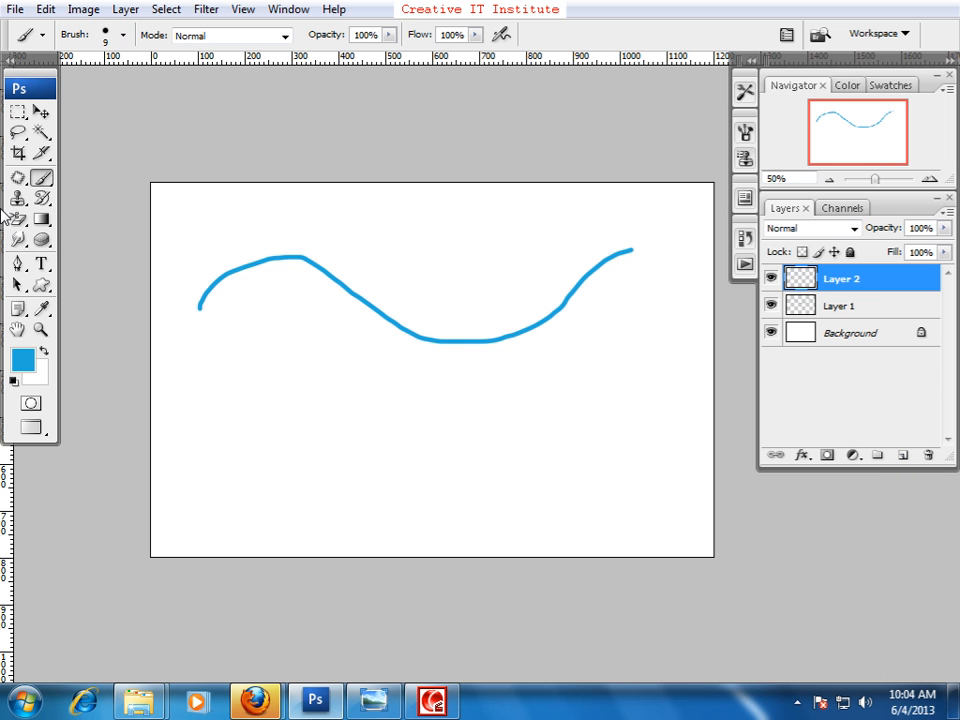
pyautogui.click(17, 263)
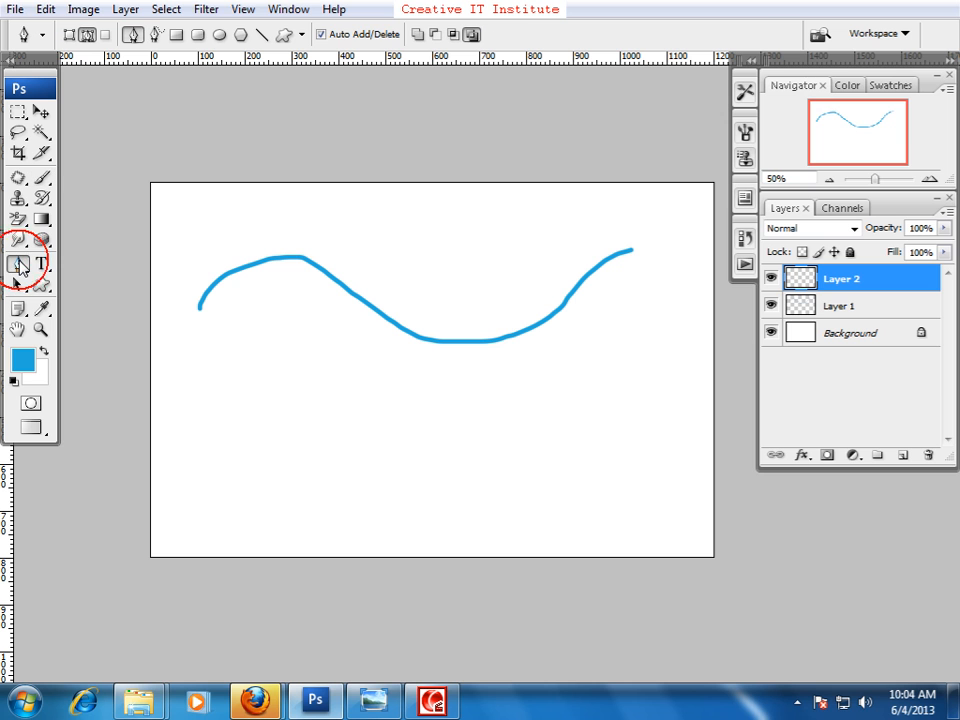
pyautogui.click(198, 421)
pyautogui.moveTo(350, 400); pyautogui.dragTo(446, 449)
pyautogui.moveTo(613, 378); pyautogui.dragTo(706, 271)
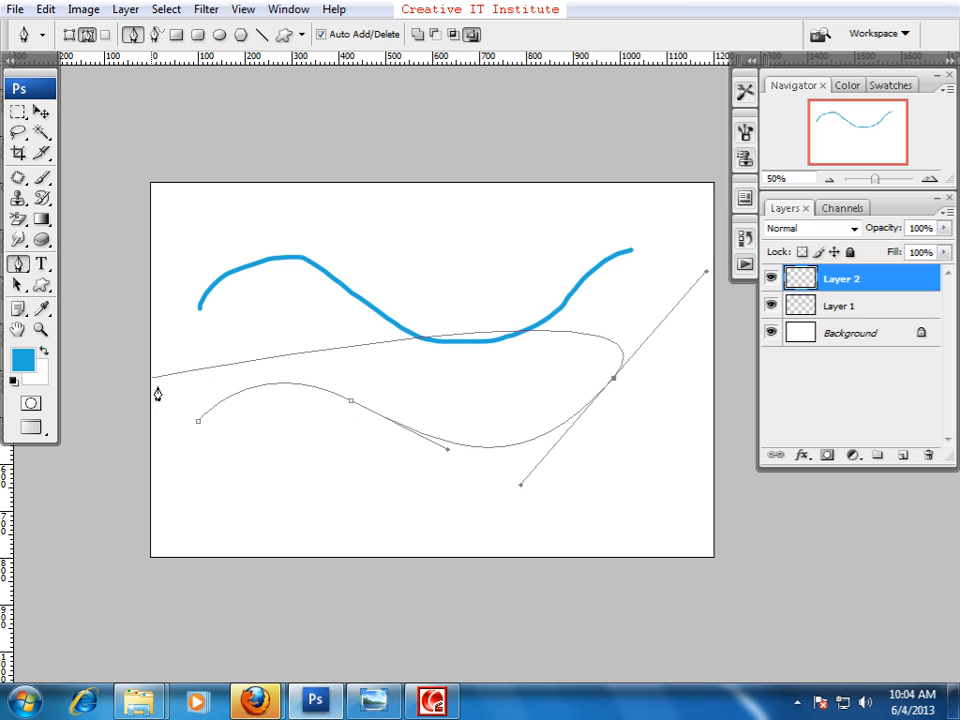
# Step: Stroke the path with the Brush, Simulate Pressure off, and dismiss the path outline
pyautogui.rightClick(404, 381)
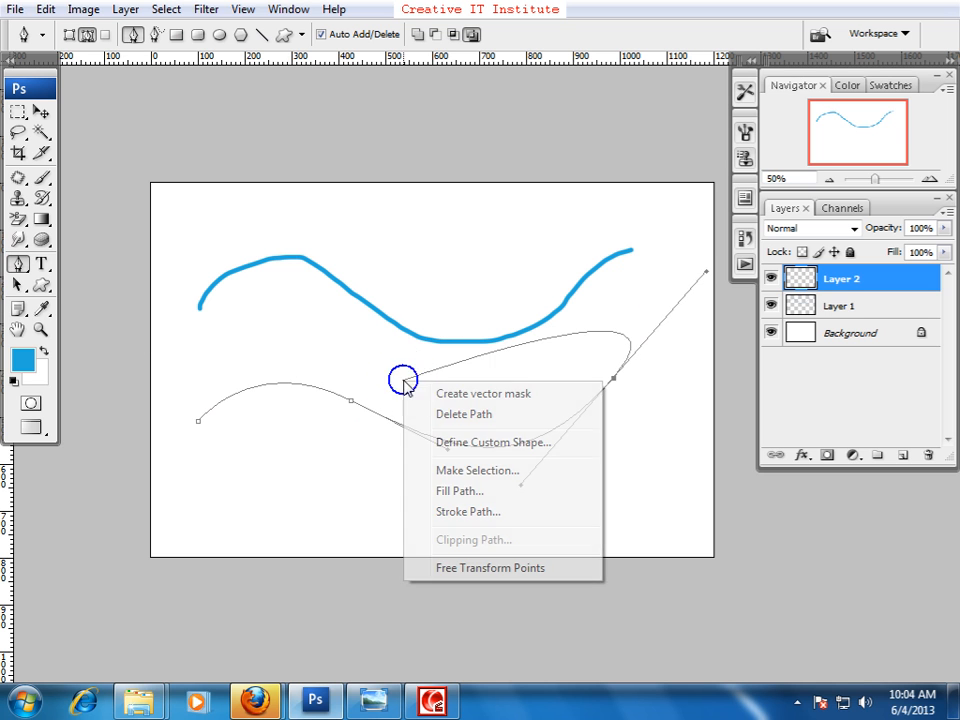
pyautogui.click(476, 512)
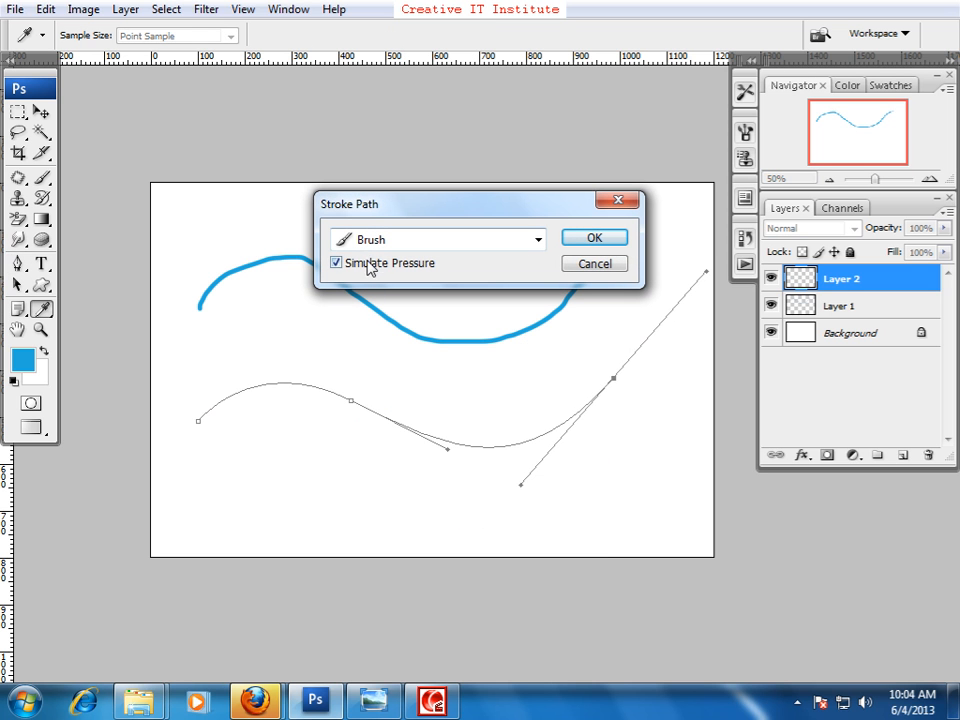
pyautogui.click(420, 240)
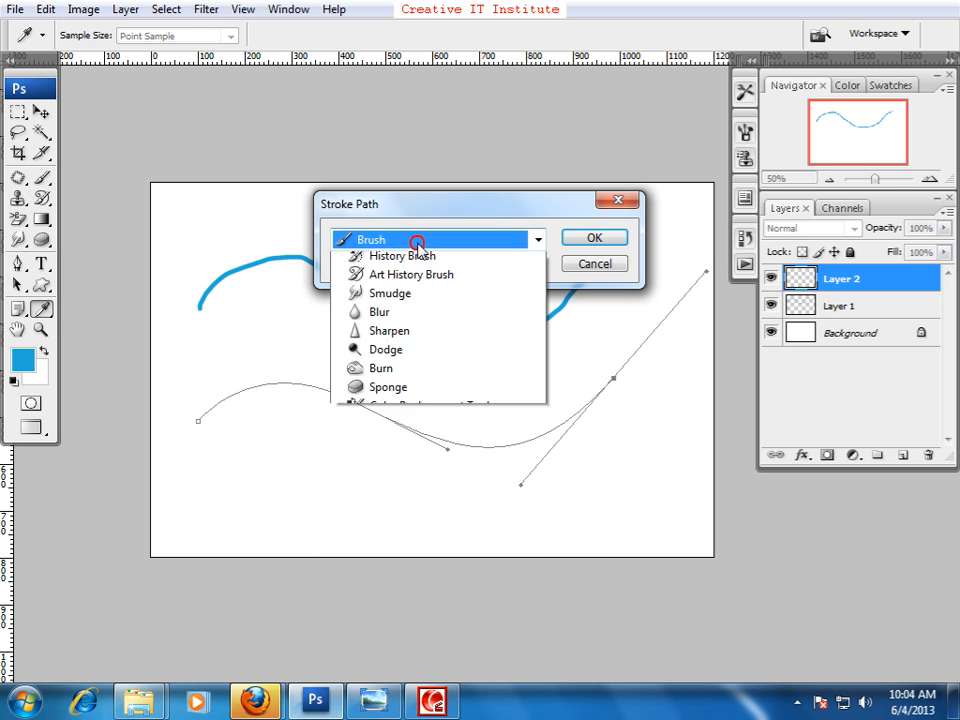
pyautogui.click(391, 290)
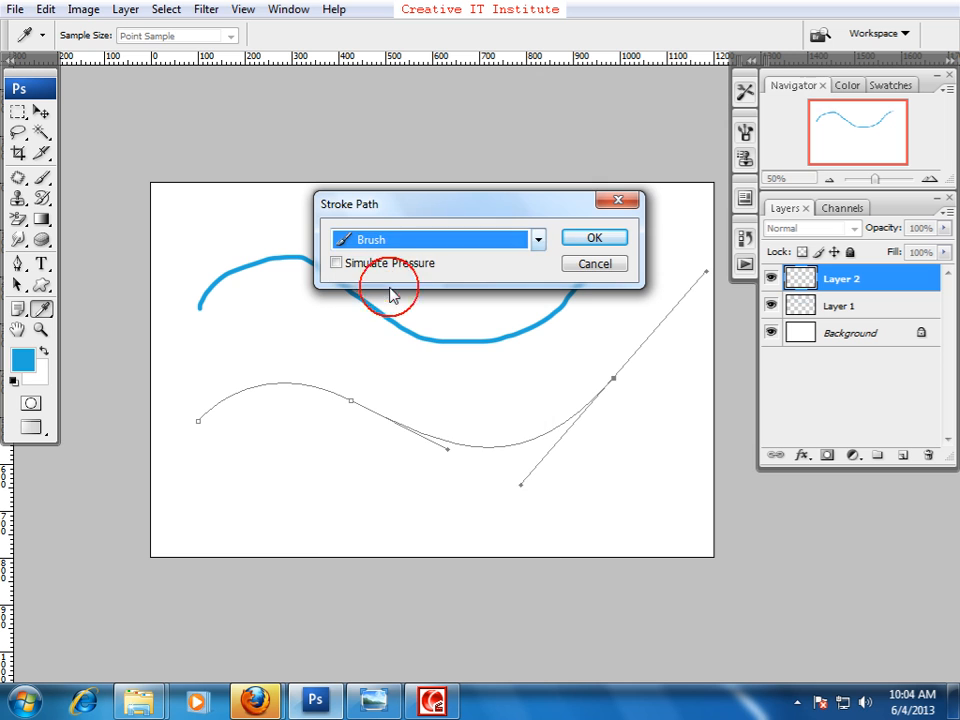
pyautogui.click(594, 238)
pyautogui.press('Return')
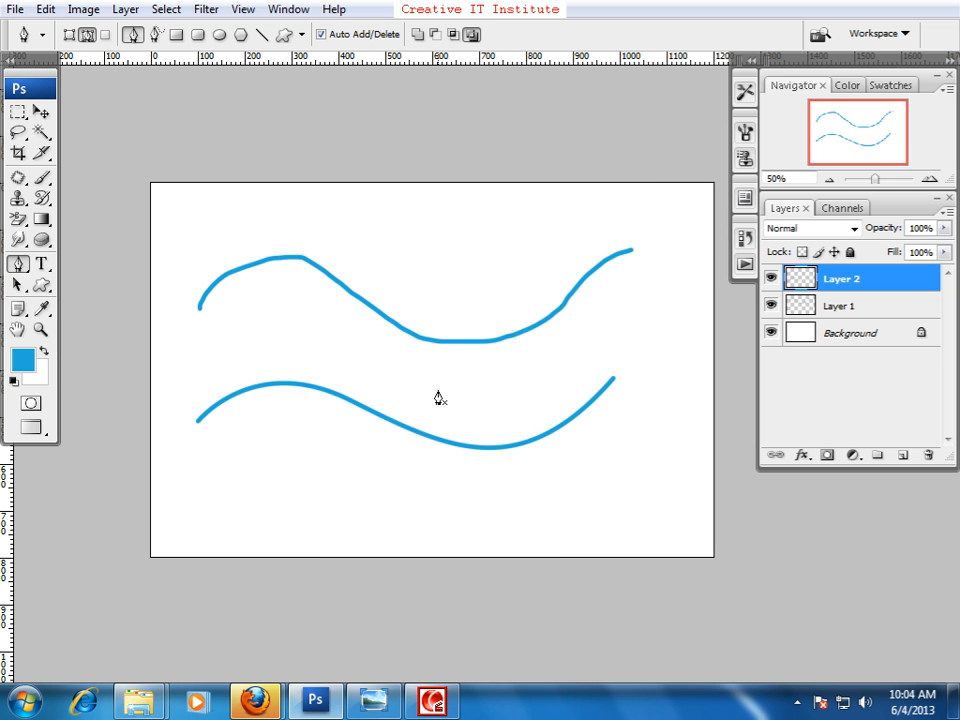
# Step: Draw a second open S-curved path with the Pen tool below the two blue lines
pyautogui.hotkey('ctrl', '+')
pyautogui.moveTo(429, 392); pyautogui.dragTo(377, 369)
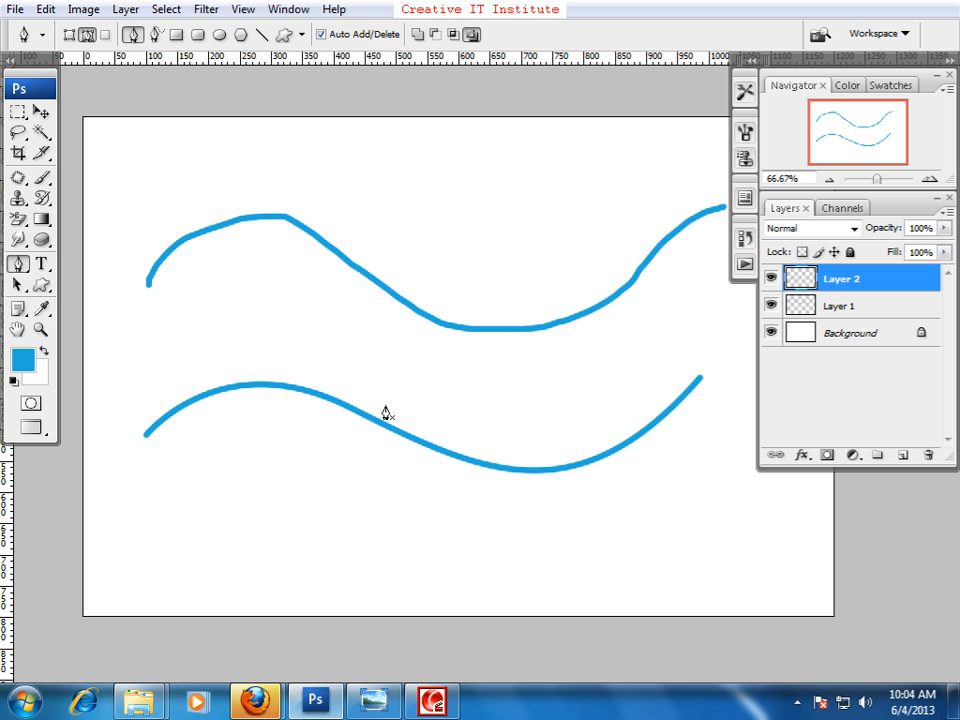
pyautogui.scroll(-2, 479, 457)
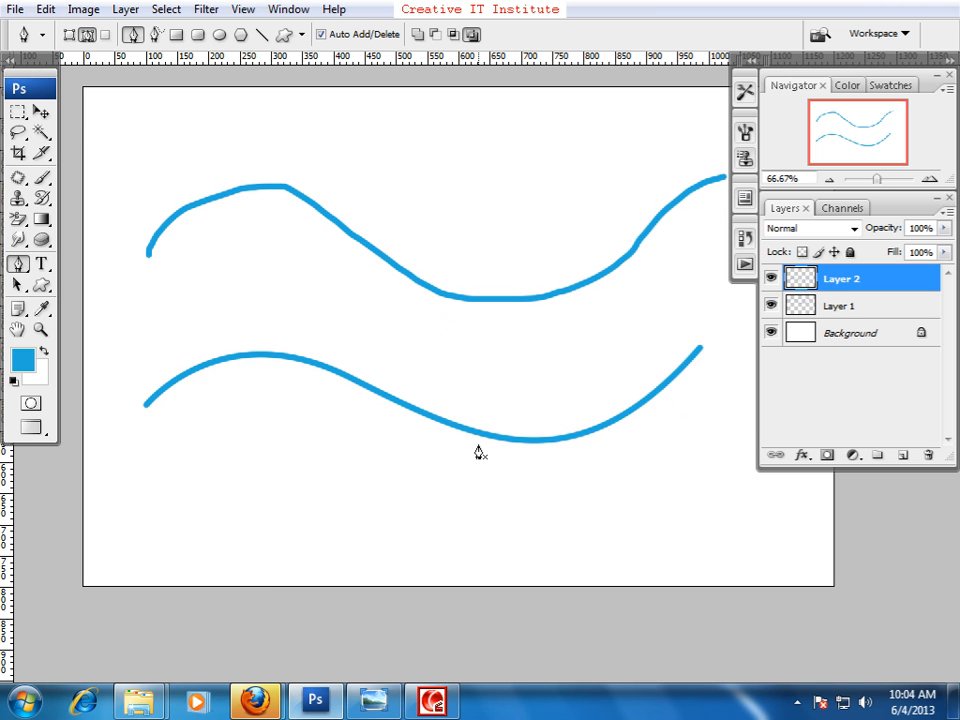
pyautogui.scroll(1, 479, 453)
pyautogui.click(148, 503)
pyautogui.moveTo(363, 474); pyautogui.dragTo(478, 536)
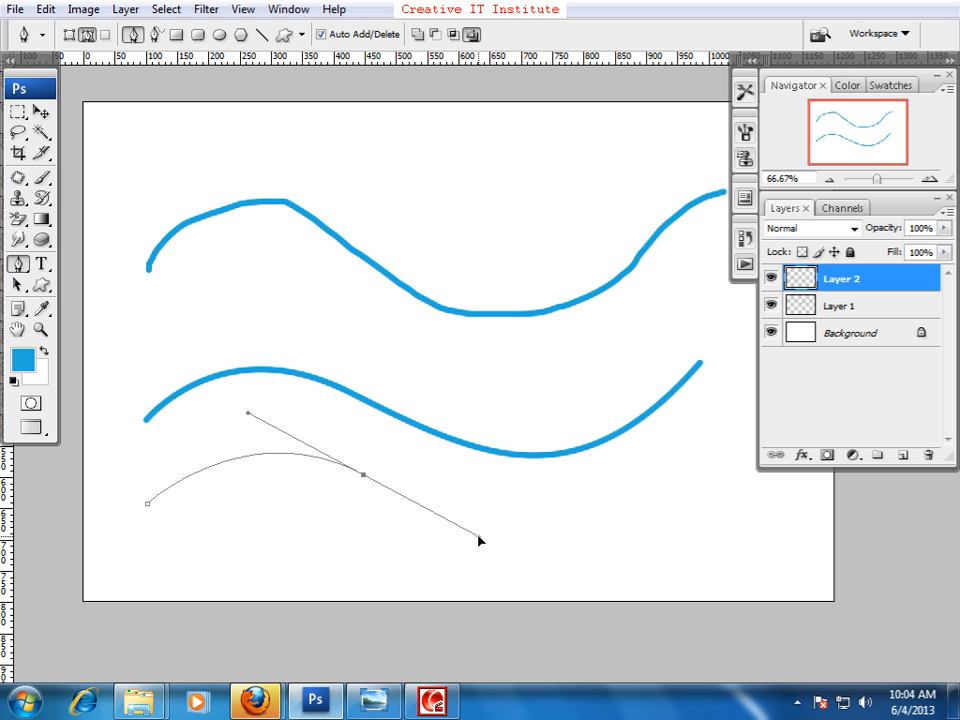
pyautogui.moveTo(692, 452); pyautogui.dragTo(752, 384)
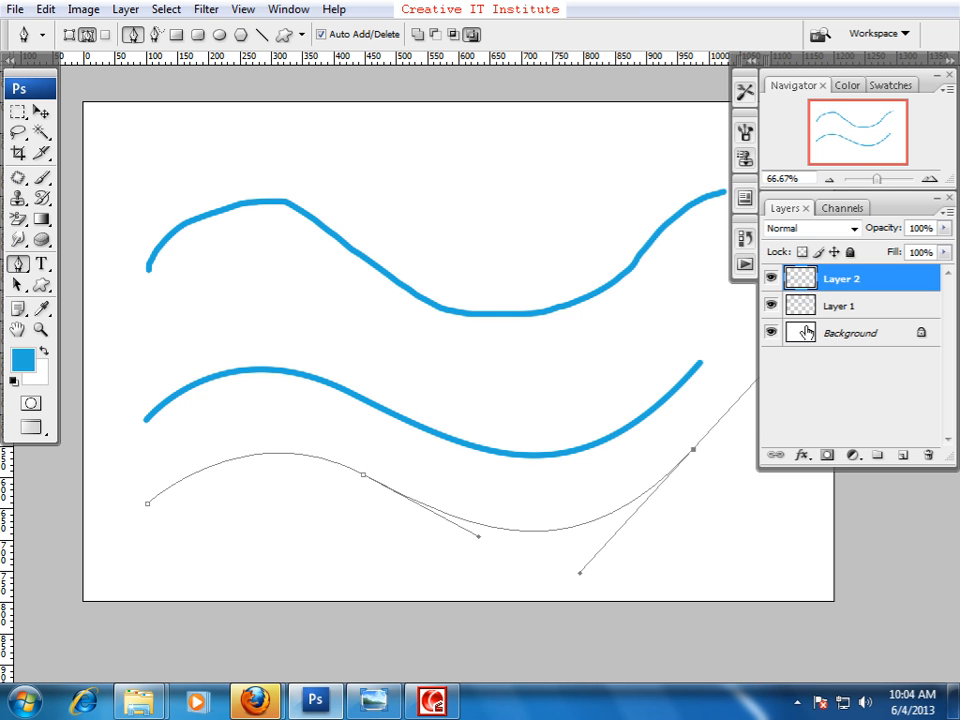
# Step: Stroke the lowest path with the Brush, Simulate Pressure on, and dismiss the path outline
pyautogui.rightClick(443, 483)
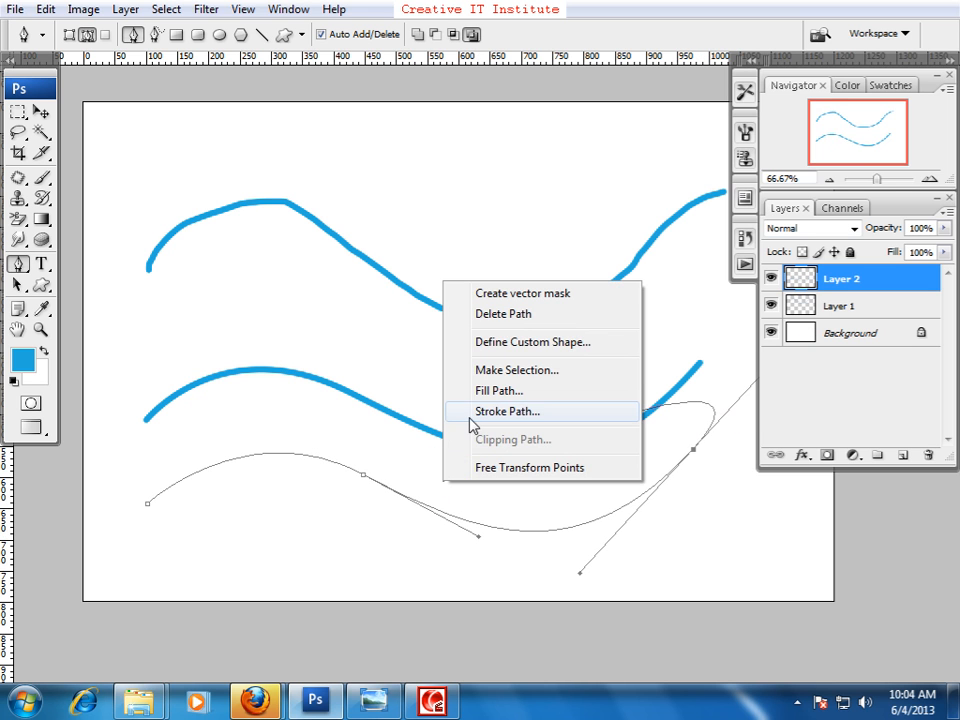
pyautogui.click(474, 412)
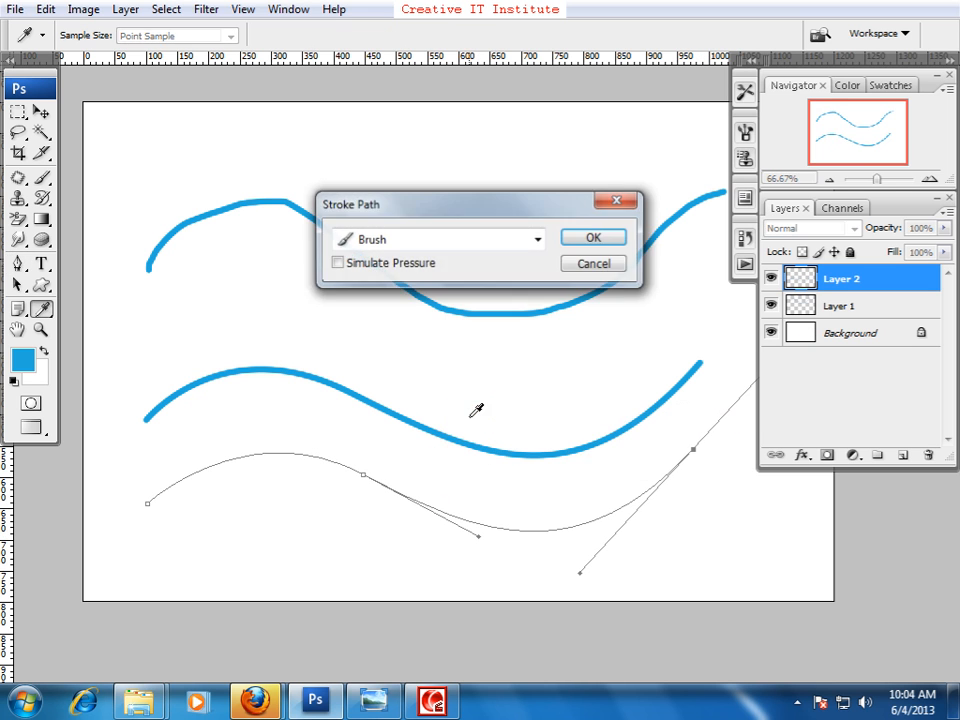
pyautogui.click(337, 263)
pyautogui.click(583, 242)
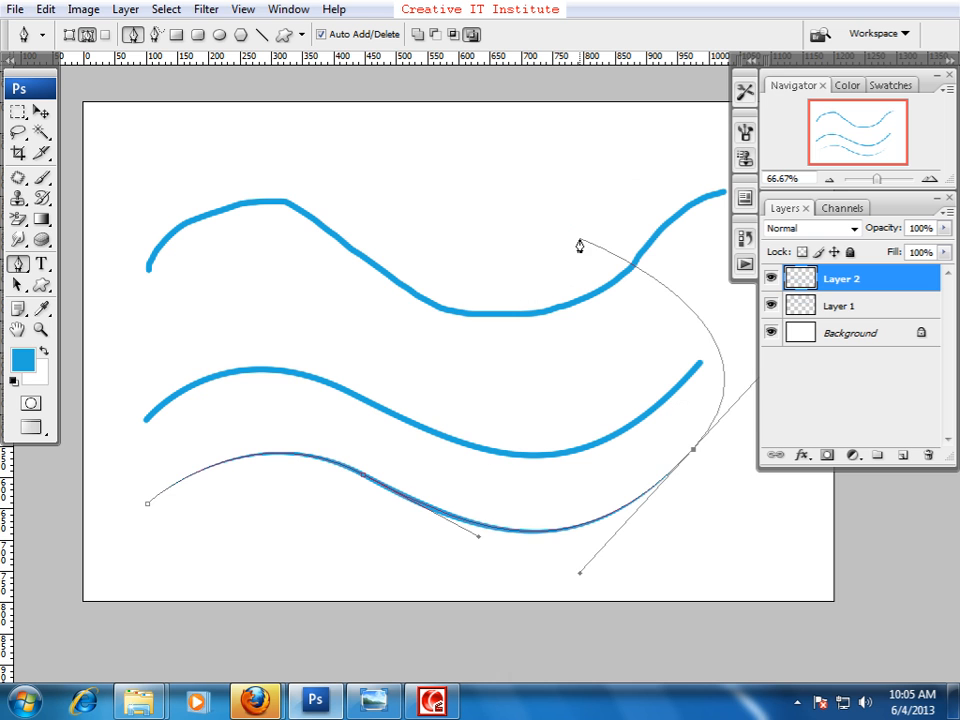
pyautogui.press('Return')
# Step: Set the Brush tool's master diameter to 21 px
pyautogui.scroll(-2, 418, 442)
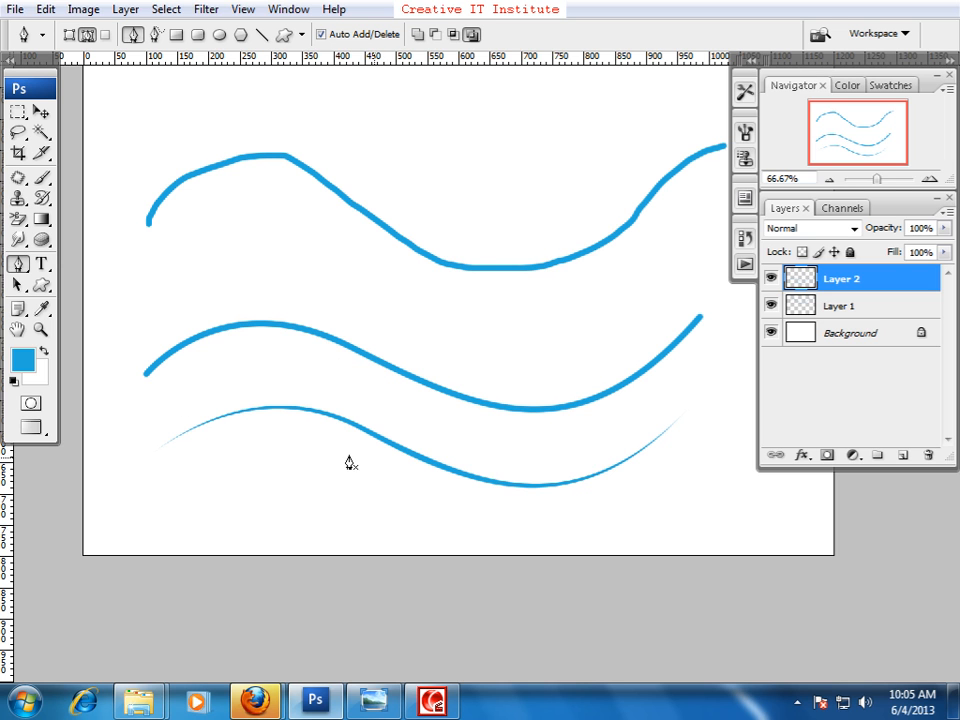
pyautogui.scroll(1, 397, 472)
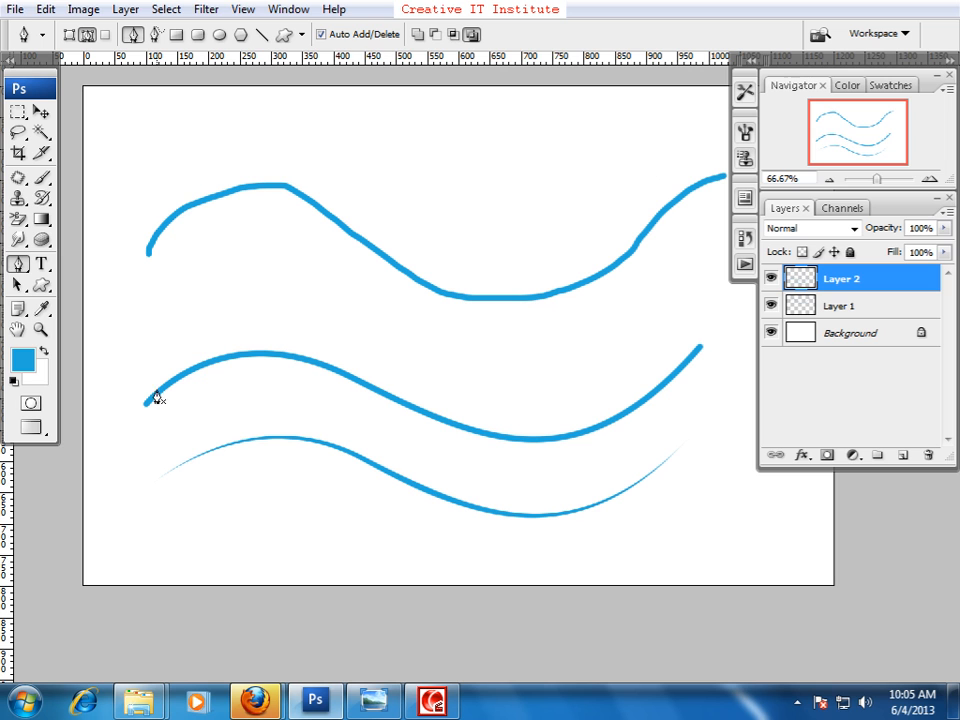
pyautogui.click(42, 177)
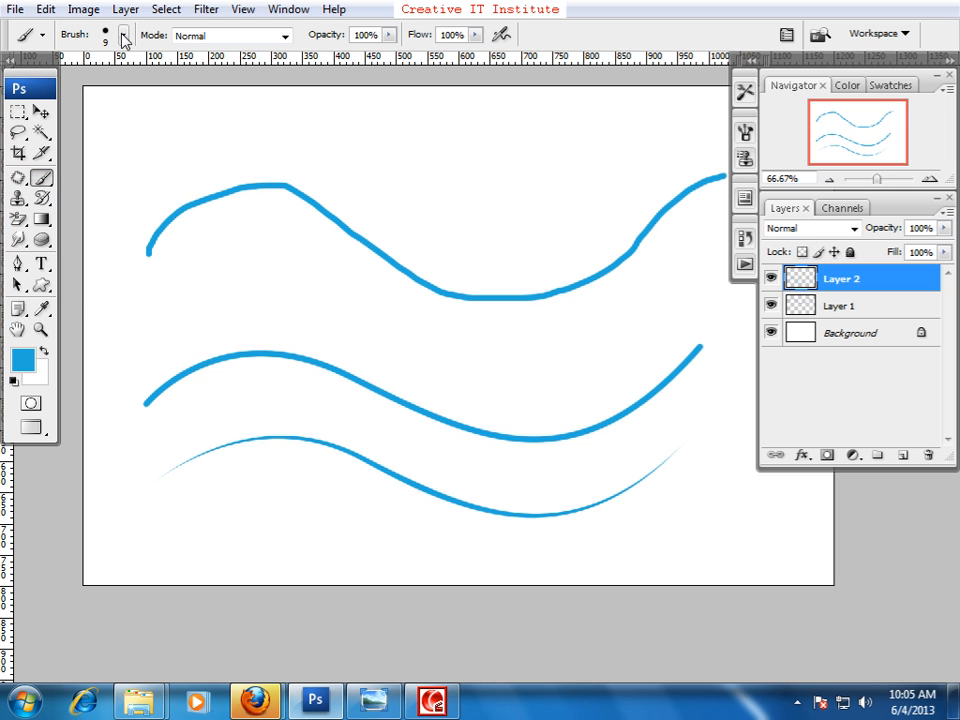
pyautogui.click(124, 37)
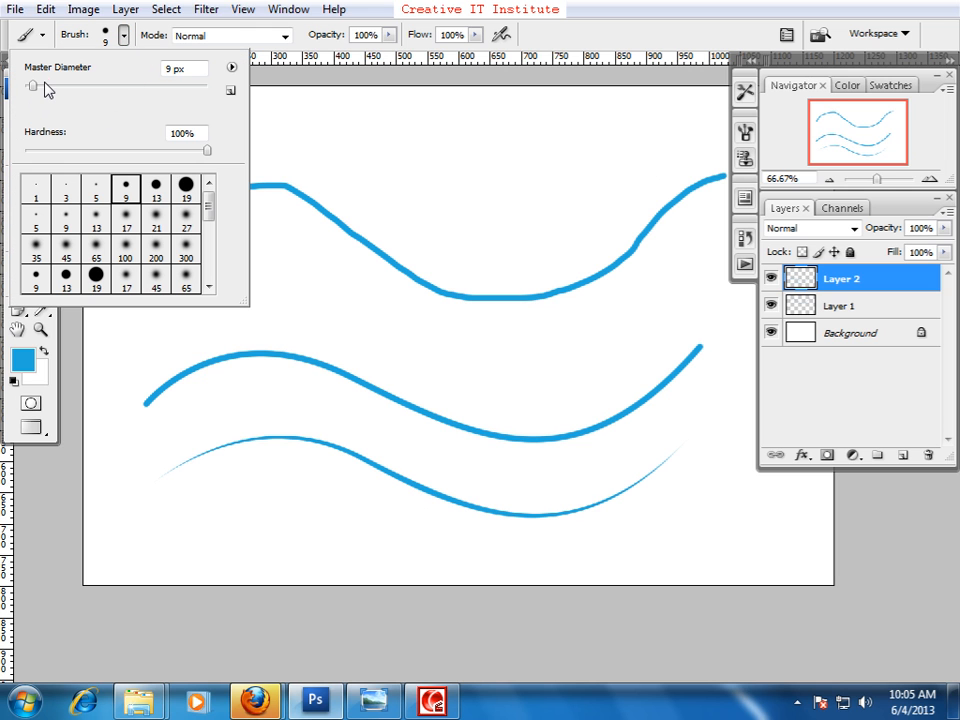
pyautogui.moveTo(45, 87); pyautogui.dragTo(43, 87)
pyautogui.click(525, 35)
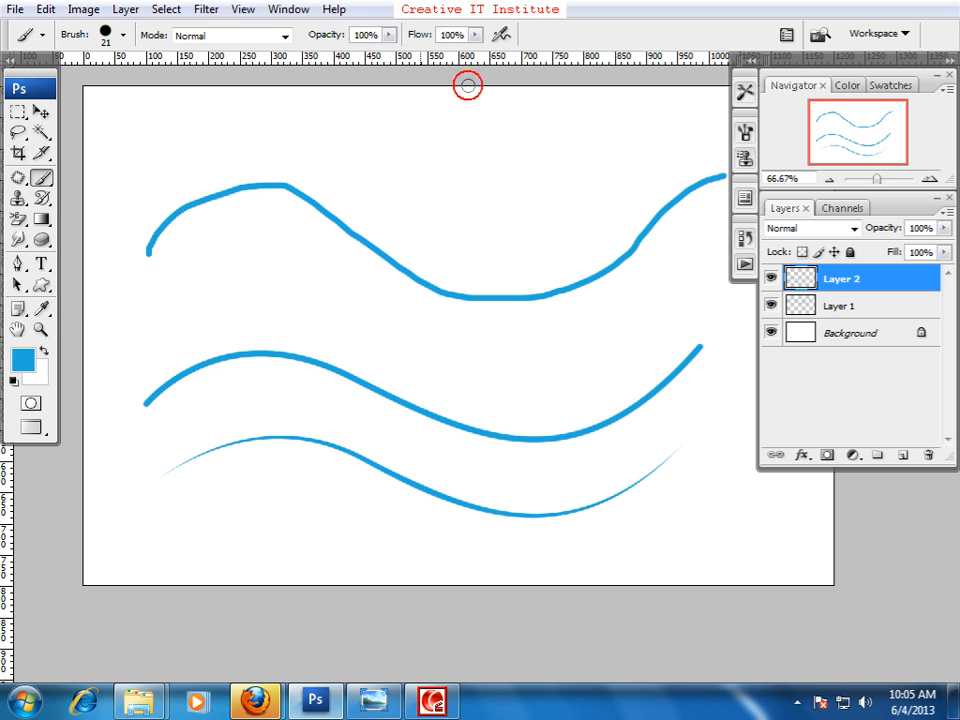
# Step: Draw an open S-curved path with the Pen tool above the uppermost blue line
pyautogui.scroll(2, 414, 180)
pyautogui.click(17, 265)
pyautogui.click(123, 249)
pyautogui.moveTo(393, 224); pyautogui.dragTo(532, 318)
pyautogui.moveTo(668, 189); pyautogui.dragTo(714, 126)
# Step: Stroke the uppermost path with the 21 px Brush, Simulate Pressure on, and dismiss the path outline
pyautogui.rightClick(501, 213)
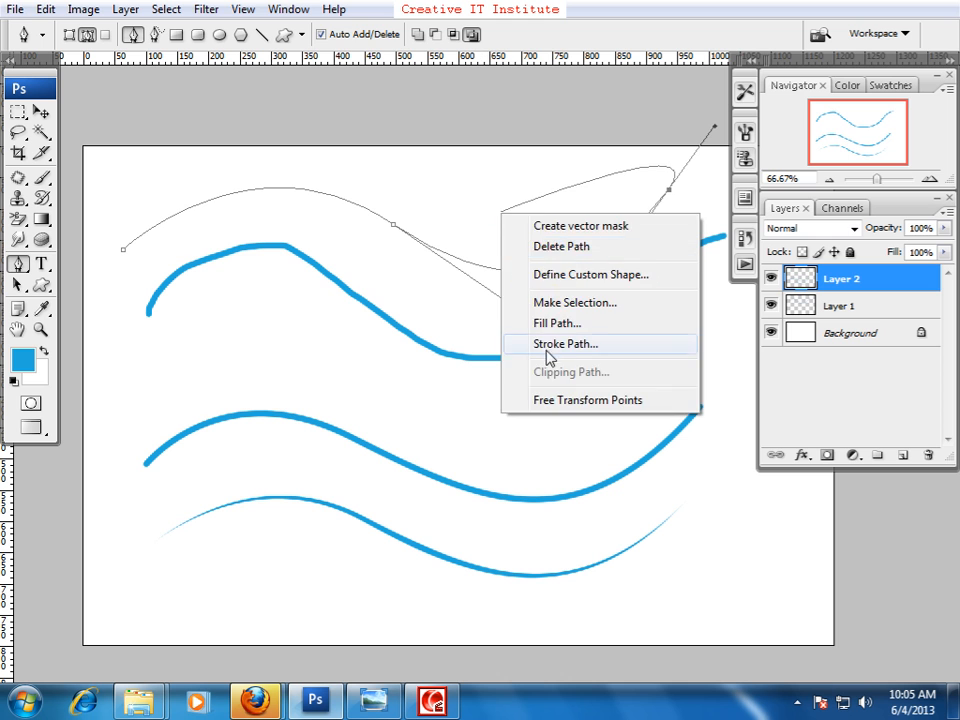
pyautogui.click(545, 341)
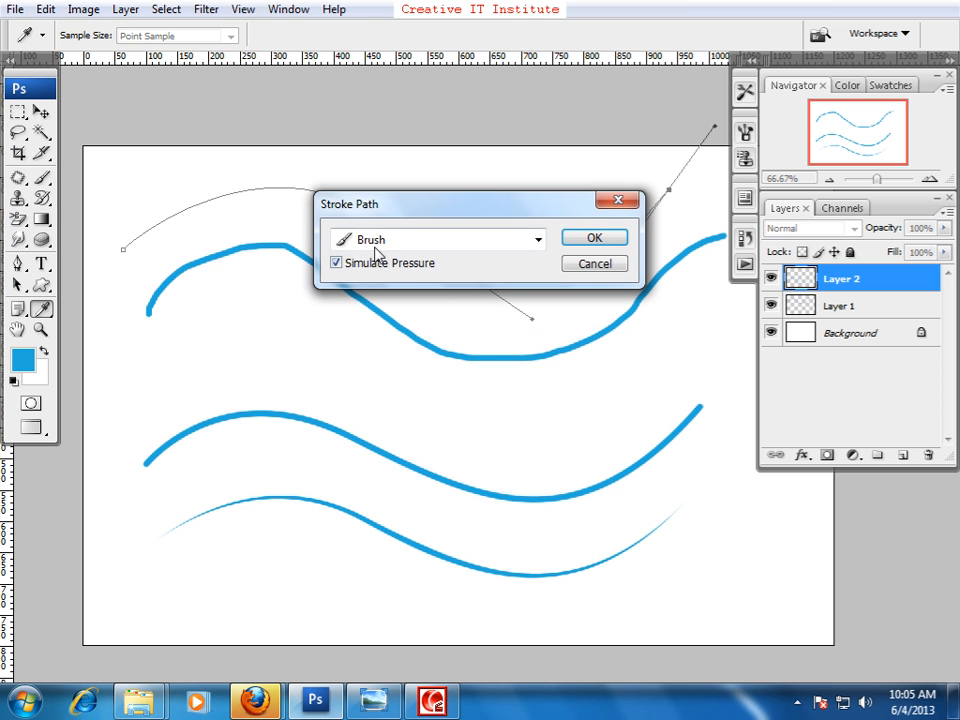
pyautogui.click(581, 240)
pyautogui.press('Return')
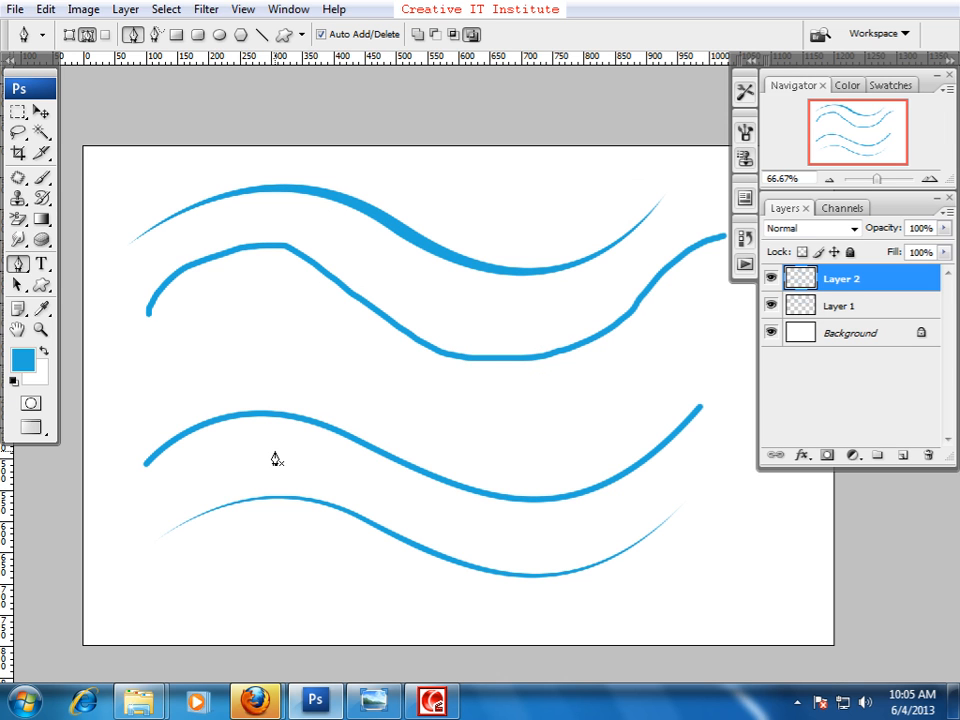
# Step: Switch from the line drawing to Aishwarya Rai 4.jpg in full-screen mode and add a new layer above its background
pyautogui.press('f')
pyautogui.press('f')
pyautogui.click(626, 133)
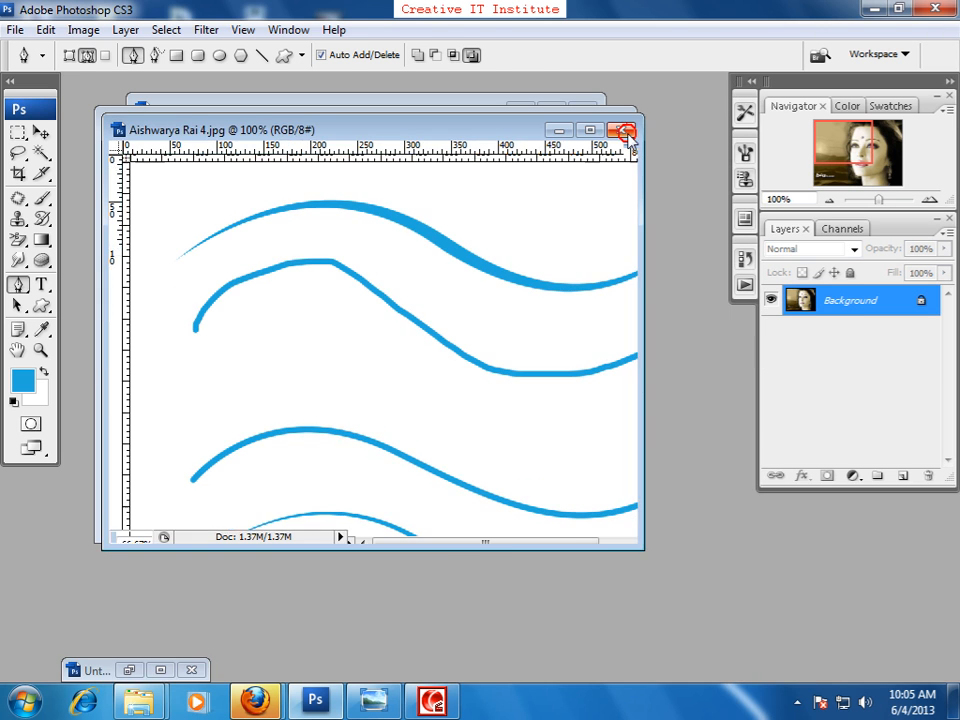
pyautogui.press('f')
pyautogui.press('f')
pyautogui.click(901, 455)
pyautogui.moveTo(519, 406); pyautogui.dragTo(440, 398)
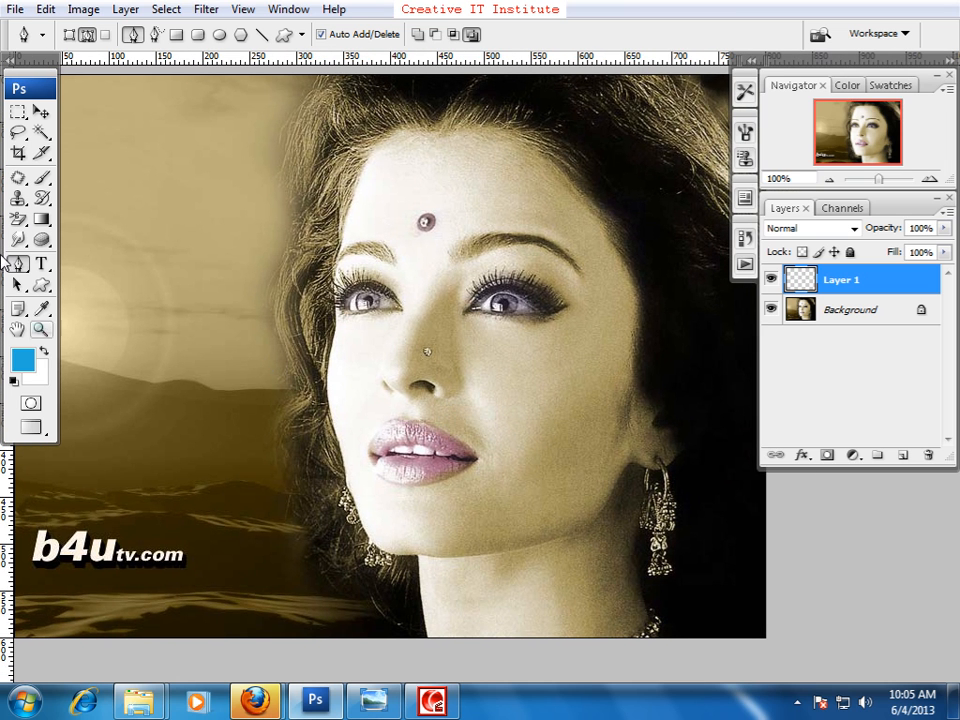
# Step: Try painting a 21 px blue brush stroke along the right-hand eyebrow in the photo, and undo it
pyautogui.click(41, 177)
pyautogui.moveTo(463, 255)
pyautogui.mouseDown()
pyautogui.moveTo(508, 235)
pyautogui.moveTo(579, 255)
pyautogui.mouseUp()
pyautogui.hotkey('ctrl', 'z')
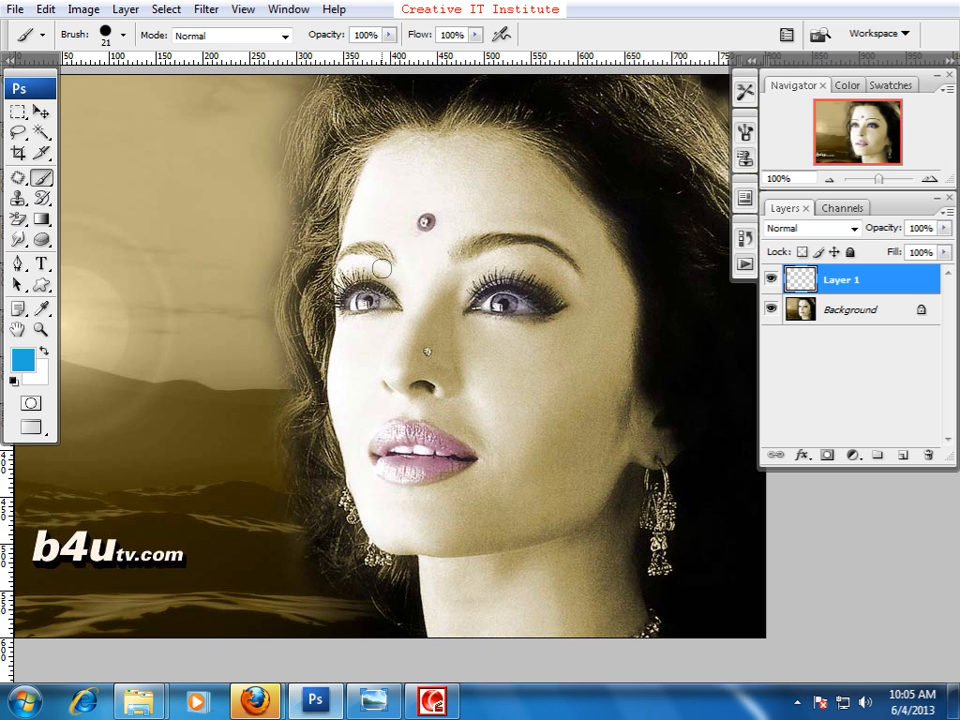
# Step: Reduce the brush diameter to 9 px, try a blue stroke over the right-hand eyebrow, and undo it
pyautogui.click(123, 35)
pyautogui.moveTo(43, 91); pyautogui.dragTo(33, 91)
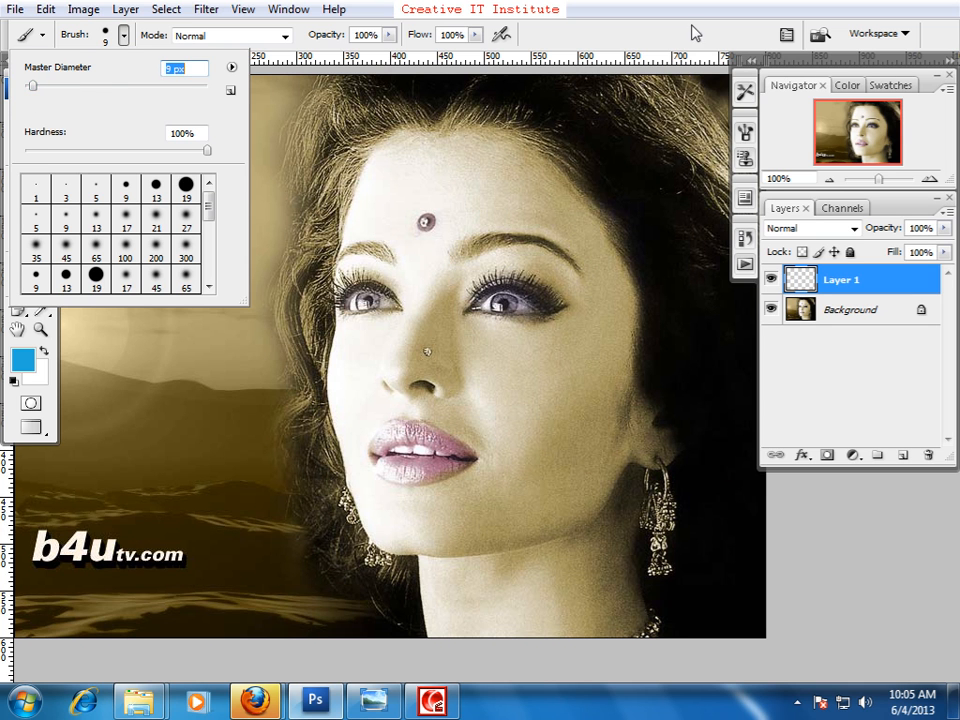
pyautogui.click(448, 171)
pyautogui.moveTo(455, 258)
pyautogui.mouseDown()
pyautogui.moveTo(484, 242)
pyautogui.moveTo(533, 239)
pyautogui.moveTo(566, 254)
pyautogui.mouseUp()
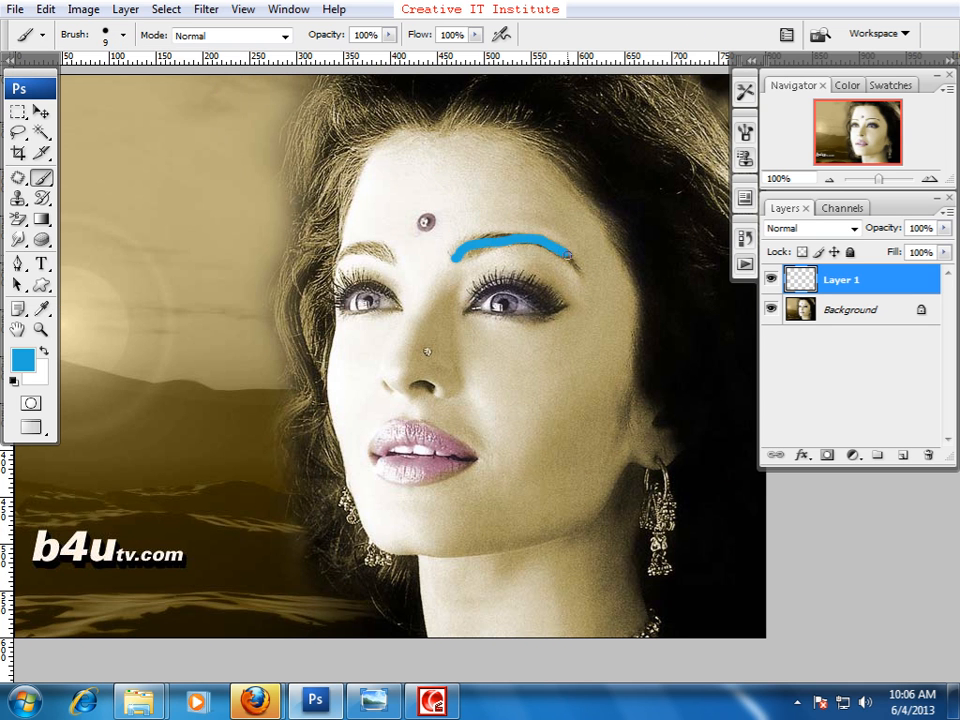
pyautogui.hotkey('ctrl', 'z')
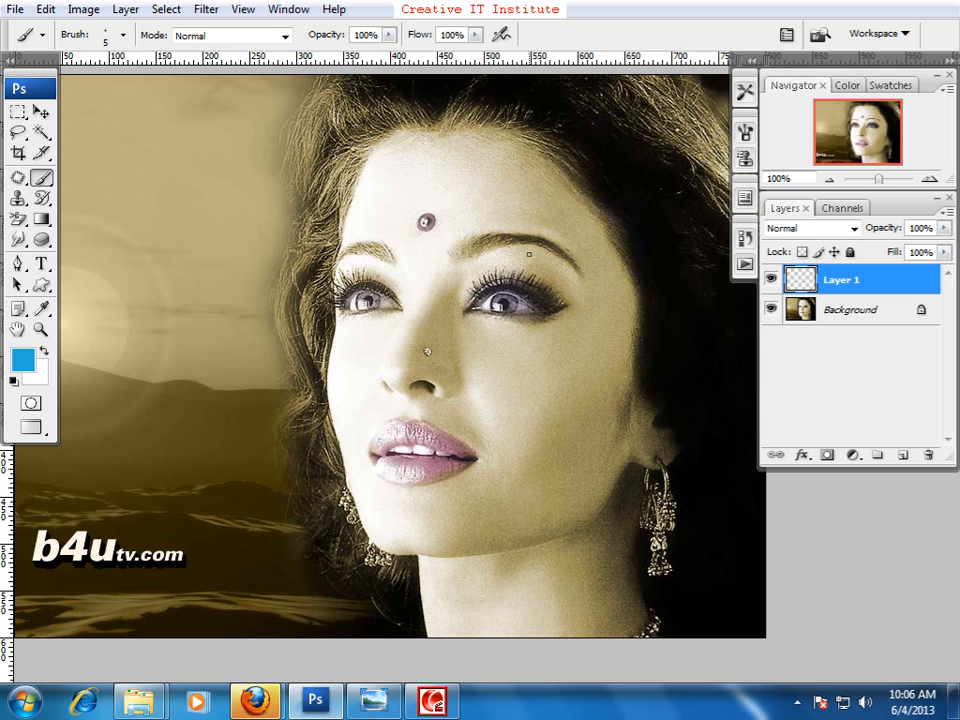
# Step: Paint a freehand blue stroke along the right-hand eyebrow on the new layer with the 5 px brush
pyautogui.moveTo(459, 254)
pyautogui.mouseDown()
pyautogui.moveTo(471, 232)
pyautogui.moveTo(561, 239)
pyautogui.mouseUp()
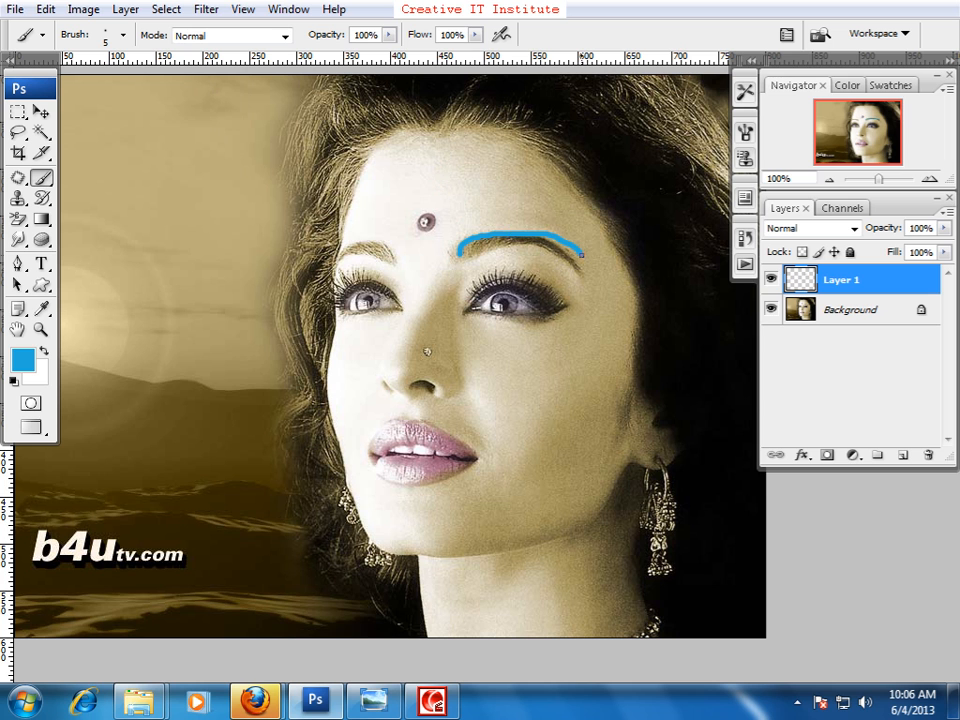
# Step: Undo the freehand eyebrow stroke, reduce the brush to 4 px, and undo another trial stroke along the same eyebrow
pyautogui.hotkey('ctrl', 'z')
pyautogui.press('[')
pyautogui.moveTo(463, 256)
pyautogui.mouseDown()
pyautogui.moveTo(535, 237)
pyautogui.moveTo(571, 256)
pyautogui.mouseUp()
pyautogui.hotkey('ctrl', 'z')
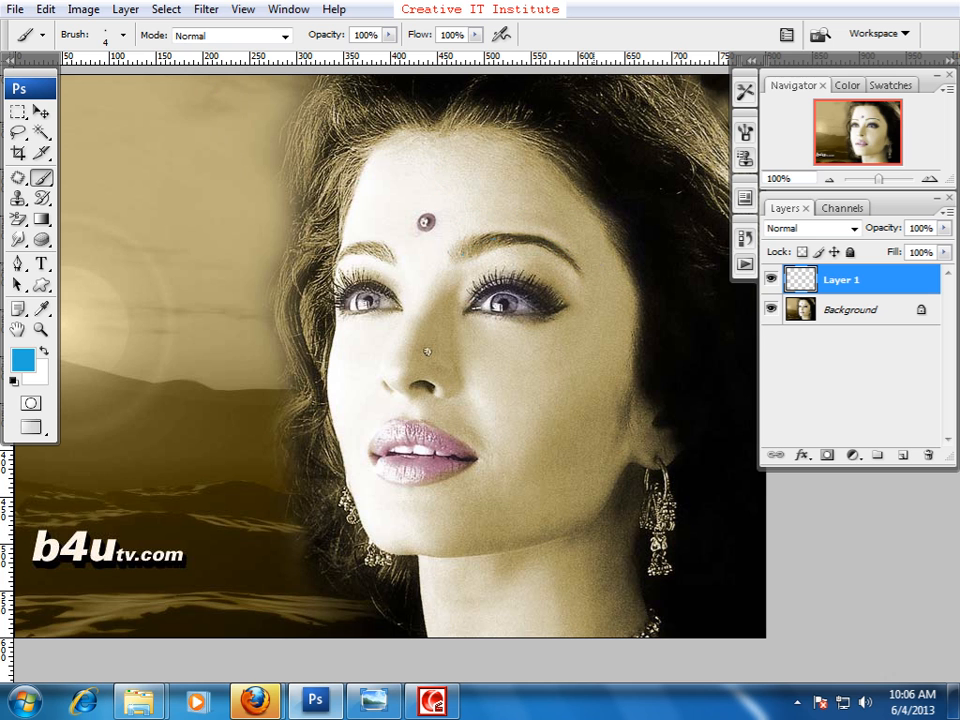
# Step: Trace a curved Pen tool path along the right-hand eyebrow, redoing the misplaced second anchor point
pyautogui.click(17, 263)
pyautogui.hotkey('ctrl', '+')
pyautogui.moveTo(437, 311); pyautogui.dragTo(298, 420)
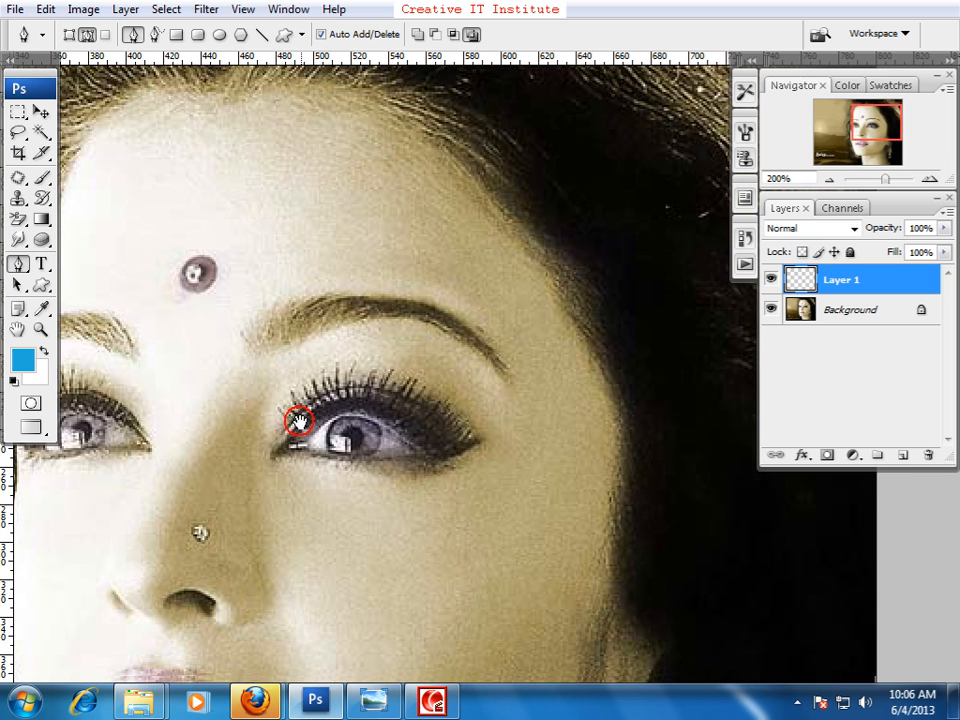
pyautogui.click(258, 347)
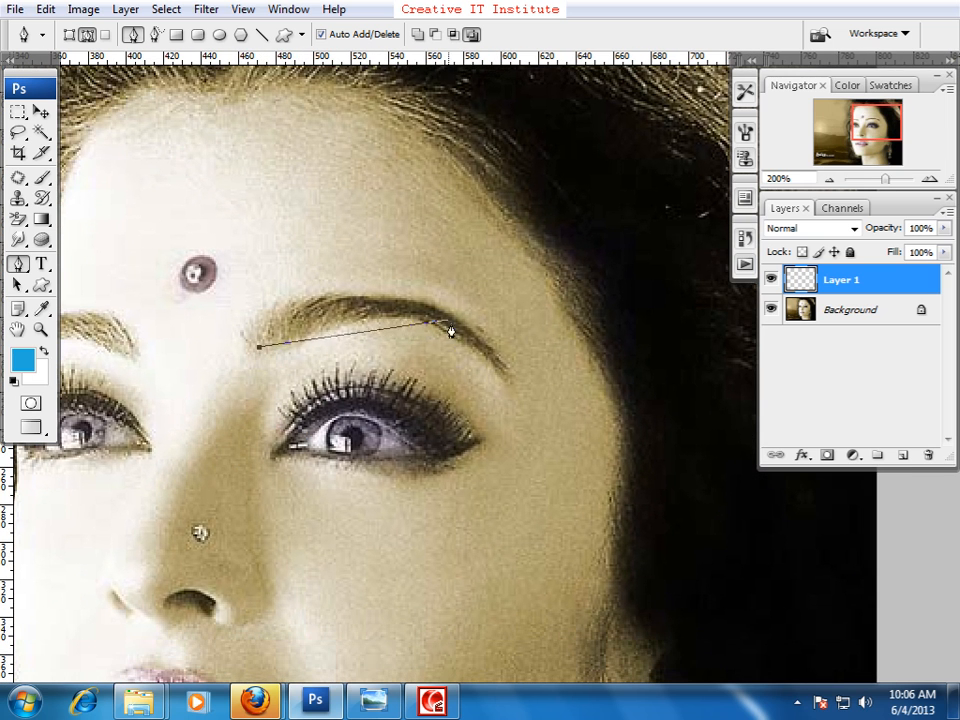
pyautogui.moveTo(430, 310); pyautogui.dragTo(519, 334)
pyautogui.hotkey('ctrl', 'z')
pyautogui.moveTo(385, 304); pyautogui.dragTo(424, 225)
# Step: Stroke the right-hand eyebrow path with the Brush and Simulate Pressure on
pyautogui.rightClick(426, 228)
pyautogui.click(488, 358)
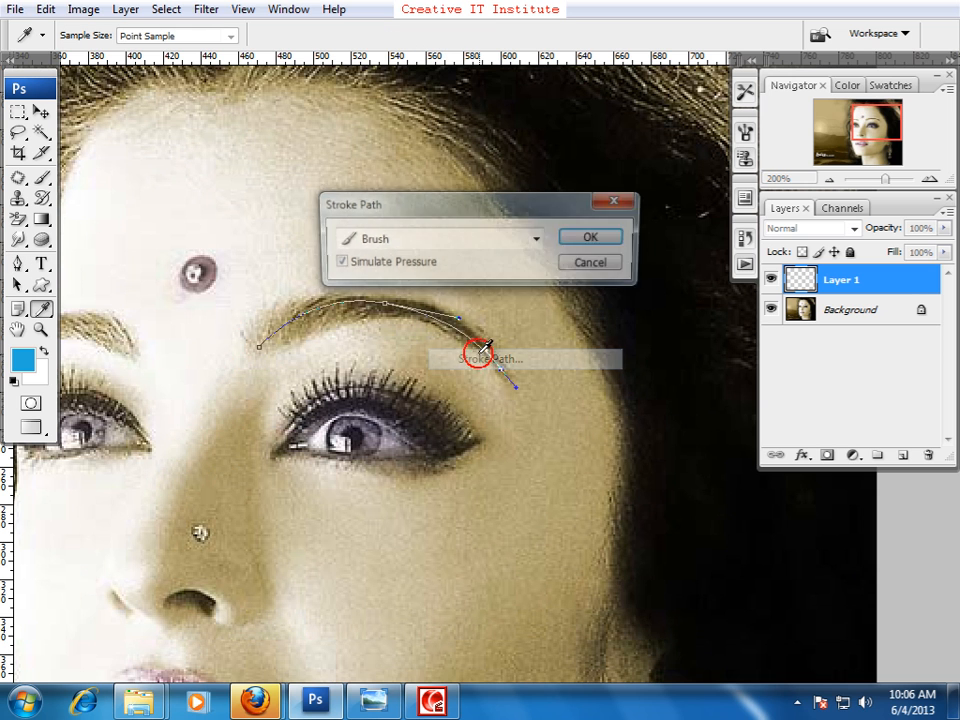
pyautogui.click(577, 240)
pyautogui.hotkey('ctrl', 'h')
# Step: Trace the left-hand eyebrow with a curved Pen path and stroke it with the 4 px brush using simulated pressure
pyautogui.hscroll(-3, 476, 388)
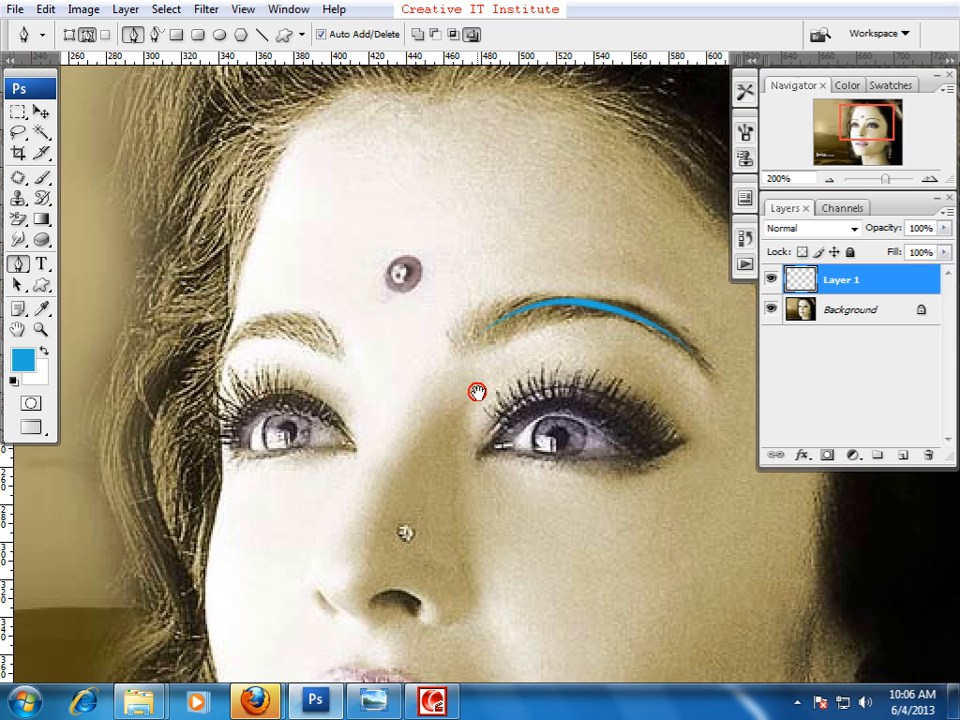
pyautogui.hscroll(-2, 435, 396)
pyautogui.click(450, 356)
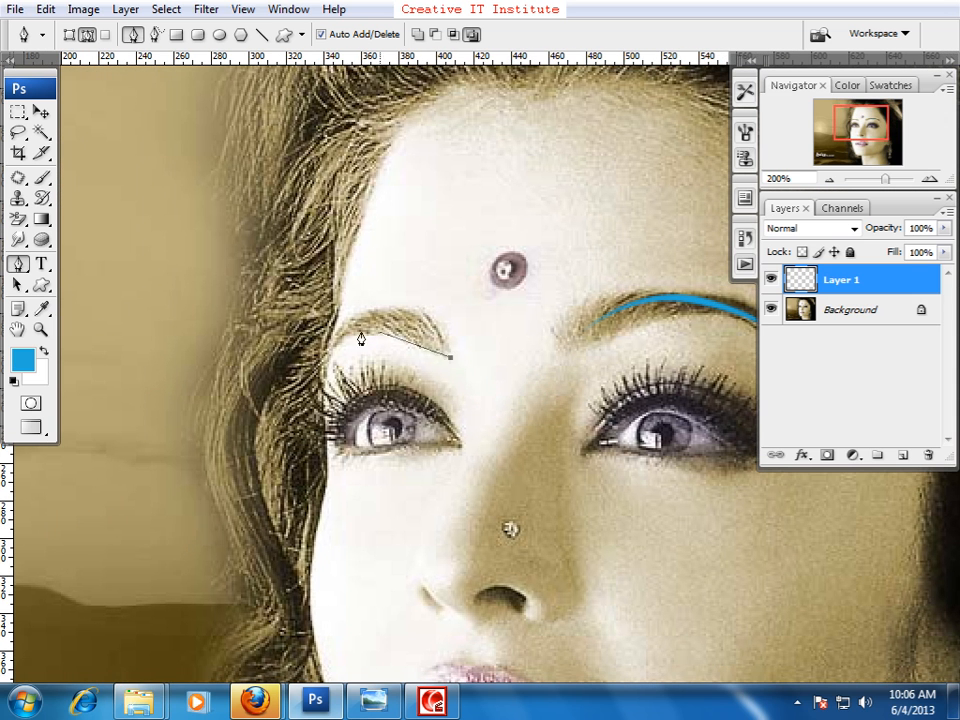
pyautogui.moveTo(328, 346); pyautogui.dragTo(262, 410)
pyautogui.rightClick(262, 410)
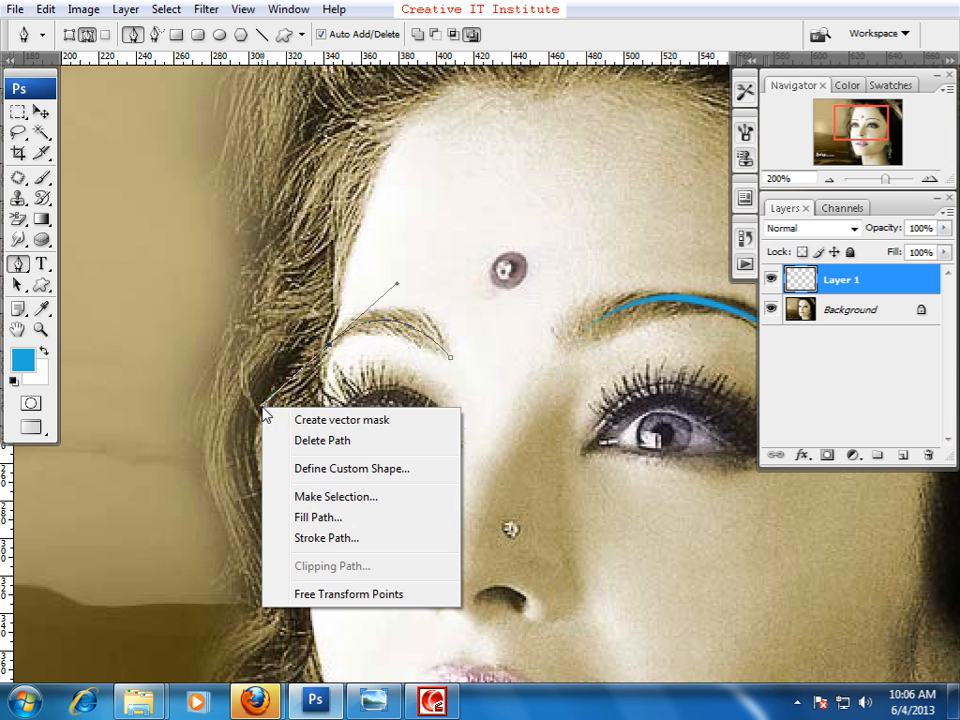
pyautogui.click(318, 537)
pyautogui.click(596, 240)
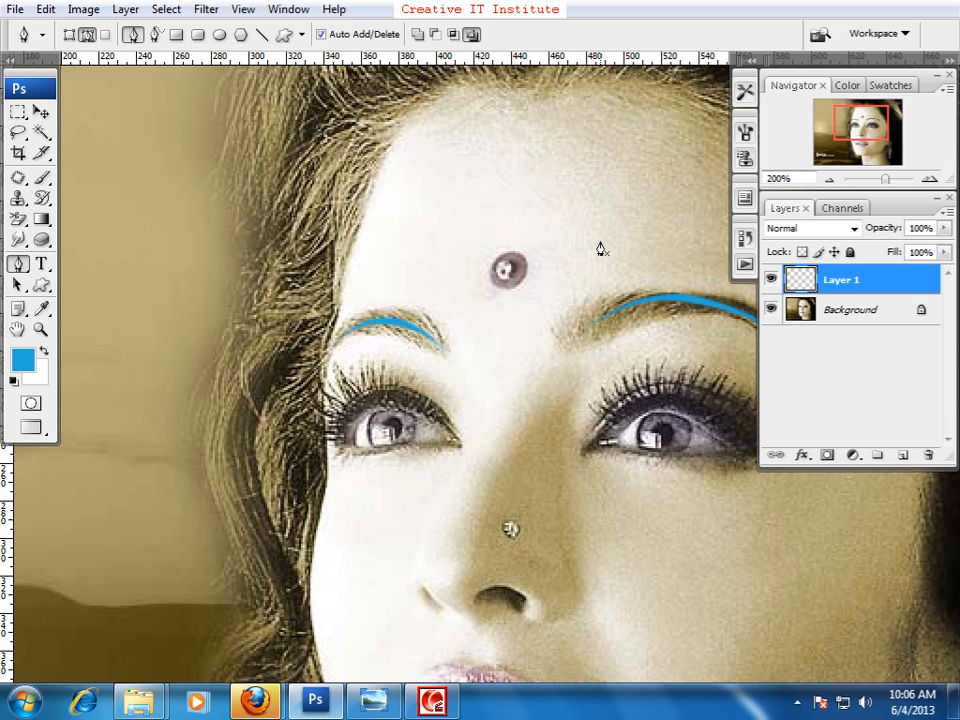
# Step: Switch to the Brush tool and set its master diameter to 3 px
pyautogui.moveTo(508, 454)
pyautogui.mouseDown()
pyautogui.moveTo(447, 350)
pyautogui.moveTo(378, 350)
pyautogui.mouseUp()
pyautogui.moveTo(380, 248); pyautogui.dragTo(346, 246)
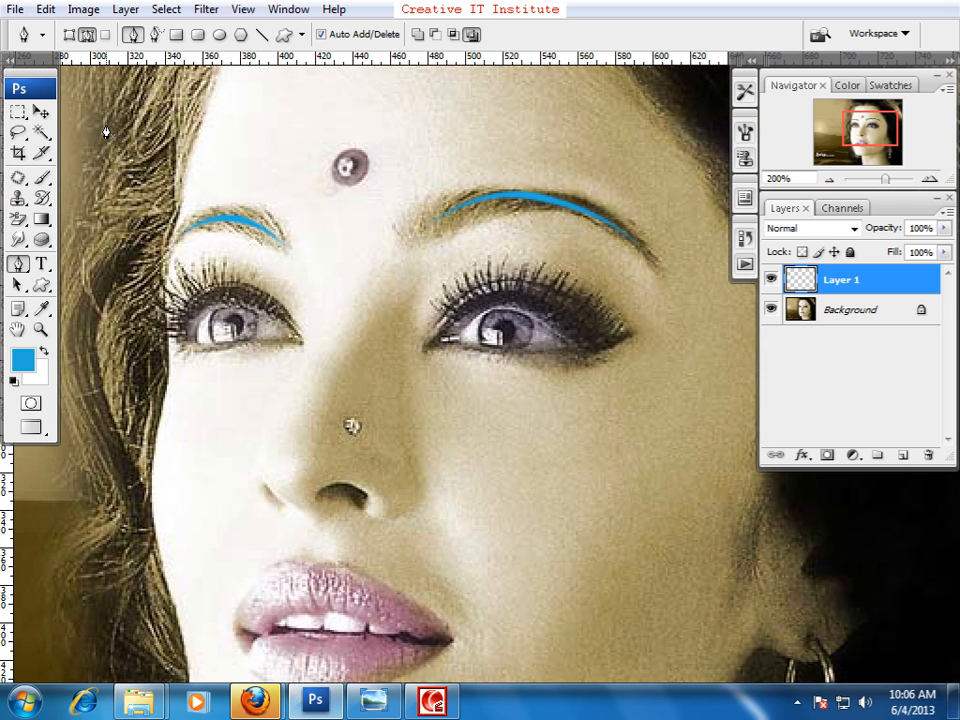
pyautogui.click(41, 177)
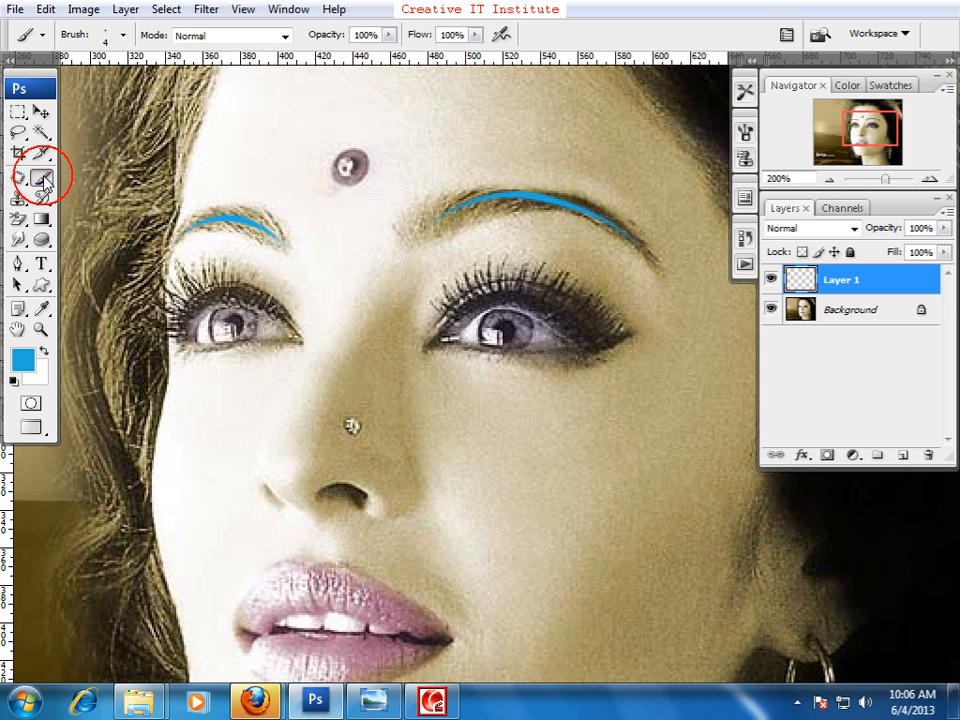
pyautogui.click(123, 35)
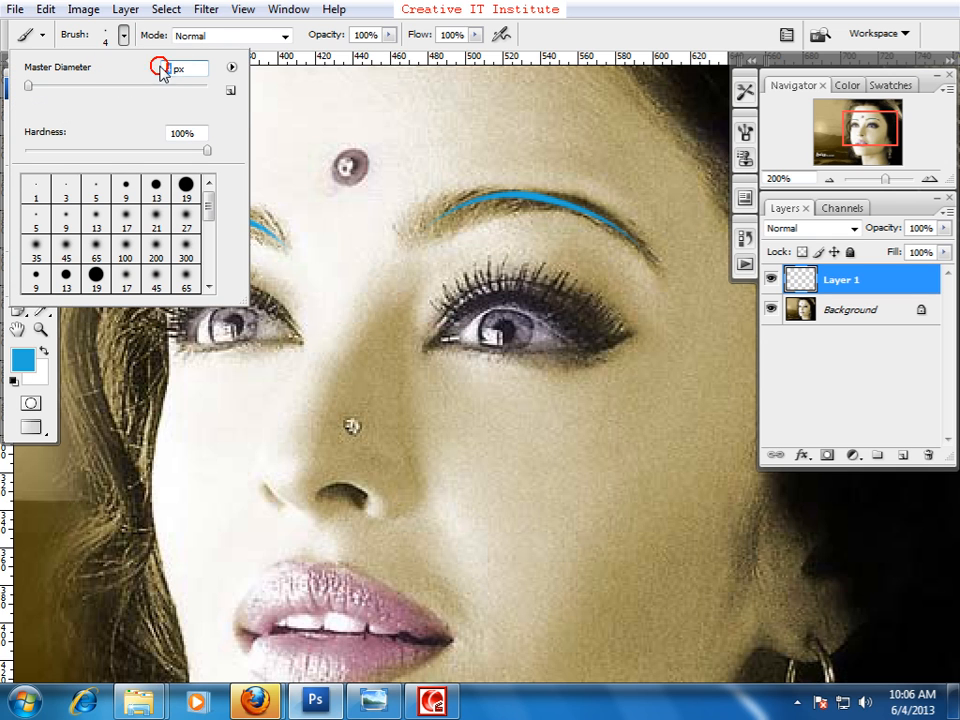
pyautogui.write('3')
pyautogui.press('Return')
# Step: Return to the Pen tool and start a path at the inner end of the right-hand eye's upper lid
pyautogui.moveTo(386, 287); pyautogui.dragTo(369, 270)
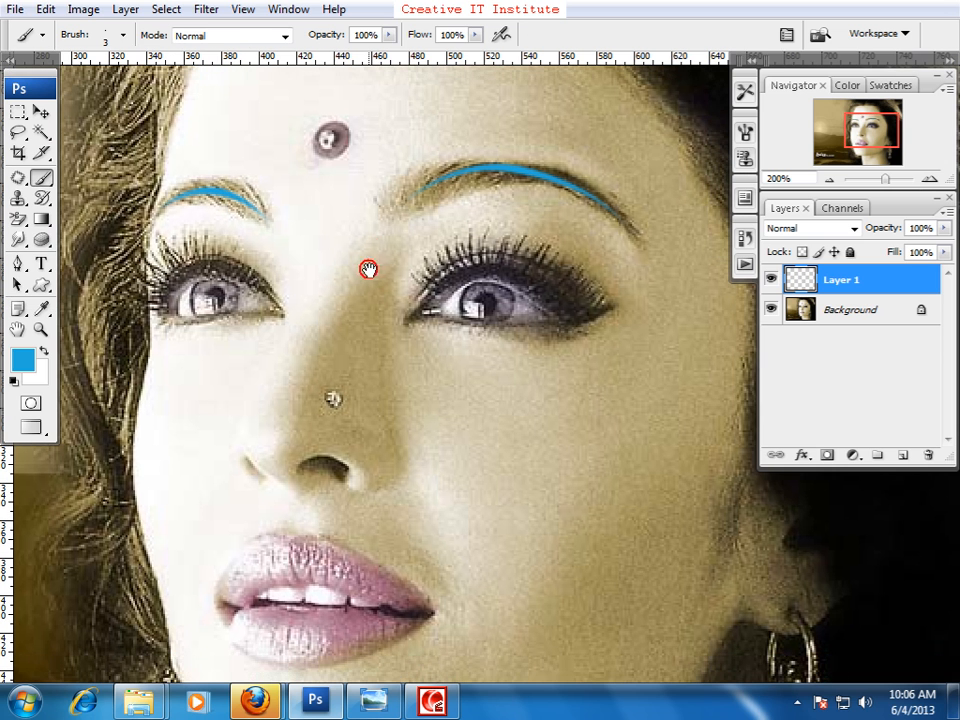
pyautogui.click(18, 264)
pyautogui.moveTo(429, 317); pyautogui.dragTo(358, 339)
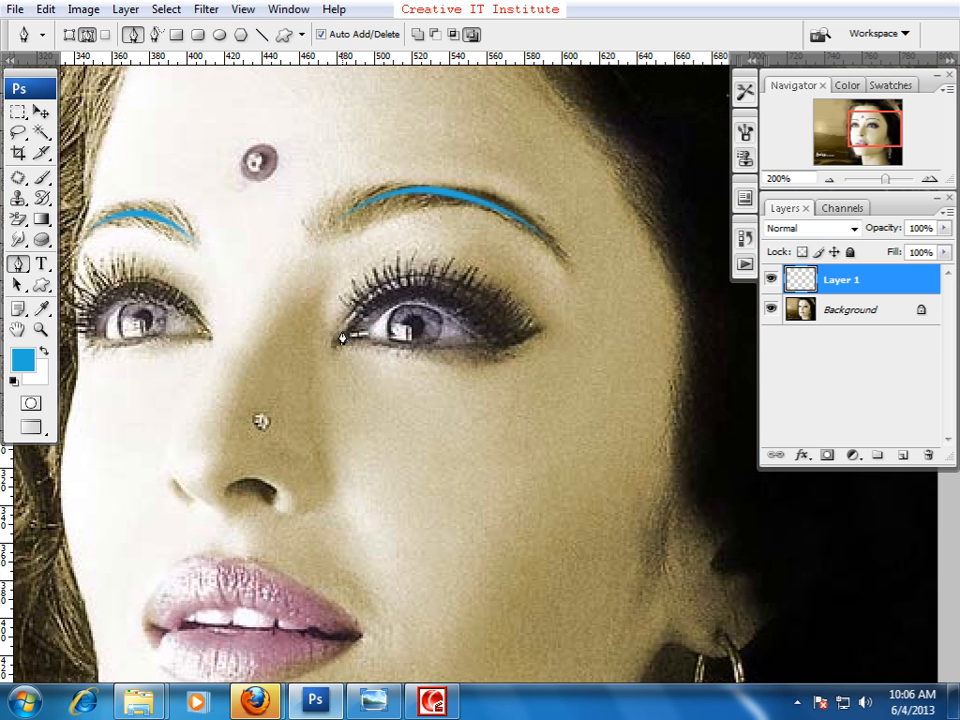
pyautogui.click(340, 321)
pyautogui.click(463, 283)
pyautogui.click(490, 296)
pyautogui.click(520, 319)
pyautogui.hotkey('ctrl', 'alt', 'z')
pyautogui.hotkey('ctrl', 'alt', 'z')
pyautogui.hotkey('ctrl', 'alt', 'z')
# Step: Complete the curved path along the right-hand eye's upper lid and stroke it with the 3 px brush using simulated pressure
pyautogui.click(488, 326)
pyautogui.moveTo(516, 336); pyautogui.dragTo(625, 441)
pyautogui.rightClick(536, 405)
pyautogui.click(580, 530)
pyautogui.click(607, 251)
pyautogui.press('Return')
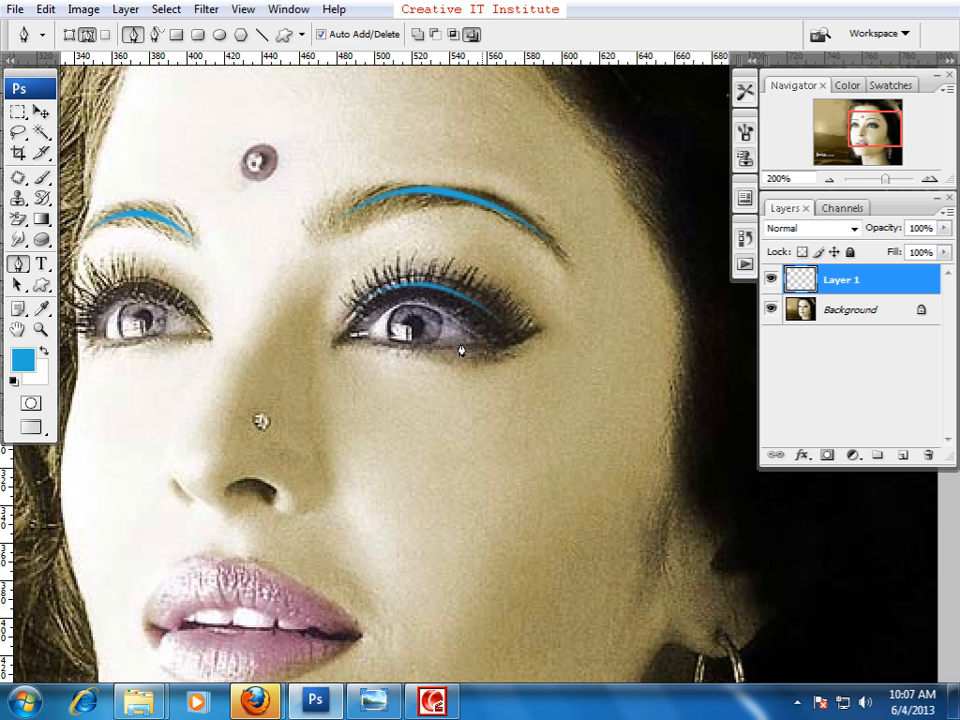
# Step: Draw a Pen path along the right-hand eye's lower lid and stroke it with the 3 px brush using simulated pressure
pyautogui.click(329, 349)
pyautogui.moveTo(376, 344); pyautogui.dragTo(404, 358)
pyautogui.moveTo(519, 339); pyautogui.dragTo(577, 321)
pyautogui.rightClick(569, 365)
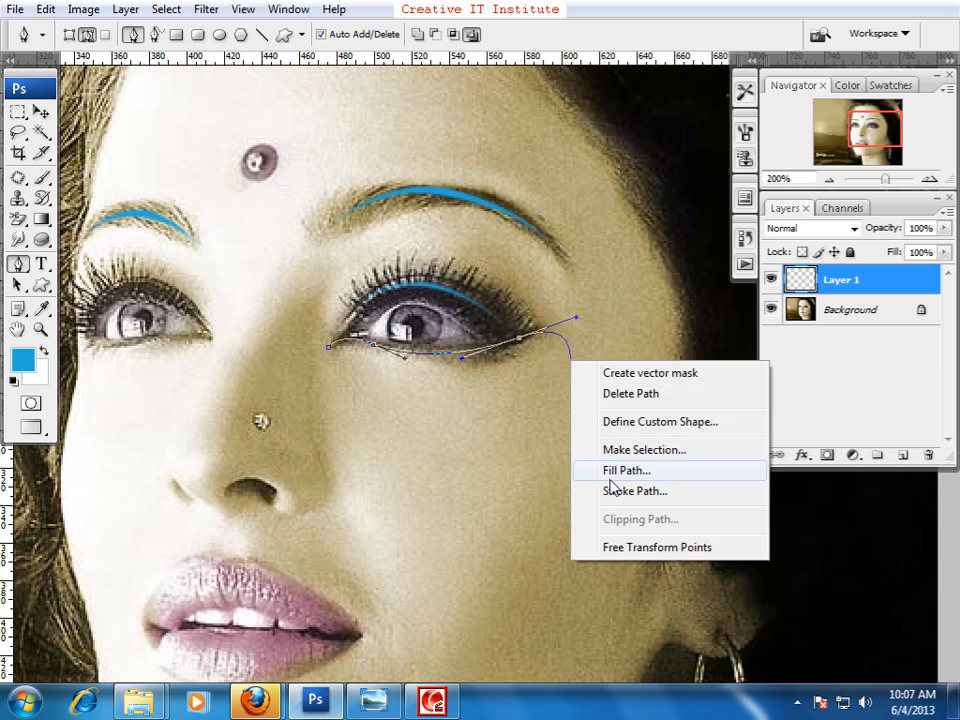
pyautogui.click(611, 489)
pyautogui.click(591, 242)
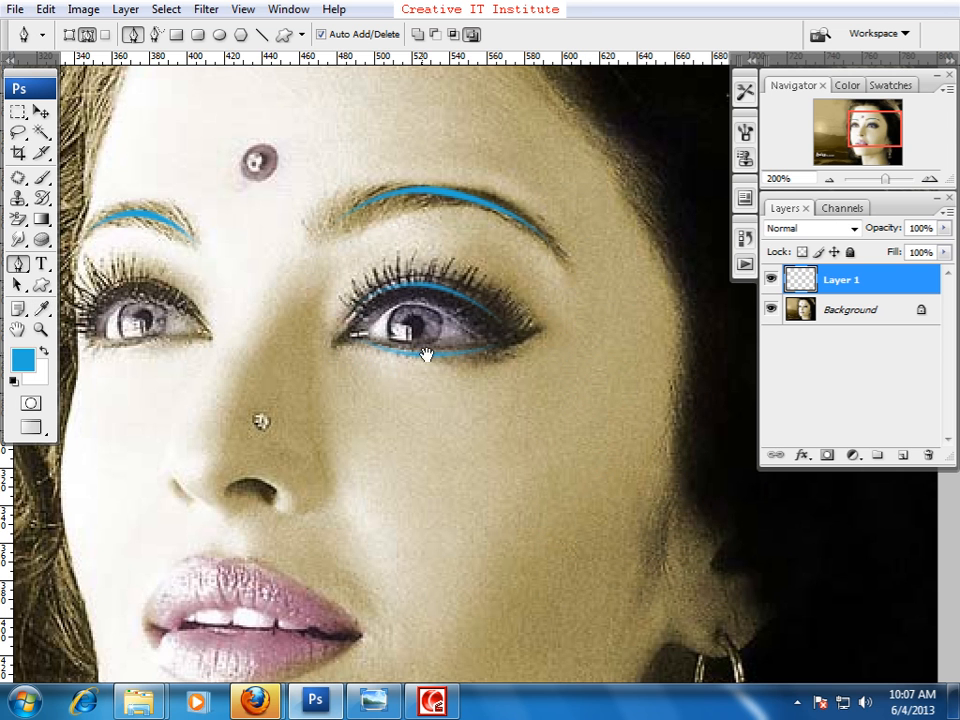
# Step: Trace the left-hand eye's upper lid with a Pen path, stroke it with the brush, and dismiss the path
pyautogui.moveTo(412, 329); pyautogui.dragTo(493, 424)
pyautogui.moveTo(316, 433); pyautogui.dragTo(396, 416)
pyautogui.click(376, 411)
pyautogui.click(306, 363)
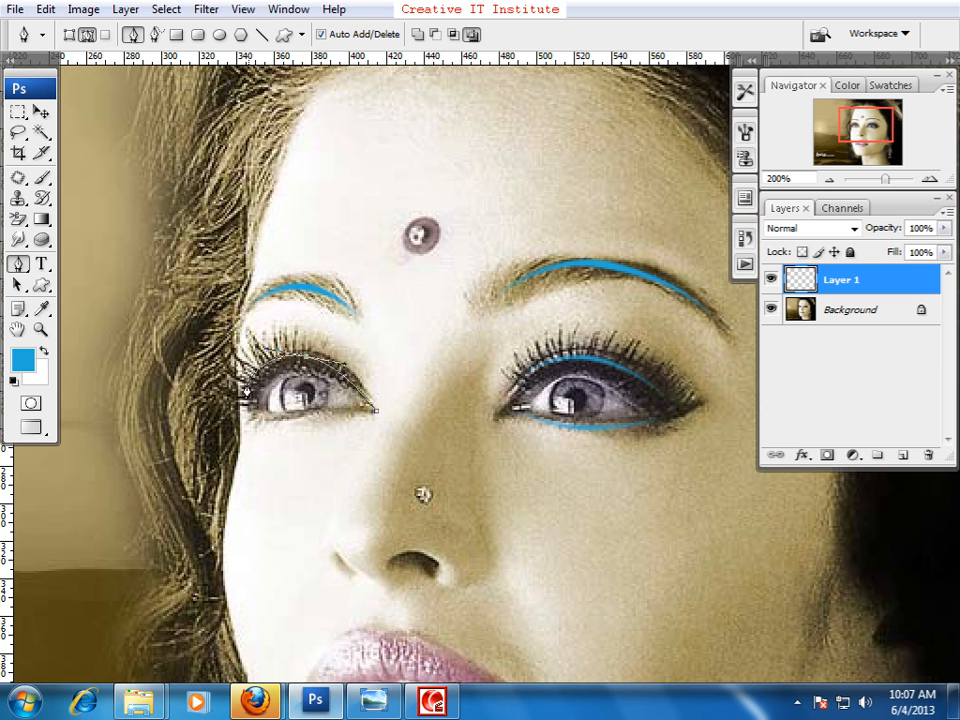
pyautogui.click(241, 404)
pyautogui.rightClick(241, 404)
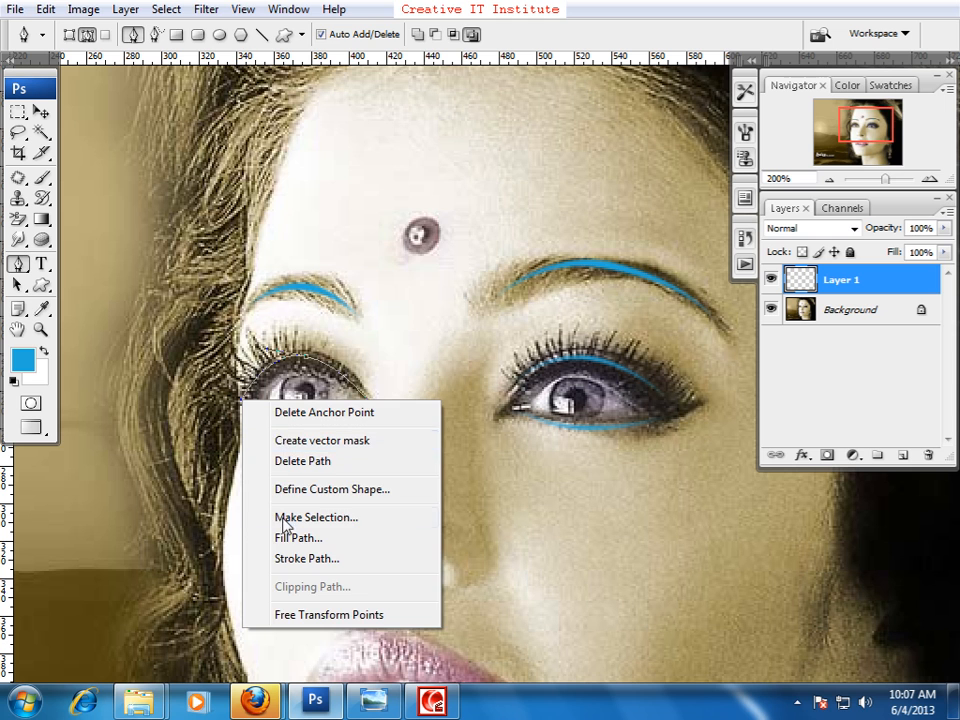
pyautogui.click(281, 557)
pyautogui.click(585, 239)
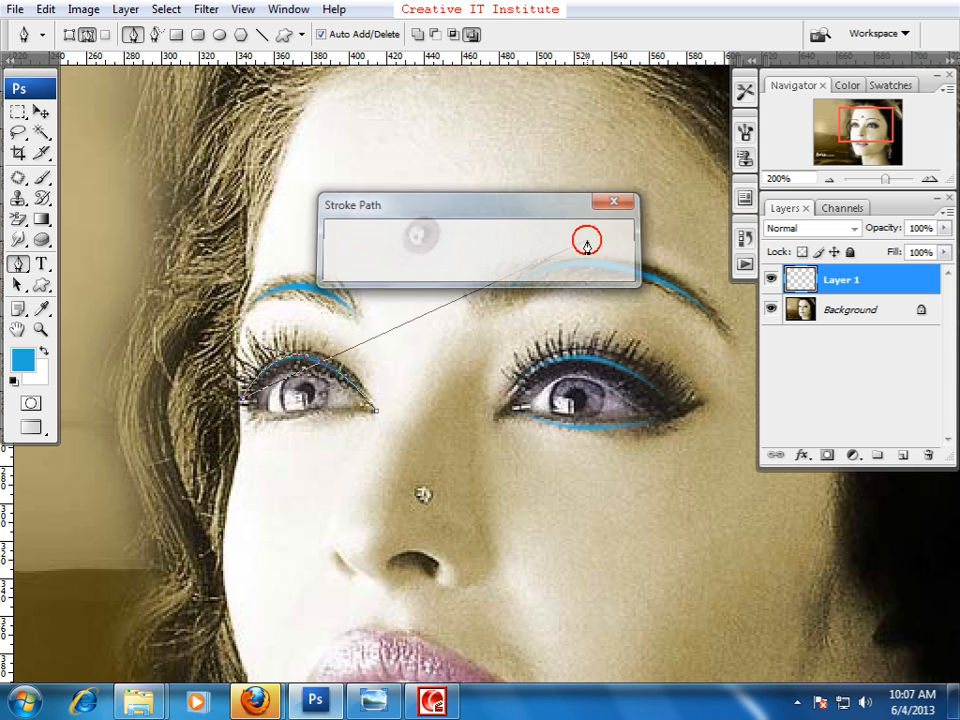
pyautogui.press('Return')
# Step: Trace the left-hand eye's lower lid with a Pen path and stroke it with the brush using Simulate Pressure
pyautogui.click(254, 412)
pyautogui.moveTo(347, 408); pyautogui.dragTo(349, 410)
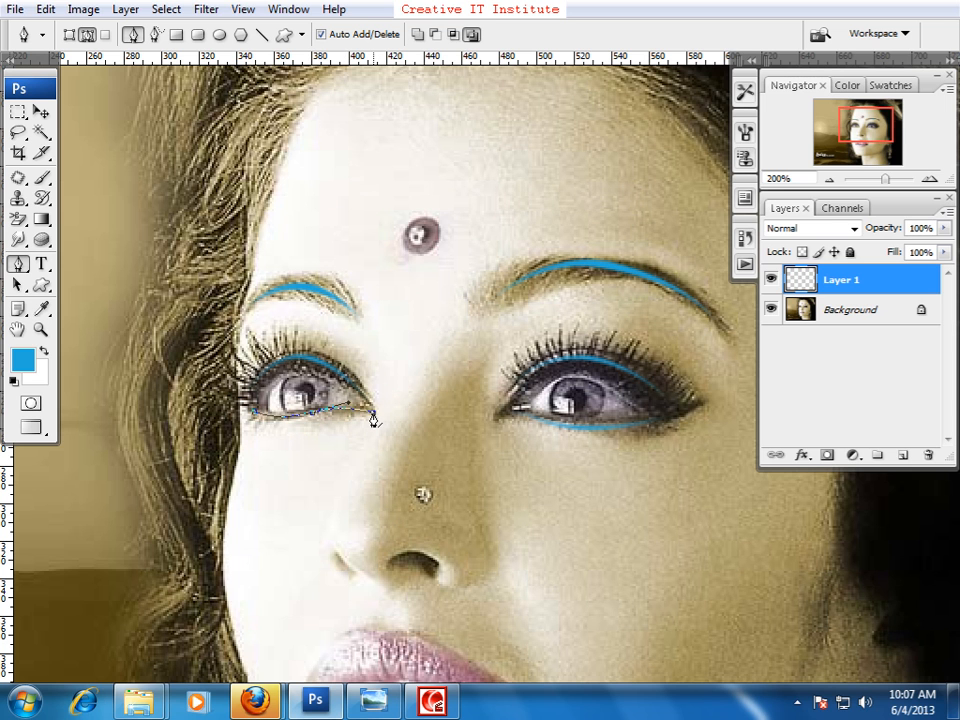
pyautogui.rightClick(373, 420)
pyautogui.click(411, 572)
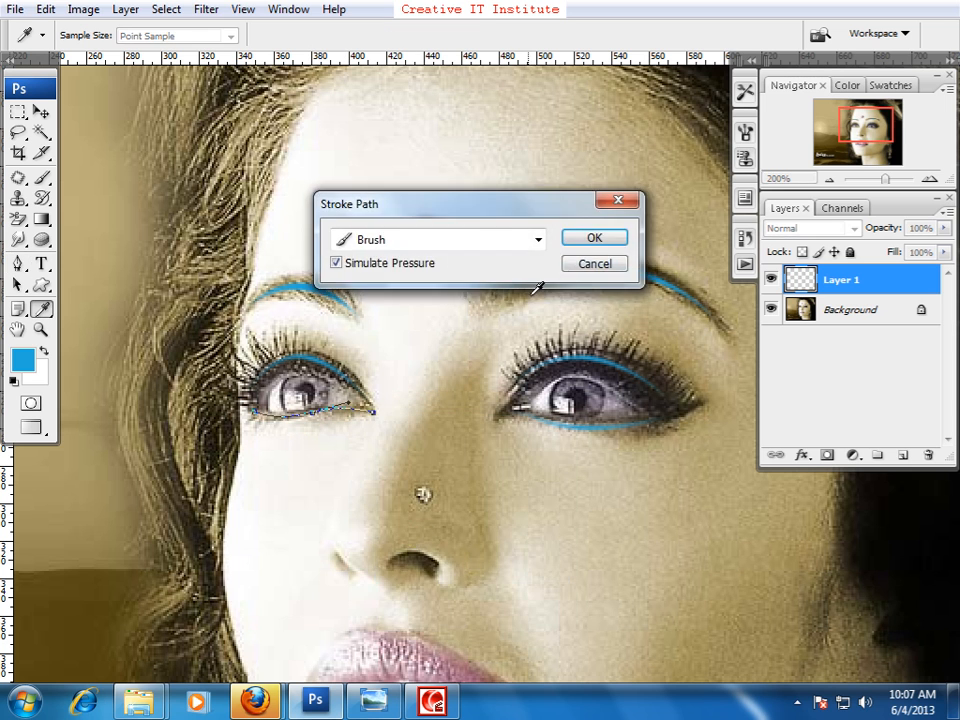
pyautogui.click(578, 240)
# Step: Trace a Pen path around the right-hand eye's iris and stroke it with the 3 px brush
pyautogui.moveTo(533, 433)
pyautogui.mouseDown()
pyautogui.moveTo(460, 433)
pyautogui.moveTo(483, 381)
pyautogui.mouseUp()
pyautogui.hotkey('ctrl', '+')
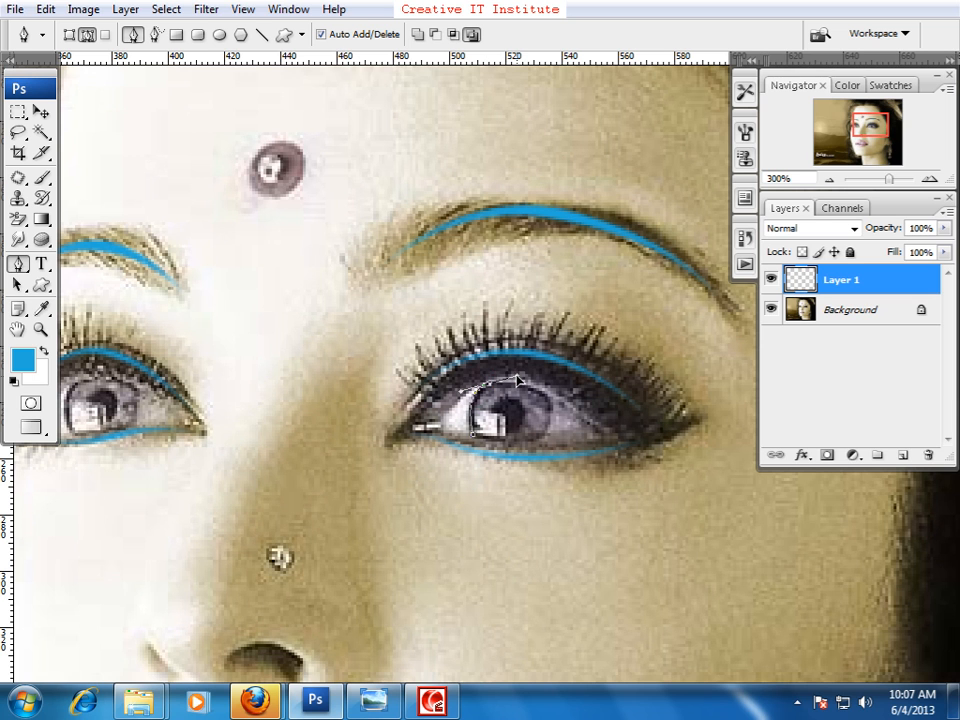
pyautogui.click(553, 434)
pyautogui.click(504, 451)
pyautogui.rightClick(492, 416)
pyautogui.click(542, 547)
pyautogui.click(590, 243)
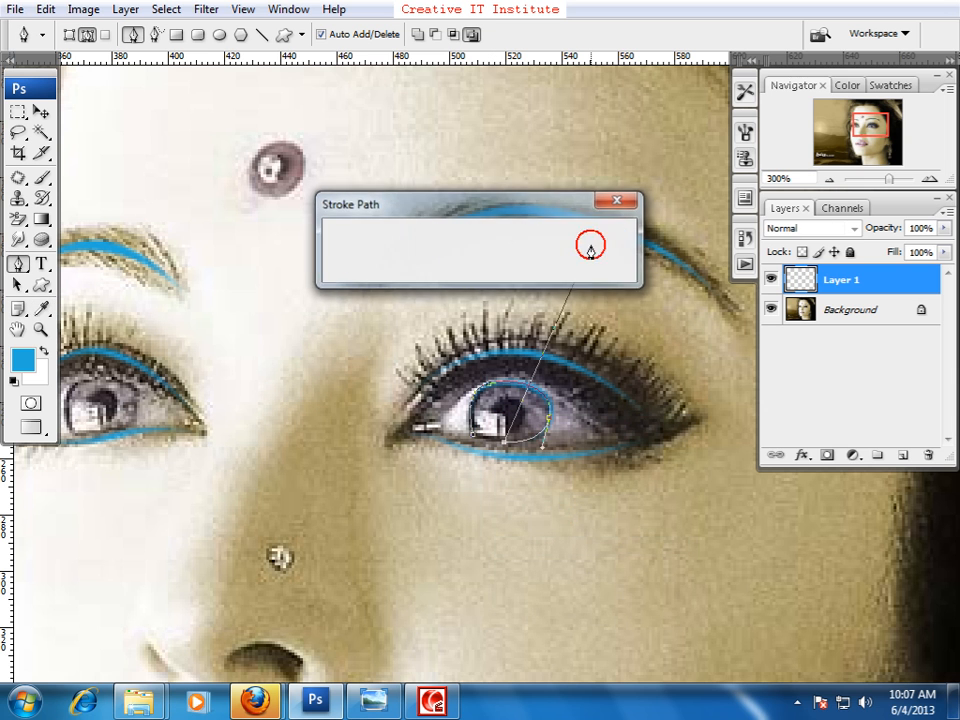
# Step: Trace a Pen path around the left-hand eye's iris and stroke it with the 3 px brush
pyautogui.moveTo(279, 444); pyautogui.dragTo(563, 434)
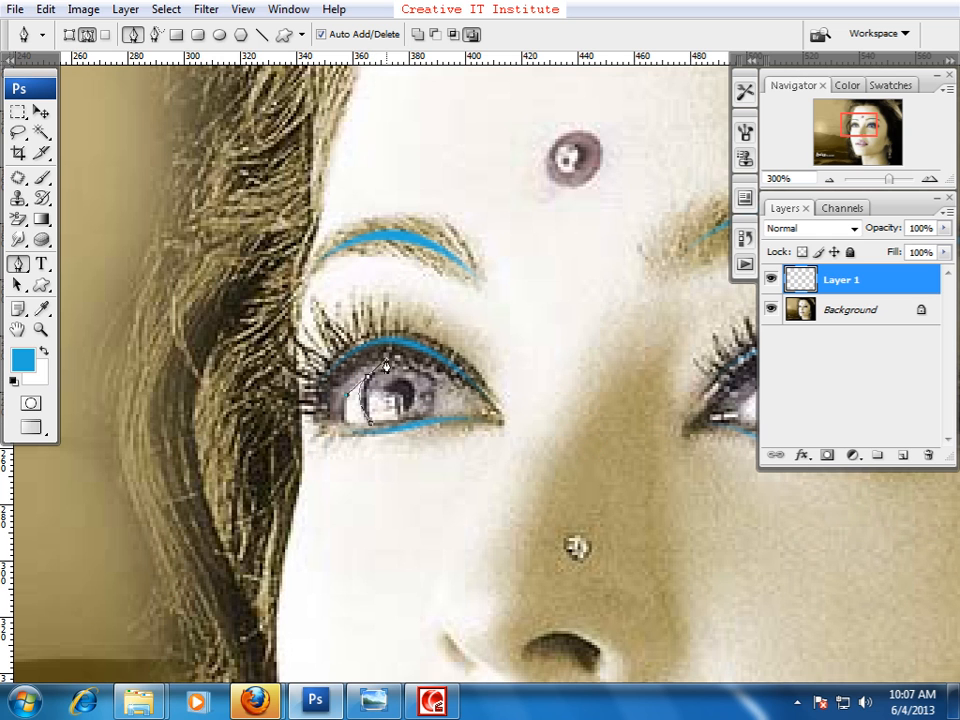
pyautogui.moveTo(435, 382); pyautogui.dragTo(448, 398)
pyautogui.rightClick(389, 405)
pyautogui.click(440, 537)
pyautogui.click(585, 241)
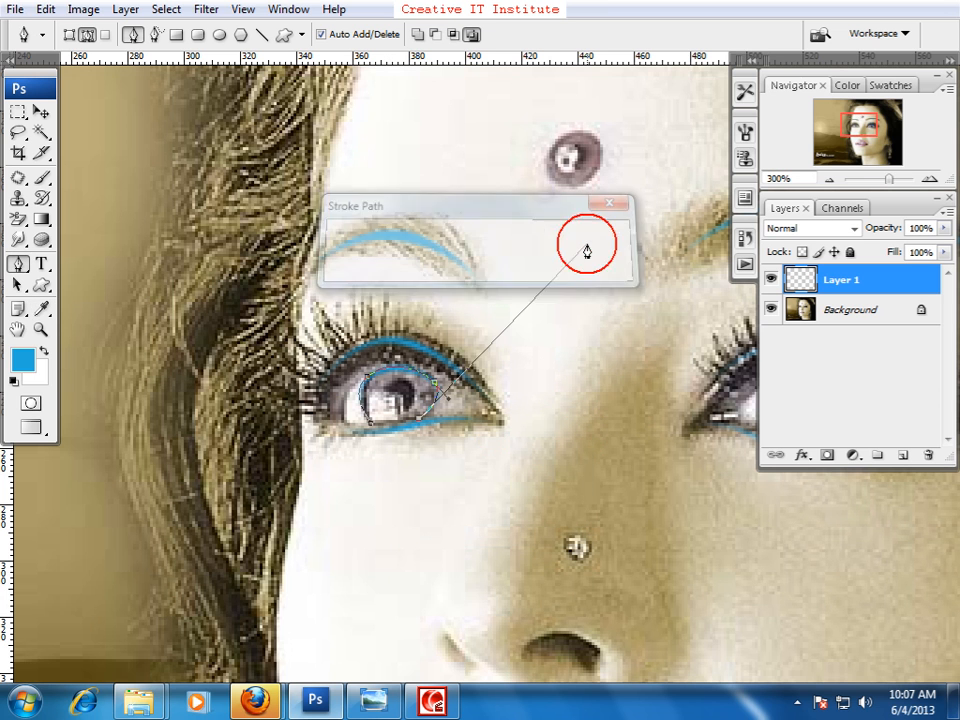
# Step: Draw a curved Pen path down the right-hand side of the nose and around the nostril wing, and stroke it with the brush
pyautogui.moveTo(578, 487); pyautogui.dragTo(486, 465)
pyautogui.hotkey('ctrl', '-')
pyautogui.moveTo(500, 420); pyautogui.dragTo(475, 392)
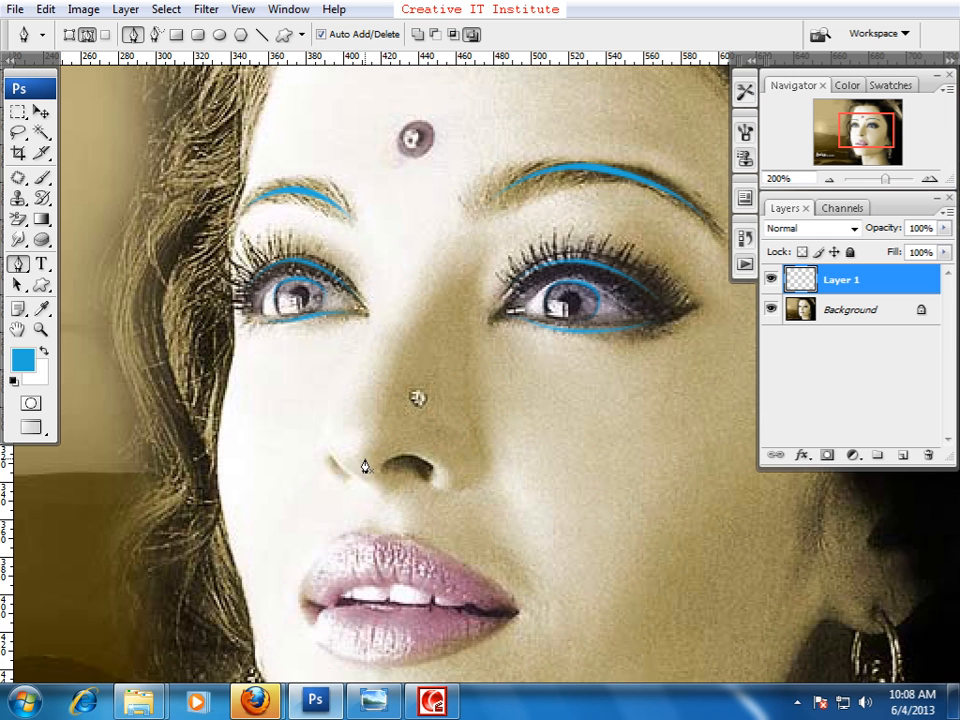
pyautogui.moveTo(471, 357); pyautogui.dragTo(461, 340)
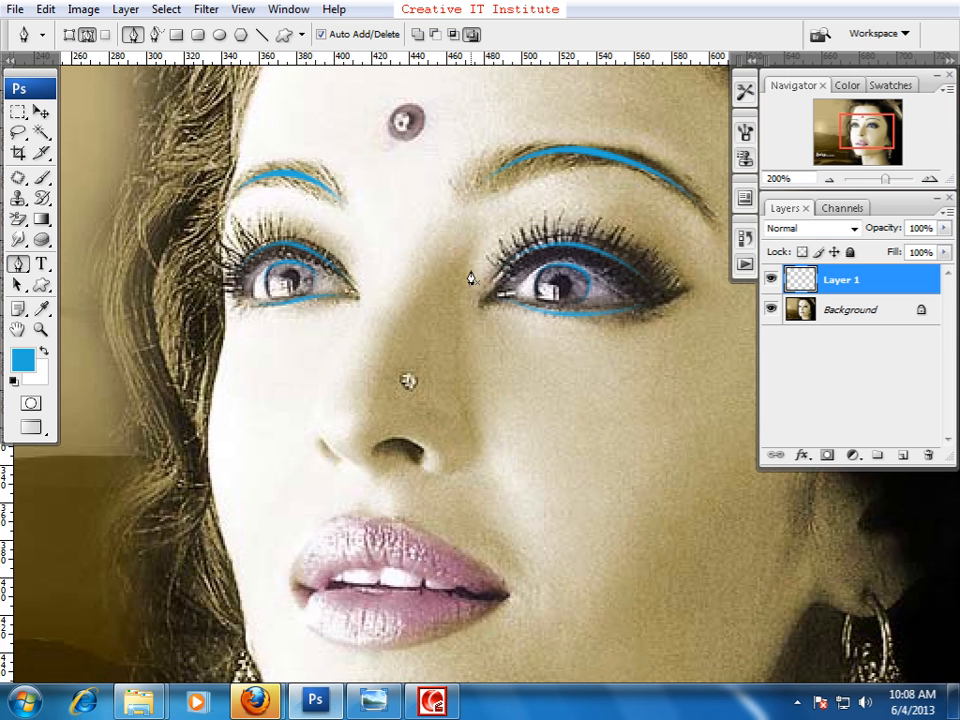
pyautogui.moveTo(465, 408); pyautogui.dragTo(486, 443)
pyautogui.moveTo(434, 471); pyautogui.dragTo(396, 472)
pyautogui.rightClick(396, 473)
pyautogui.click(446, 602)
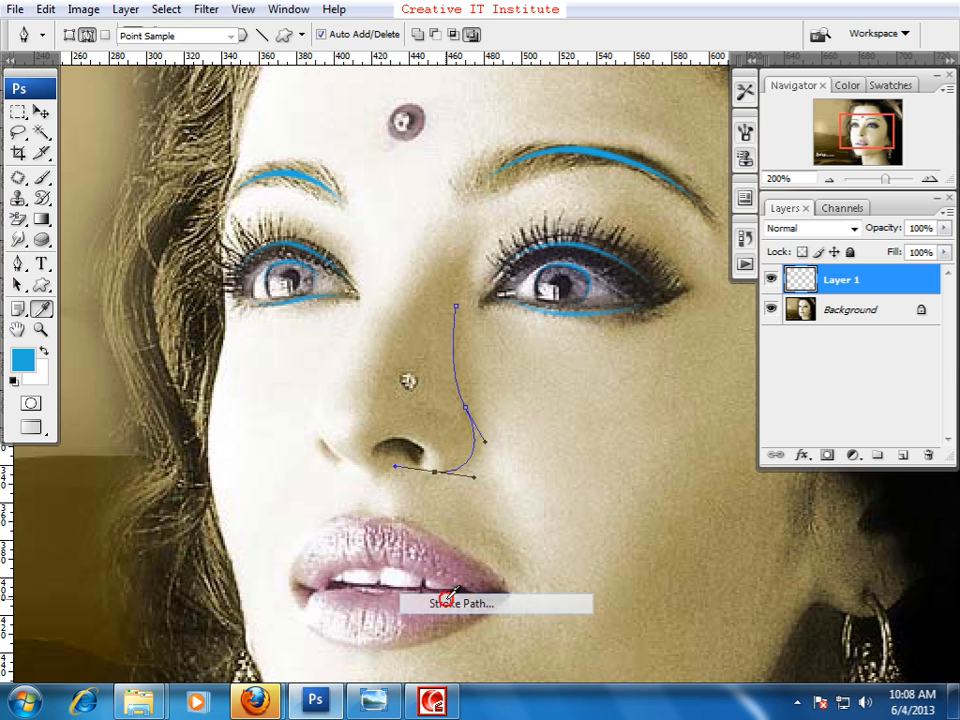
pyautogui.click(598, 246)
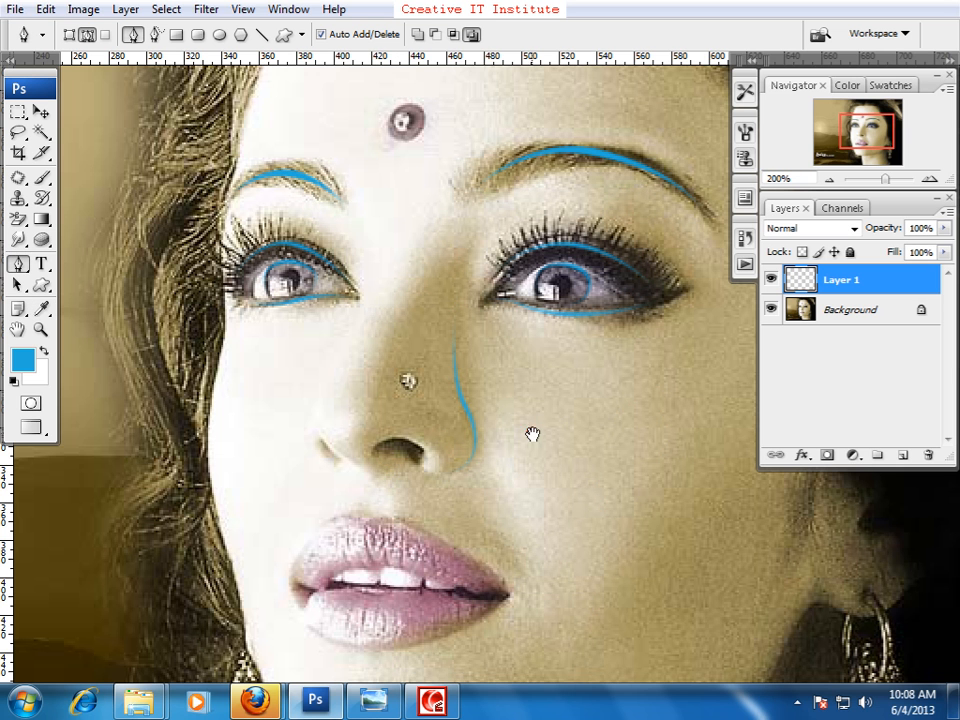
# Step: Trace the upper edge of the nostril opening with a Pen path, redoing the second anchor, and stroke it with the brush
pyautogui.moveTo(532, 434); pyautogui.dragTo(536, 431)
pyautogui.moveTo(374, 447); pyautogui.dragTo(472, 474)
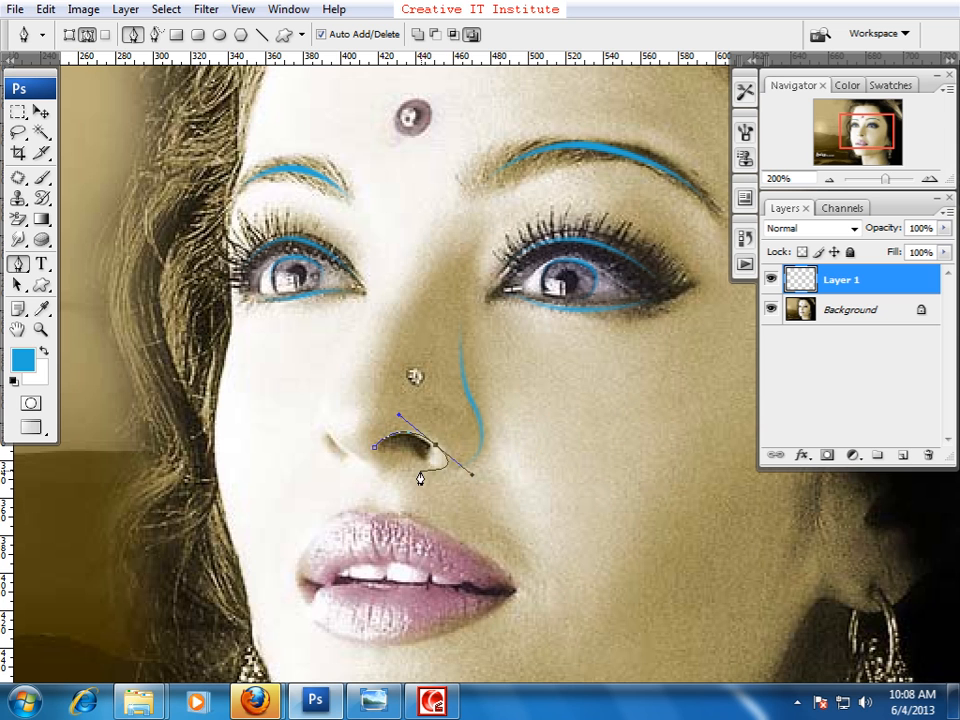
pyautogui.hotkey('ctrl', 'z')
pyautogui.moveTo(422, 441); pyautogui.dragTo(441, 456)
pyautogui.rightClick(422, 463)
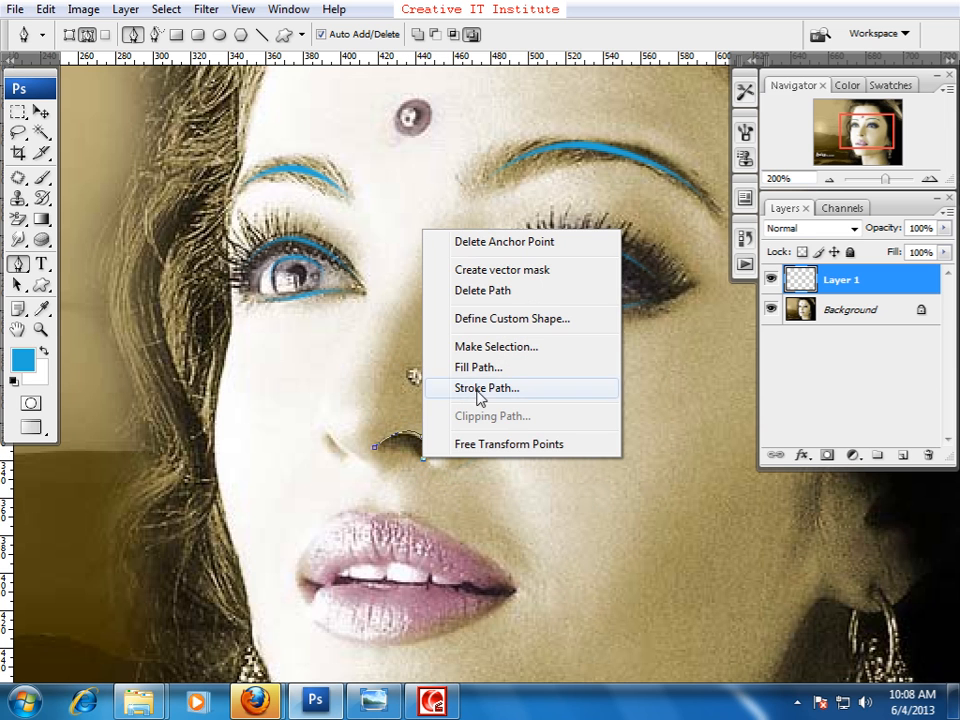
pyautogui.click(477, 388)
pyautogui.click(577, 237)
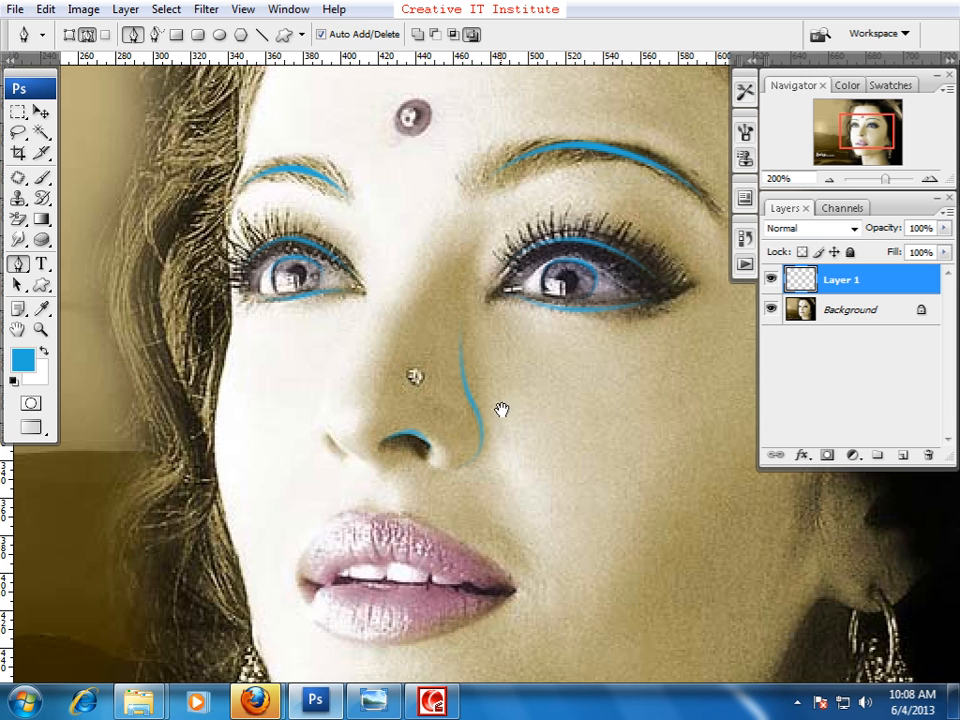
# Step: Trace the left-hand contour of the nose from the nostril wing up to the bridge, stroke the path, and dismiss it
pyautogui.moveTo(504, 410); pyautogui.dragTo(538, 420)
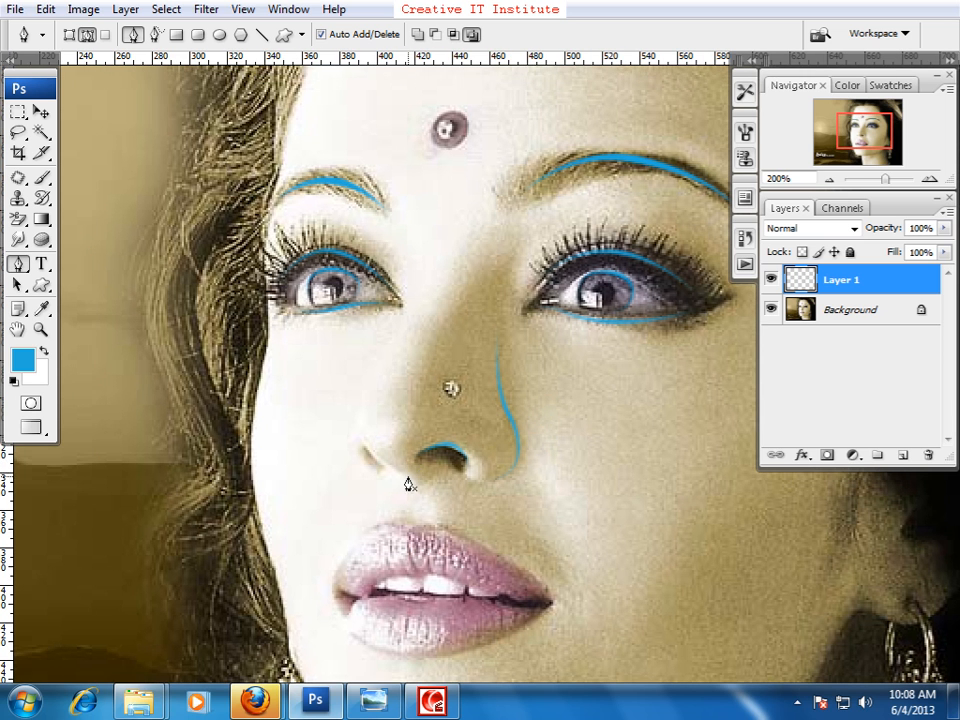
pyautogui.moveTo(403, 472); pyautogui.dragTo(362, 410)
pyautogui.moveTo(411, 330); pyautogui.dragTo(416, 213)
pyautogui.rightClick(466, 340)
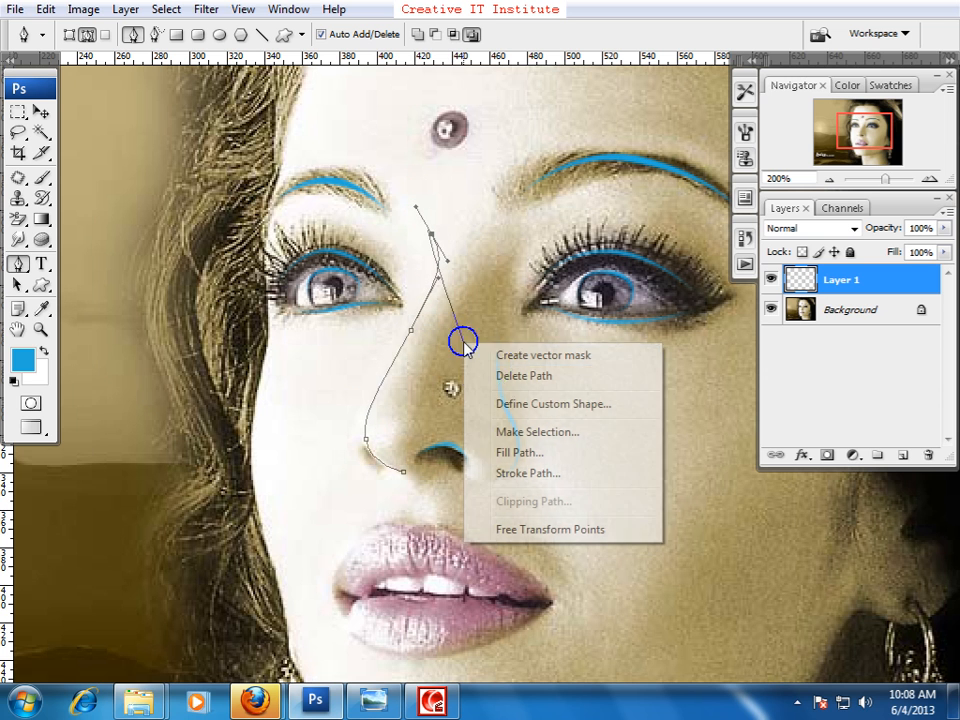
pyautogui.click(516, 472)
pyautogui.click(586, 238)
pyautogui.press('Return')
pyautogui.moveTo(486, 447); pyautogui.dragTo(520, 416)
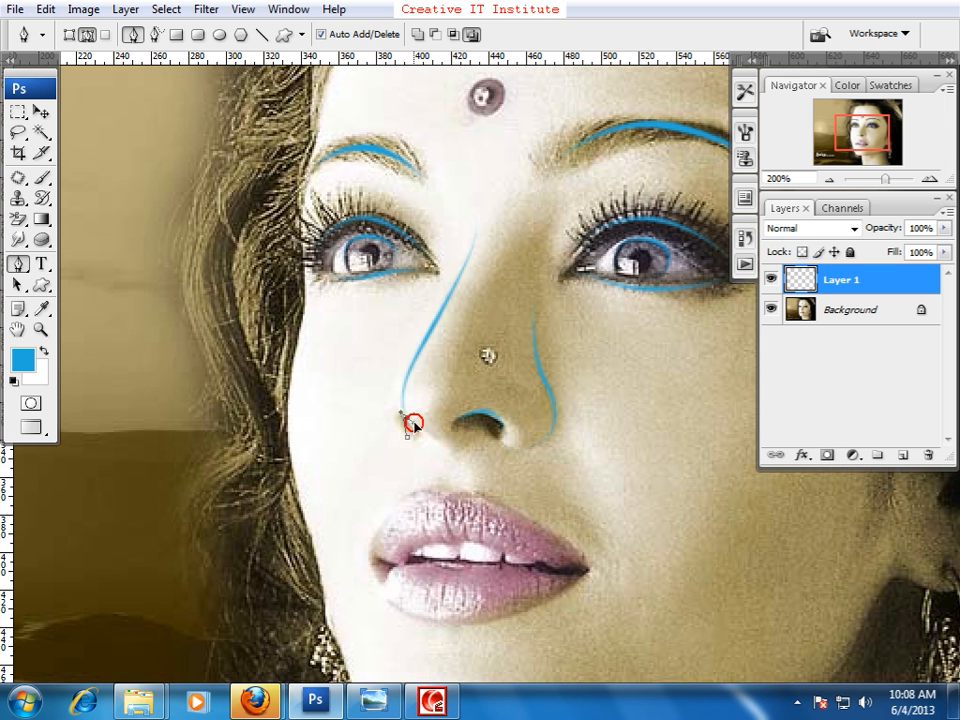
# Step: Finish the short Pen path beneath the left-hand nostril wing, stroke it with the brush, and dismiss the path
pyautogui.moveTo(424, 432); pyautogui.dragTo(467, 453)
pyautogui.rightClick(475, 454)
pyautogui.click(540, 584)
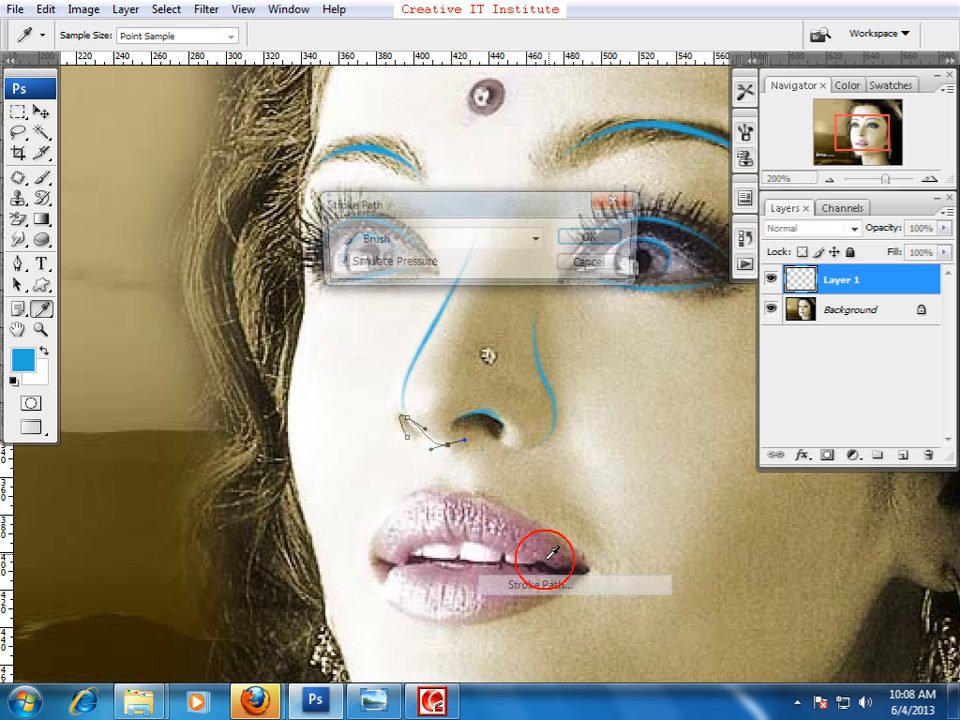
pyautogui.click(576, 241)
pyautogui.press('Escape')
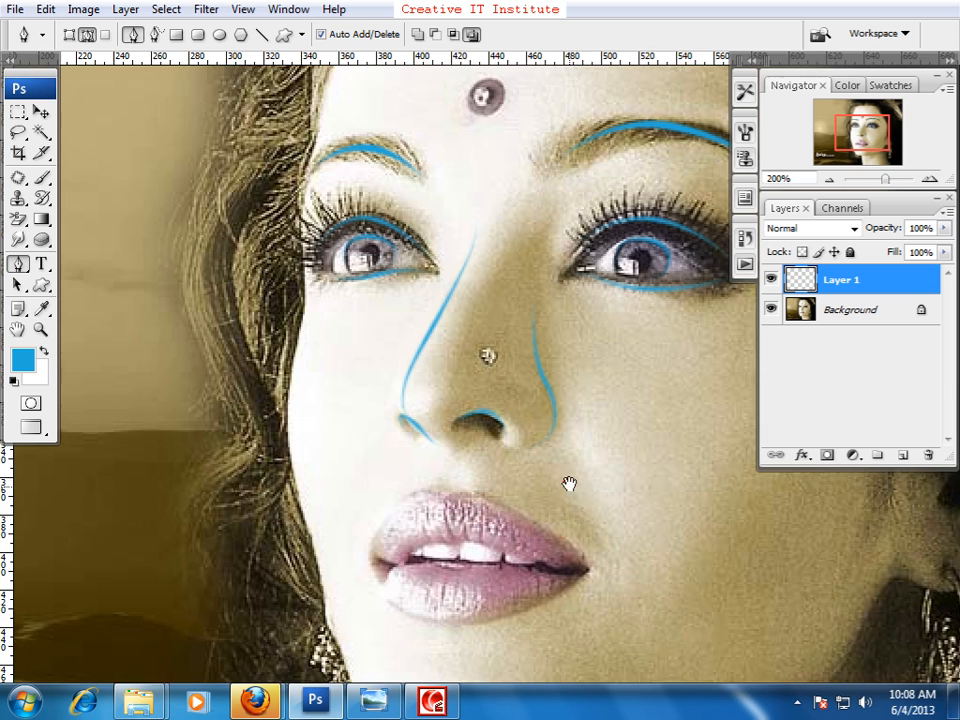
# Step: Start a new Pen path at the left-hand corner of the upper lip
pyautogui.moveTo(572, 489); pyautogui.dragTo(551, 435)
pyautogui.moveTo(544, 381); pyautogui.dragTo(535, 288)
pyautogui.click(330, 446)
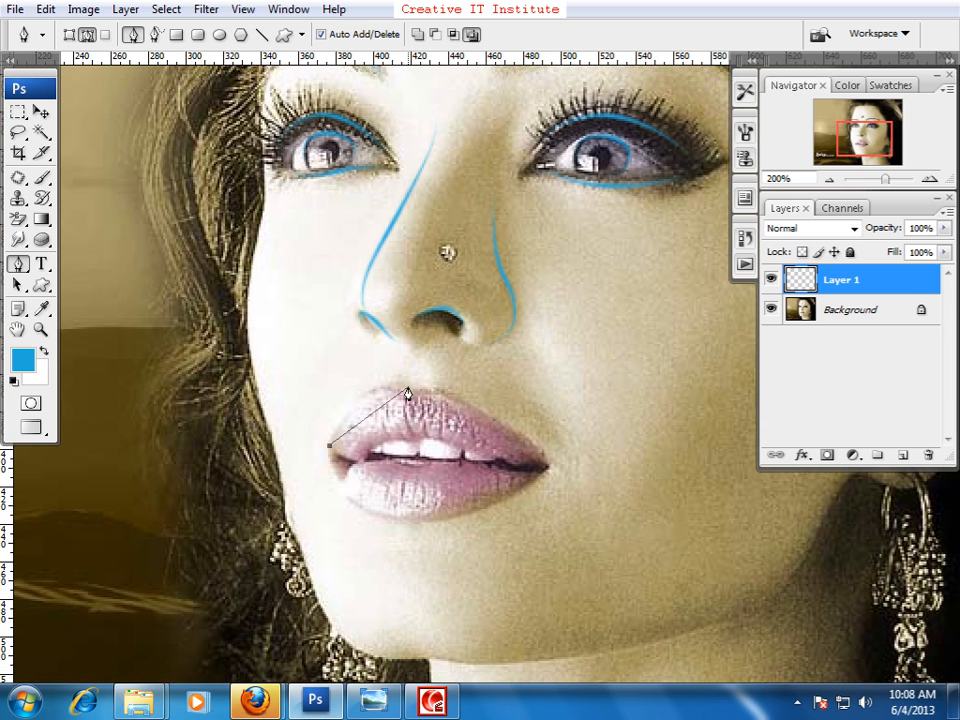
pyautogui.moveTo(404, 393); pyautogui.dragTo(455, 422)
pyautogui.moveTo(404, 395); pyautogui.dragTo(450, 392)
pyautogui.moveTo(545, 452); pyautogui.dragTo(615, 525)
pyautogui.hotkey('ctrl', 'alt', 'z')
pyautogui.hotkey('ctrl', 'alt', 'z')
pyautogui.moveTo(485, 412); pyautogui.dragTo(527, 453)
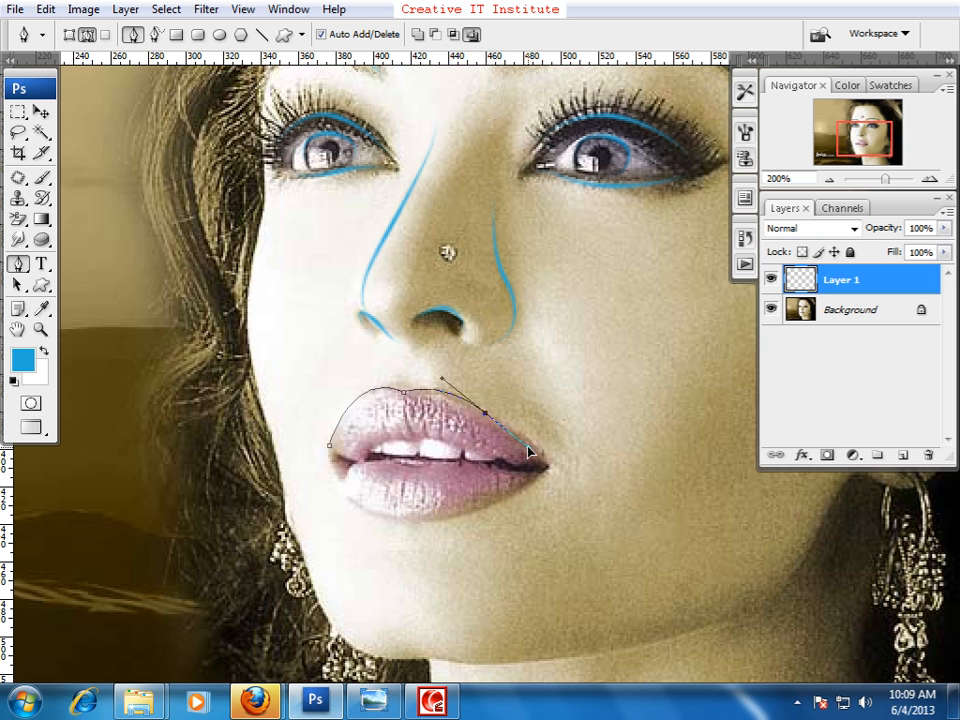
pyautogui.hotkey('ctrl', 'alt', 'z')
pyautogui.keyDown('alt'); pyautogui.click(403, 391); pyautogui.keyUp('alt')
pyautogui.hotkey('ctrl', 'alt', 'z')
# Step: Curve the path over the left-hand half of the upper lip, stroke it with the brush, and dismiss it
pyautogui.moveTo(415, 393); pyautogui.dragTo(479, 414)
pyautogui.rightClick(460, 403)
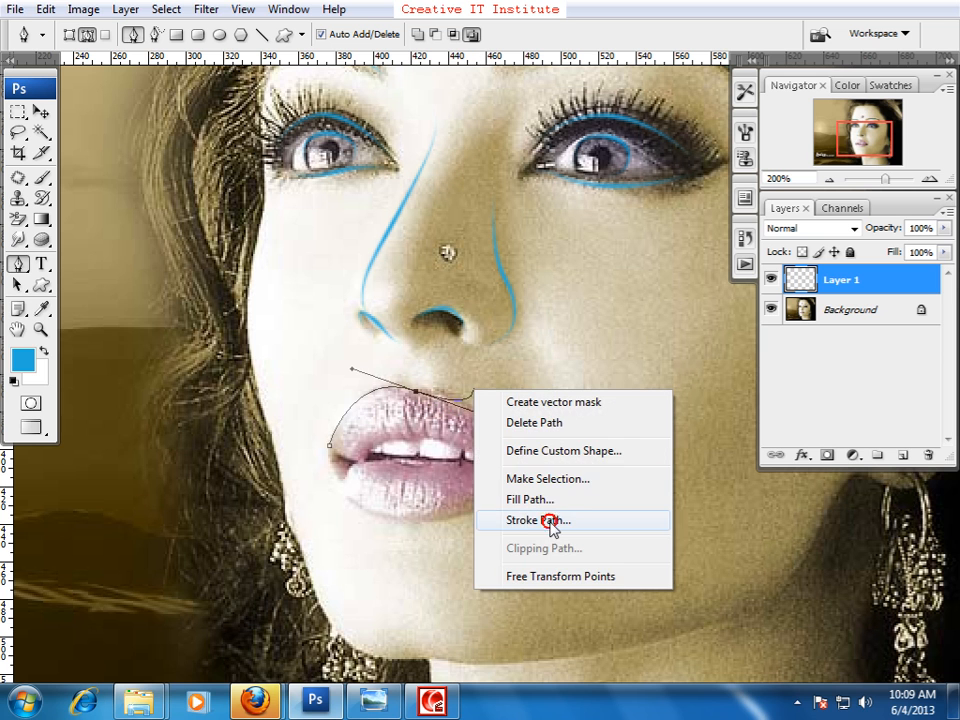
pyautogui.click(551, 527)
pyautogui.click(588, 238)
pyautogui.press('Return')
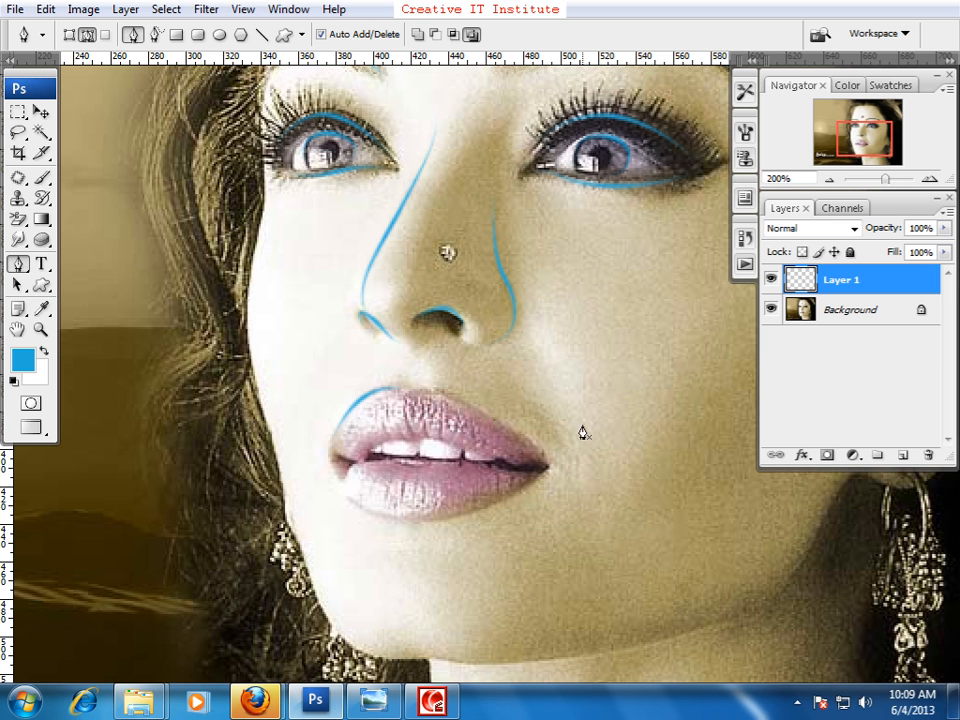
# Step: Trace the upper lip's edge from its centre to the right-hand mouth corner with a Pen path and stroke it with the brush
pyautogui.click(419, 391)
pyautogui.moveTo(490, 415); pyautogui.dragTo(525, 450)
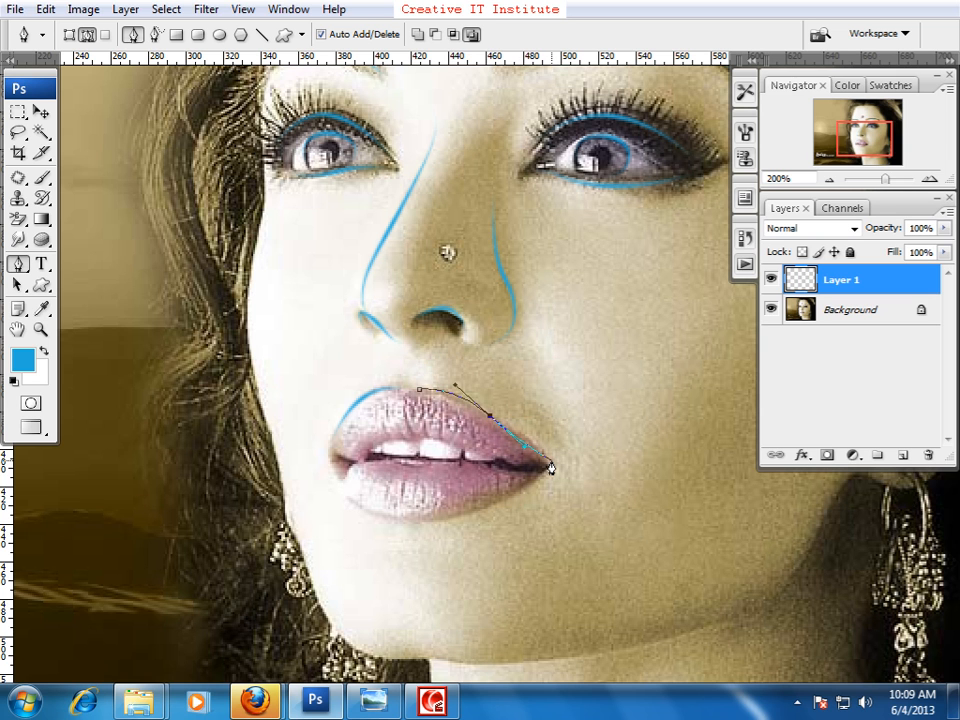
pyautogui.rightClick(592, 465)
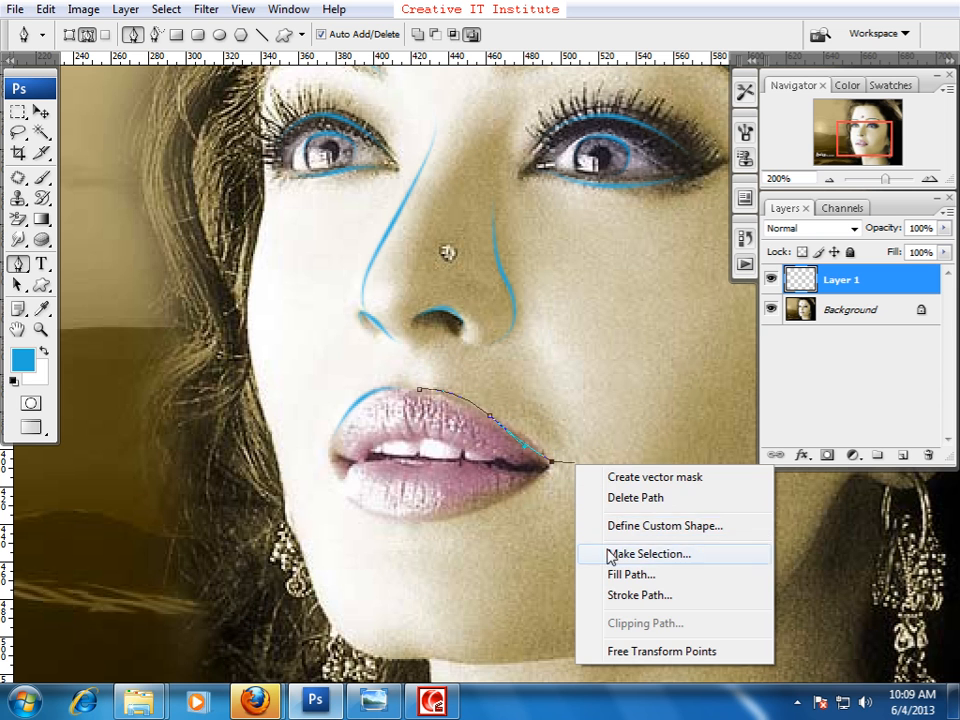
pyautogui.click(624, 602)
pyautogui.click(590, 241)
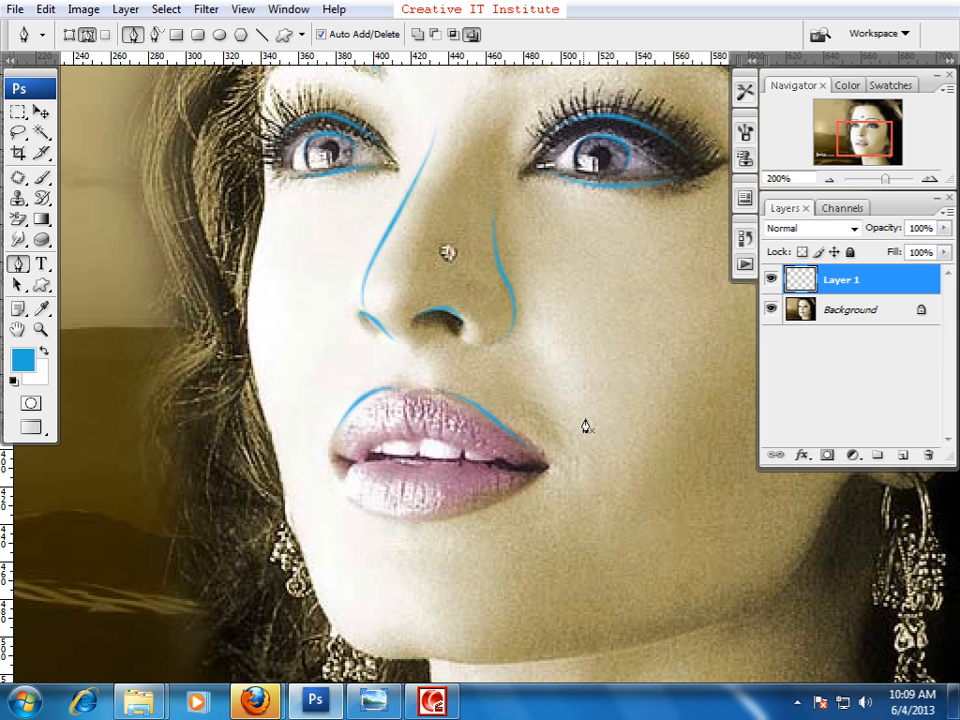
# Step: Trace the lower lip's inner edge below the teeth with a Pen path, redoing the misplaced anchor, and stroke it with the brush
pyautogui.scroll(-3, 556, 417)
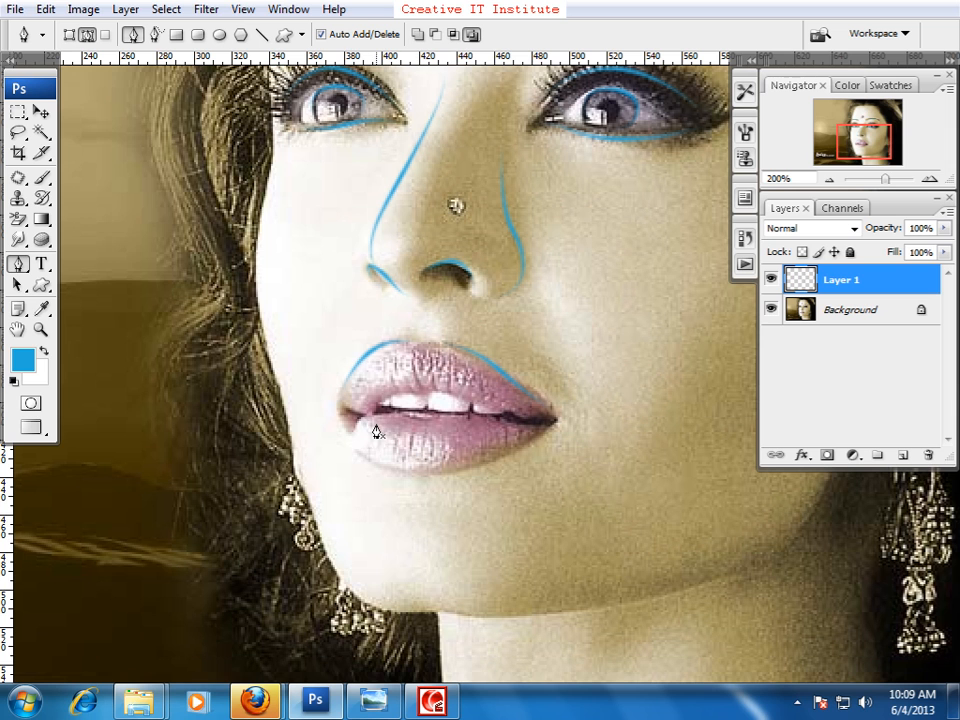
pyautogui.click(360, 418)
pyautogui.click(387, 405)
pyautogui.click(413, 413)
pyautogui.click(441, 426)
pyautogui.hotkey('ctrl', 'z')
pyautogui.moveTo(427, 420); pyautogui.dragTo(444, 427)
pyautogui.moveTo(507, 425); pyautogui.dragTo(540, 442)
pyautogui.rightClick(555, 445)
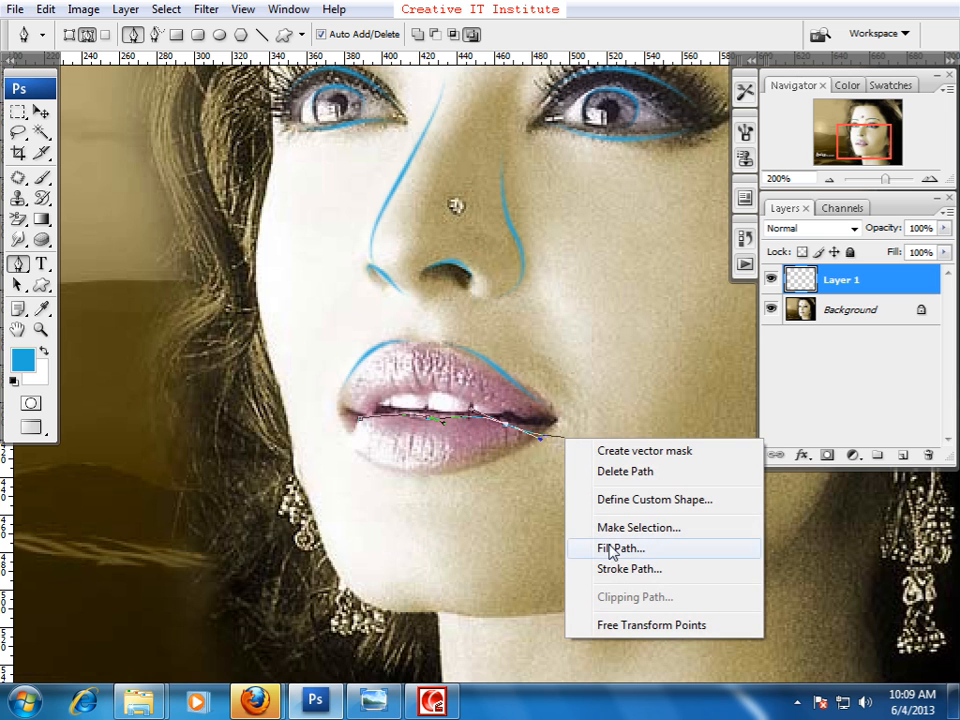
pyautogui.click(618, 569)
pyautogui.click(587, 244)
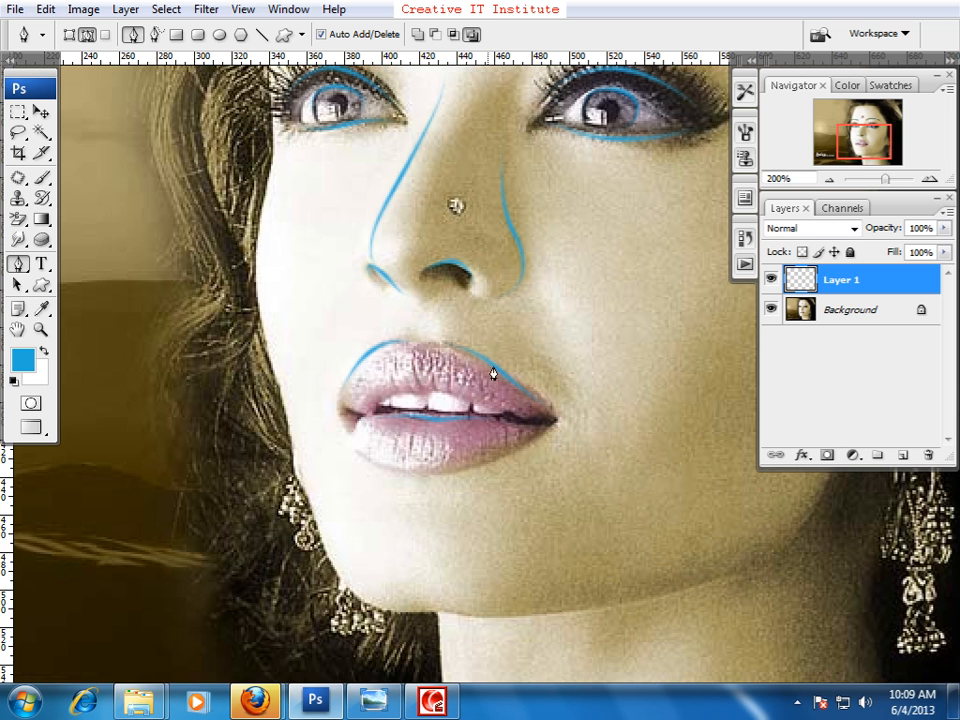
# Step: Trace the lower lip's outer edge from corner to corner with a Pen path, stroke it with the brush, and dismiss the path
pyautogui.moveTo(481, 450); pyautogui.dragTo(487, 394)
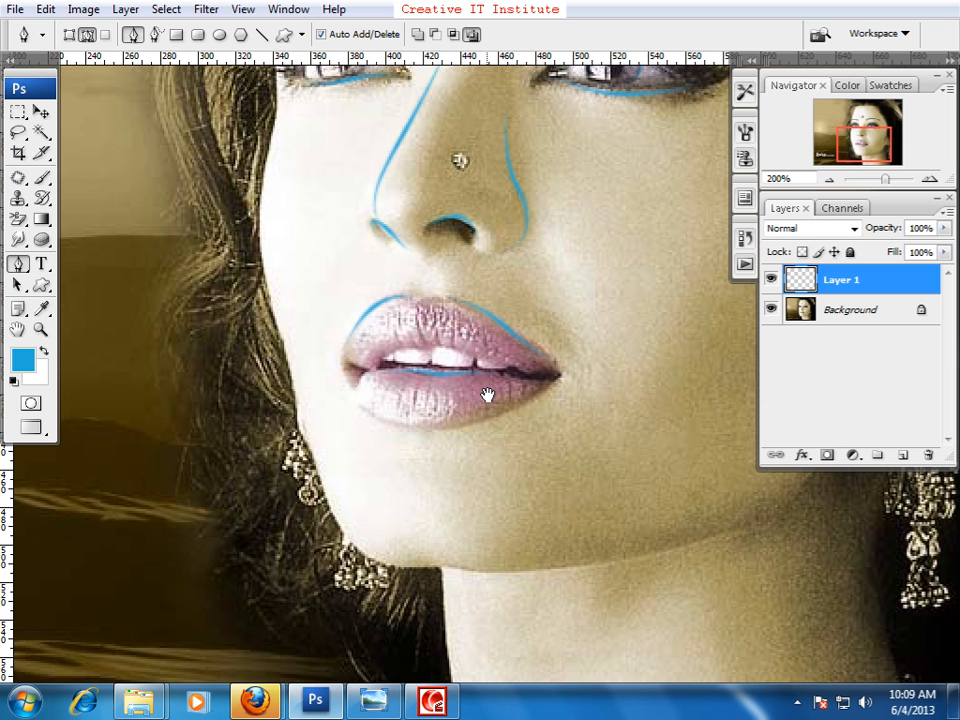
pyautogui.click(355, 392)
pyautogui.moveTo(419, 426); pyautogui.dragTo(450, 424)
pyautogui.moveTo(557, 376); pyautogui.dragTo(590, 343)
pyautogui.rightClick(611, 340)
pyautogui.click(662, 467)
pyautogui.click(590, 240)
pyautogui.press('Return')
# Step: Trace the upper lip's inner edge above the teeth with a Pen path and stroke it with the brush
pyautogui.moveTo(449, 383); pyautogui.dragTo(466, 422)
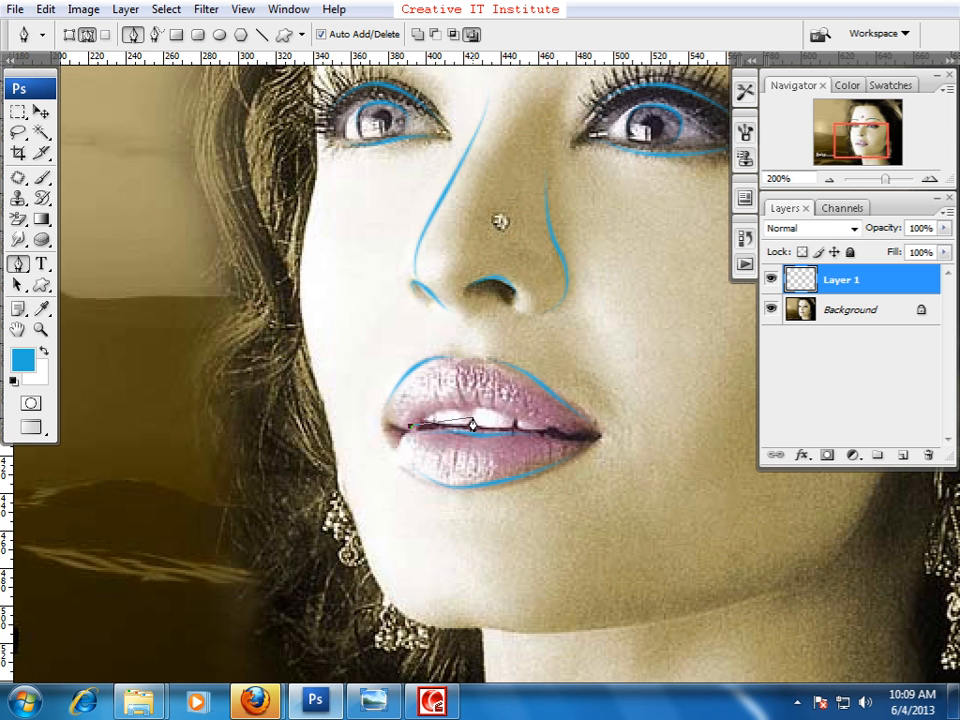
pyautogui.moveTo(465, 414); pyautogui.dragTo(489, 421)
pyautogui.click(519, 427)
pyautogui.click(575, 439)
pyautogui.rightClick(656, 468)
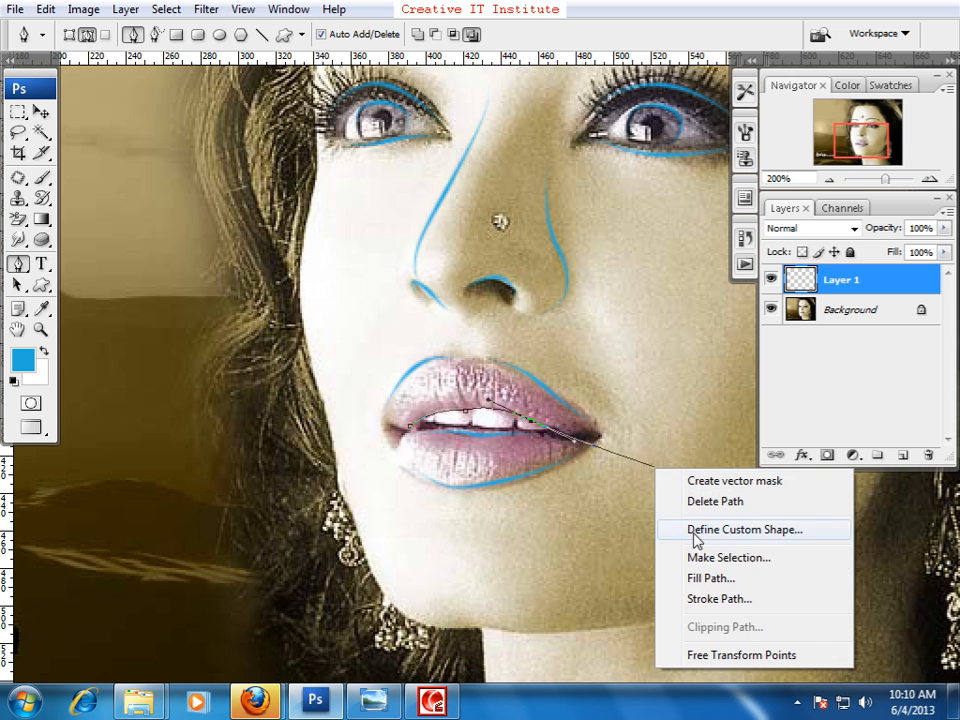
pyautogui.click(715, 598)
pyautogui.click(590, 240)
# Step: Trace the jawline from the chin up toward the right-hand ear with a Pen path and stroke it using simulated pressure
pyautogui.moveTo(620, 427); pyautogui.dragTo(306, 538)
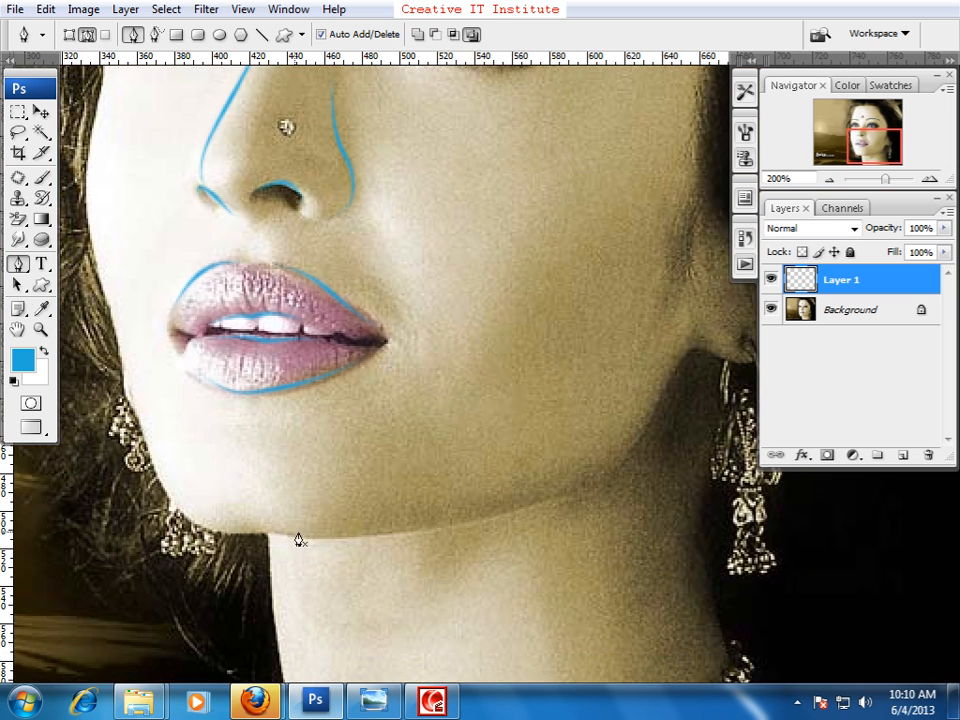
pyautogui.moveTo(479, 517); pyautogui.dragTo(658, 390)
pyautogui.rightClick(600, 308)
pyautogui.click(645, 439)
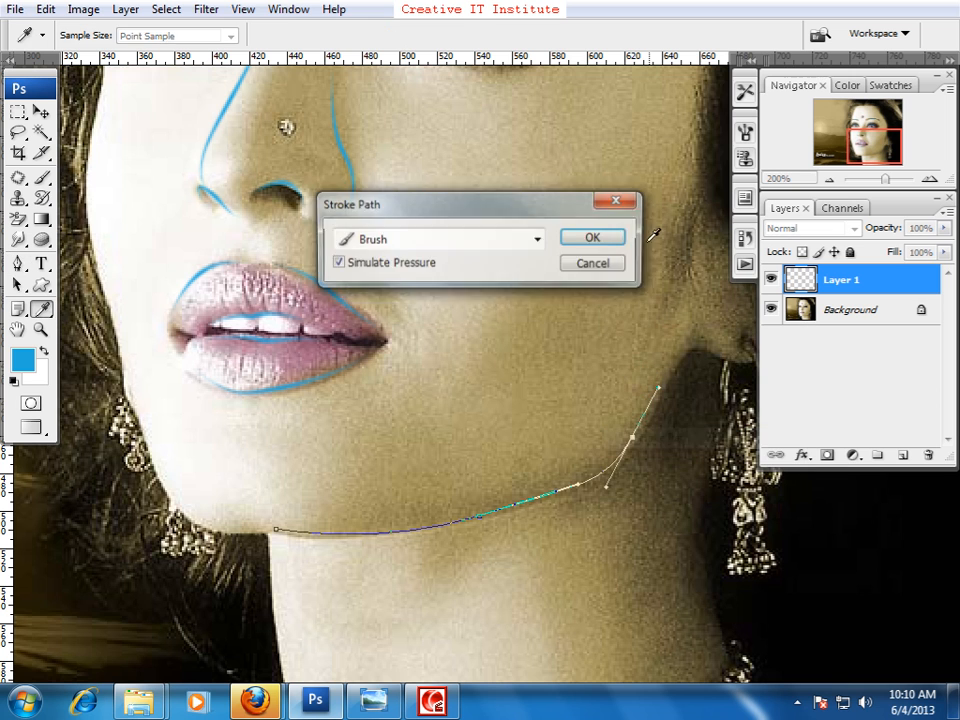
pyautogui.click(594, 238)
# Step: Trace the left-hand cheek contour from beside the eye down toward the earring with a Pen path and stroke it with the brush
pyautogui.moveTo(316, 466); pyautogui.dragTo(384, 497)
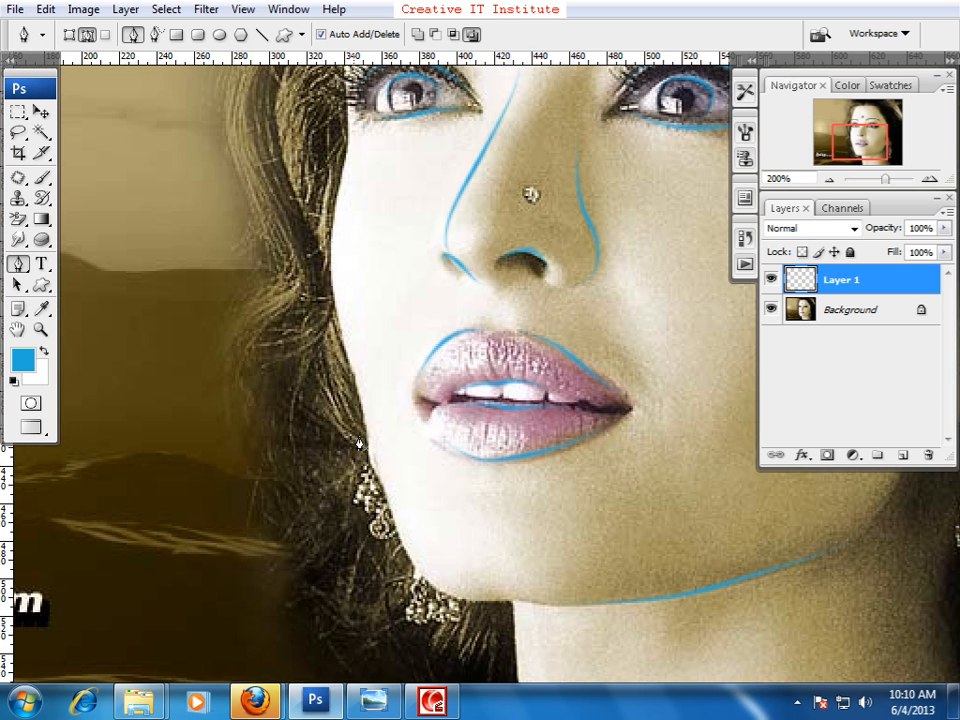
pyautogui.moveTo(349, 243); pyautogui.dragTo(360, 214)
pyautogui.click(362, 201)
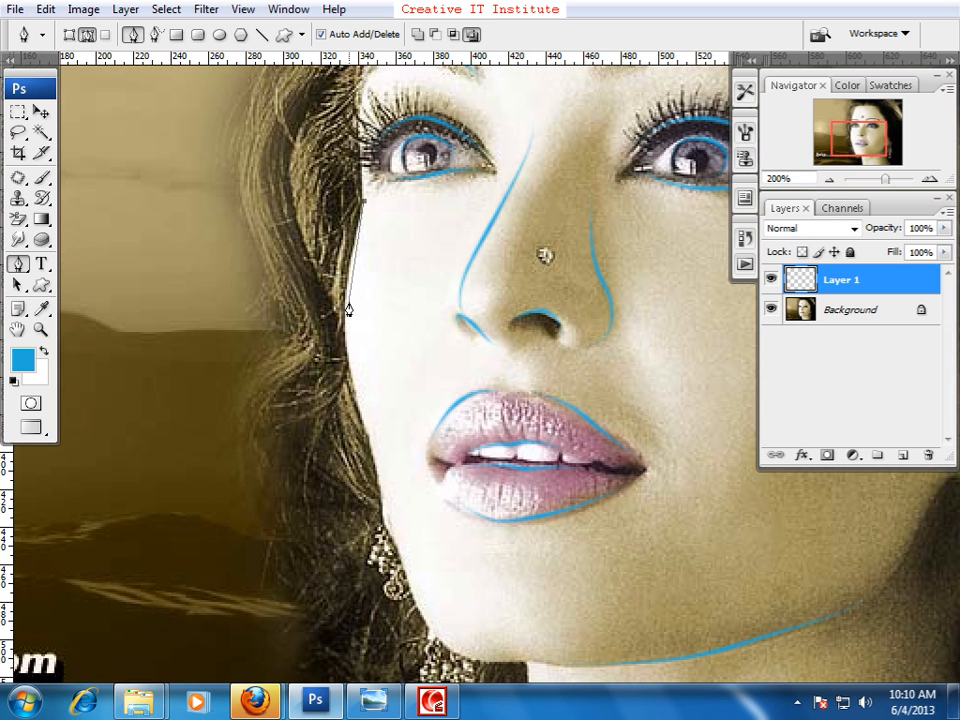
pyautogui.click(347, 311)
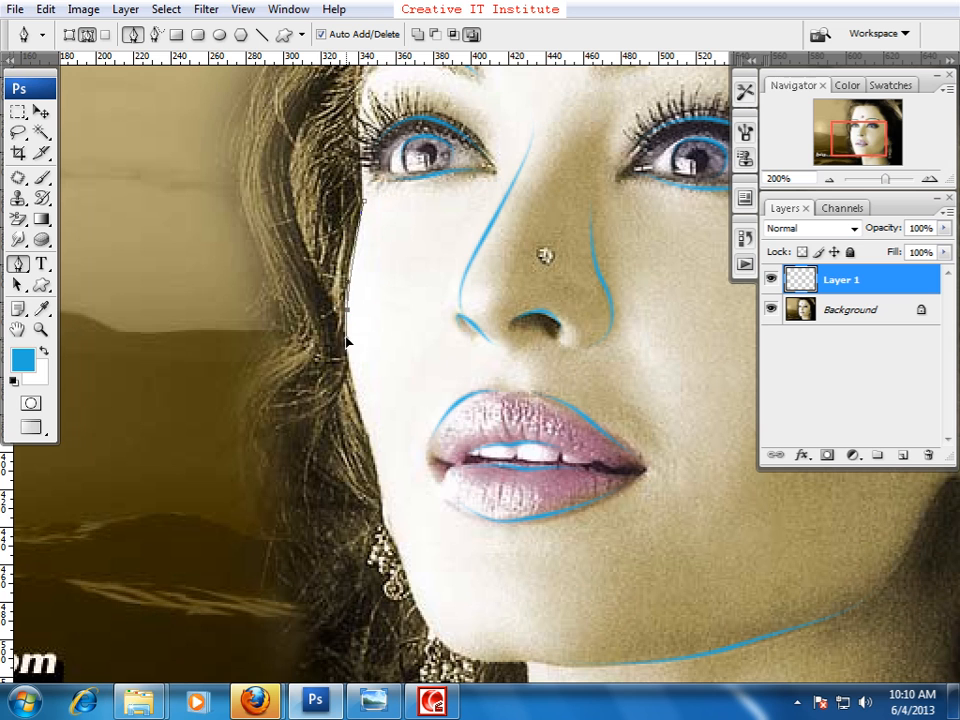
pyautogui.click(367, 392)
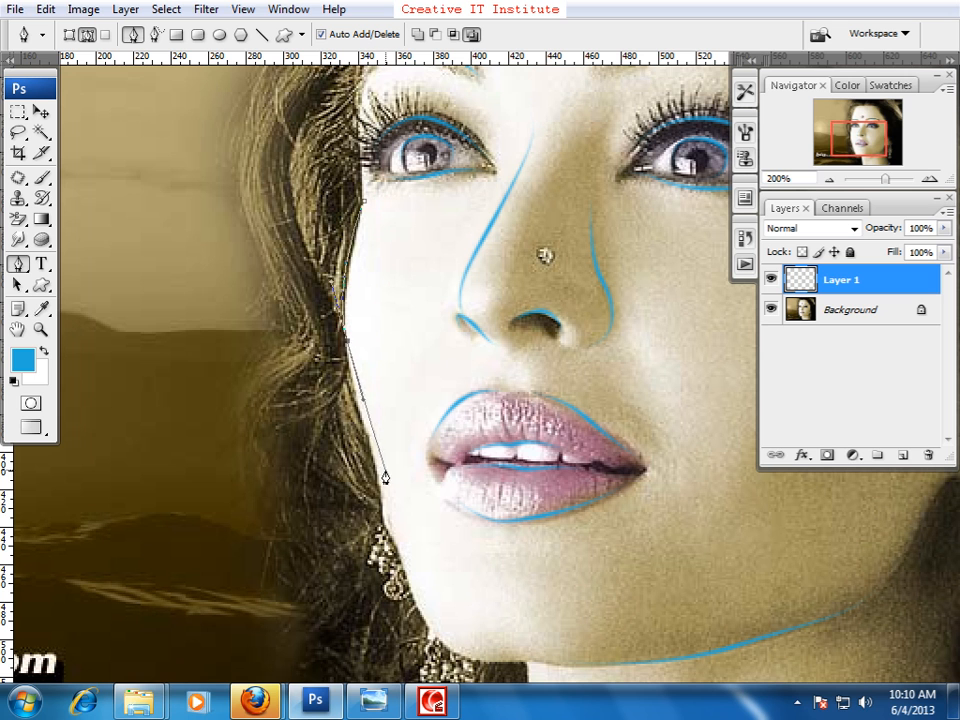
pyautogui.rightClick(405, 506)
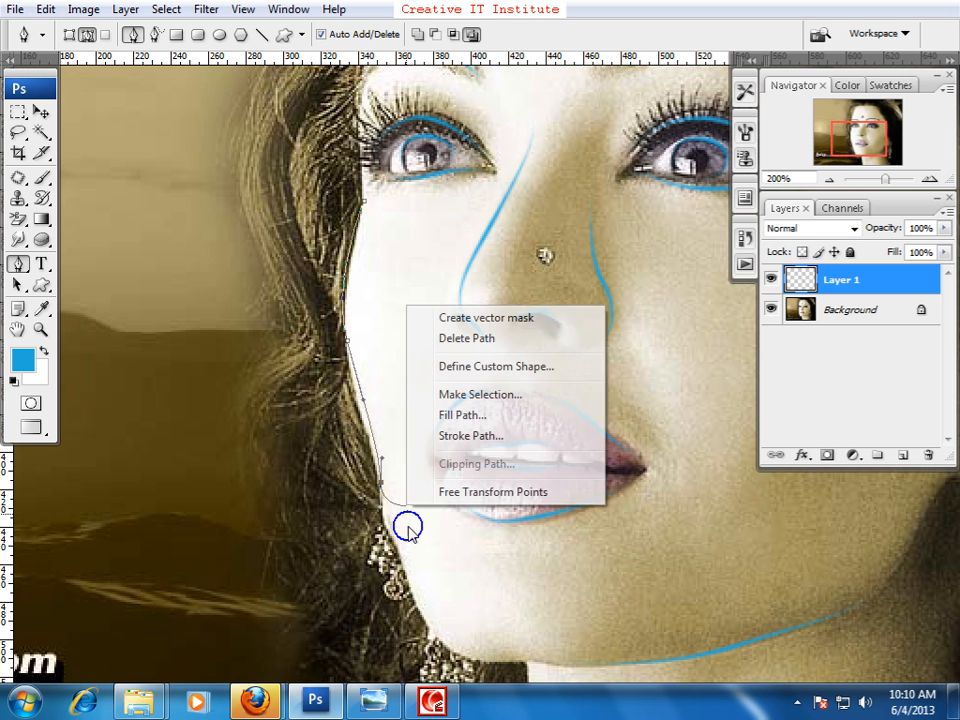
pyautogui.click(446, 437)
pyautogui.click(582, 246)
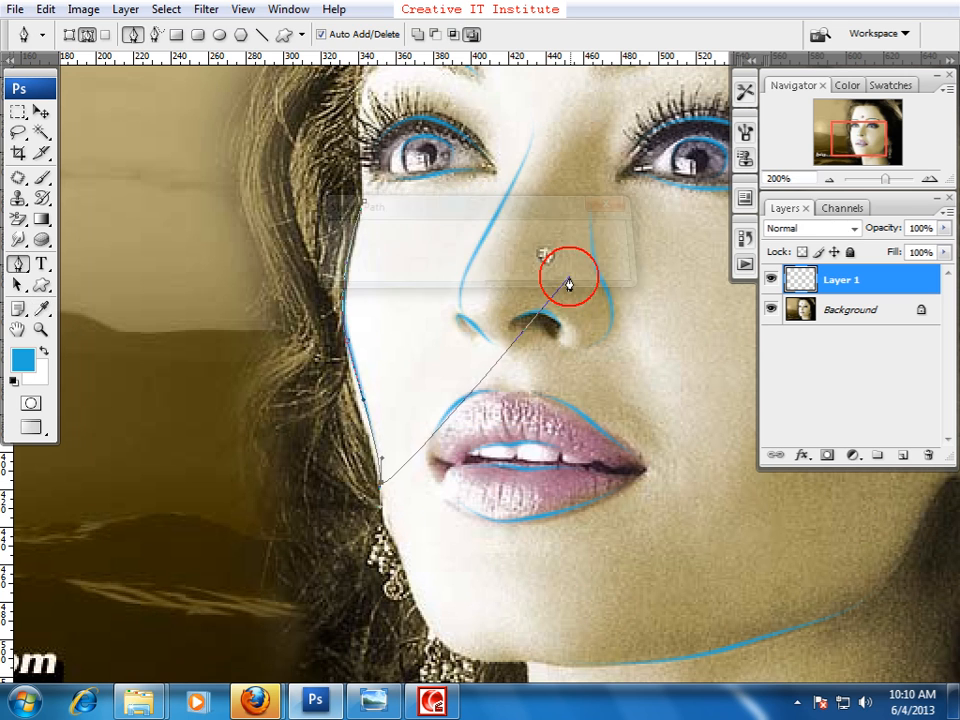
# Step: Trace the left-hand jaw from the earring around to the chin with a Pen path and stroke it with the brush
pyautogui.moveTo(482, 504); pyautogui.dragTo(454, 392)
pyautogui.click(385, 460)
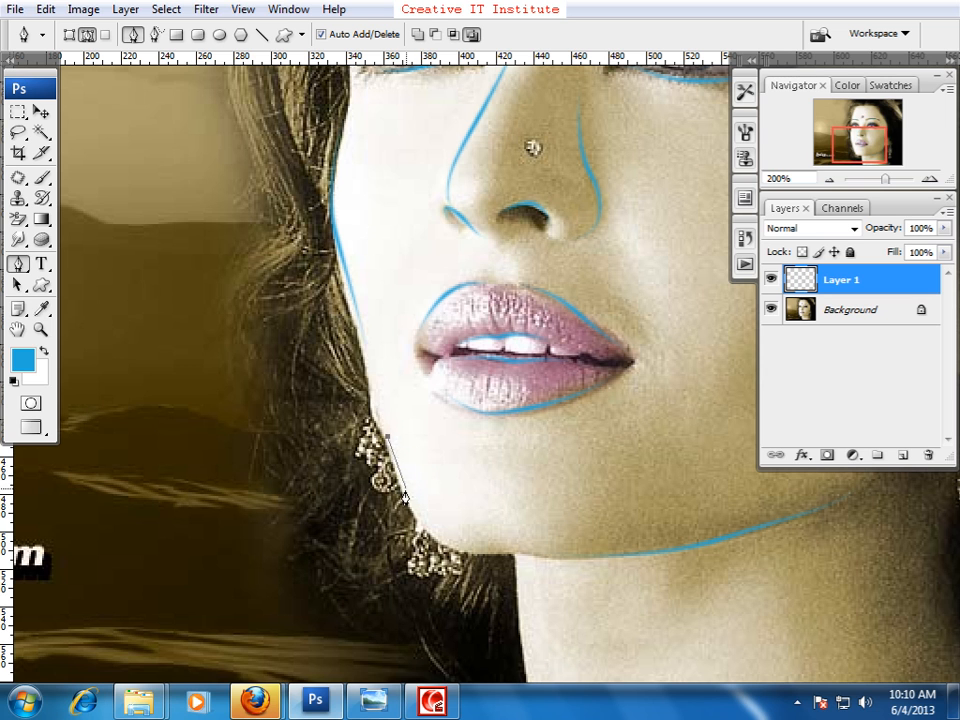
pyautogui.moveTo(404, 502); pyautogui.dragTo(406, 510)
pyautogui.click(510, 554)
pyautogui.click(568, 444)
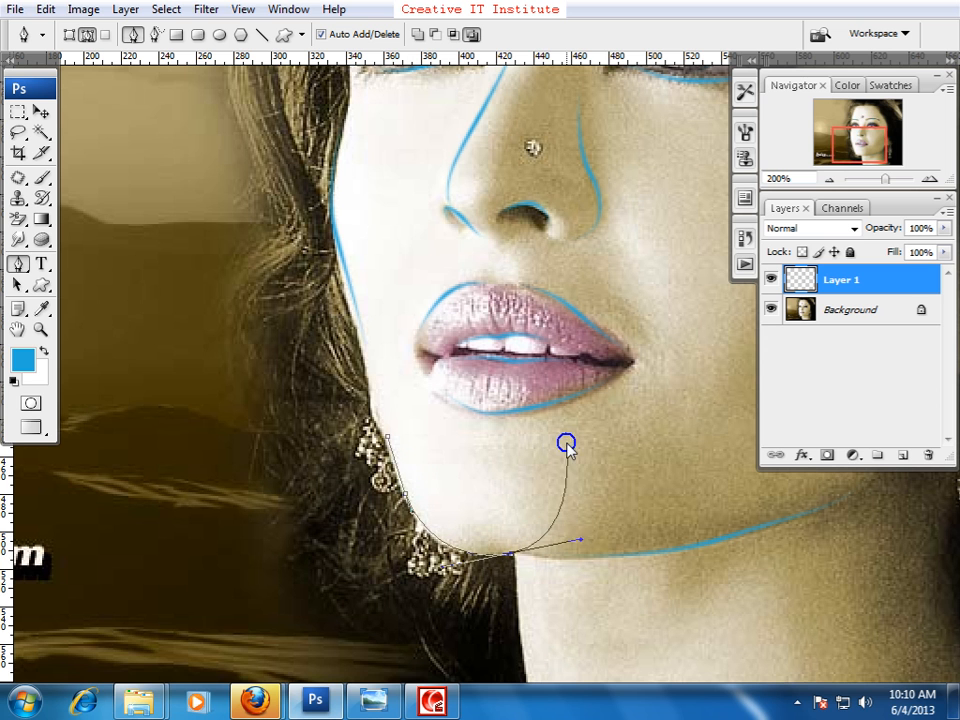
pyautogui.rightClick(567, 444)
pyautogui.click(596, 239)
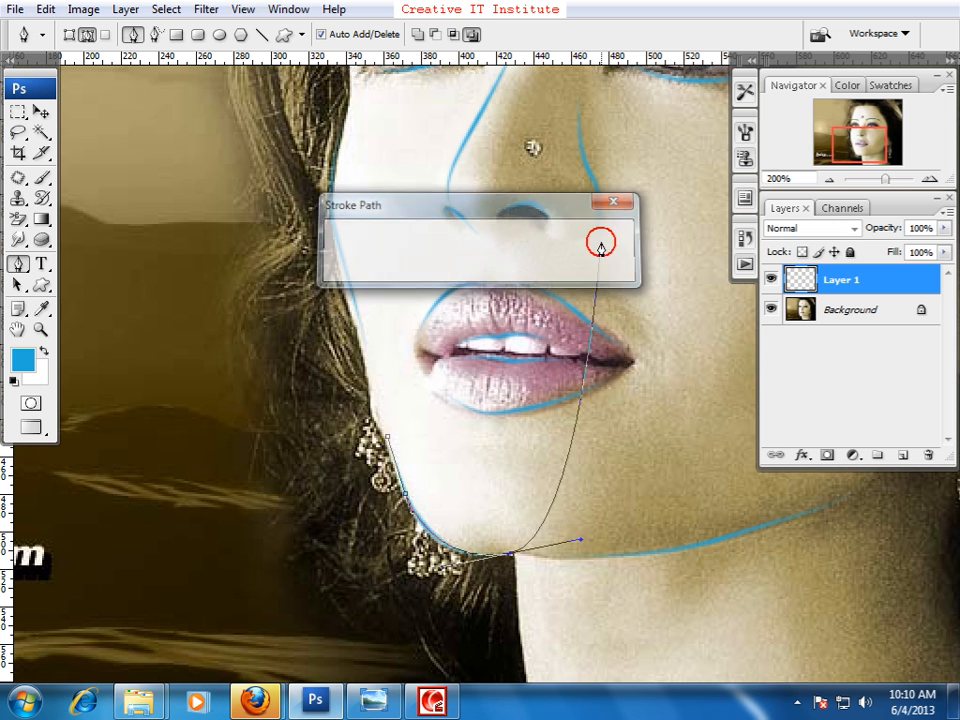
# Step: Trace the forehead's left-hand hairline from the eyebrow up to the centre parting, redoing the misplaced anchor, and stroke the path with the brush
pyautogui.moveTo(585, 255)
pyautogui.mouseDown()
pyautogui.moveTo(455, 425)
pyautogui.moveTo(498, 572)
pyautogui.mouseUp()
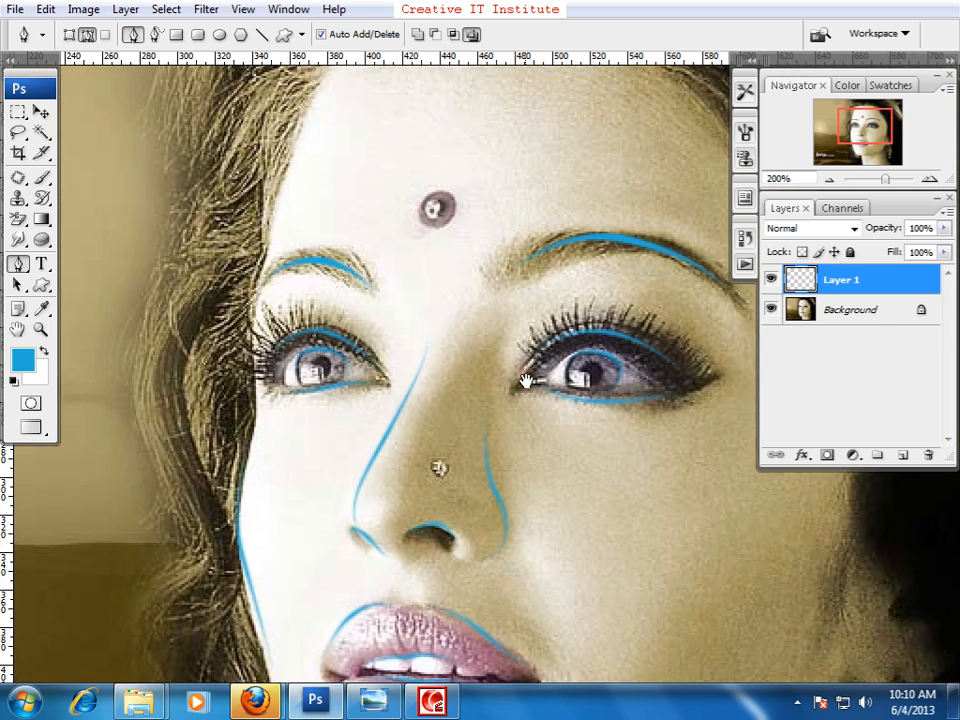
pyautogui.moveTo(512, 293); pyautogui.dragTo(422, 452)
pyautogui.moveTo(304, 386); pyautogui.dragTo(319, 378)
pyautogui.click(193, 373)
pyautogui.moveTo(236, 271)
pyautogui.mouseDown()
pyautogui.moveTo(236, 223)
pyautogui.moveTo(229, 234)
pyautogui.mouseUp()
pyautogui.click(270, 175)
pyautogui.hotkey('ctrl', 'z')
pyautogui.moveTo(317, 160); pyautogui.dragTo(373, 167)
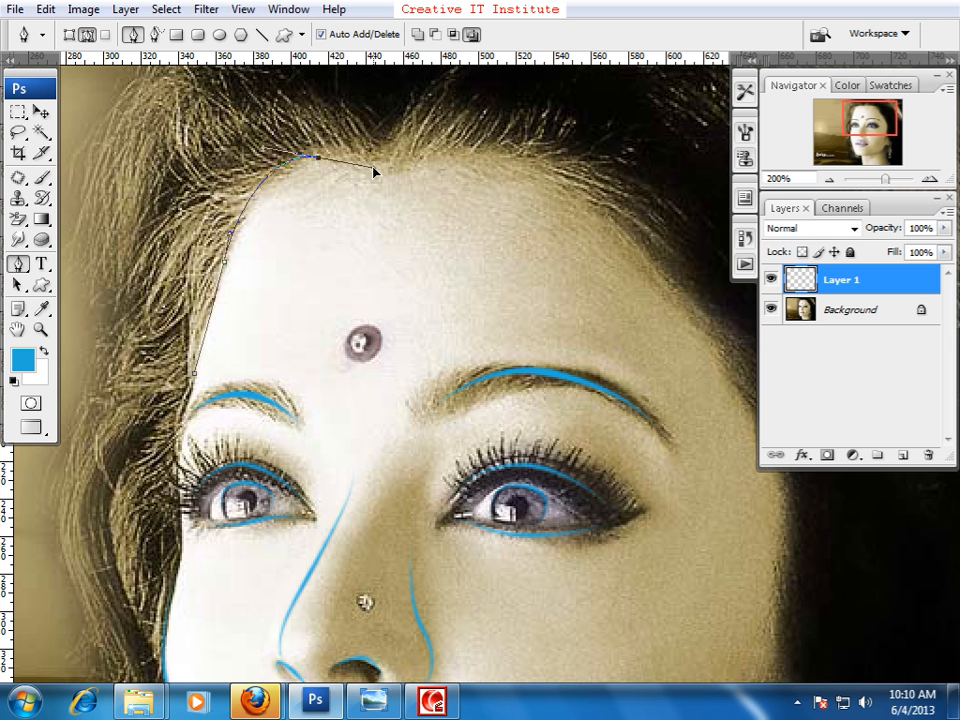
pyautogui.click(385, 167)
pyautogui.rightClick(387, 229)
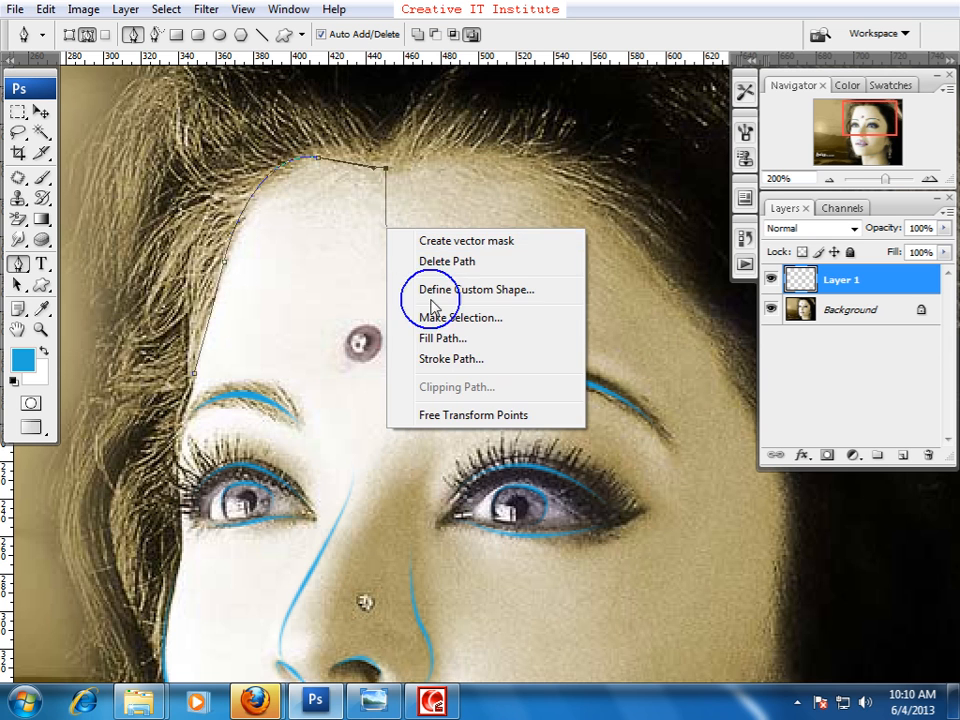
pyautogui.click(452, 360)
pyautogui.click(574, 240)
# Step: Trace a Pen path along the right-hand hairline from the centre parting past the temple and down the side of the cheek
pyautogui.moveTo(574, 250); pyautogui.dragTo(387, 307)
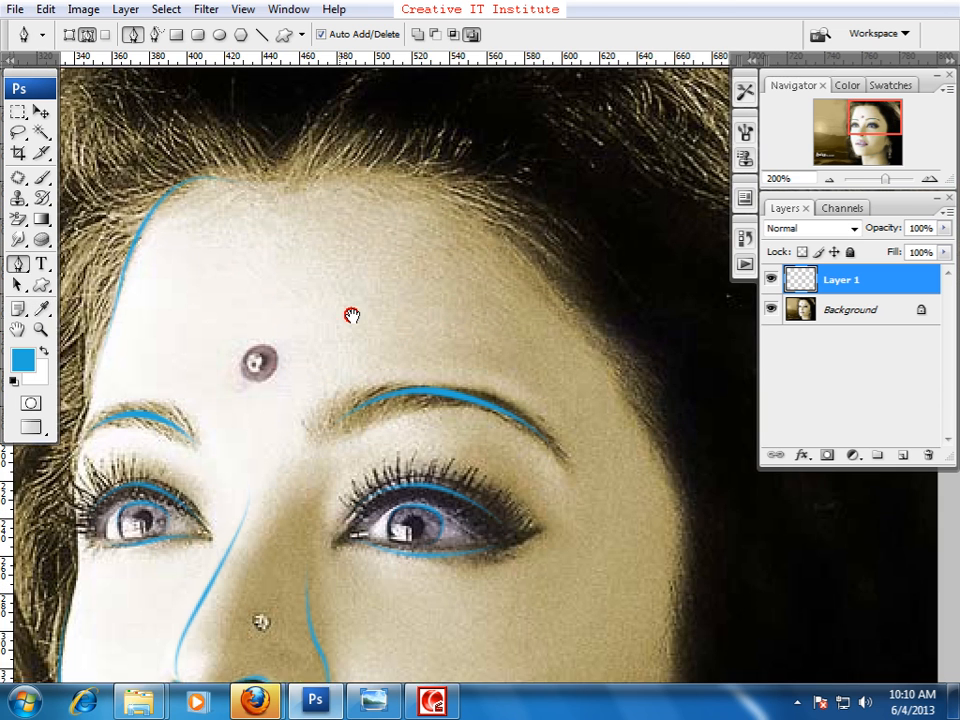
pyautogui.click(202, 217)
pyautogui.click(336, 217)
pyautogui.click(445, 308)
pyautogui.click(465, 326)
pyautogui.click(490, 340)
pyautogui.moveTo(524, 362); pyautogui.dragTo(455, 235)
pyautogui.moveTo(469, 282); pyautogui.dragTo(471, 306)
pyautogui.click(506, 344)
pyautogui.click(522, 380)
pyautogui.click(539, 416)
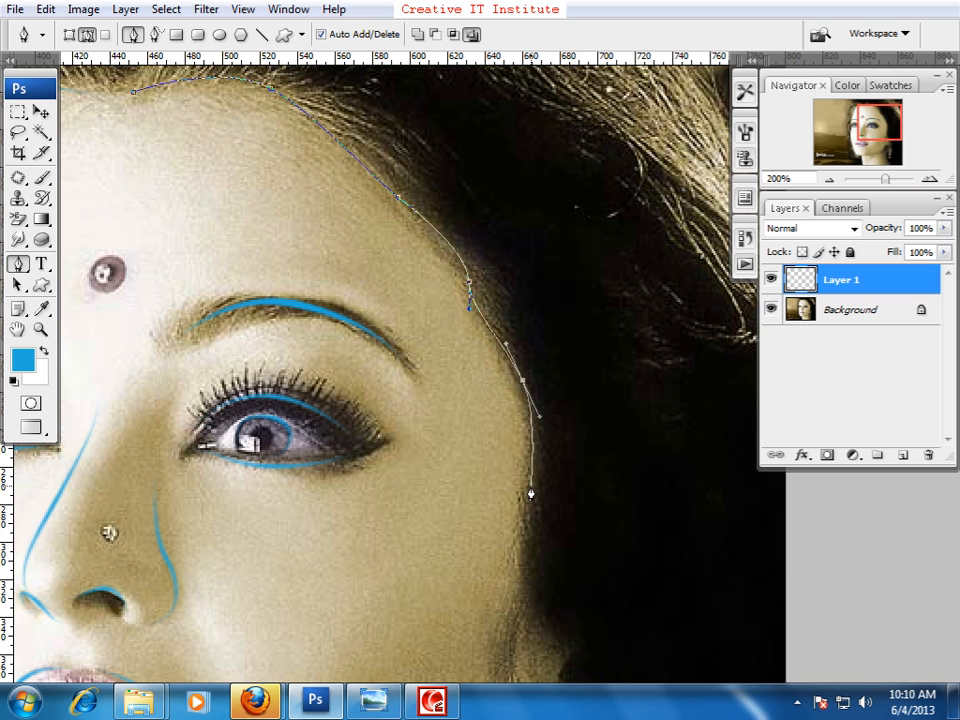
pyautogui.moveTo(516, 569); pyautogui.dragTo(559, 639)
pyautogui.moveTo(559, 566); pyautogui.dragTo(540, 435)
# Step: Stroke the right-hand hairline path with the brush and dismiss the path
pyautogui.rightClick(560, 430)
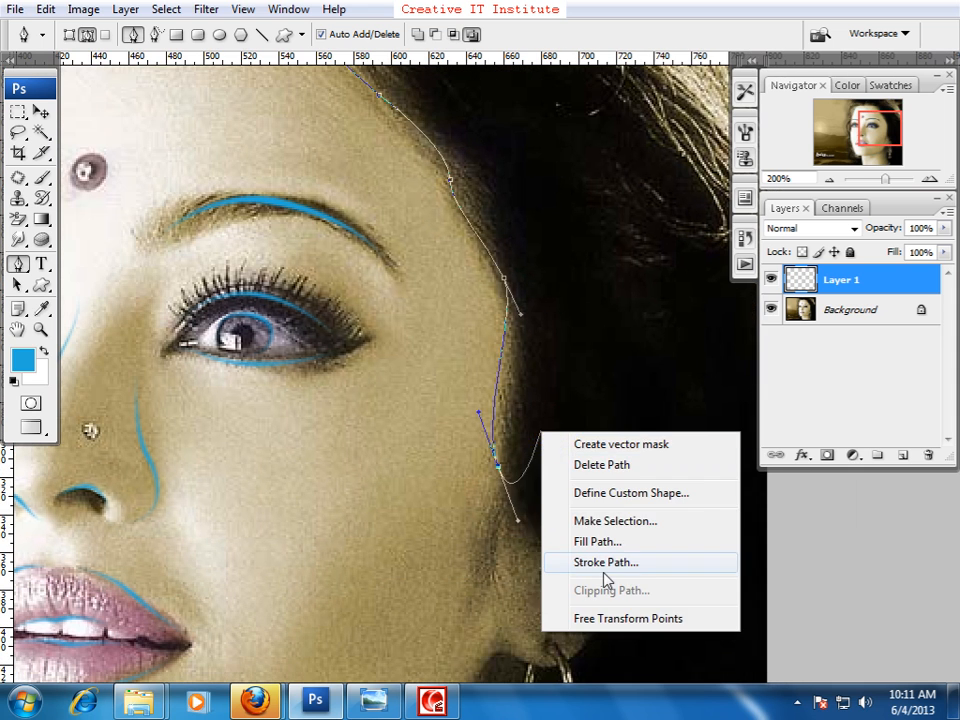
pyautogui.click(606, 561)
pyautogui.click(604, 238)
pyautogui.hotkey('ctrl', 'h')
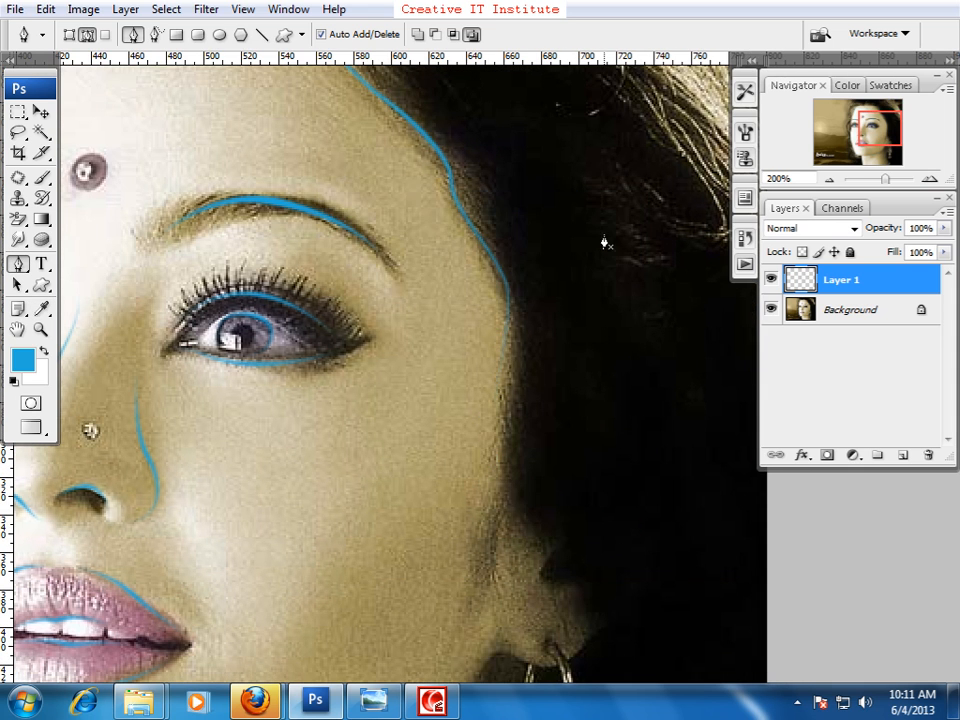
pyautogui.moveTo(516, 400)
pyautogui.mouseDown()
pyautogui.moveTo(475, 490)
pyautogui.moveTo(396, 311)
pyautogui.moveTo(372, 214)
pyautogui.mouseUp()
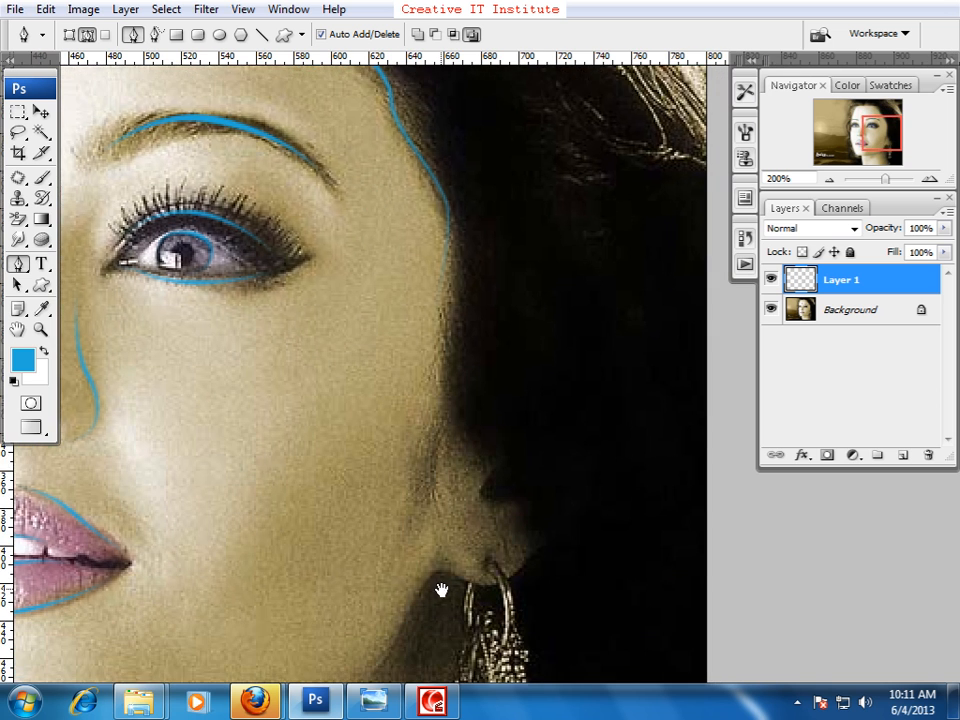
pyautogui.moveTo(441, 589); pyautogui.dragTo(514, 467)
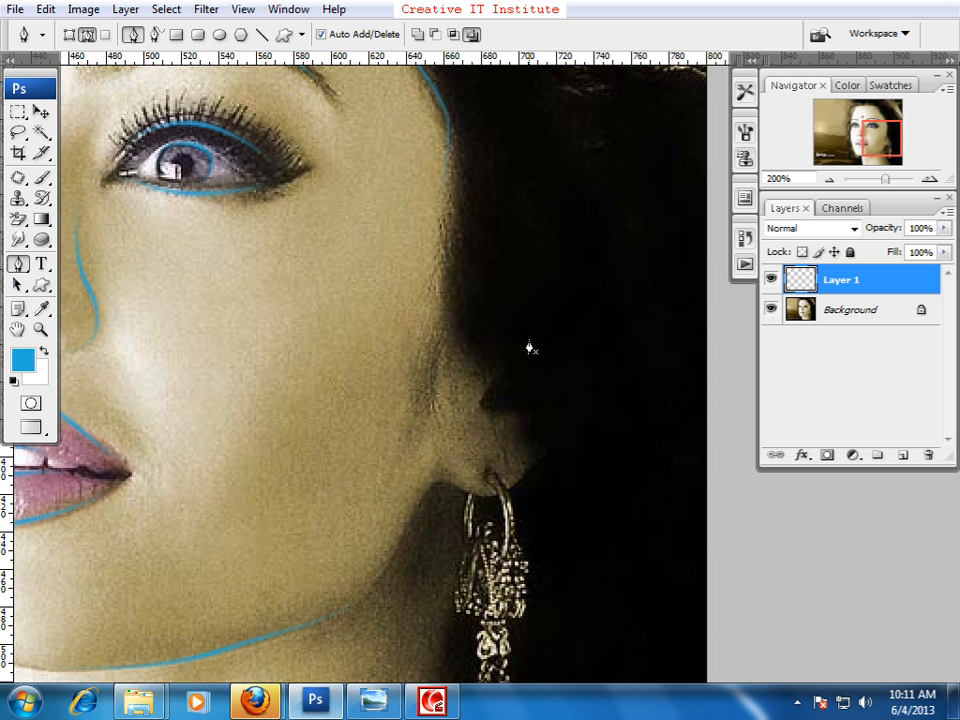
# Step: Trace the left-hand edge of the neck from the chin to below the canvas with a Pen path and stroke it with the brush
pyautogui.hotkey('ctrl', '-')
pyautogui.hotkey('ctrl', '-')
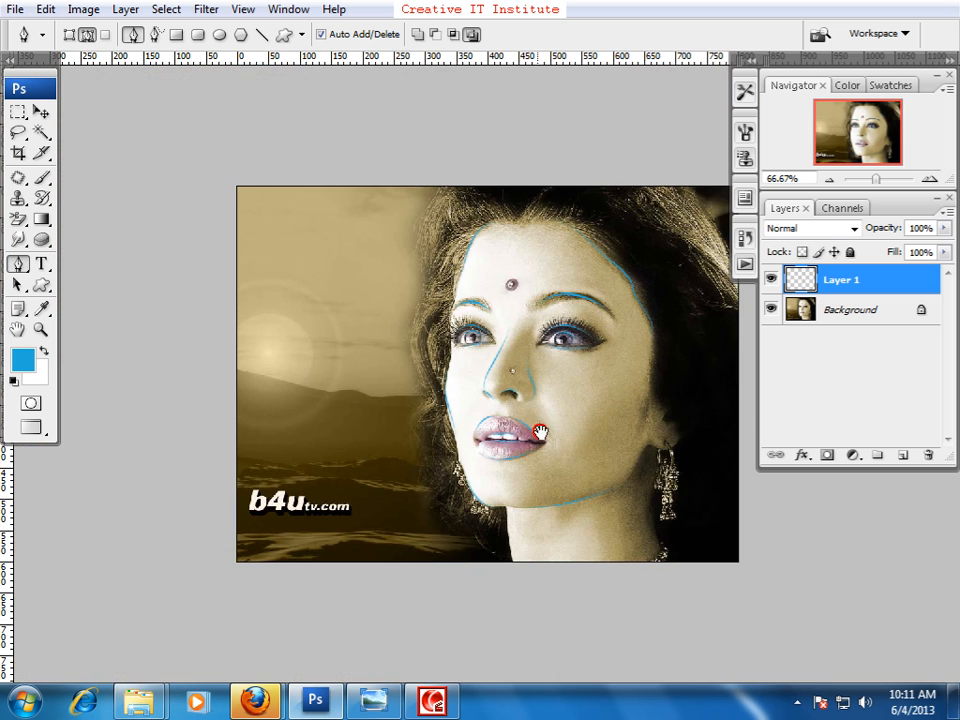
pyautogui.click(458, 471)
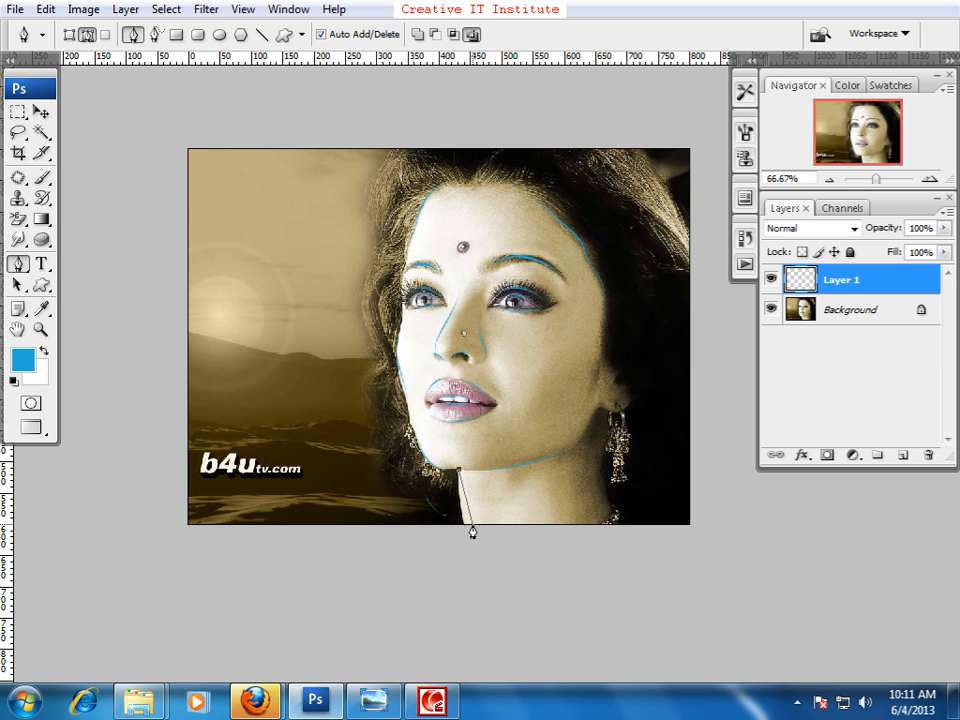
pyautogui.moveTo(468, 535); pyautogui.dragTo(484, 551)
pyautogui.rightClick(507, 498)
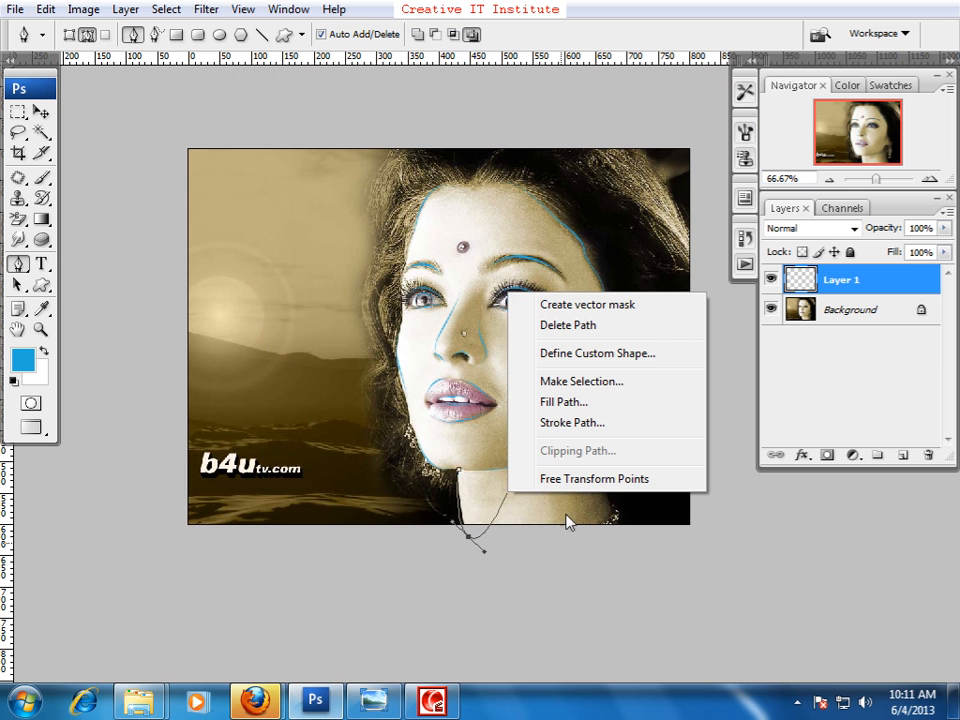
pyautogui.click(581, 424)
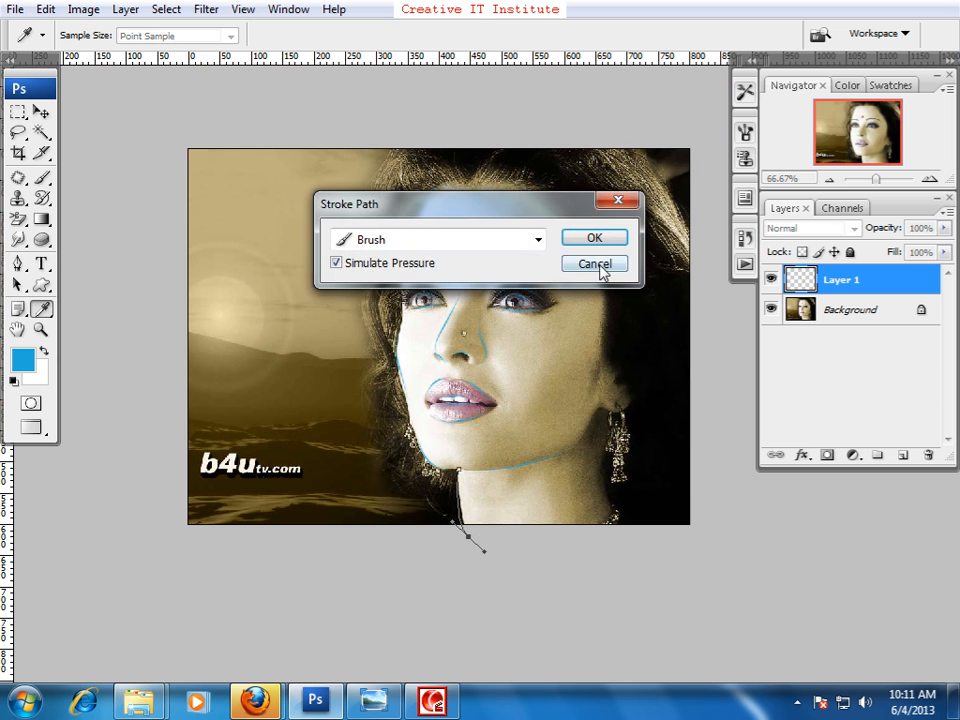
pyautogui.click(602, 242)
pyautogui.press('Return')
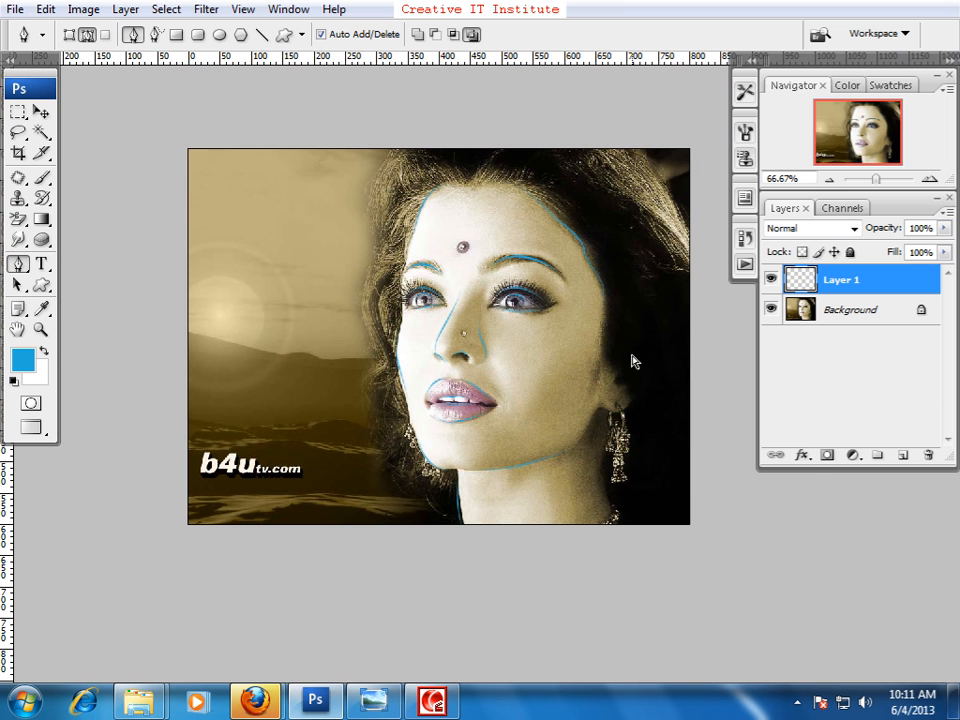
# Step: Add a new empty layer directly above the Background photo, beneath the line drawing
pyautogui.scroll(5, 633, 361)
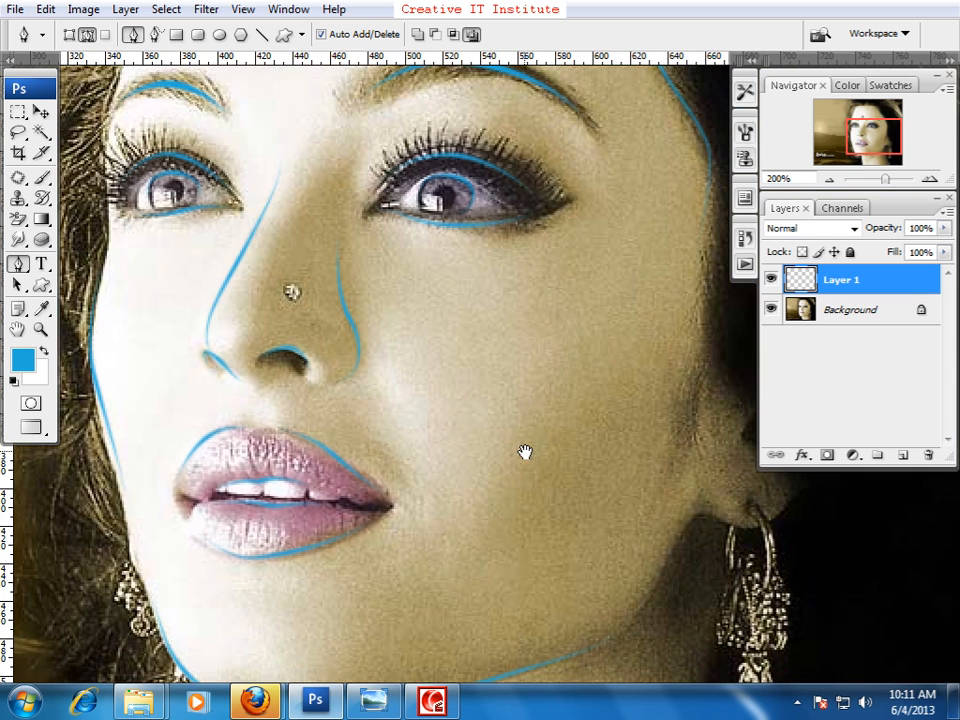
pyautogui.scroll(-1, 525, 452)
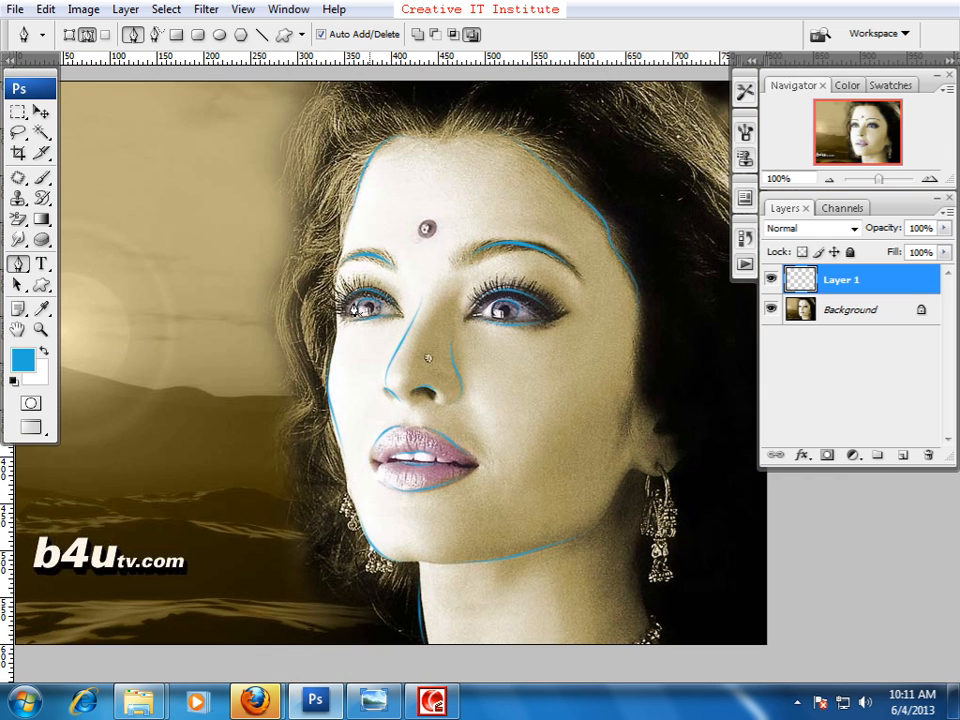
pyautogui.click(41, 111)
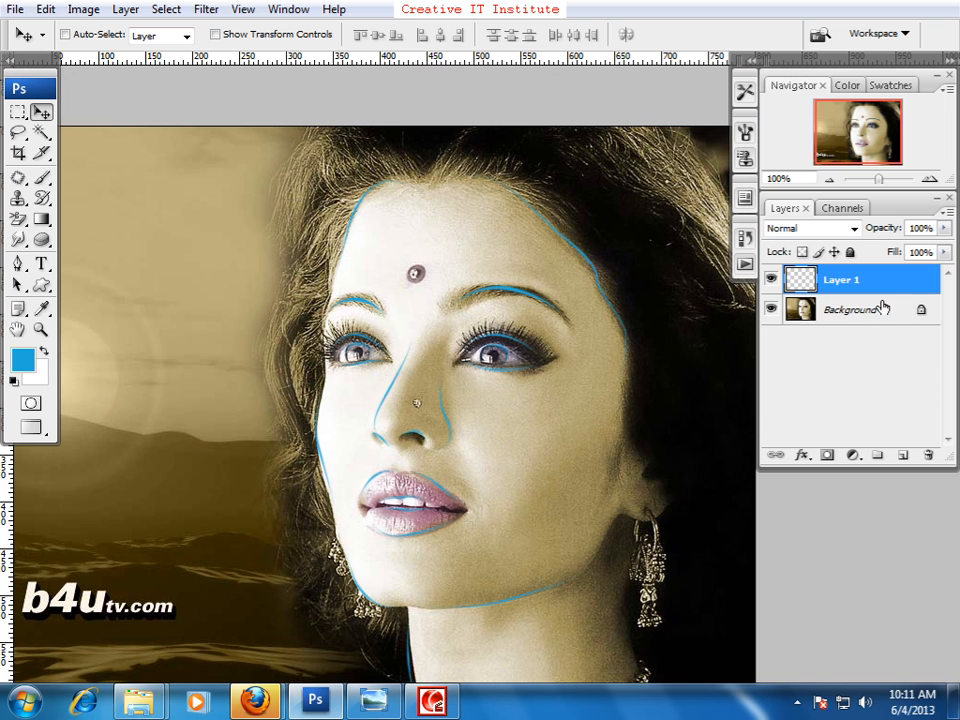
pyautogui.click(870, 312)
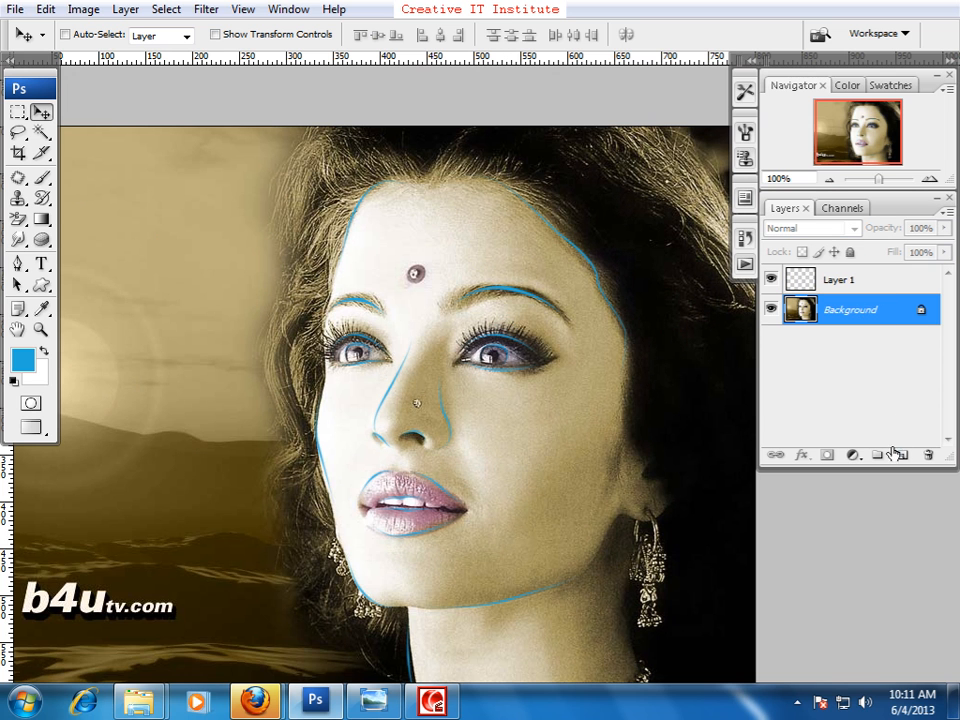
pyautogui.click(899, 454)
# Step: Set the foreground colour to dark blue #052c3a and fill the new layer with it
pyautogui.click(22, 358)
pyautogui.moveTo(440, 245); pyautogui.dragTo(548, 343)
pyautogui.moveTo(634, 564)
pyautogui.mouseDown()
pyautogui.moveTo(641, 572)
pyautogui.moveTo(646, 561)
pyautogui.mouseUp()
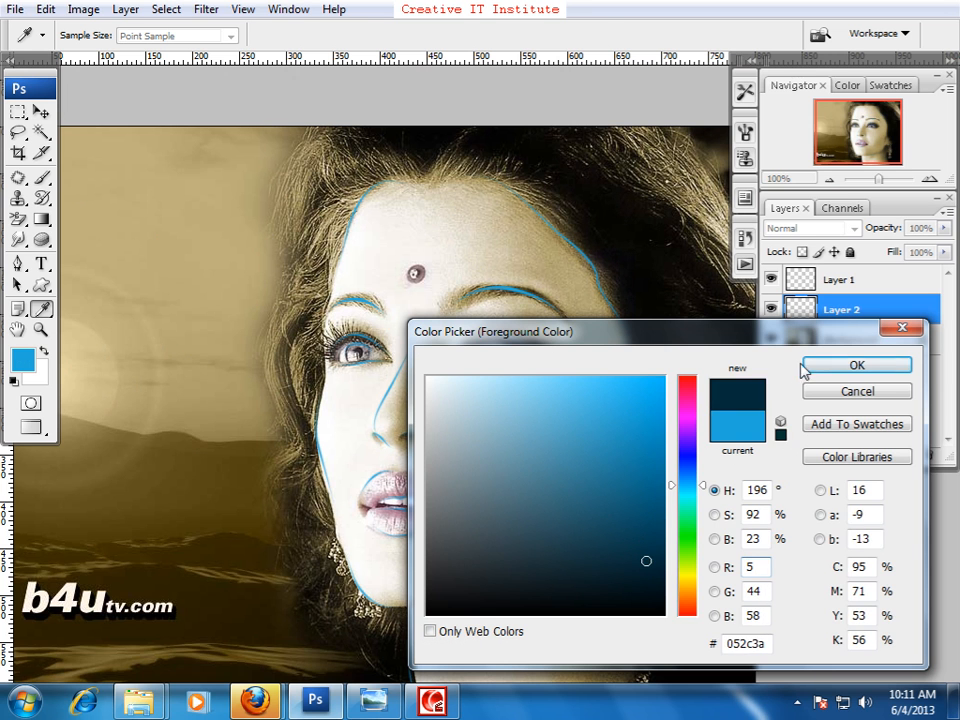
pyautogui.click(840, 365)
pyautogui.hotkey('alt', 'BackSpace')
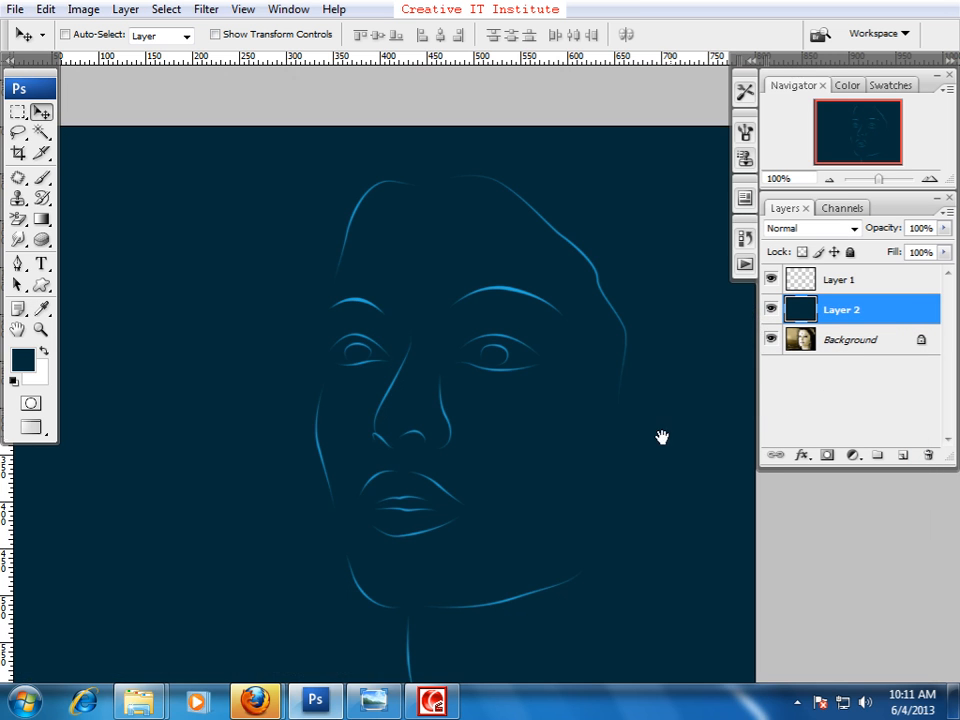
# Step: Examine the line drawing on the dark fill and compare it with the photo by hiding and reshowing Layer 2
pyautogui.moveTo(559, 379); pyautogui.dragTo(493, 396)
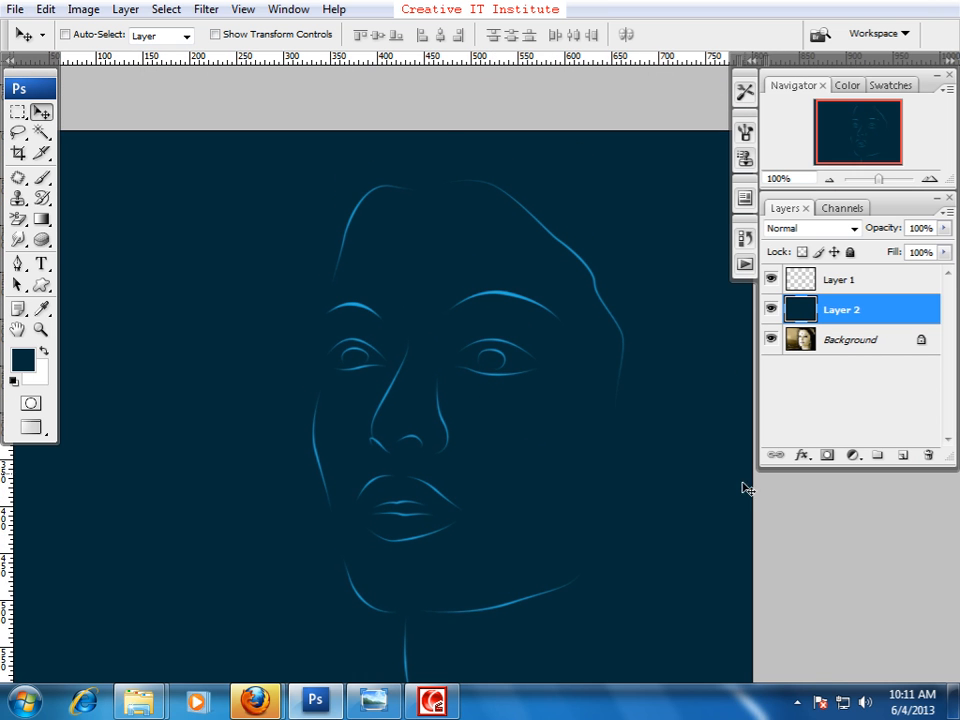
pyautogui.hotkey('ctrl', '-')
pyautogui.hotkey('ctrl', '+')
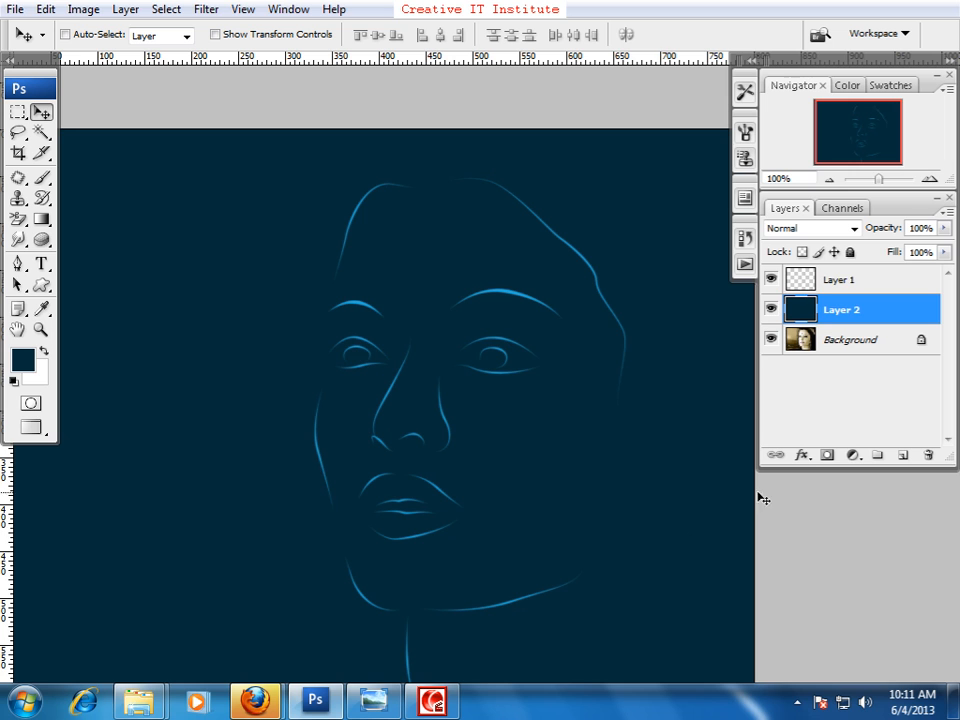
pyautogui.click(844, 284)
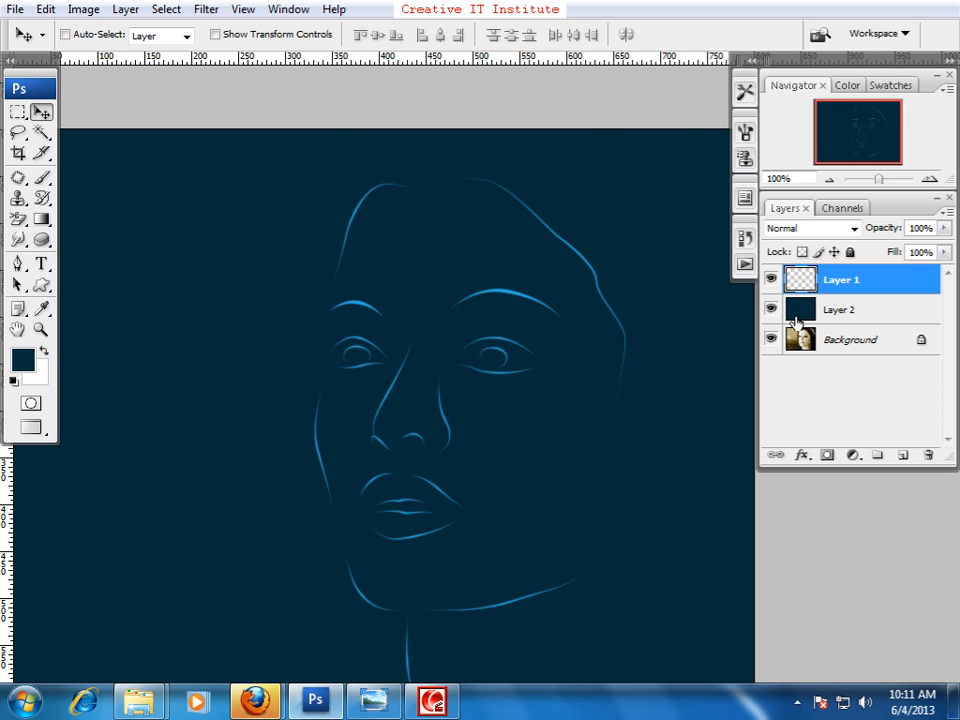
pyautogui.click(771, 309)
pyautogui.click(820, 337)
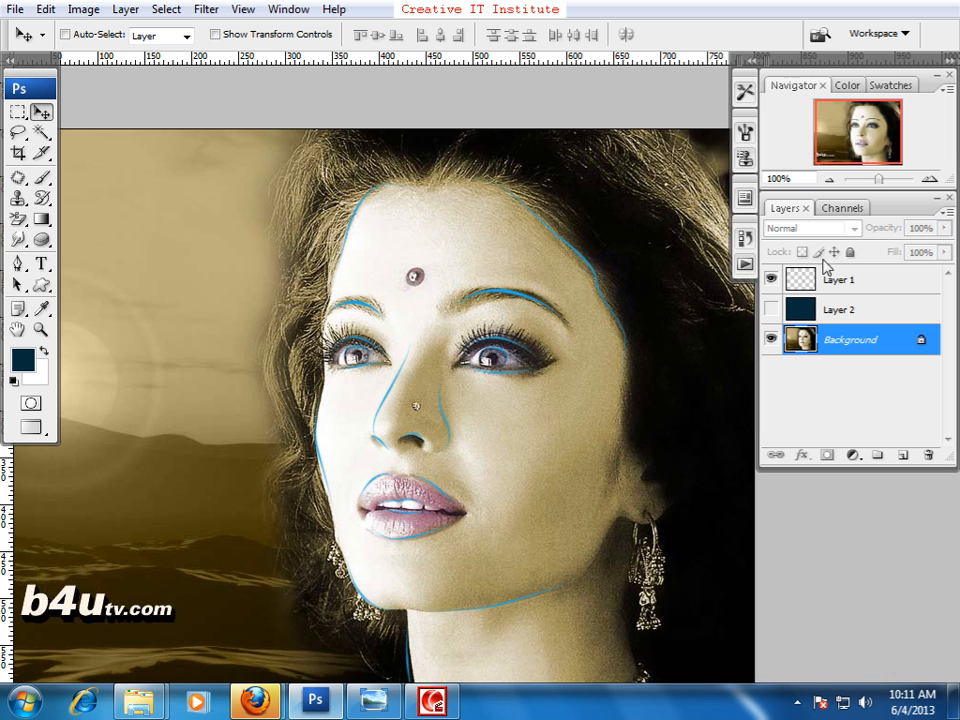
pyautogui.click(815, 281)
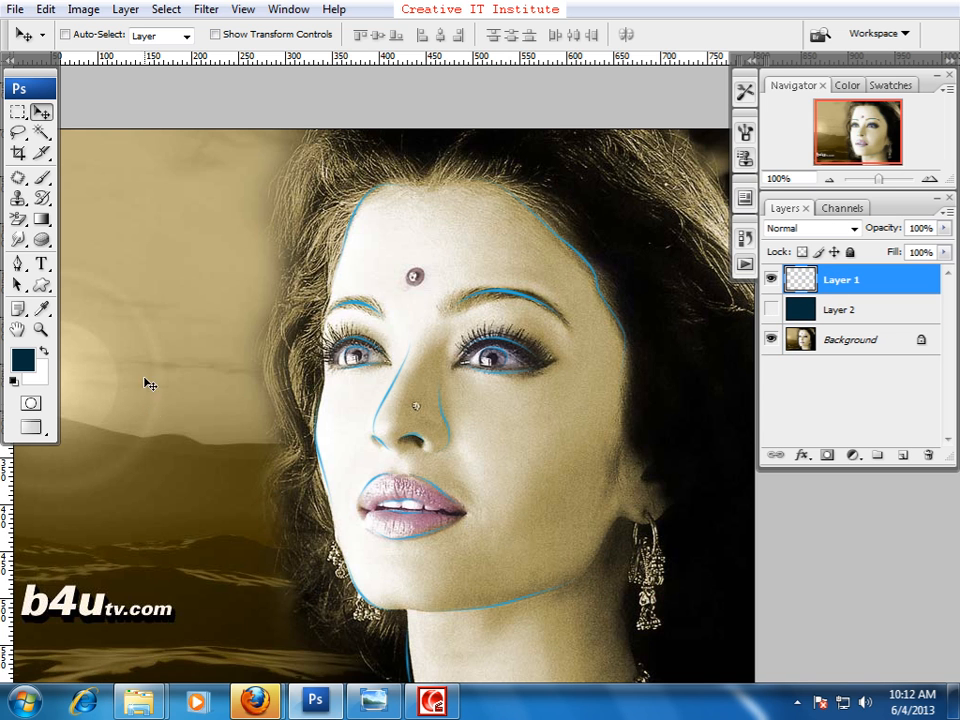
pyautogui.click(815, 310)
pyautogui.click(770, 310)
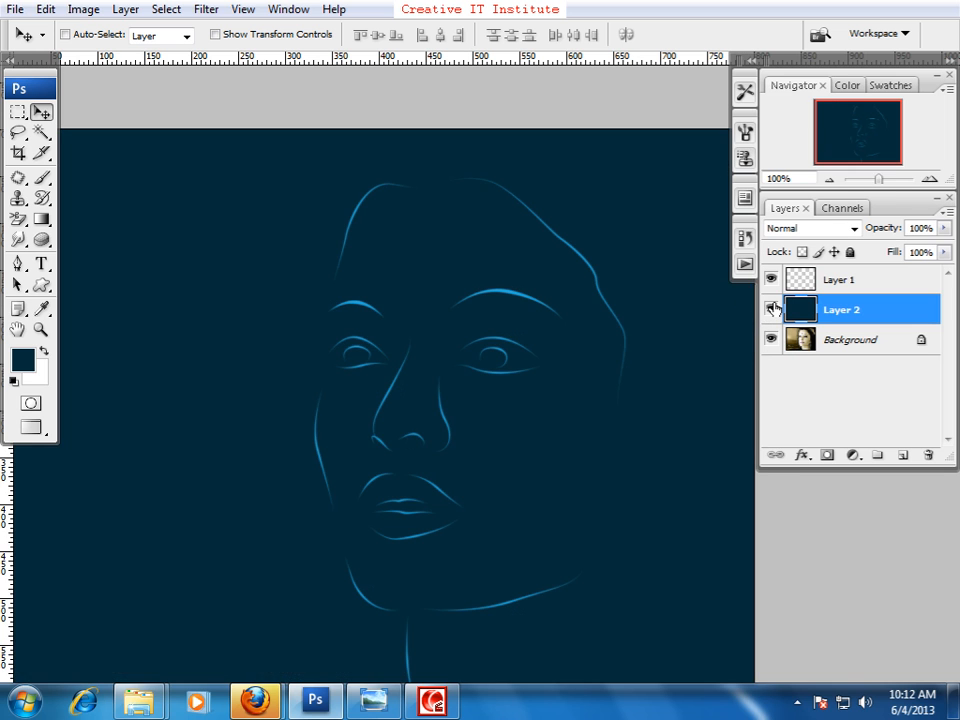
pyautogui.hotkey('ctrl', '-')
pyautogui.moveTo(497, 429); pyautogui.dragTo(448, 392)
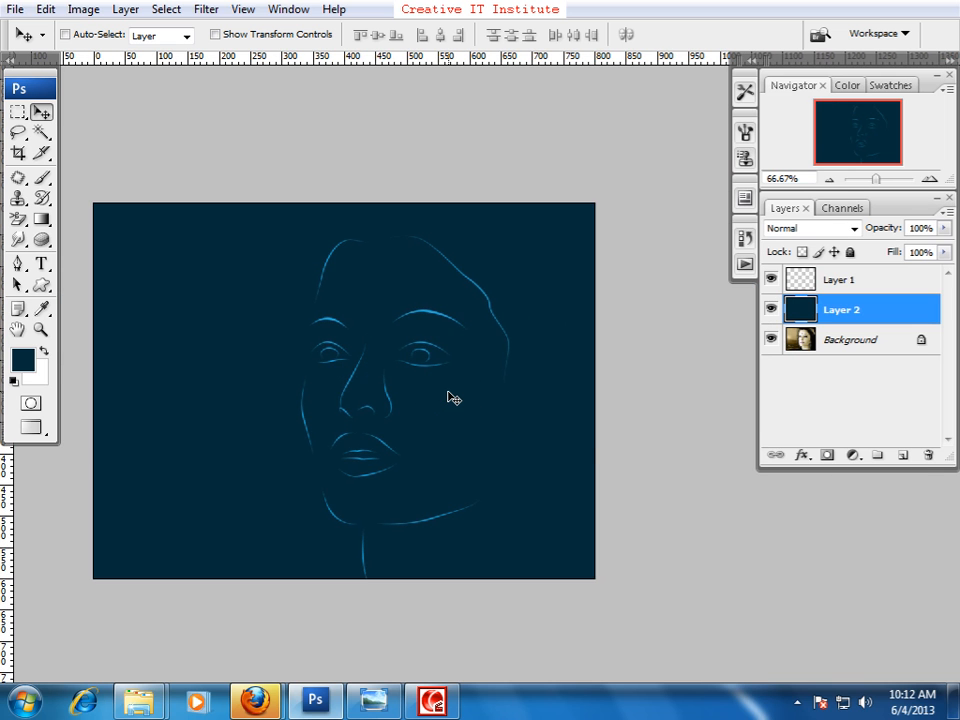
pyautogui.hotkey('ctrl', '+')
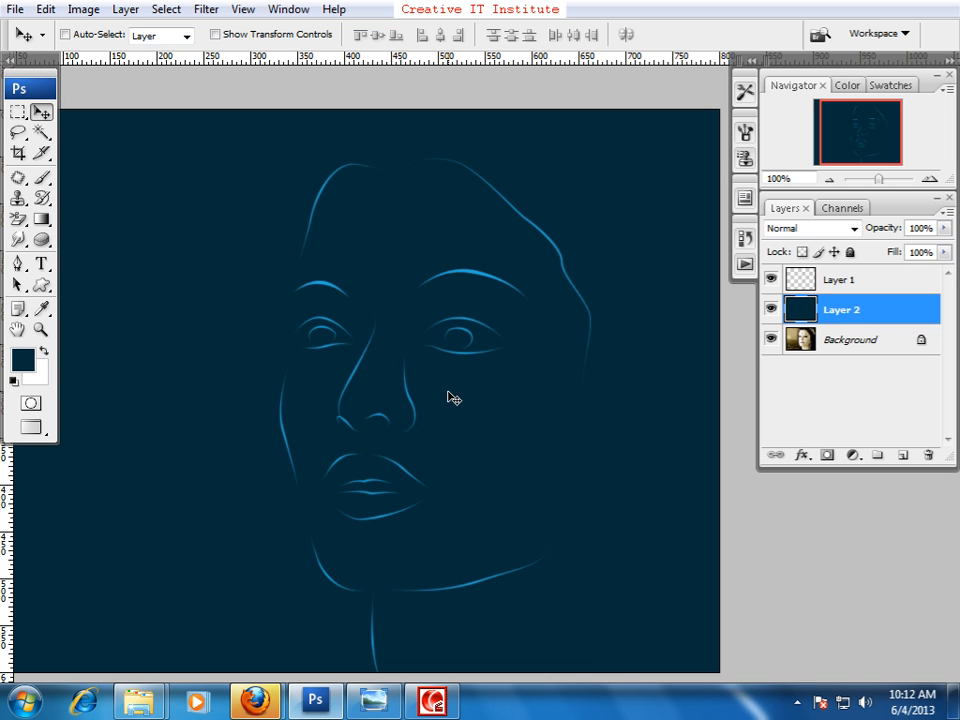
pyautogui.moveTo(450, 397); pyautogui.dragTo(480, 438)
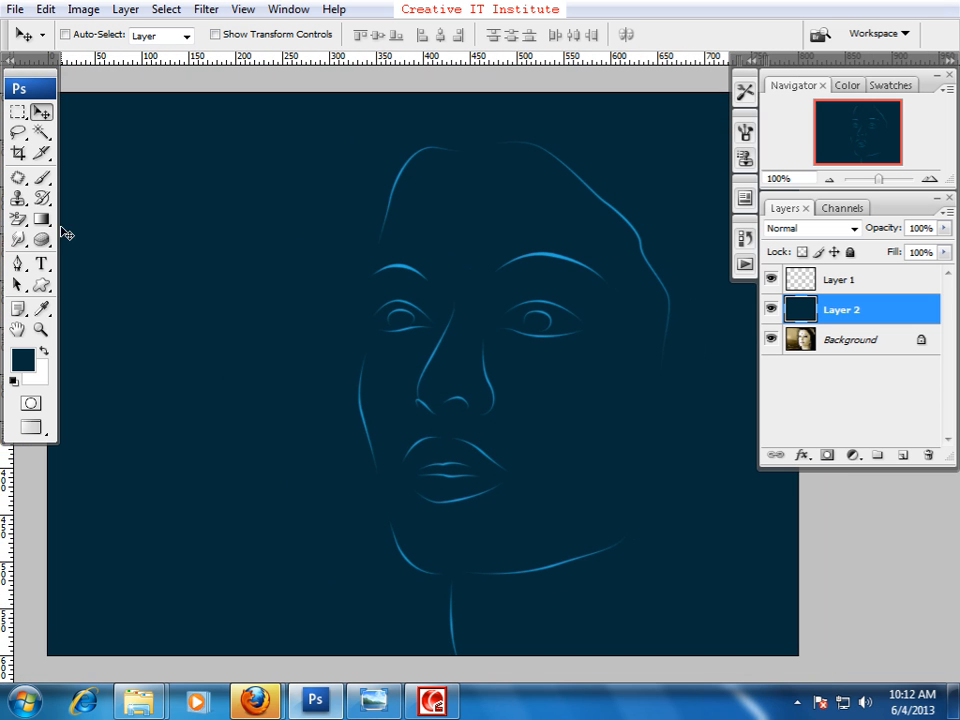
# Step: Browse the Brush tool's presets and its list of additional brush libraries
pyautogui.click(41, 180)
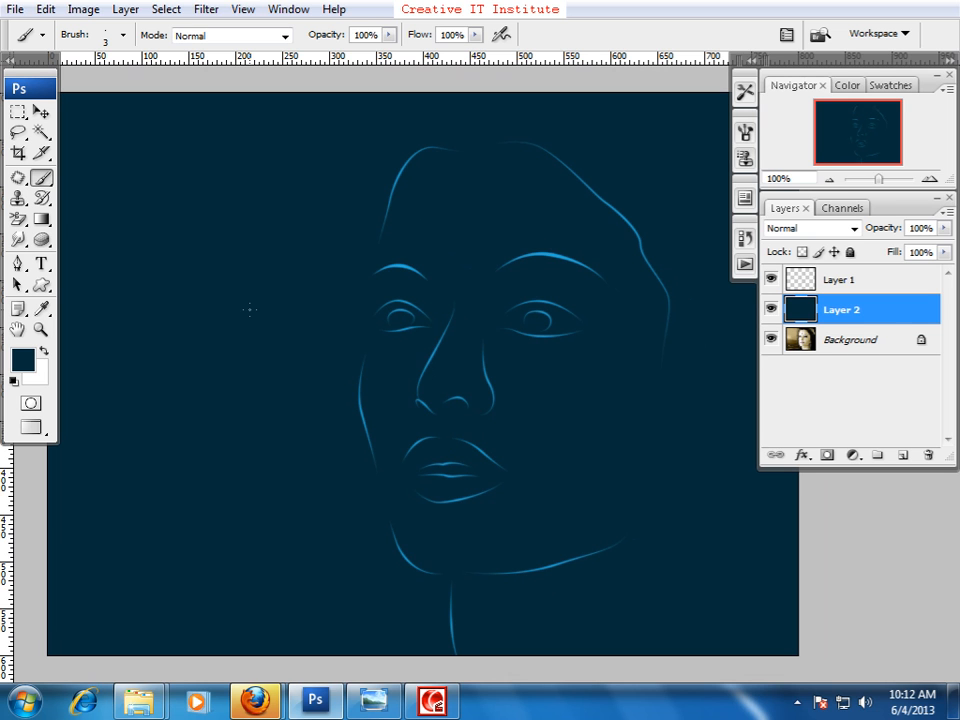
pyautogui.click(123, 35)
pyautogui.moveTo(213, 213)
pyautogui.mouseDown()
pyautogui.moveTo(214, 281)
pyautogui.moveTo(199, 208)
pyautogui.mouseUp()
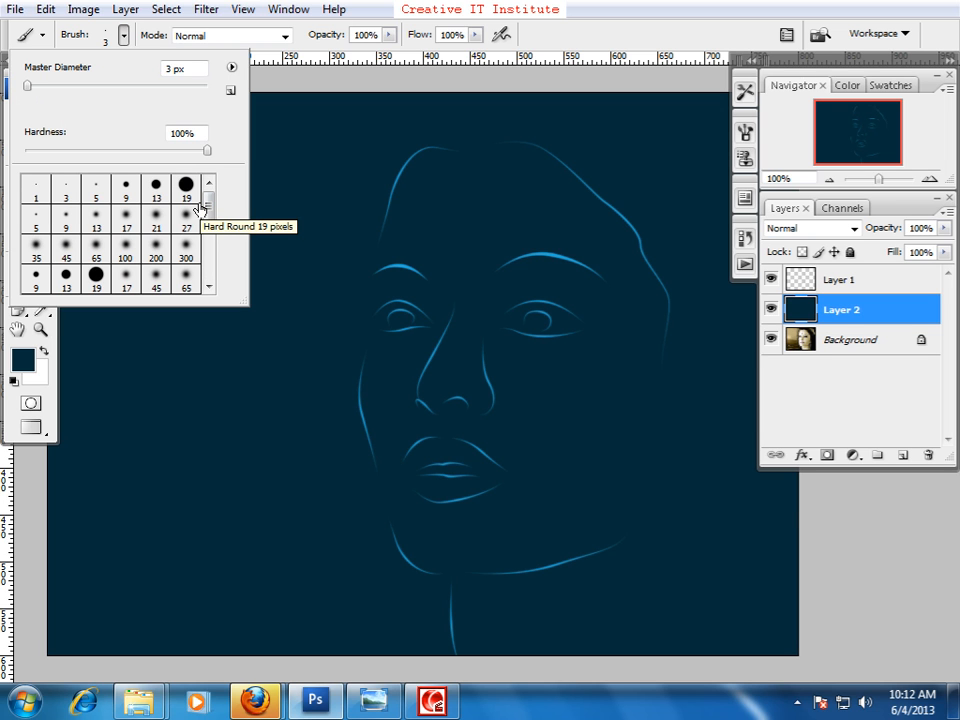
pyautogui.moveTo(210, 208)
pyautogui.mouseDown()
pyautogui.moveTo(219, 272)
pyautogui.moveTo(219, 214)
pyautogui.mouseUp()
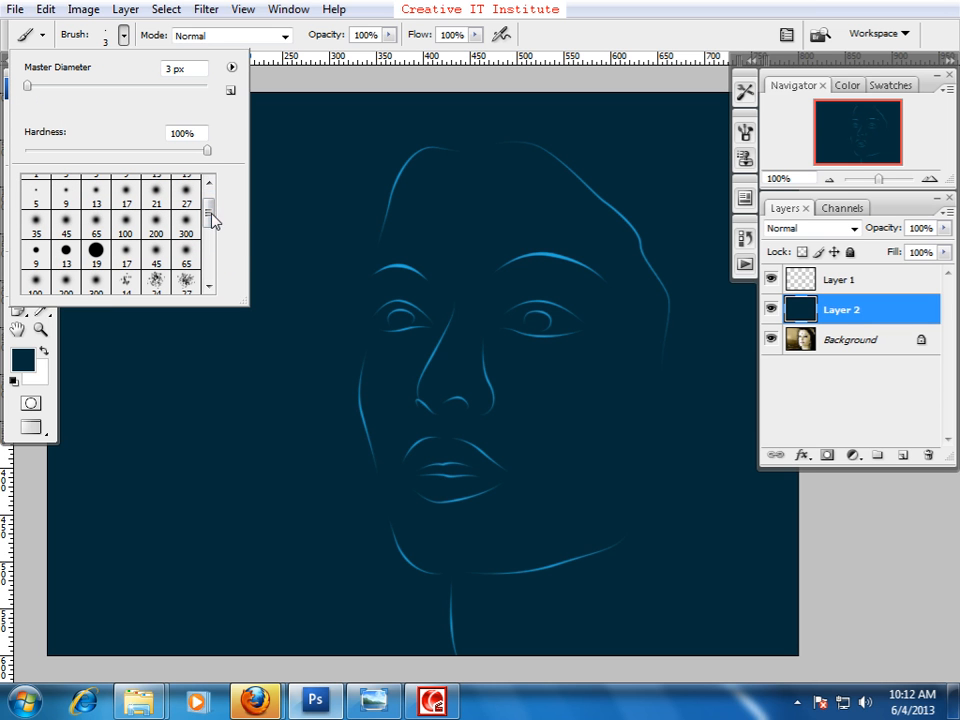
pyautogui.moveTo(220, 217); pyautogui.dragTo(208, 208)
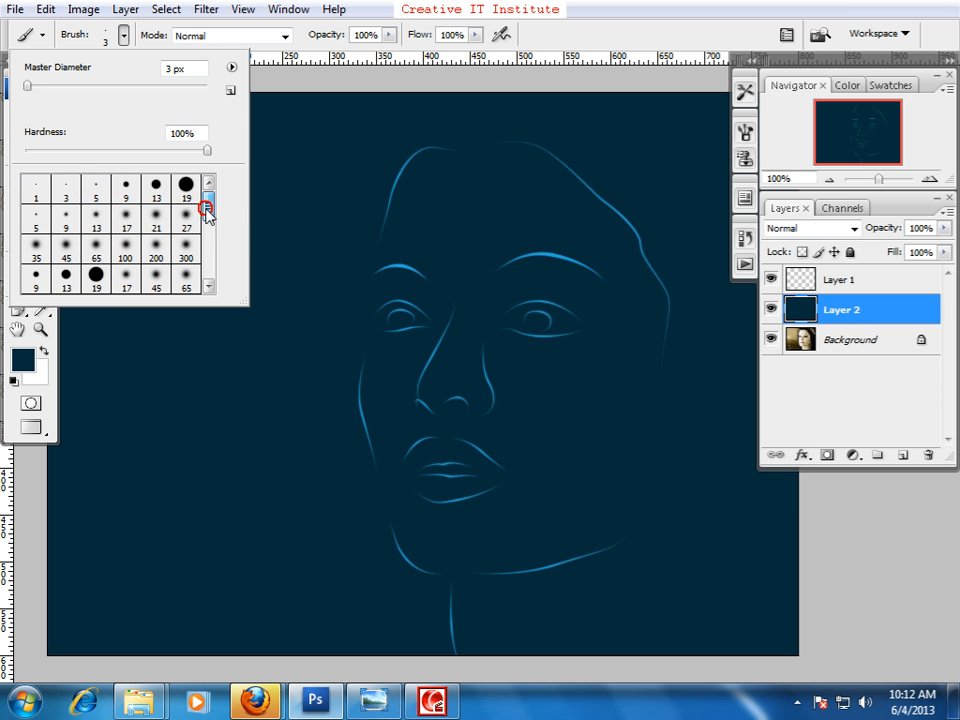
pyautogui.click(230, 70)
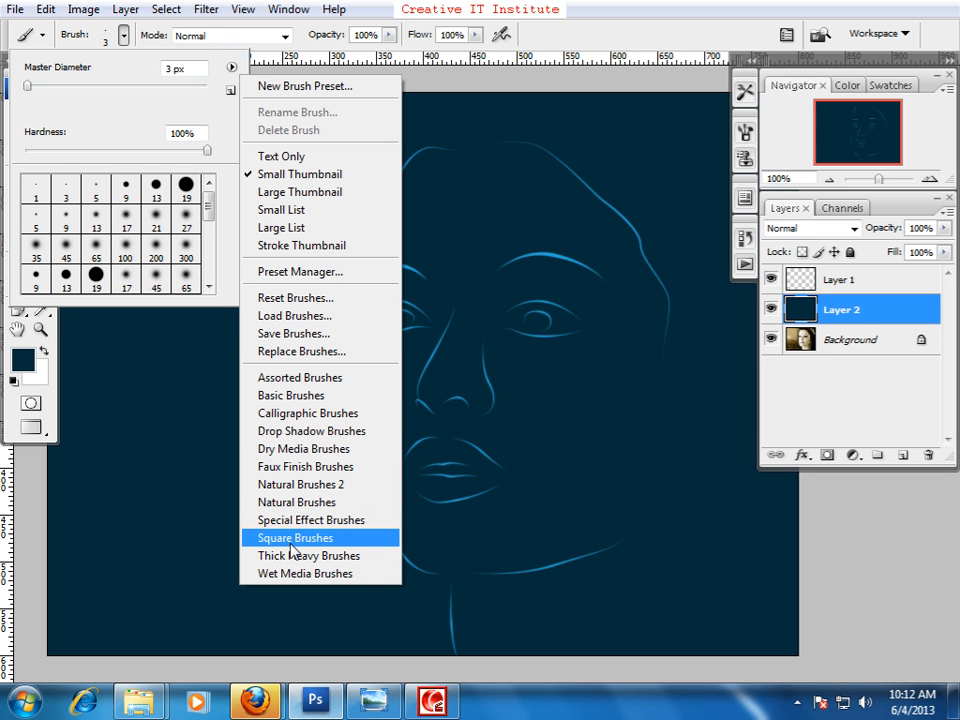
pyautogui.click(426, 12)
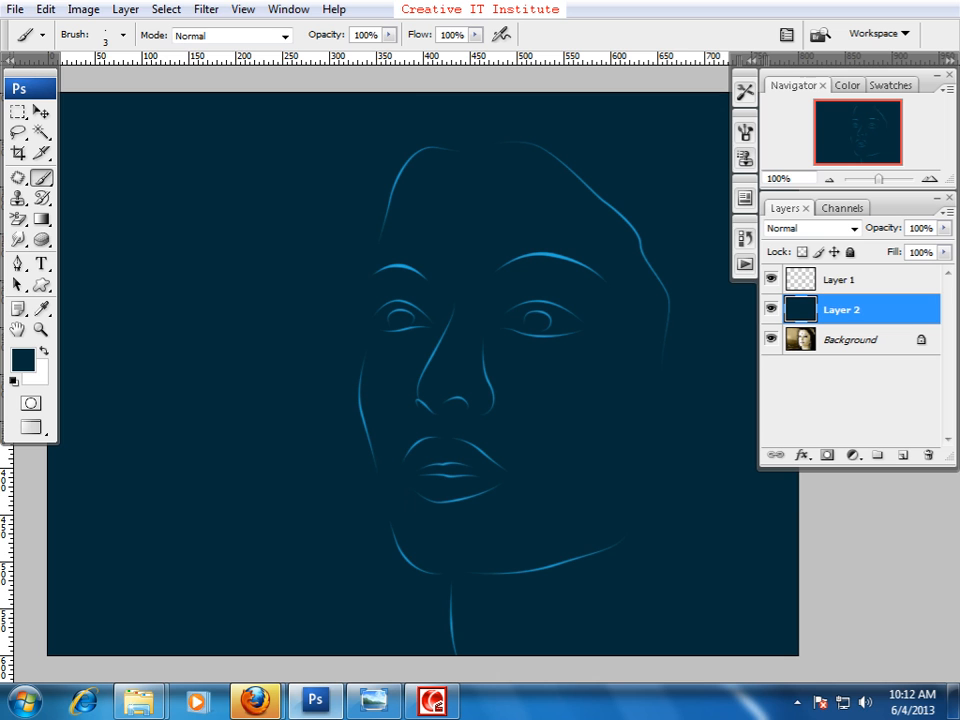
# Step: Choose the hard round 13-pixel brush and add a new layer above the dark blue fill layer
pyautogui.click(95, 33)
pyautogui.click(155, 185)
pyautogui.click(152, 505)
pyautogui.click(905, 455)
pyautogui.moveTo(197, 465); pyautogui.dragTo(345, 482)
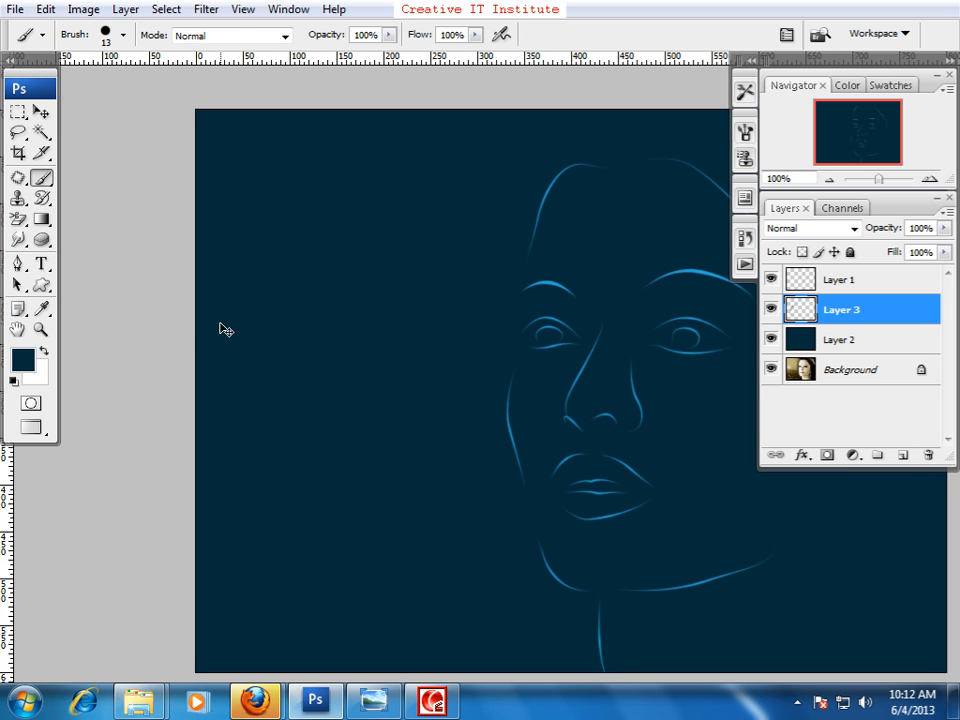
# Step: Set the foreground colour to light blue #4fcfff
pyautogui.click(24, 360)
pyautogui.click(594, 370)
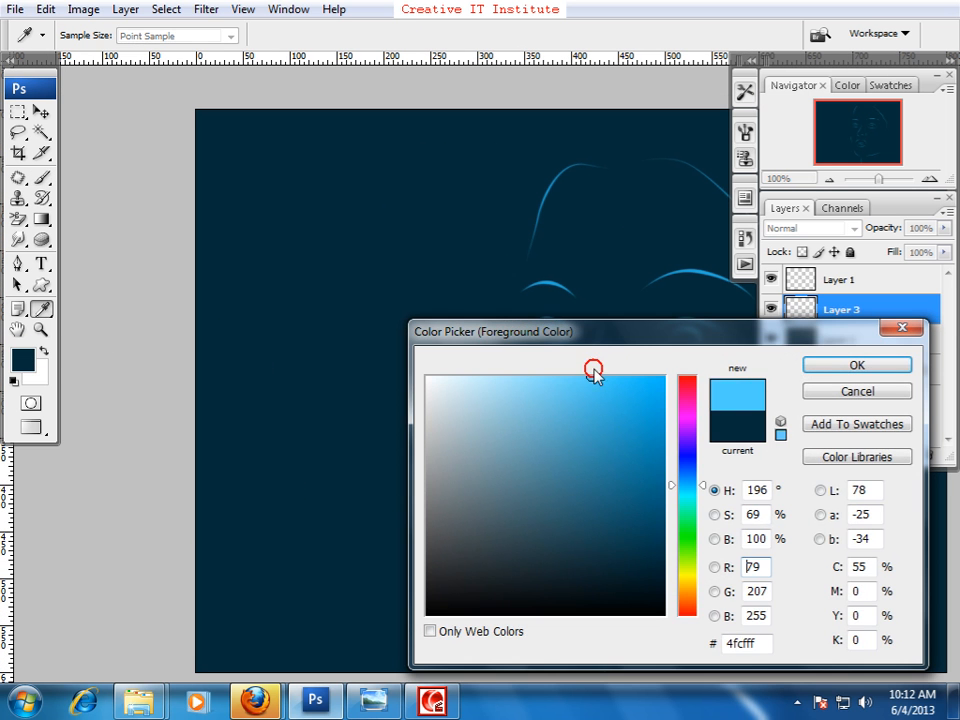
pyautogui.click(849, 365)
# Step: Try a long curved light blue stroke with the 13-pixel brush in the empty area beside the face, and undo it
pyautogui.moveTo(383, 398); pyautogui.dragTo(371, 407)
pyautogui.moveTo(287, 469); pyautogui.dragTo(414, 236)
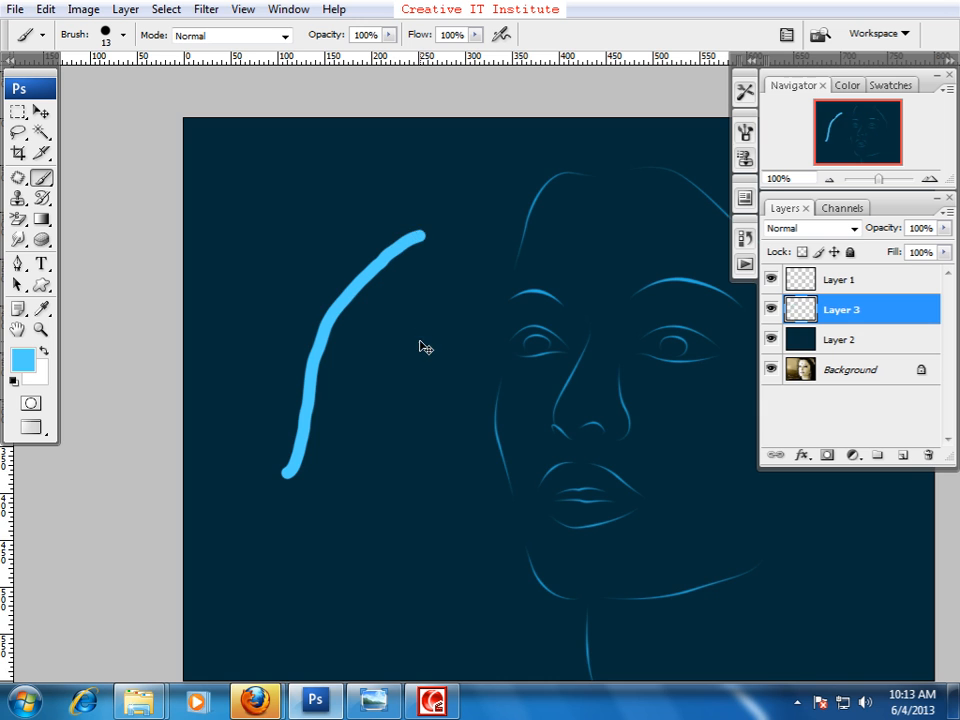
pyautogui.hotkey('ctrl', 'z')
pyautogui.moveTo(402, 339); pyautogui.dragTo(311, 392)
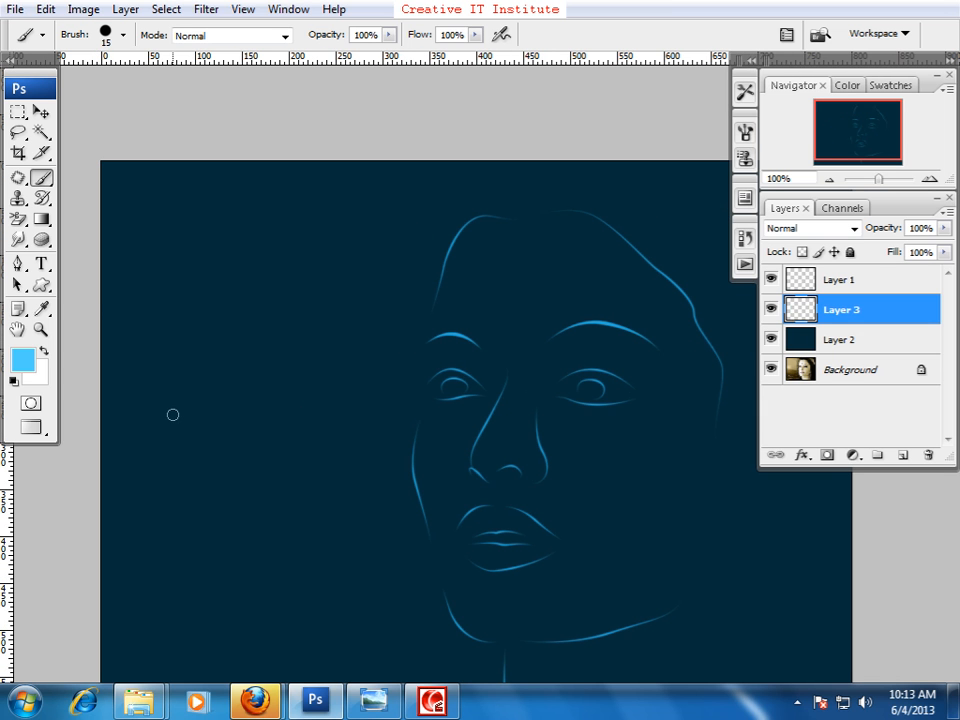
# Step: Try the 112-pixel curved grass-blade brush in the empty area beside the face, and undo its strokes
pyautogui.click(123, 35)
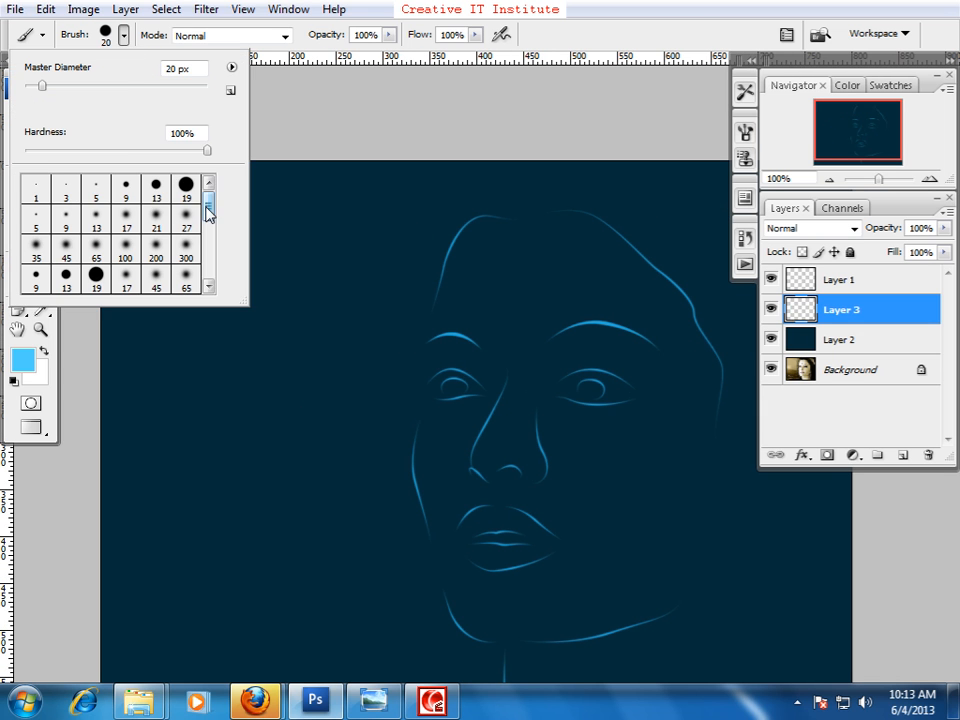
pyautogui.moveTo(207, 212); pyautogui.dragTo(215, 274)
pyautogui.click(135, 189)
pyautogui.click(192, 432)
pyautogui.moveTo(192, 432)
pyautogui.mouseDown()
pyautogui.moveTo(290, 440)
pyautogui.moveTo(311, 454)
pyautogui.mouseUp()
pyautogui.hotkey('ctrl', 'alt', 'z')
pyautogui.hotkey('ctrl', 'alt', 'z')
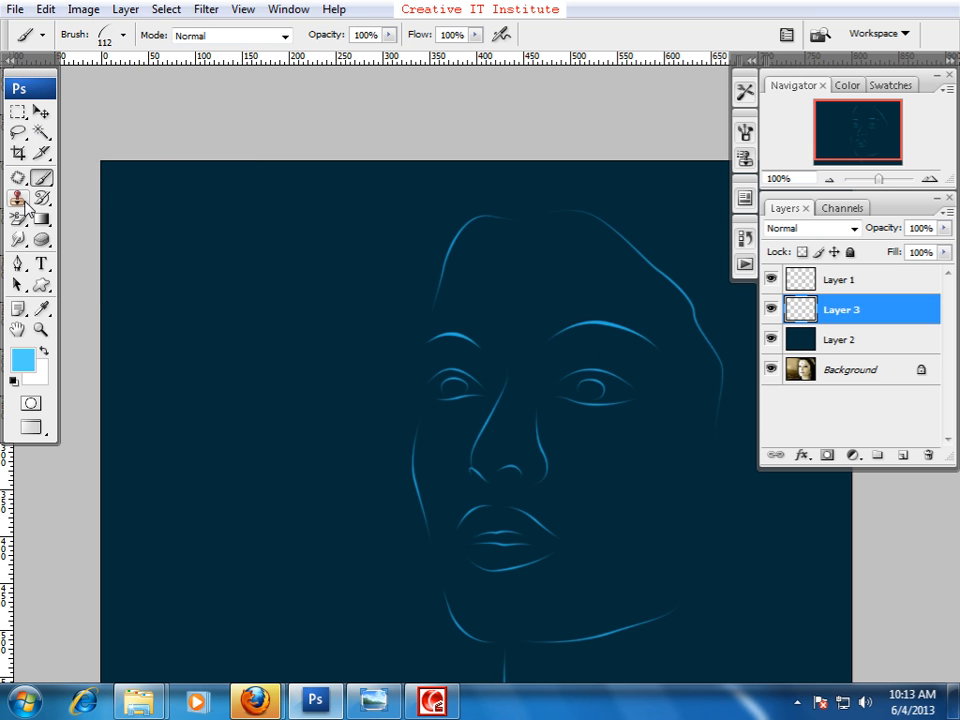
# Step: Switch to the hard round 9-pixel brush, try a diagonal stroke beside the face, and undo that stroke
pyautogui.click(123, 35)
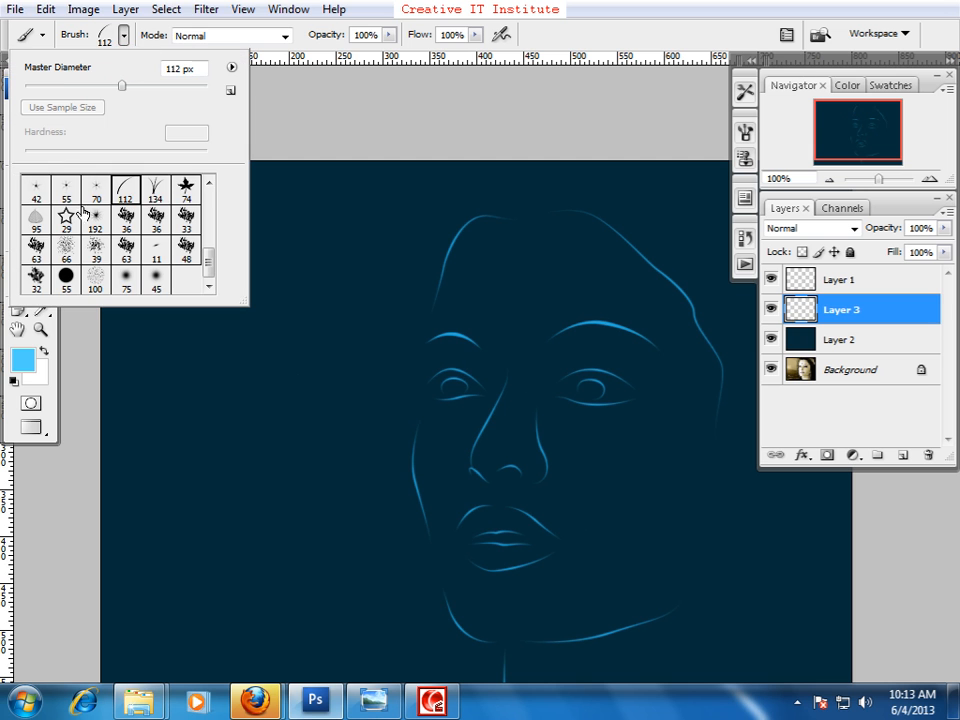
pyautogui.moveTo(209, 264); pyautogui.dragTo(209, 188)
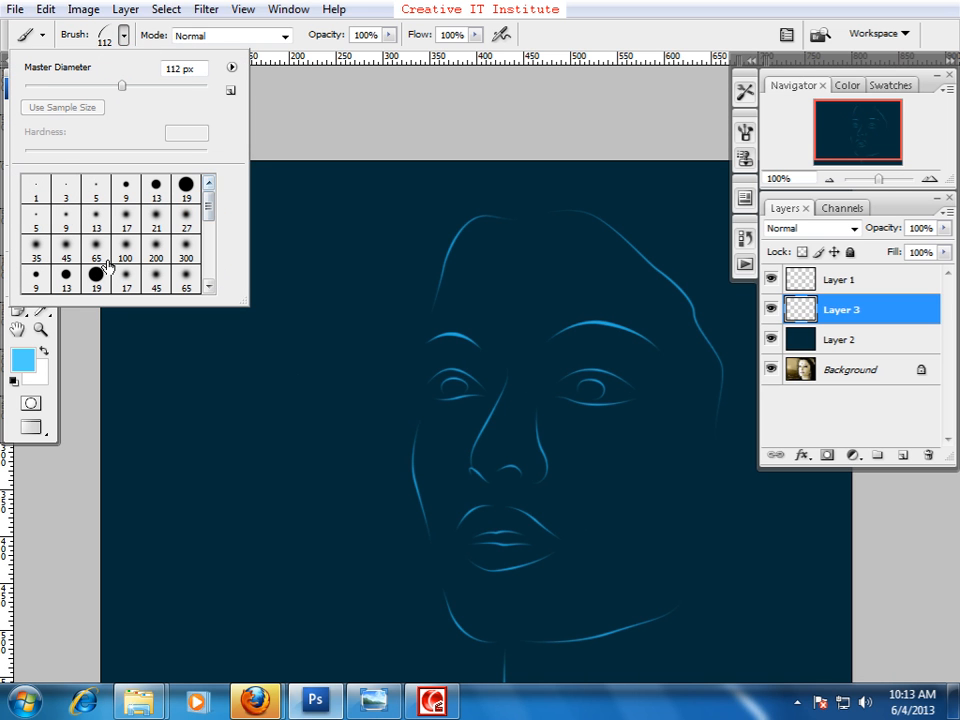
pyautogui.click(127, 186)
pyautogui.click(150, 426)
pyautogui.moveTo(155, 426)
pyautogui.mouseDown()
pyautogui.moveTo(245, 305)
pyautogui.moveTo(303, 285)
pyautogui.mouseUp()
pyautogui.hotkey('ctrl', 'z')
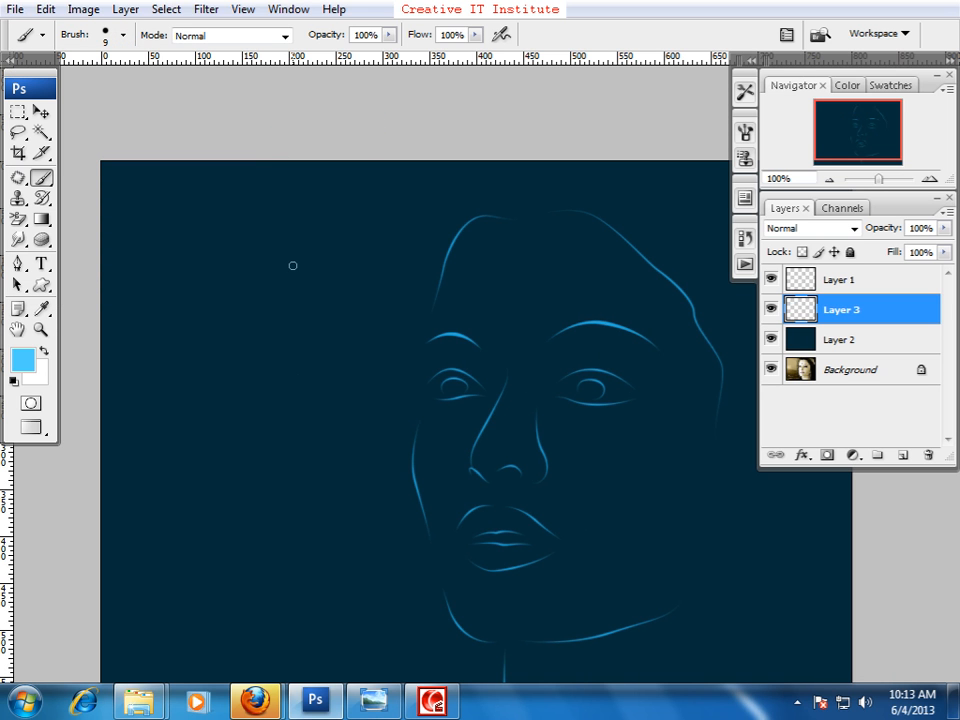
# Step: Set the brush's Shape Dynamics size jitter to 91%, try a stroke in the empty area beside the face, and undo it
pyautogui.click(745, 133)
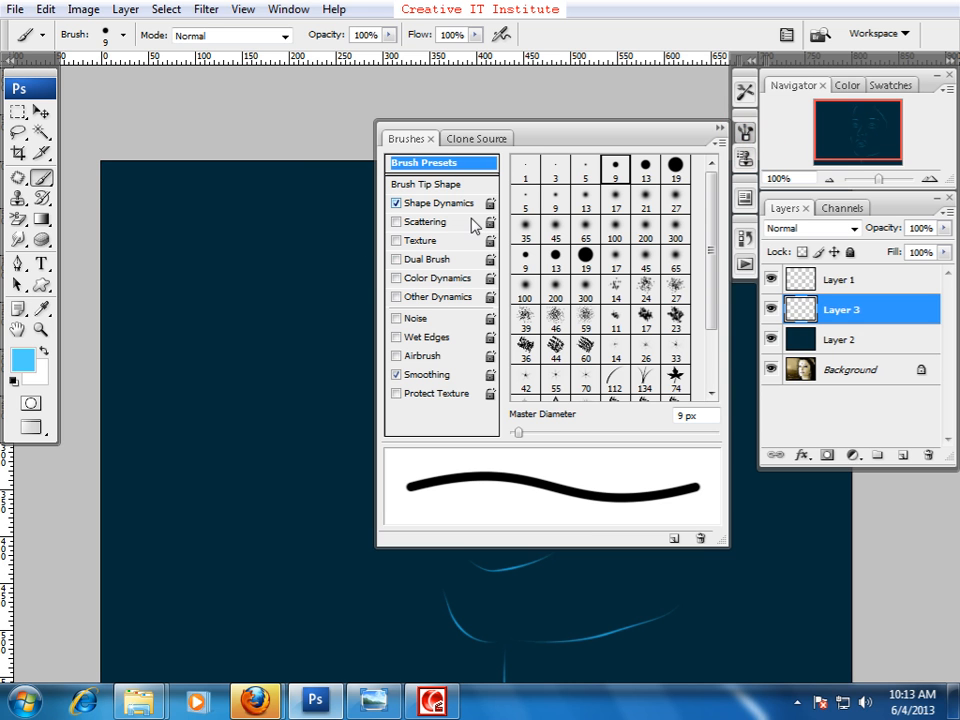
pyautogui.click(457, 204)
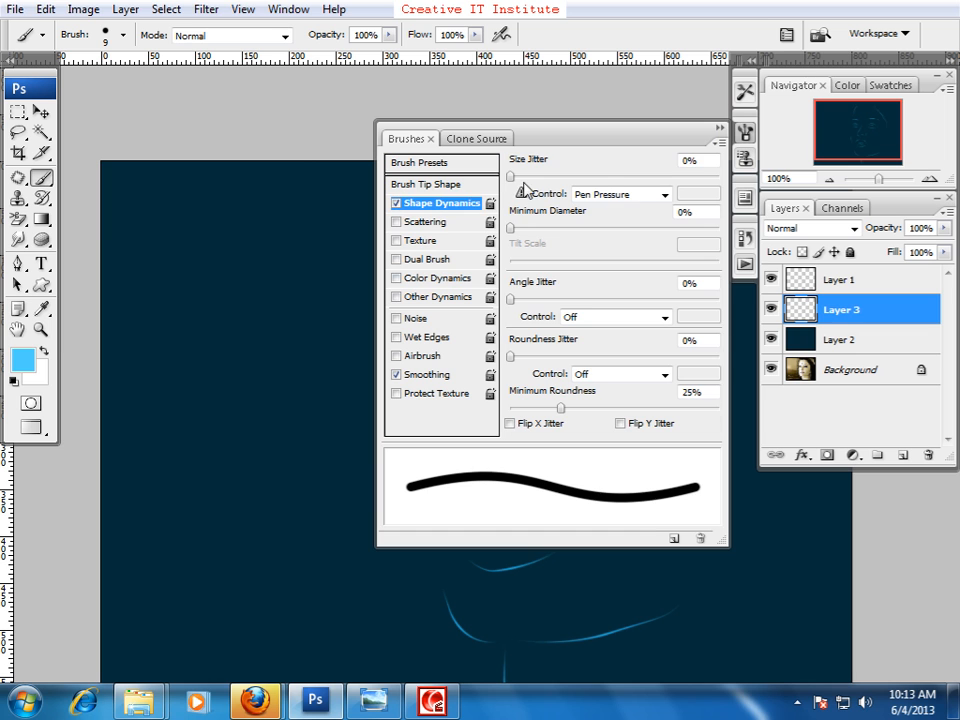
pyautogui.moveTo(513, 175); pyautogui.dragTo(702, 178)
pyautogui.moveTo(146, 511); pyautogui.dragTo(195, 360)
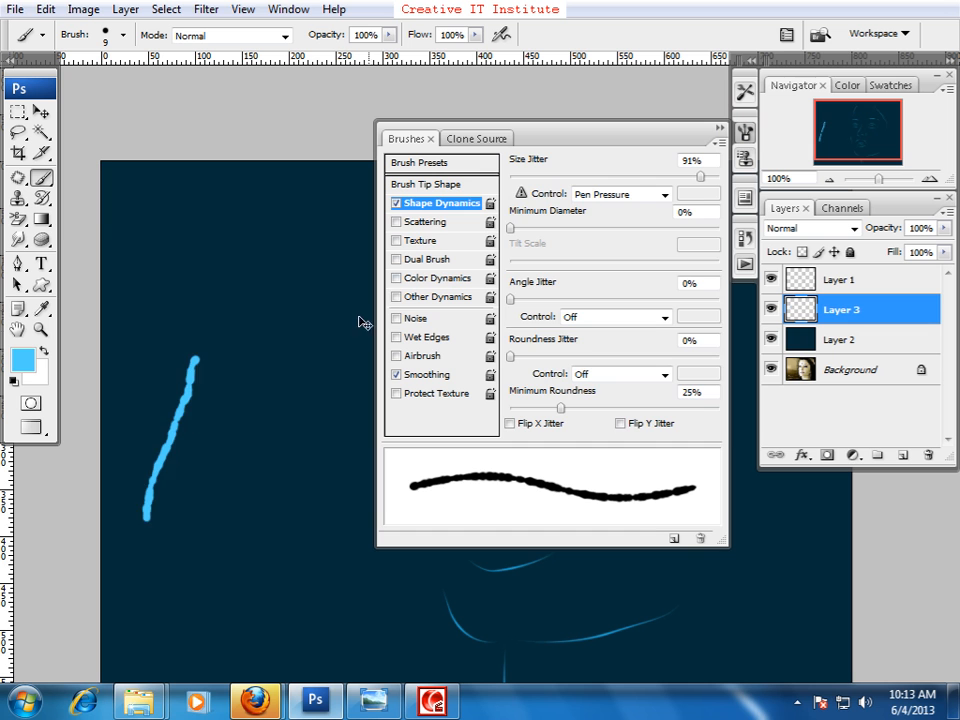
pyautogui.hotkey('ctrl', 'z')
# Step: Enable brush Scattering on both axes at 543% with 98% count jitter, try a stroke beside the face, and undo it
pyautogui.click(430, 221)
pyautogui.moveTo(521, 178); pyautogui.dragTo(627, 192)
pyautogui.moveTo(553, 240)
pyautogui.mouseDown()
pyautogui.moveTo(707, 240)
pyautogui.moveTo(437, 273)
pyautogui.mouseUp()
pyautogui.moveTo(200, 540)
pyautogui.mouseDown()
pyautogui.moveTo(251, 378)
pyautogui.moveTo(329, 296)
pyautogui.mouseUp()
pyautogui.hotkey('ctrl', 'z')
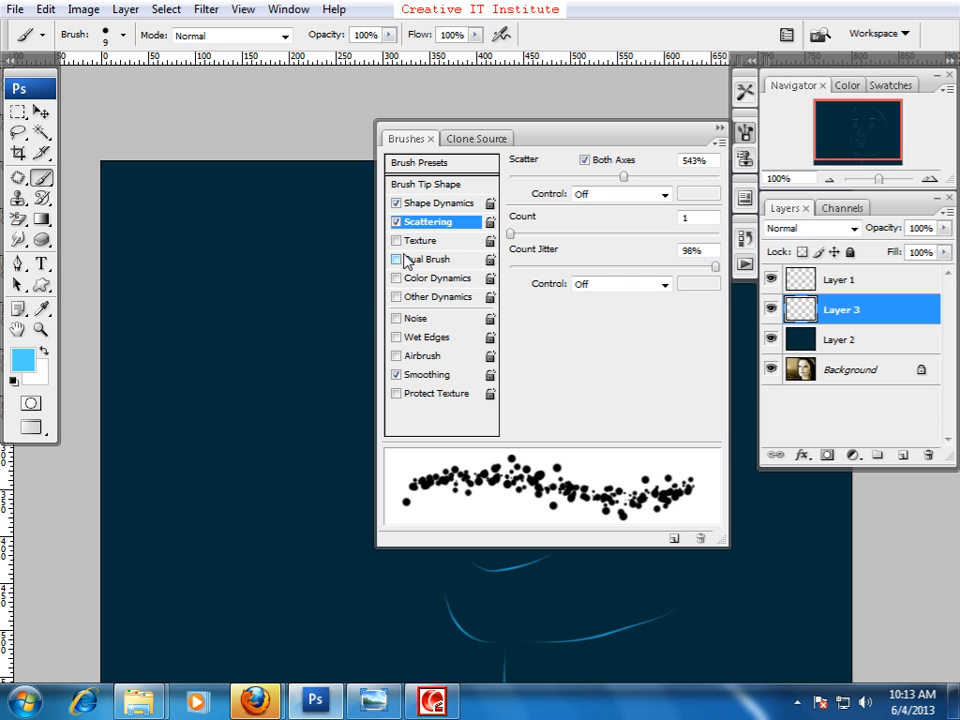
# Step: Enable the brush's Color Dynamics with 39% hue jitter and set the background colour to a strong yellow
pyautogui.click(435, 278)
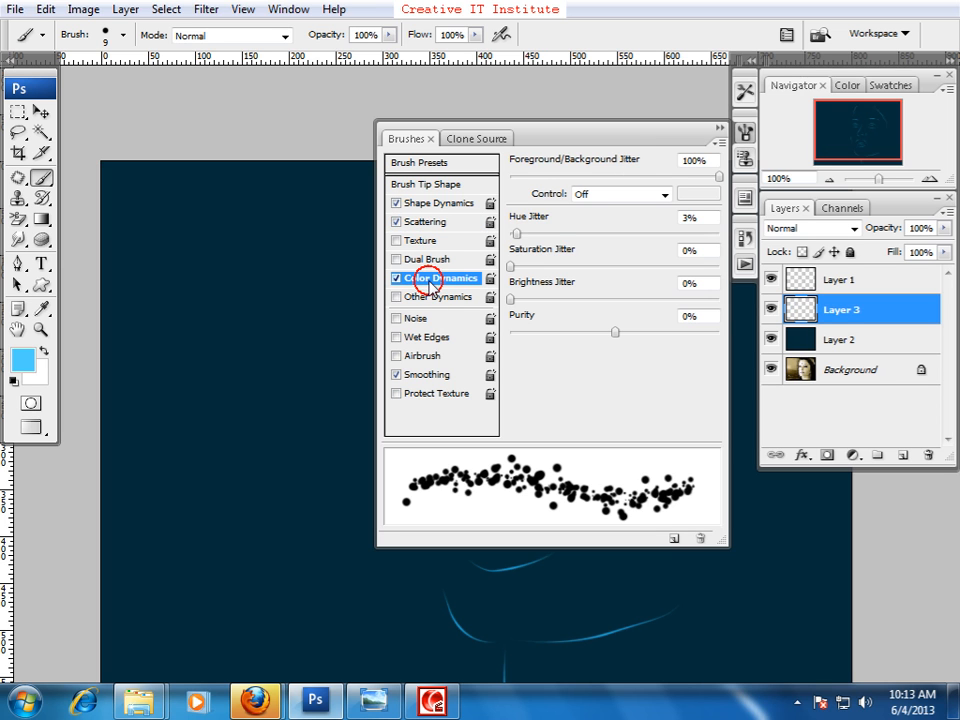
pyautogui.moveTo(532, 238); pyautogui.dragTo(592, 240)
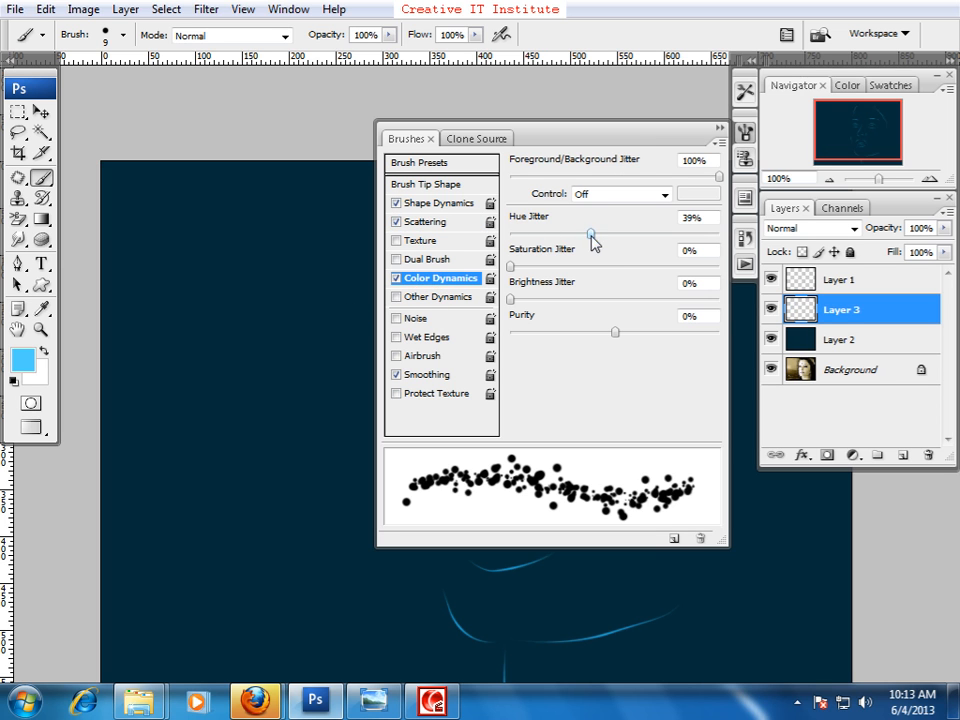
pyautogui.click(36, 372)
pyautogui.moveTo(690, 587); pyautogui.dragTo(687, 571)
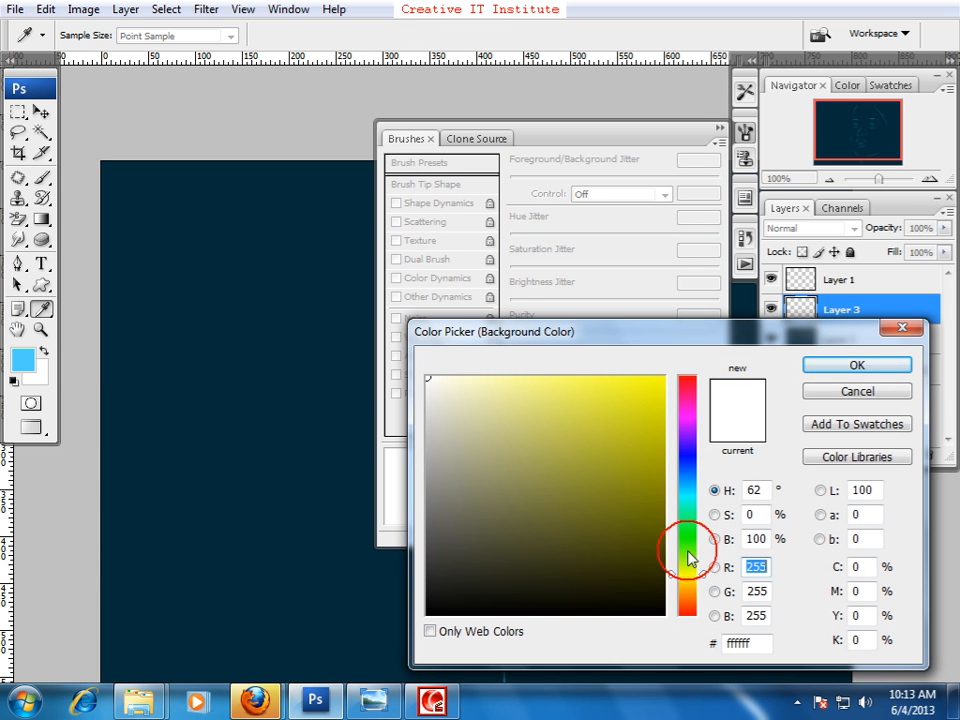
pyautogui.click(658, 401)
pyautogui.click(827, 366)
# Step: Try scattered multicoloured strokes in the empty area beside the face and undo them
pyautogui.moveTo(178, 432)
pyautogui.mouseDown()
pyautogui.moveTo(236, 307)
pyautogui.moveTo(300, 243)
pyautogui.mouseUp()
pyautogui.hotkey('ctrl', 'z')
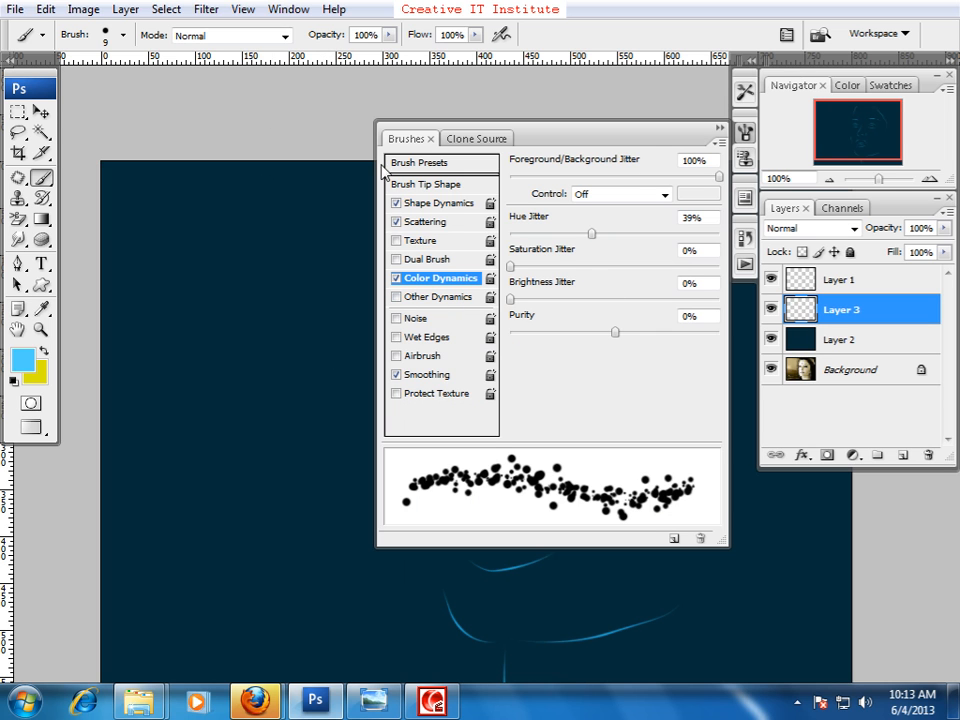
pyautogui.click(429, 131)
pyautogui.click(547, 285)
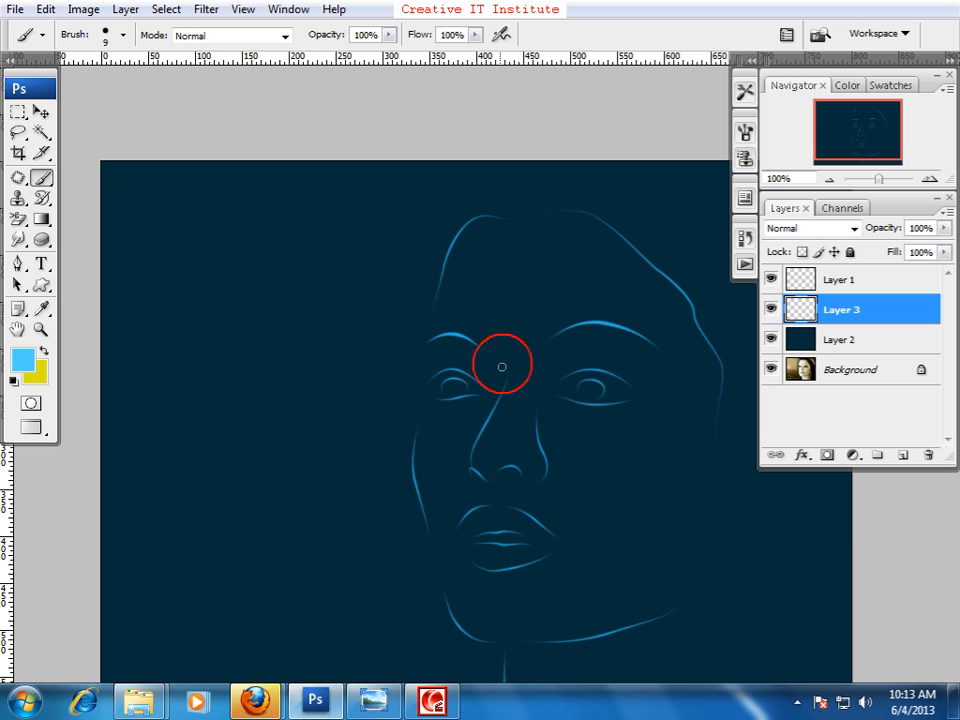
pyautogui.moveTo(474, 440)
pyautogui.mouseDown()
pyautogui.moveTo(553, 392)
pyautogui.moveTo(540, 393)
pyautogui.mouseUp()
pyautogui.moveTo(279, 527)
pyautogui.mouseDown()
pyautogui.moveTo(295, 337)
pyautogui.moveTo(335, 218)
pyautogui.mouseUp()
pyautogui.hotkey('ctrl', 'z')
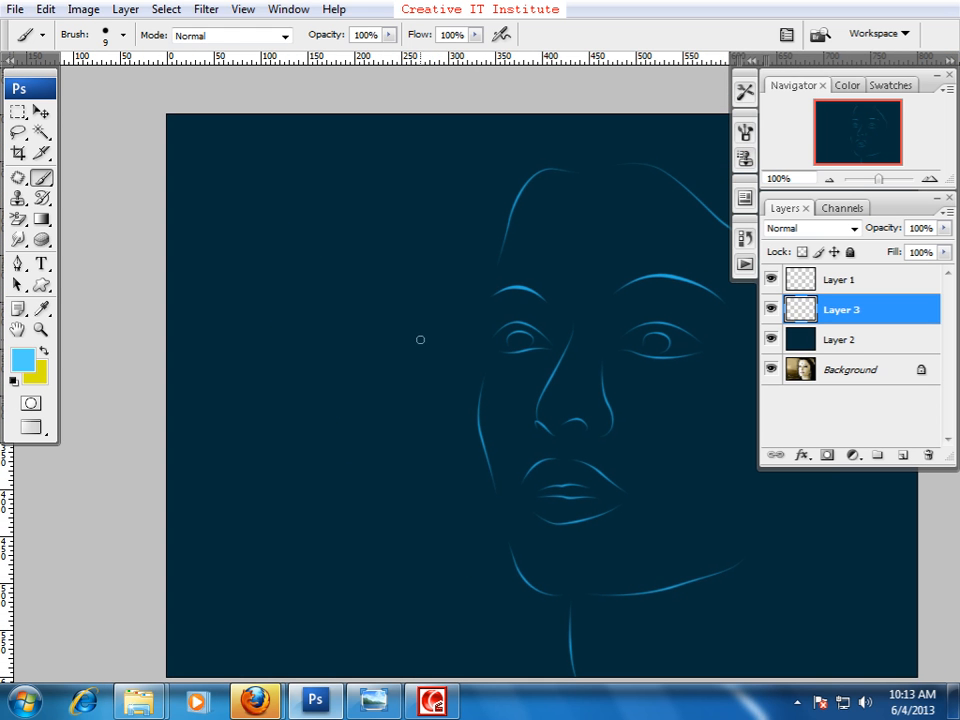
# Step: Add a new layer and draw a tall wavy S-shaped open path with the Pen tool in the empty area beside the face
pyautogui.click(903, 455)
pyautogui.click(12, 266)
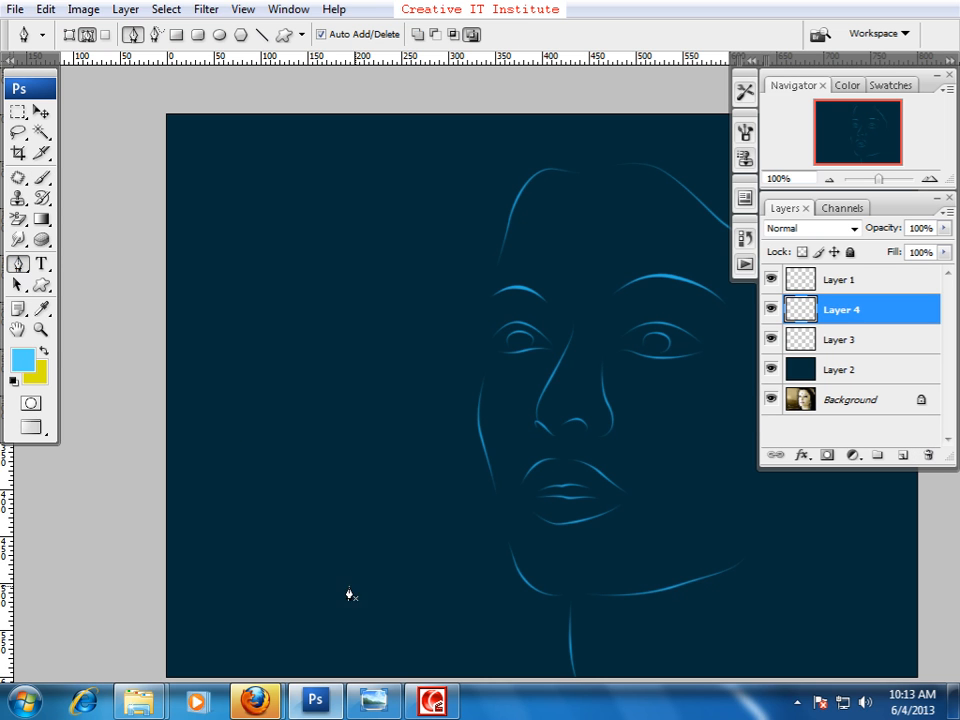
pyautogui.moveTo(228, 647); pyautogui.dragTo(272, 441)
pyautogui.moveTo(290, 316); pyautogui.dragTo(372, 246)
pyautogui.moveTo(268, 184); pyautogui.dragTo(175, 138)
pyautogui.hotkey('ctrl', 'alt', 'z')
pyautogui.hotkey('ctrl', 'alt', 'z')
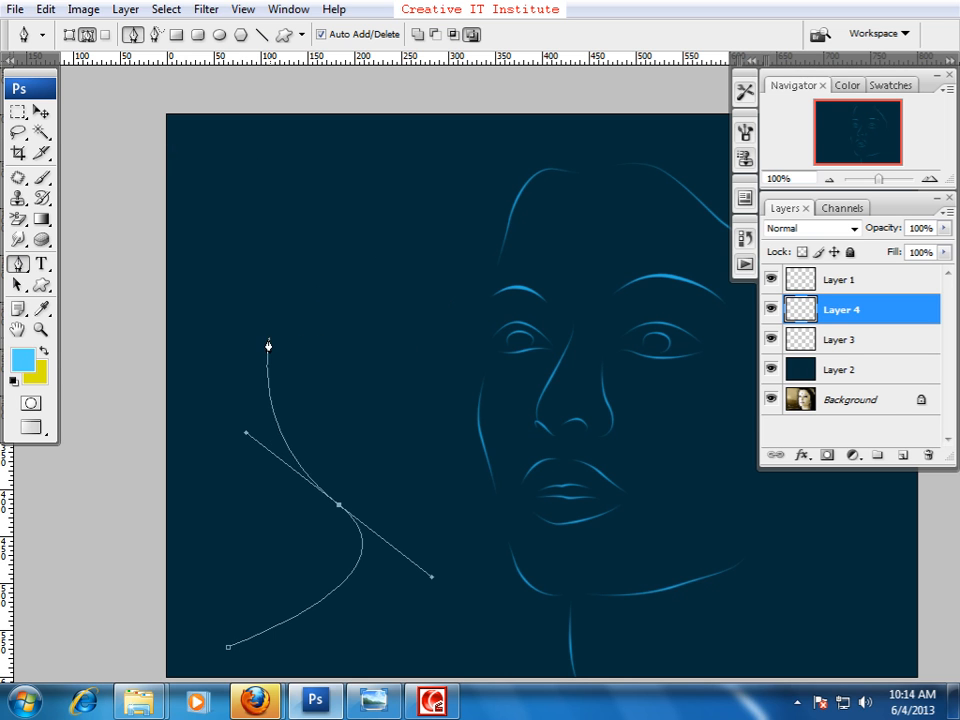
pyautogui.moveTo(290, 316); pyautogui.dragTo(360, 256)
pyautogui.moveTo(379, 176); pyautogui.dragTo(295, 88)
# Step: Stroke the wavy path with the scattered multicoloured brush and dismiss the path
pyautogui.rightClick(280, 269)
pyautogui.click(346, 398)
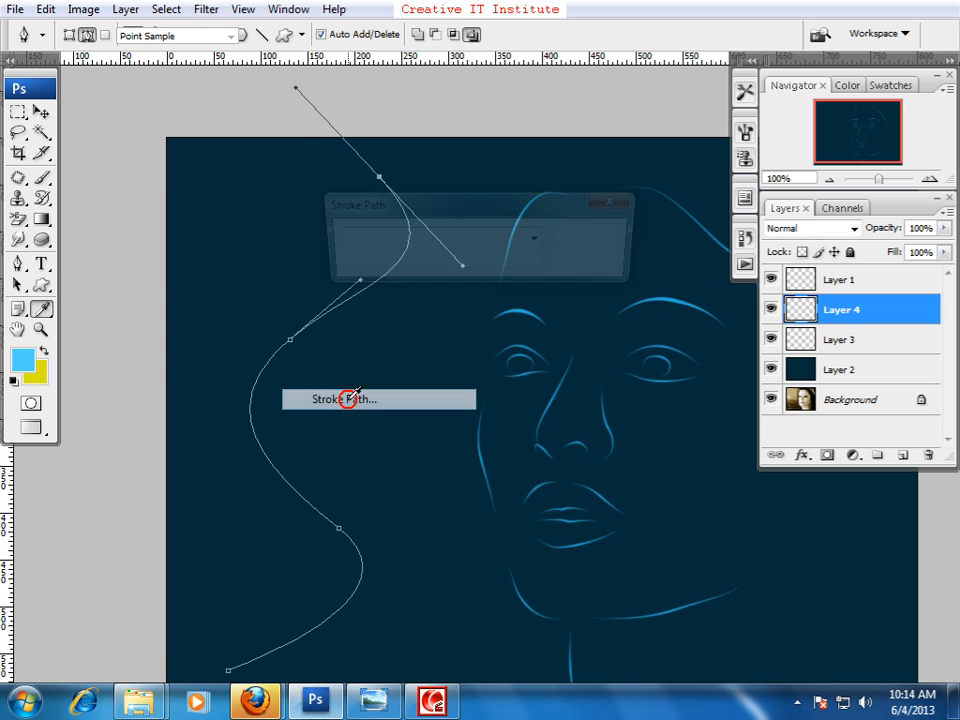
pyautogui.click(582, 243)
pyautogui.press('Return')
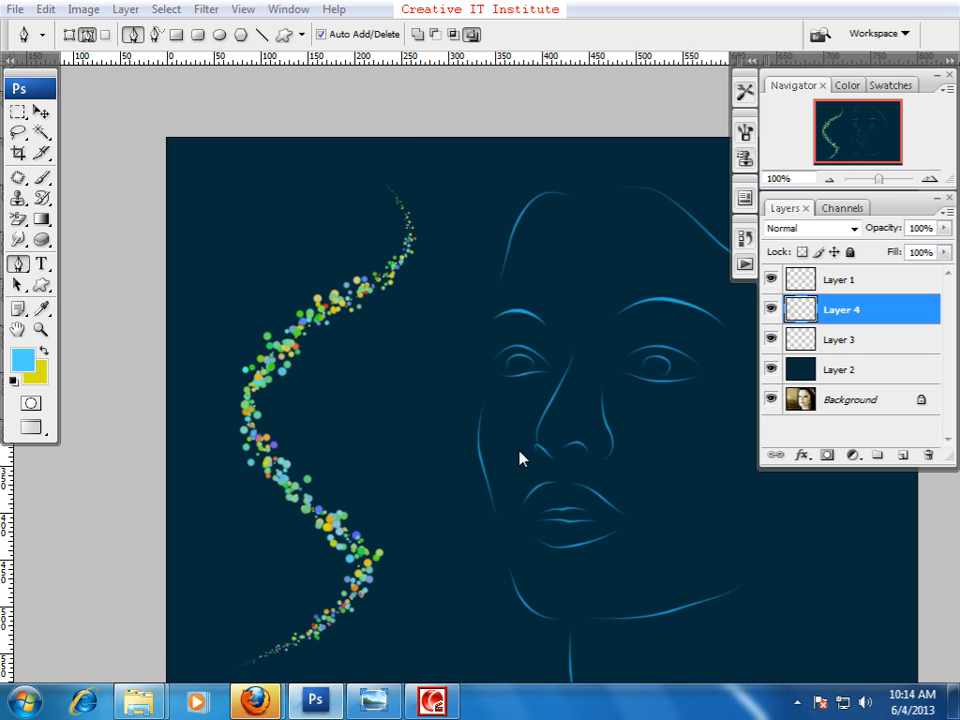
# Step: Start opening another image and look through the pictures in the Aishoria Rai folder
pyautogui.hotkey('ctrl', 'o')
pyautogui.click(527, 214)
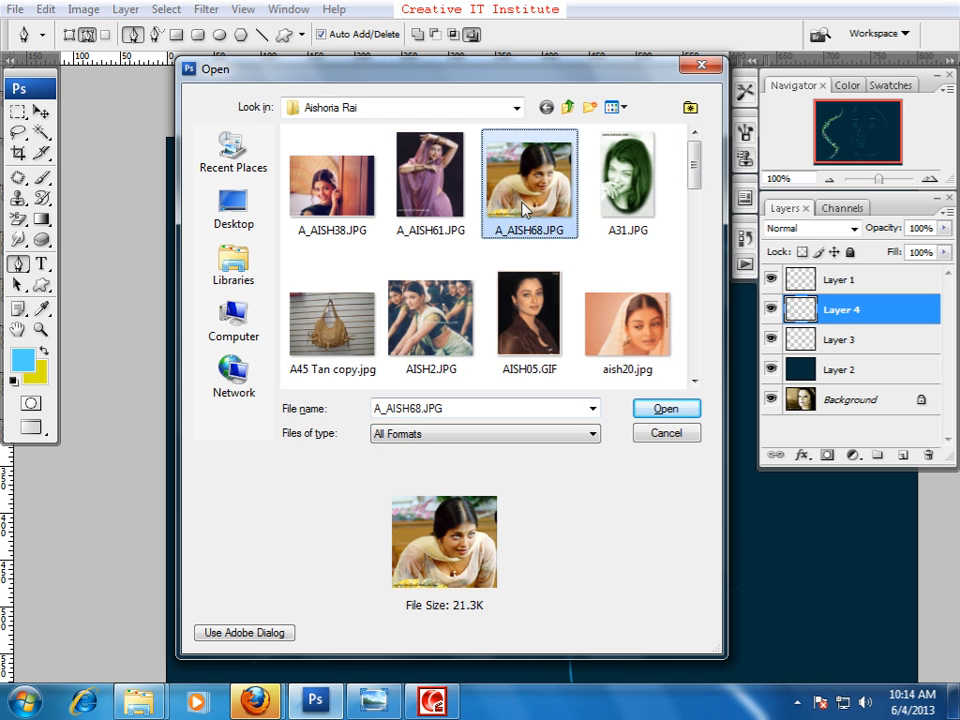
pyautogui.scroll(-1, 527, 214)
pyautogui.scroll(-2, 527, 214)
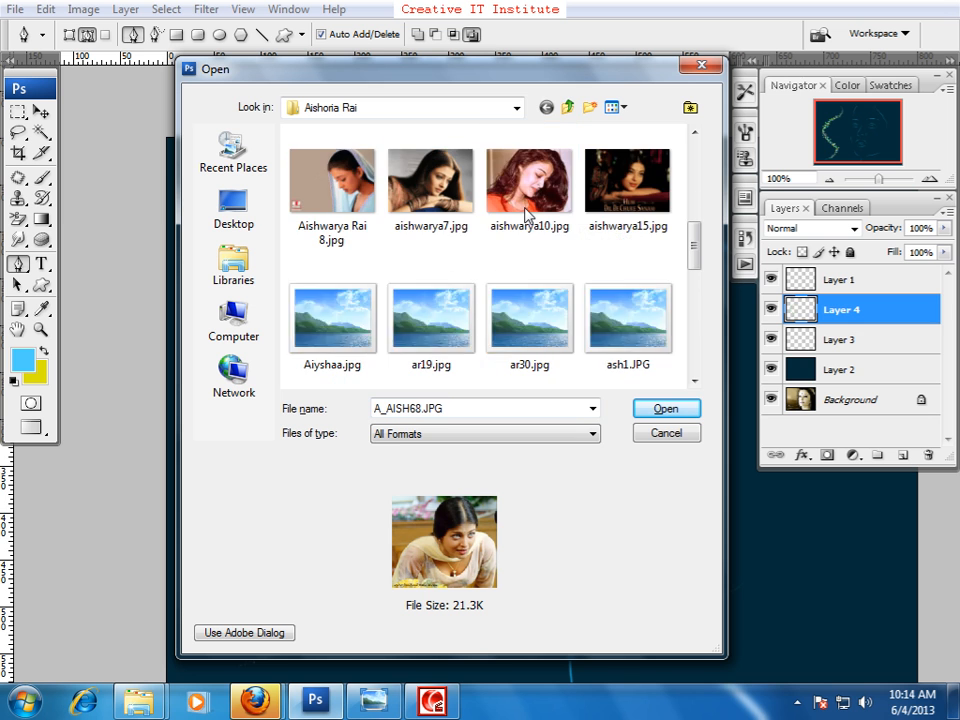
pyautogui.scroll(-2, 527, 214)
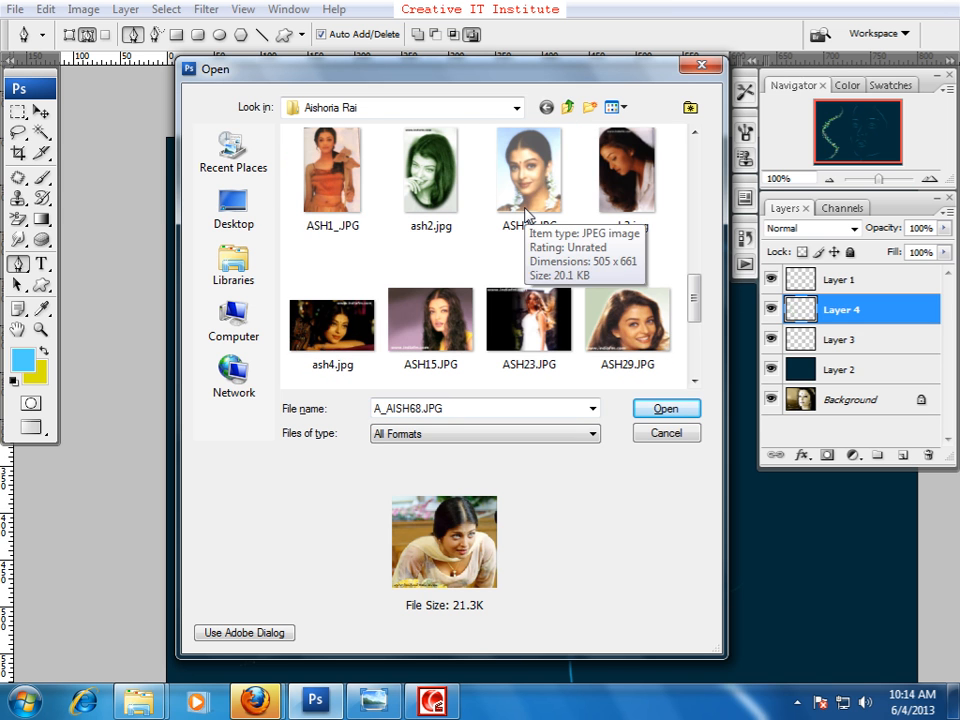
pyautogui.scroll(-2, 527, 214)
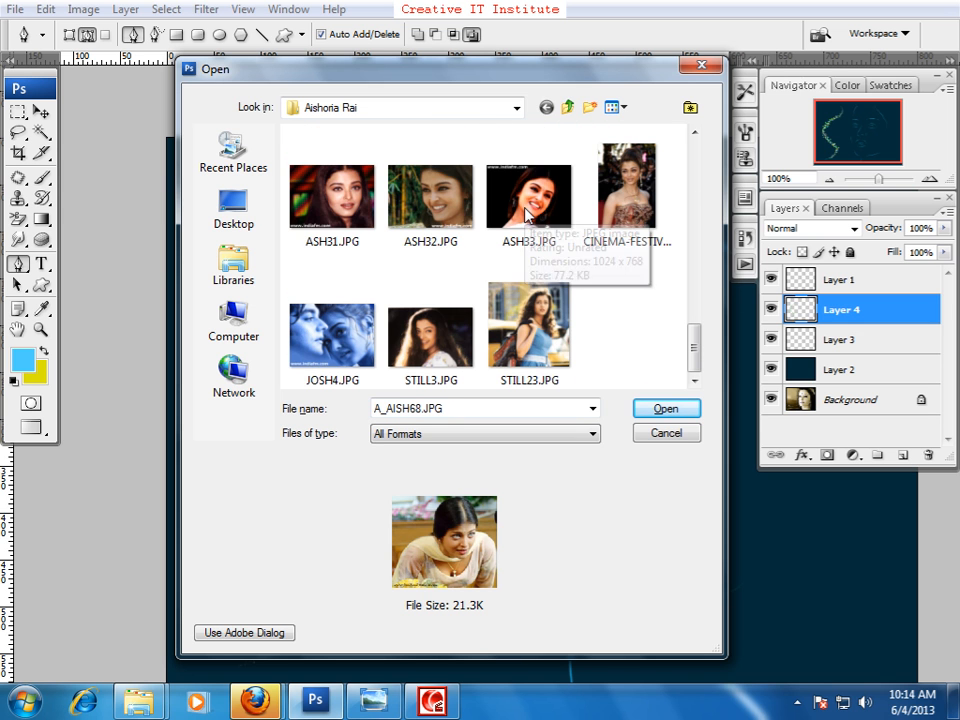
pyautogui.scroll(4, 527, 214)
pyautogui.scroll(3, 530, 214)
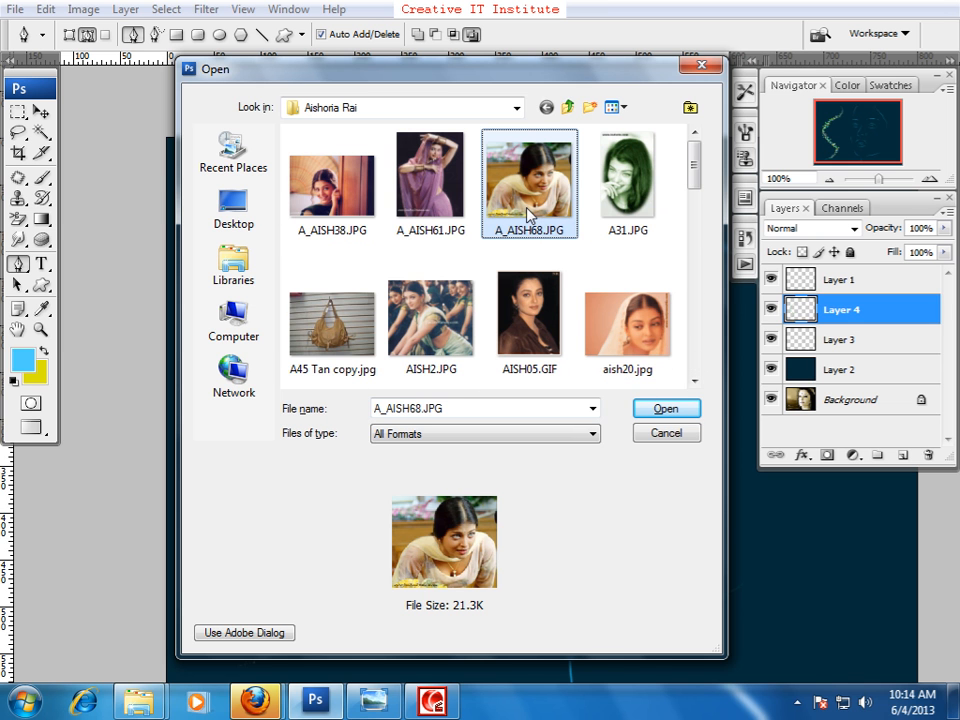
# Step: Look through the pictures in the Kajol folder inside the indian folder
pyautogui.click(567, 107)
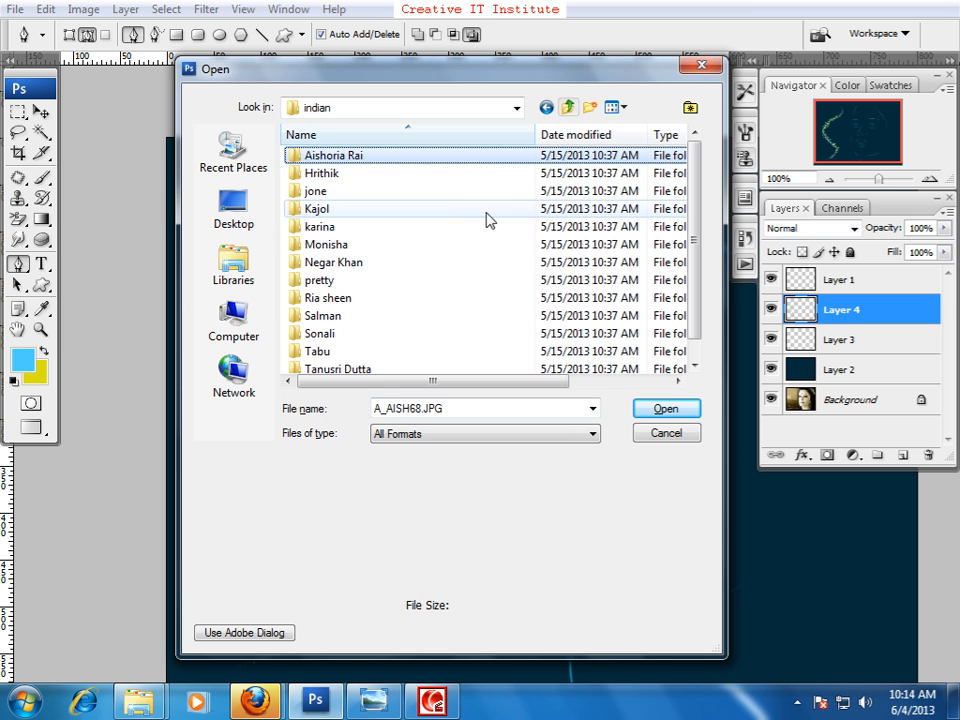
pyautogui.doubleClick(341, 209)
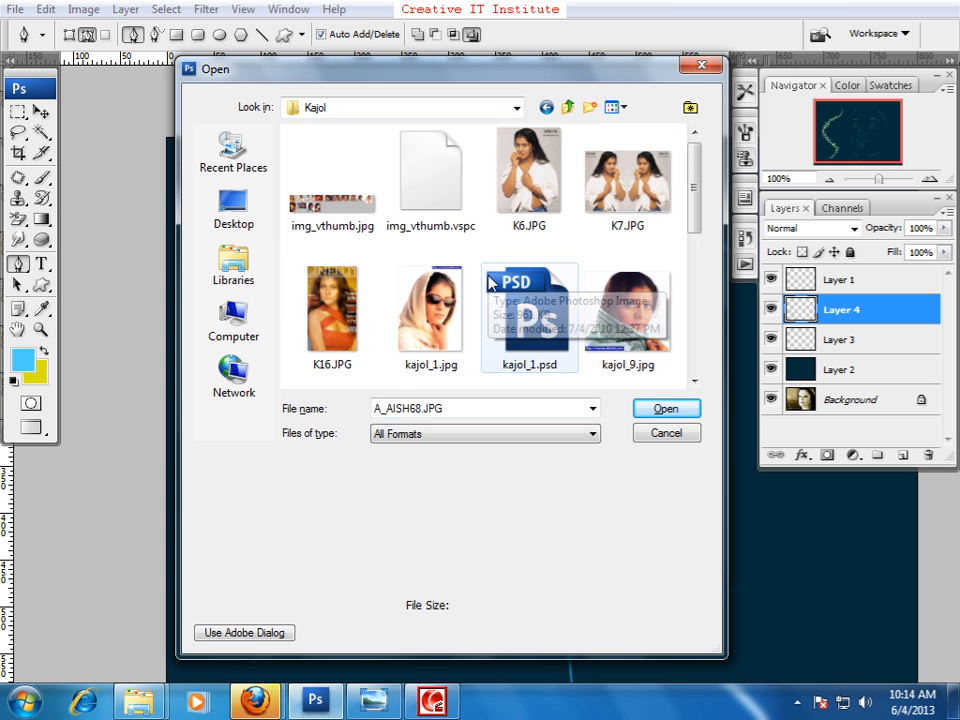
pyautogui.scroll(-5, 489, 281)
pyautogui.scroll(5, 489, 281)
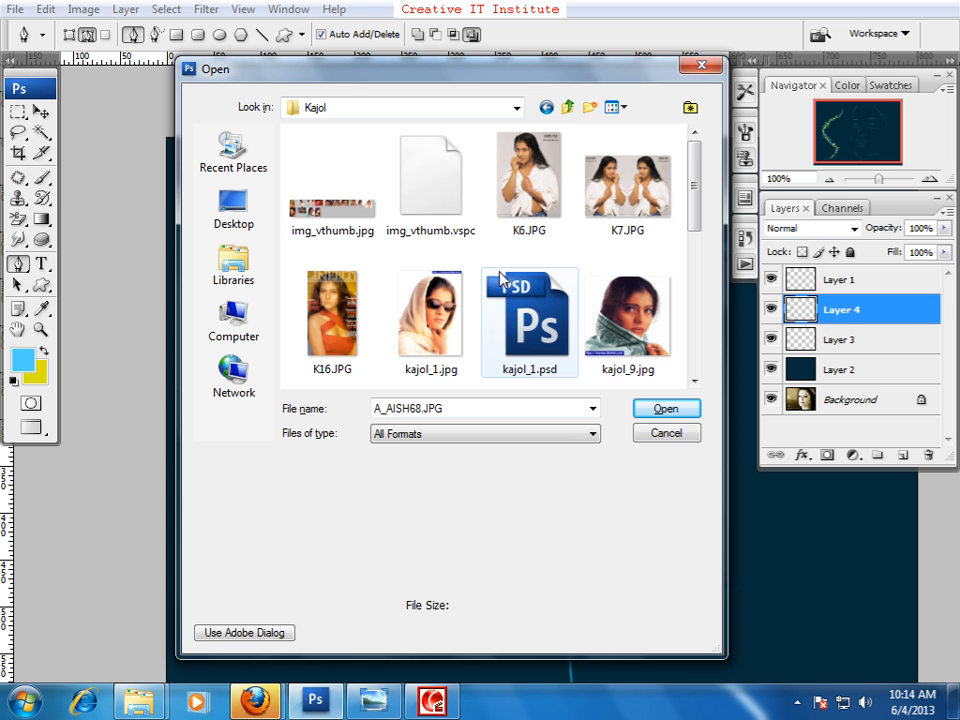
# Step: Go up to the Image Backup folder and open its P C T subfolder
pyautogui.click(568, 107)
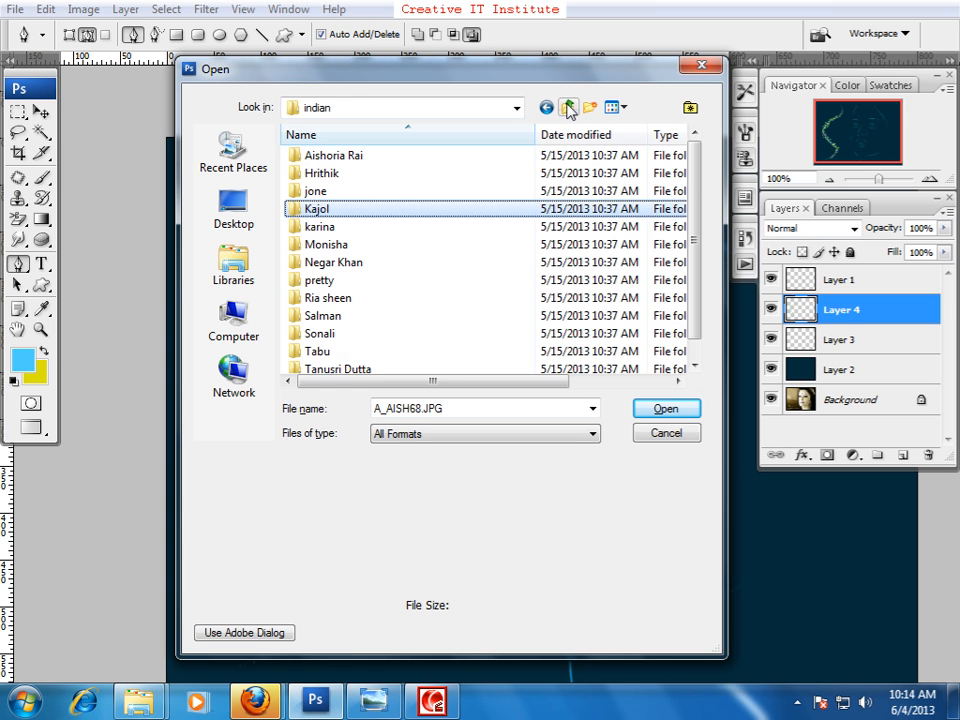
pyautogui.click(568, 107)
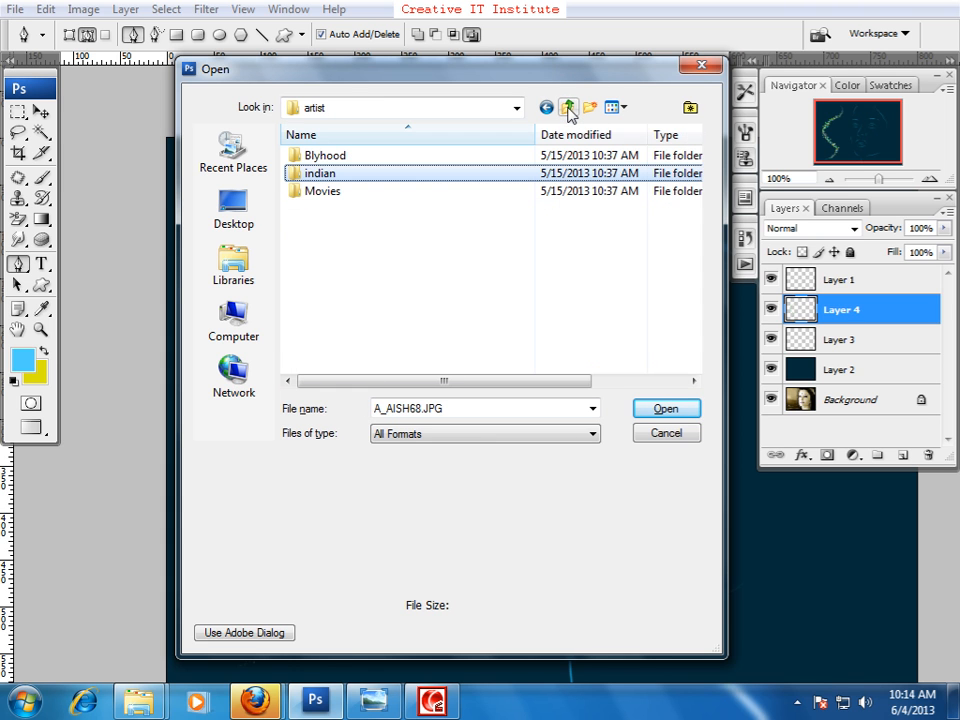
pyautogui.click(568, 107)
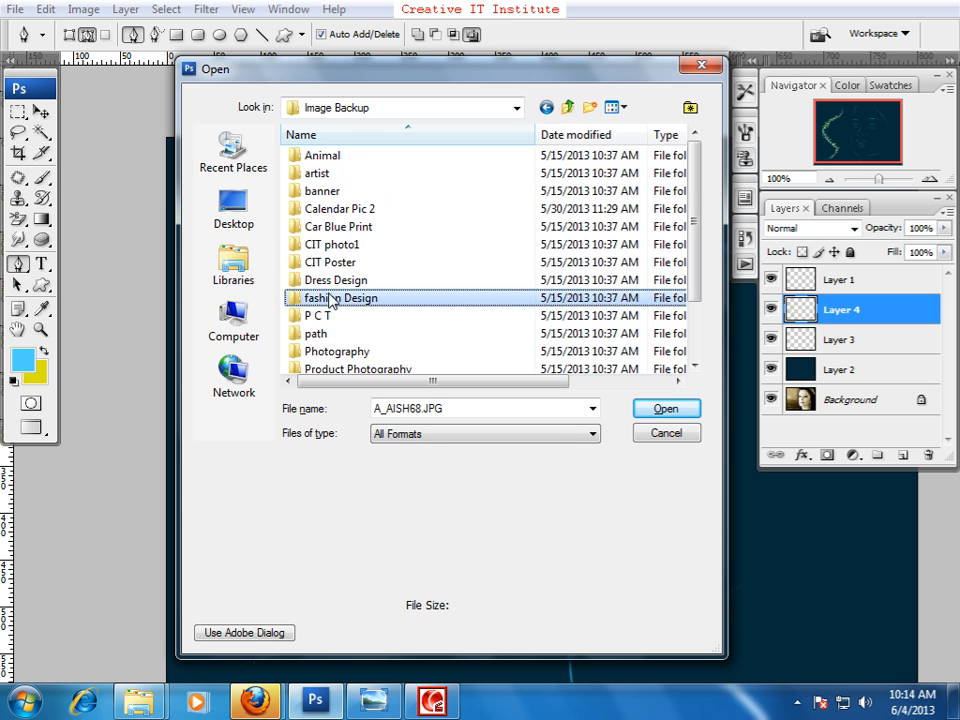
pyautogui.press('End')
pyautogui.press('Home')
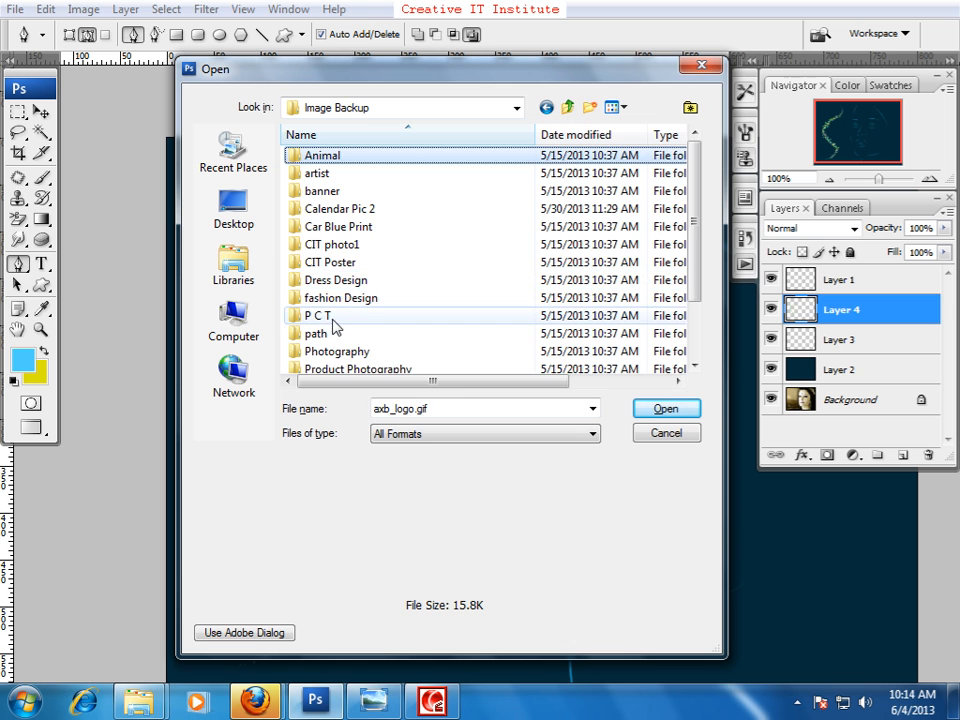
pyautogui.doubleClick(333, 315)
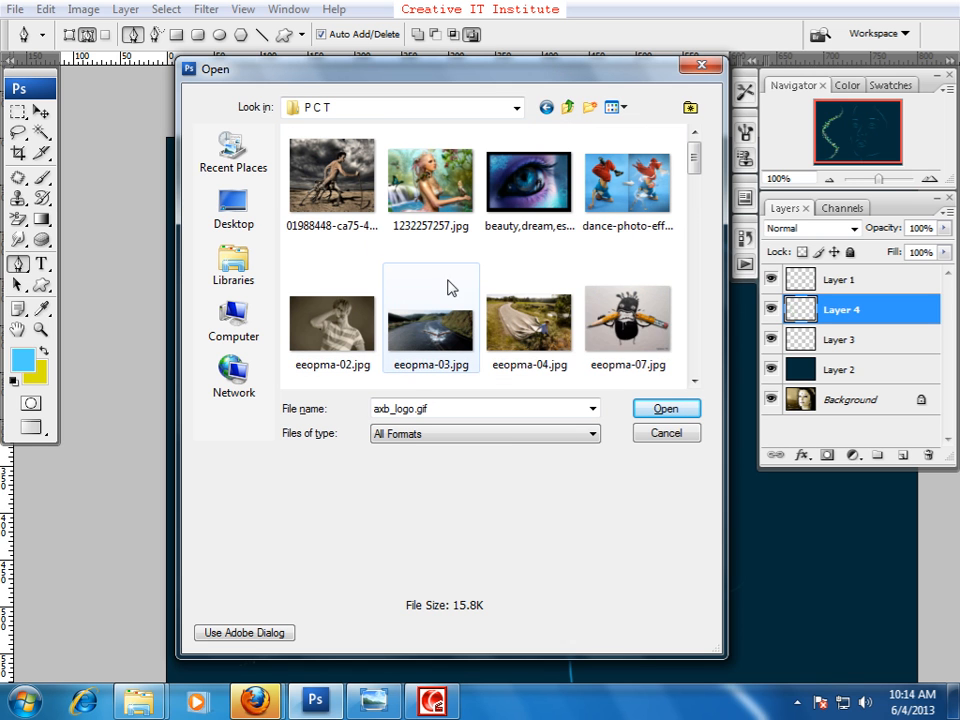
# Step: Look through the pictures in the P C T folder, previewing dance-photo-effect1.jpg, eeopma-35.jpg and eeopma-30.jpg
pyautogui.click(622, 200)
pyautogui.scroll(-2, 621, 268)
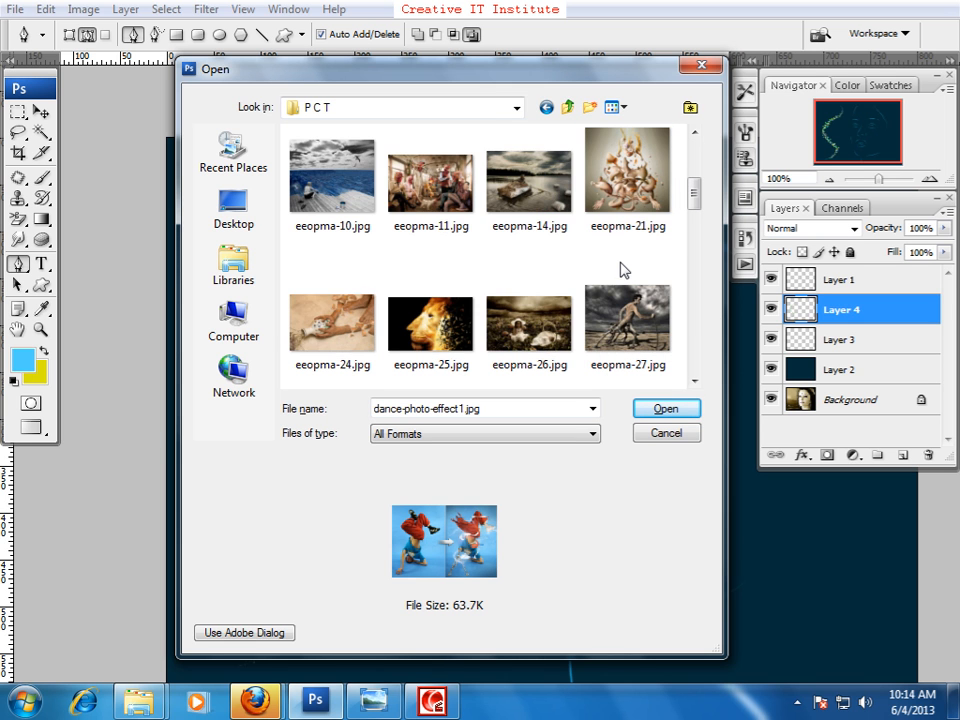
pyautogui.scroll(-2, 621, 268)
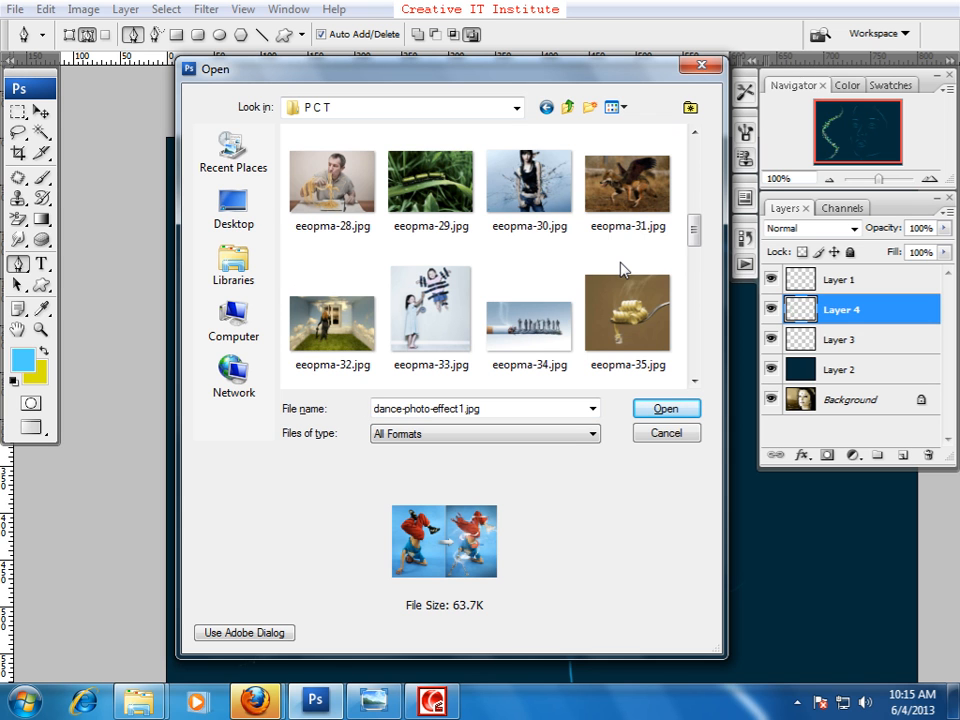
pyautogui.scroll(-1, 621, 268)
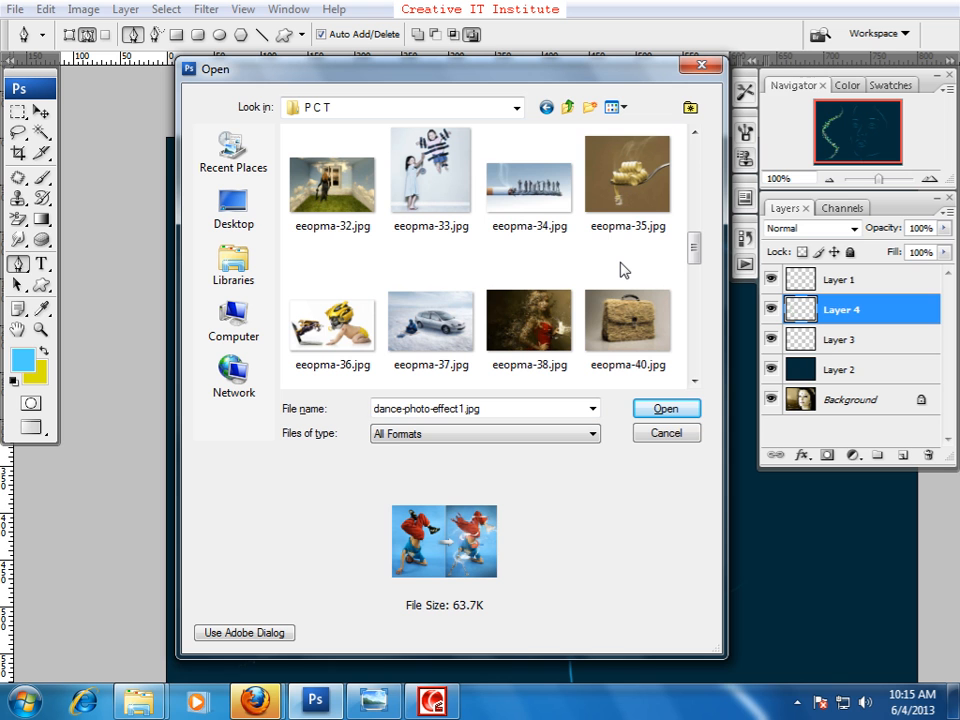
pyautogui.click(632, 192)
pyautogui.scroll(1, 553, 281)
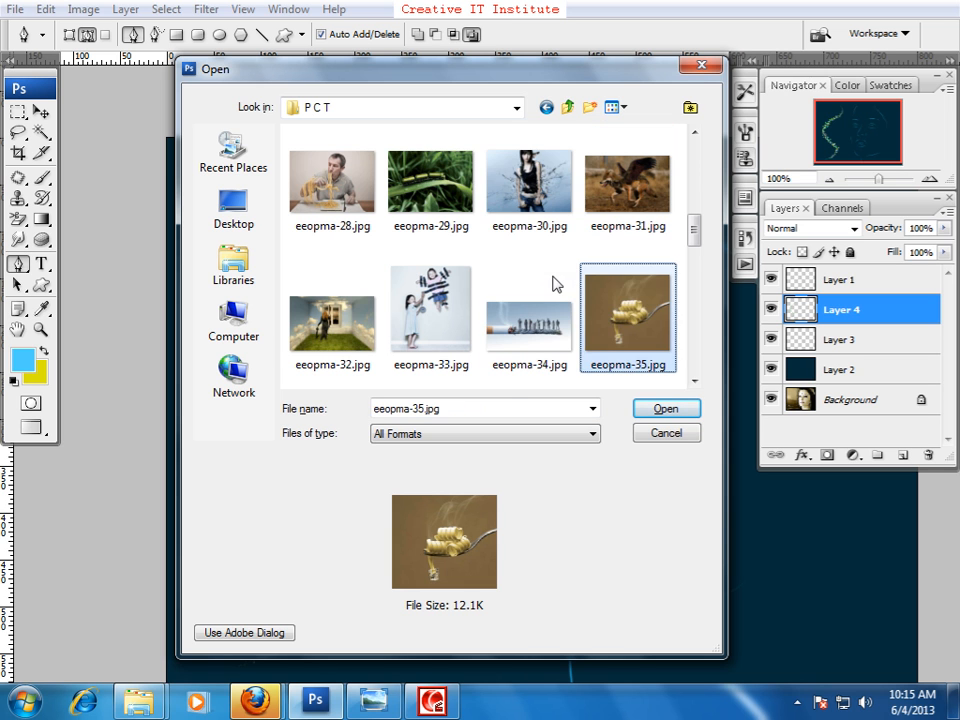
pyautogui.click(528, 185)
pyautogui.scroll(-1, 591, 328)
pyautogui.scroll(-1, 591, 330)
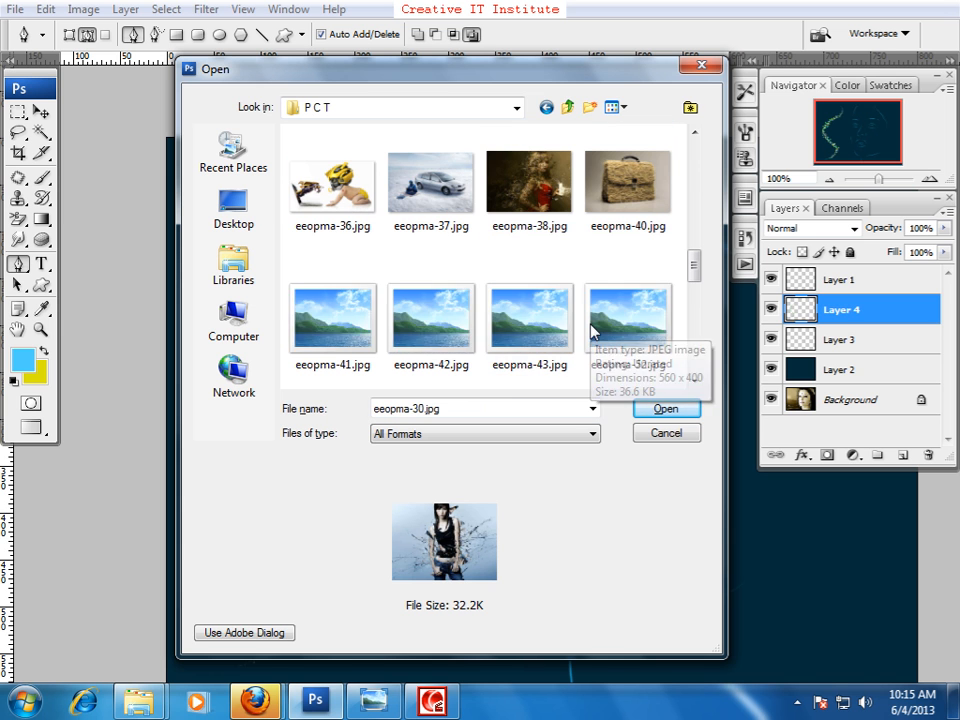
pyautogui.scroll(-1, 591, 330)
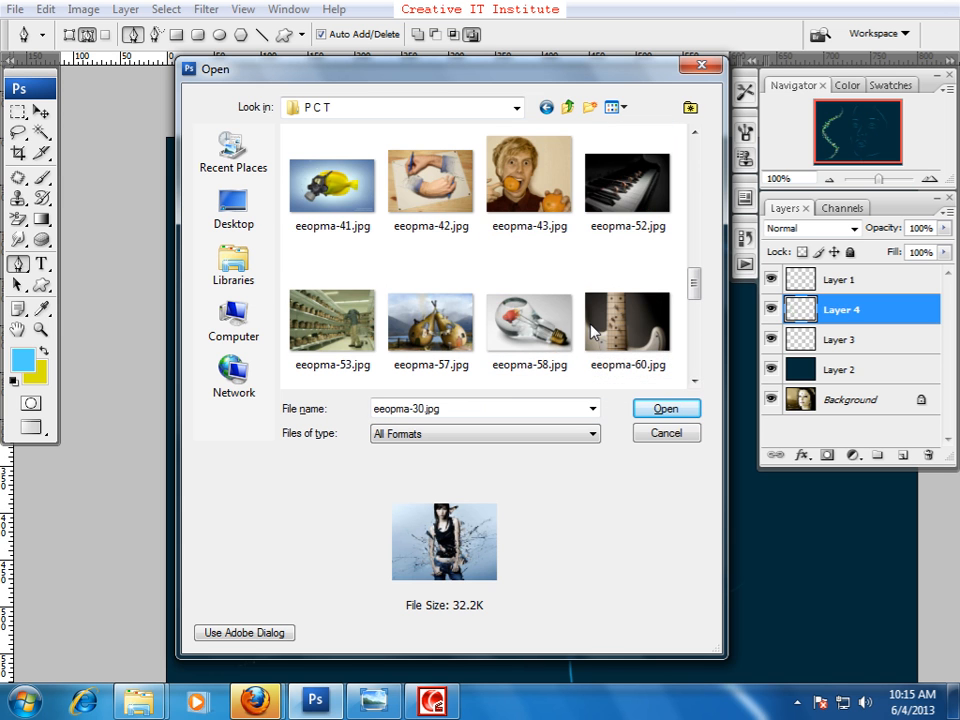
pyautogui.scroll(-1, 591, 330)
pyautogui.scroll(-1, 591, 330)
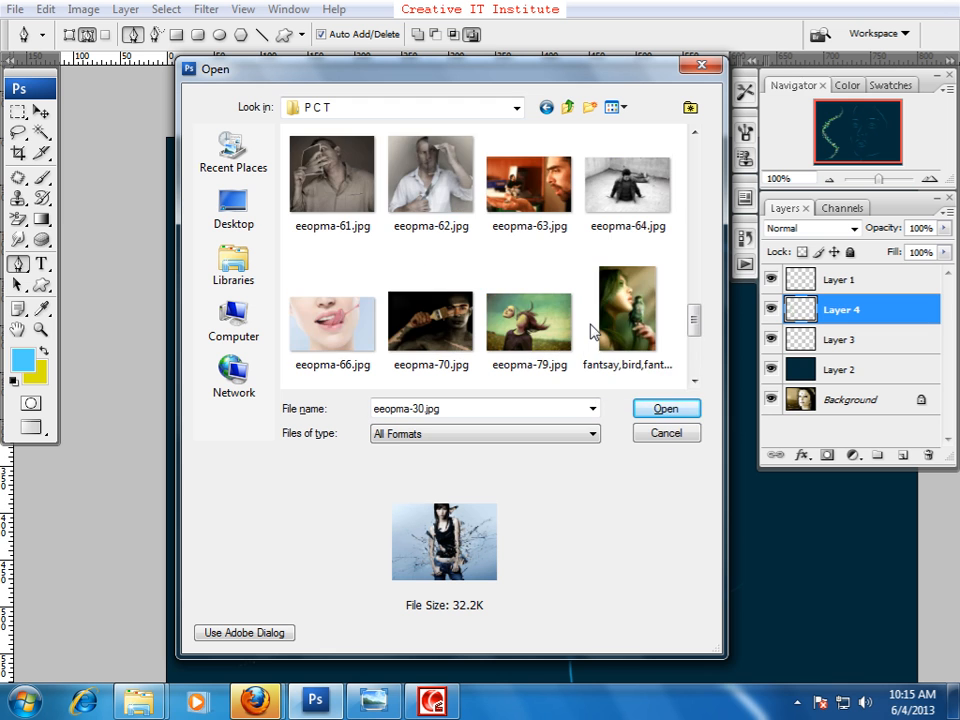
pyautogui.scroll(-1, 591, 330)
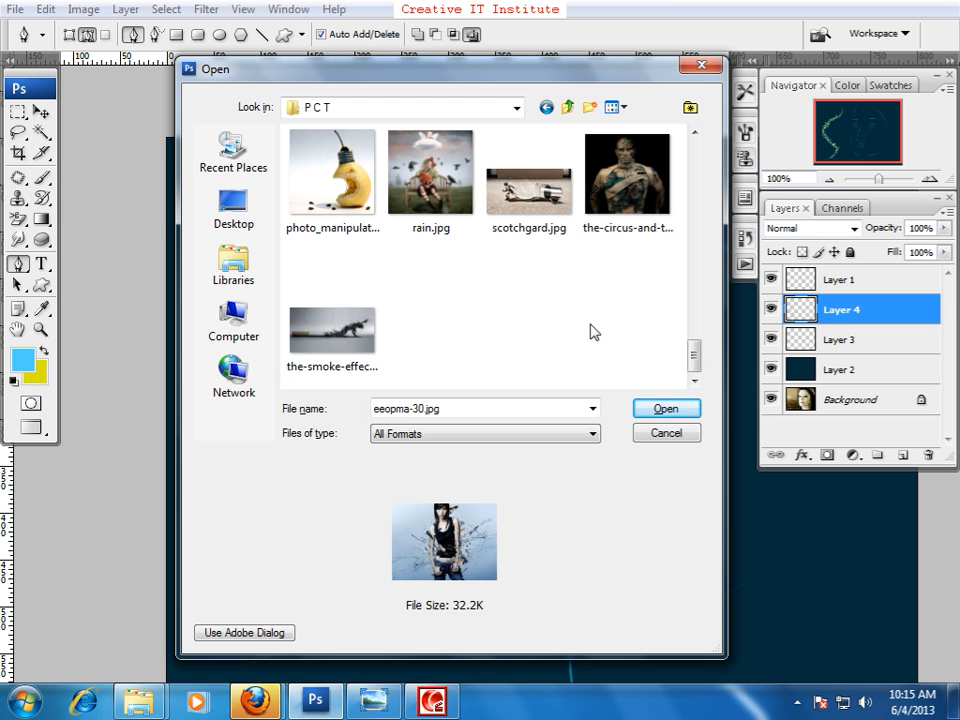
pyautogui.scroll(6, 591, 330)
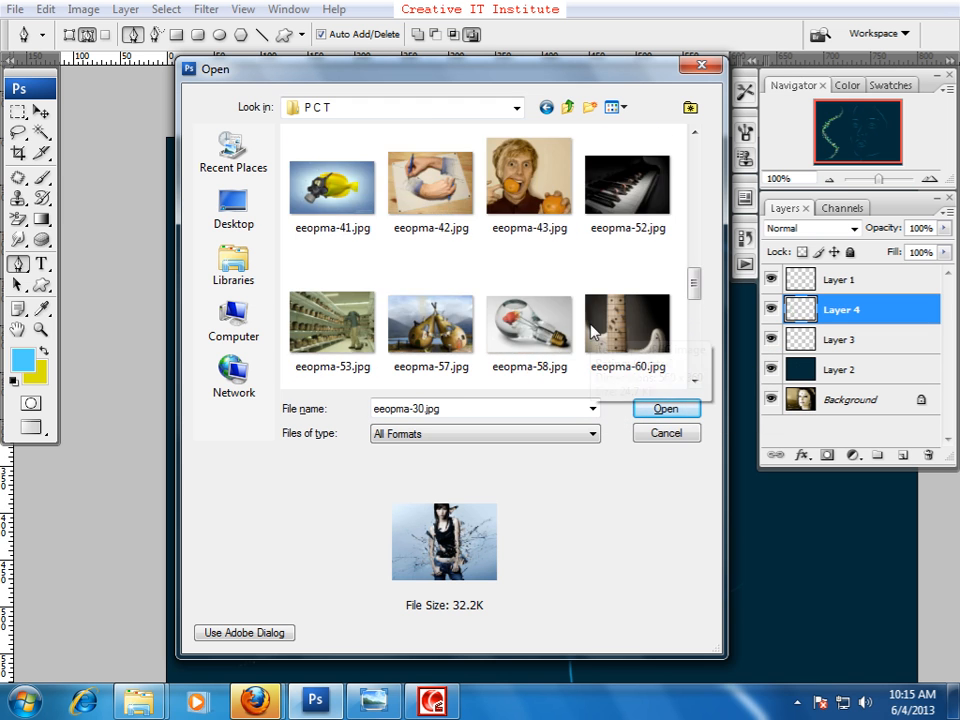
pyautogui.scroll(1, 591, 330)
pyautogui.scroll(1, 589, 332)
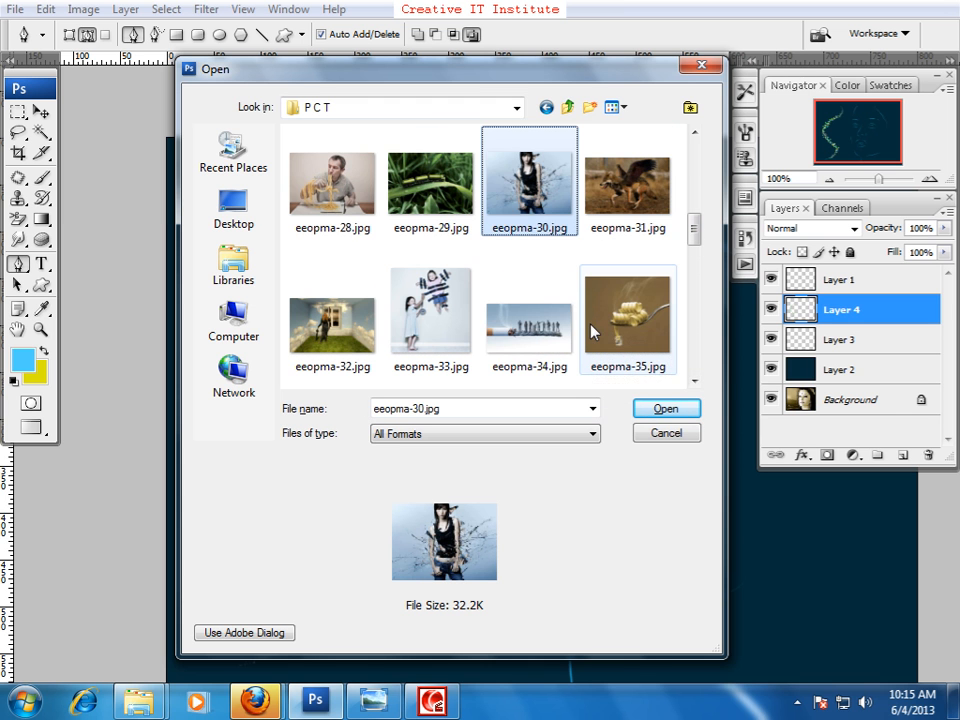
pyautogui.scroll(2, 570, 279)
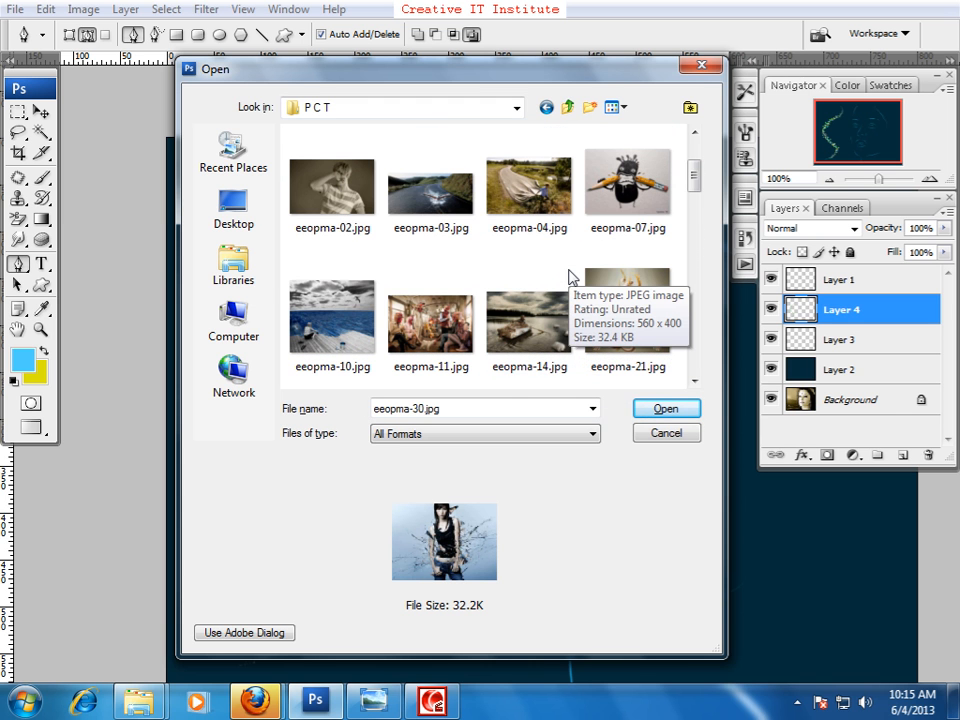
# Step: Open eeopma-30.jpg from the P C T folder
pyautogui.scroll(-1, 570, 277)
pyautogui.scroll(1, 570, 277)
pyautogui.scroll(-1, 571, 278)
pyautogui.scroll(-1, 570, 277)
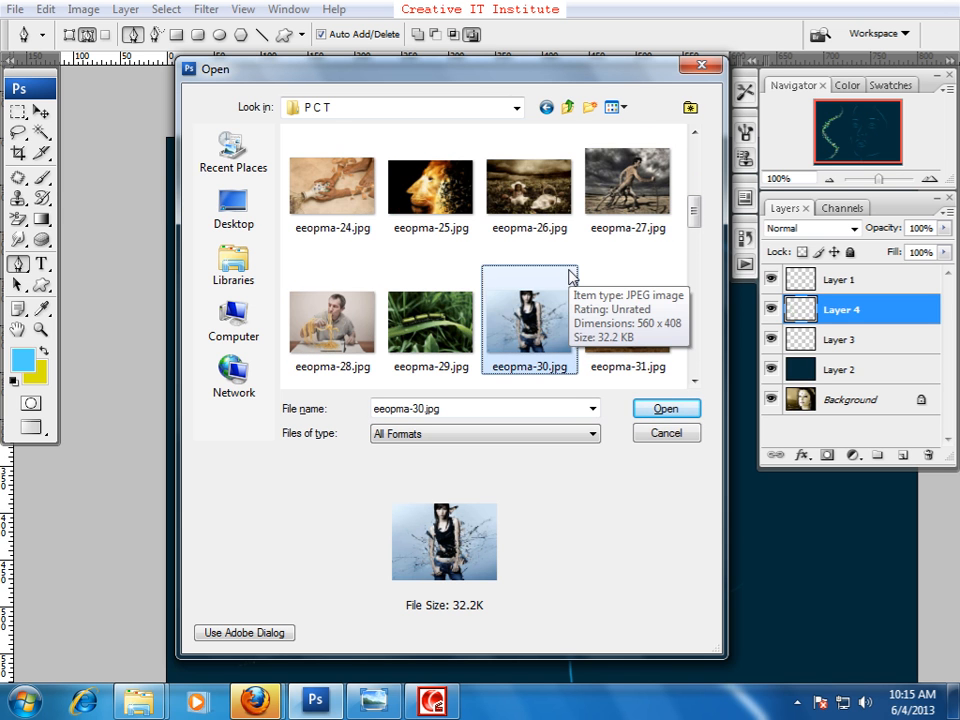
pyautogui.scroll(-1, 570, 277)
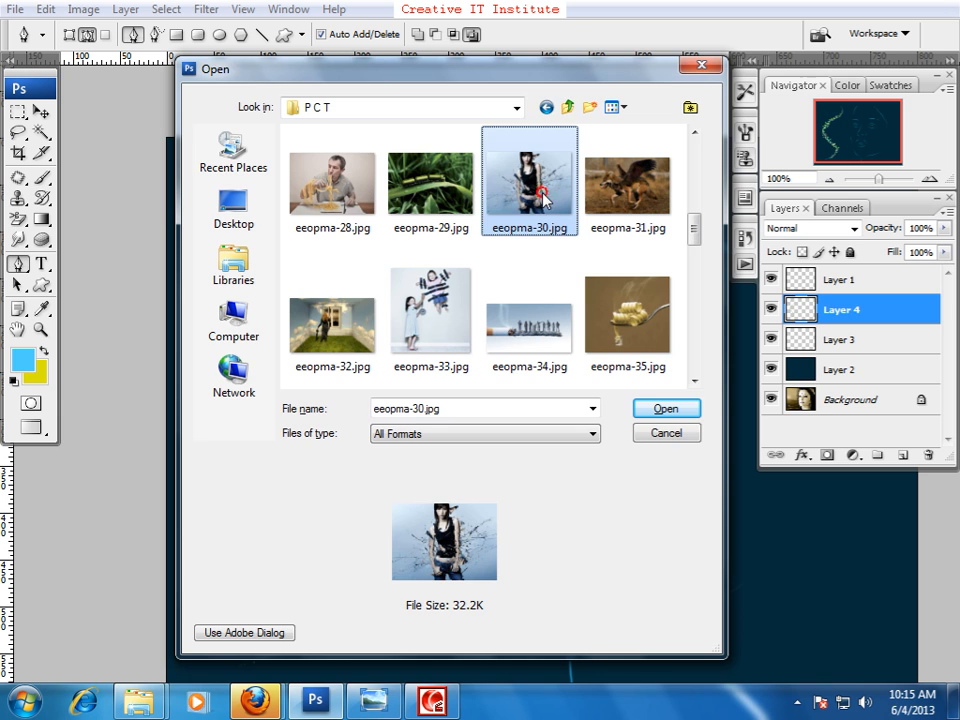
pyautogui.click(655, 407)
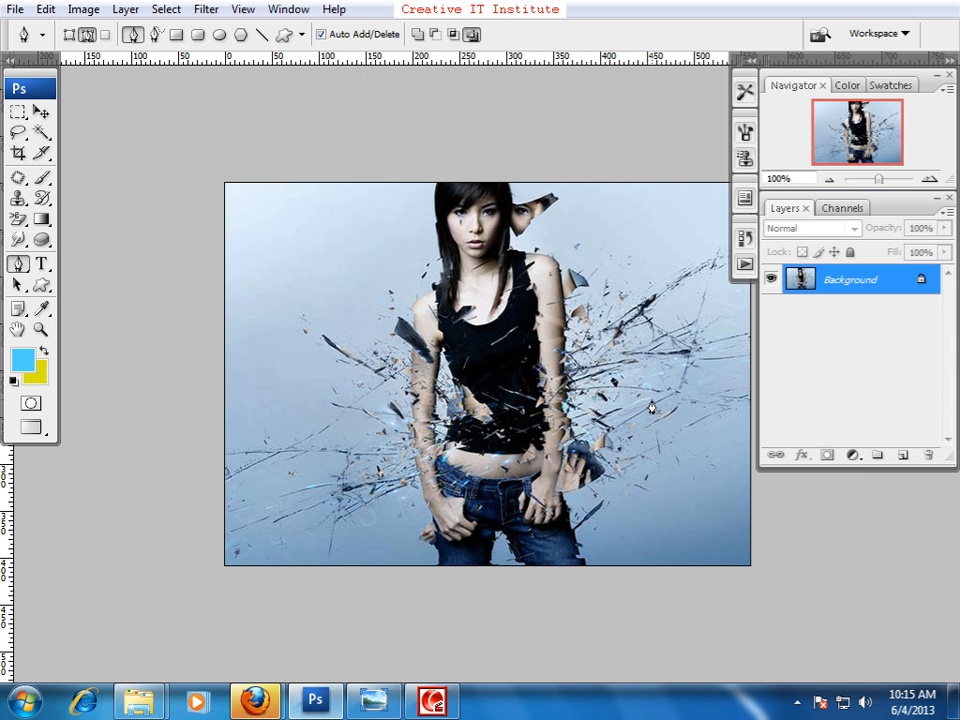
# Step: Open dance-photo-effect1.jpg from the P C T folder
pyautogui.hotkey('ctrl', 'o')
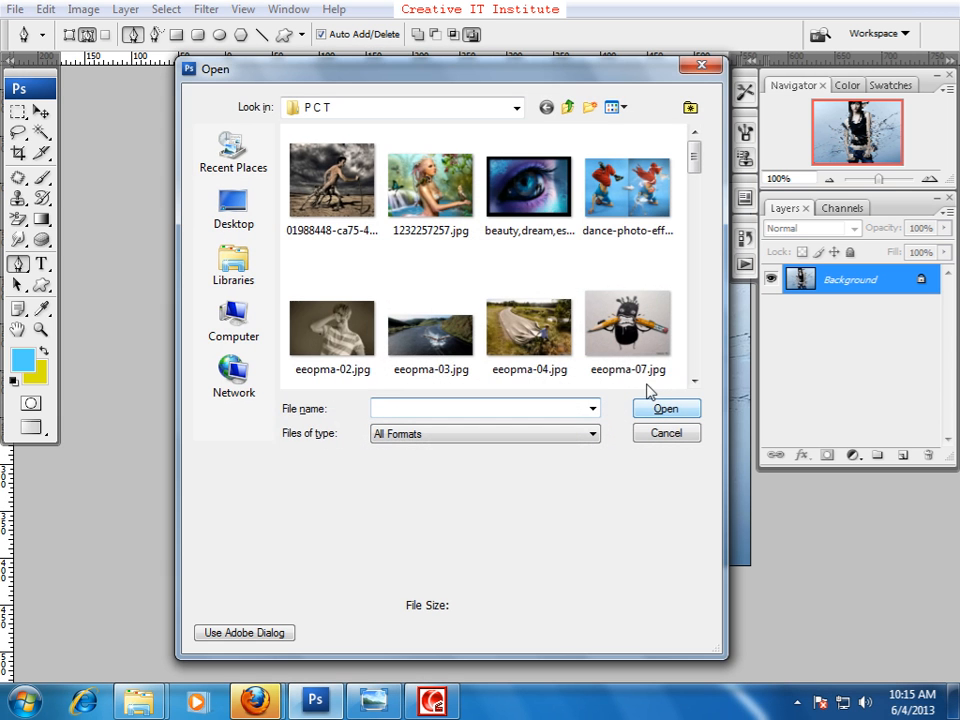
pyautogui.click(615, 340)
pyautogui.click(627, 187)
pyautogui.click(658, 406)
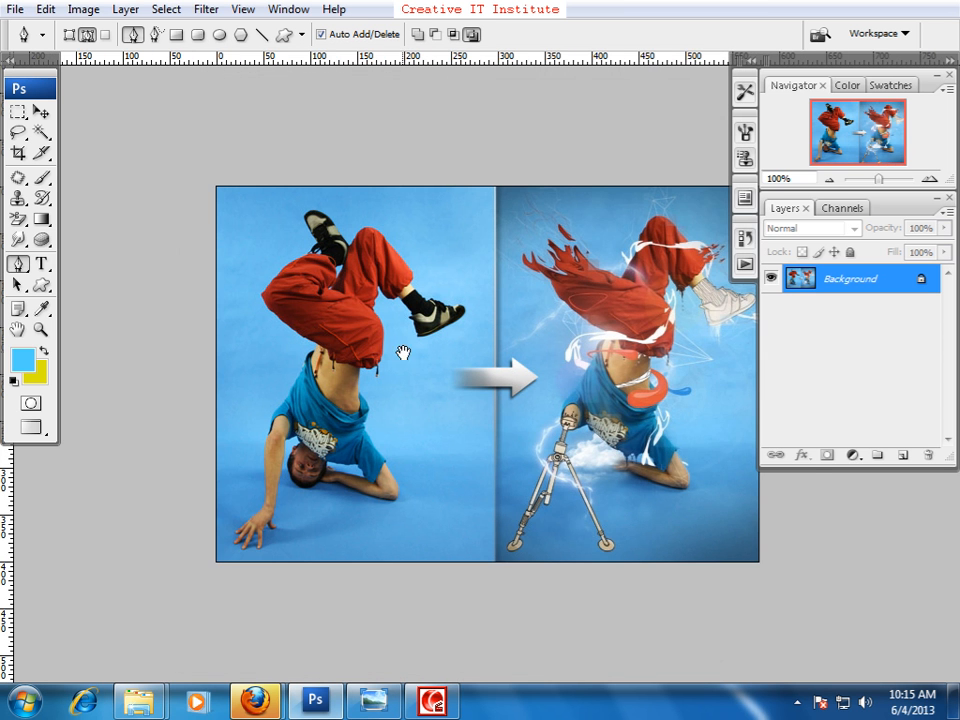
pyautogui.moveTo(402, 352); pyautogui.dragTo(432, 379)
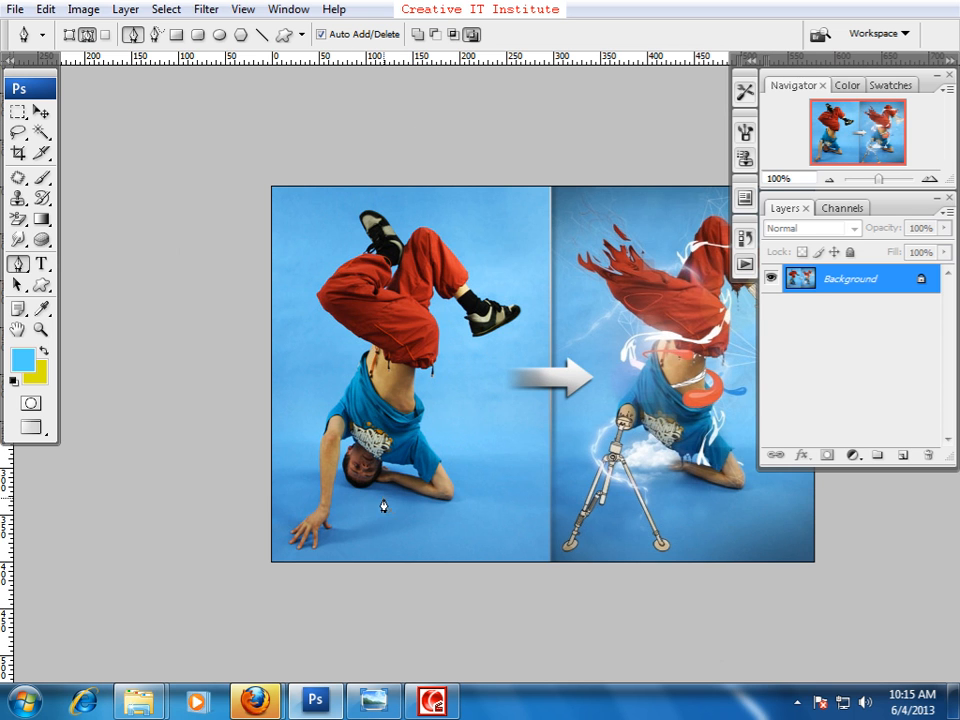
# Step: Add a new empty layer above the dancer photo
pyautogui.click(901, 455)
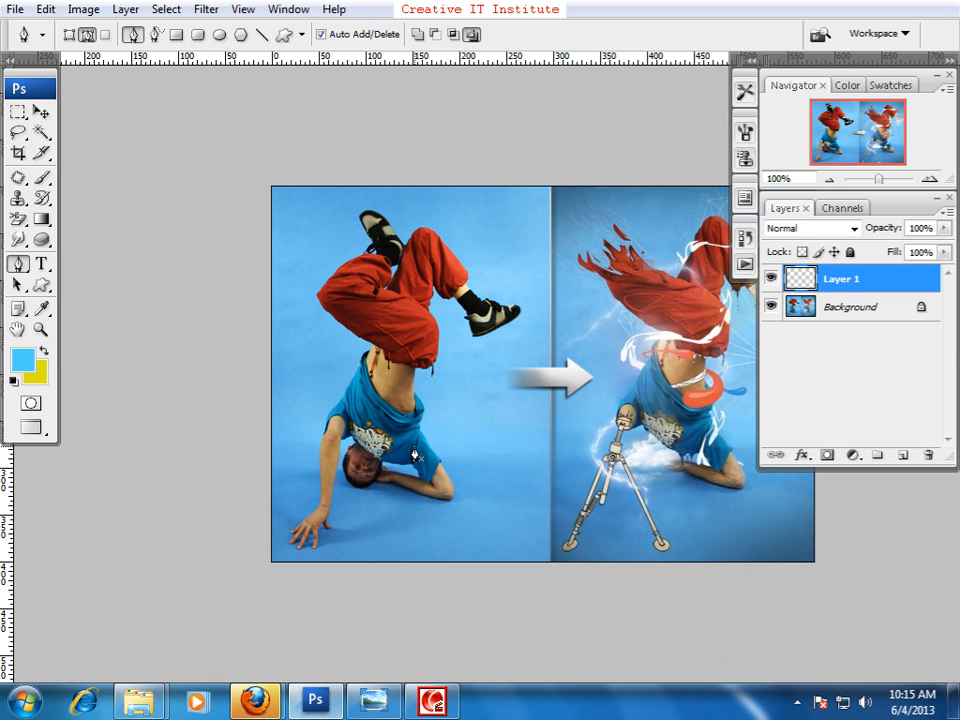
pyautogui.hotkey('ctrl', '+')
pyautogui.moveTo(390, 367); pyautogui.dragTo(536, 392)
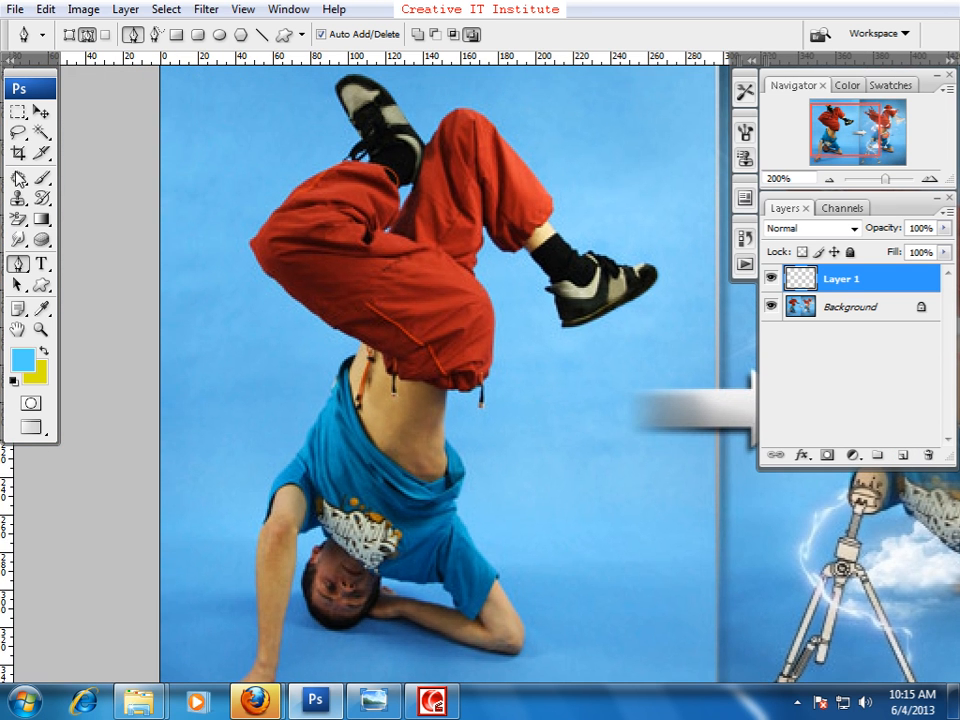
# Step: Try the size 9 scattered brush across the dancer's waist and beside the legs, undoing each stroke
pyautogui.press('b')
pyautogui.moveTo(250, 390)
pyautogui.mouseDown()
pyautogui.moveTo(377, 442)
pyautogui.moveTo(494, 436)
pyautogui.moveTo(525, 396)
pyautogui.mouseUp()
pyautogui.hotkey('ctrl', 'z')
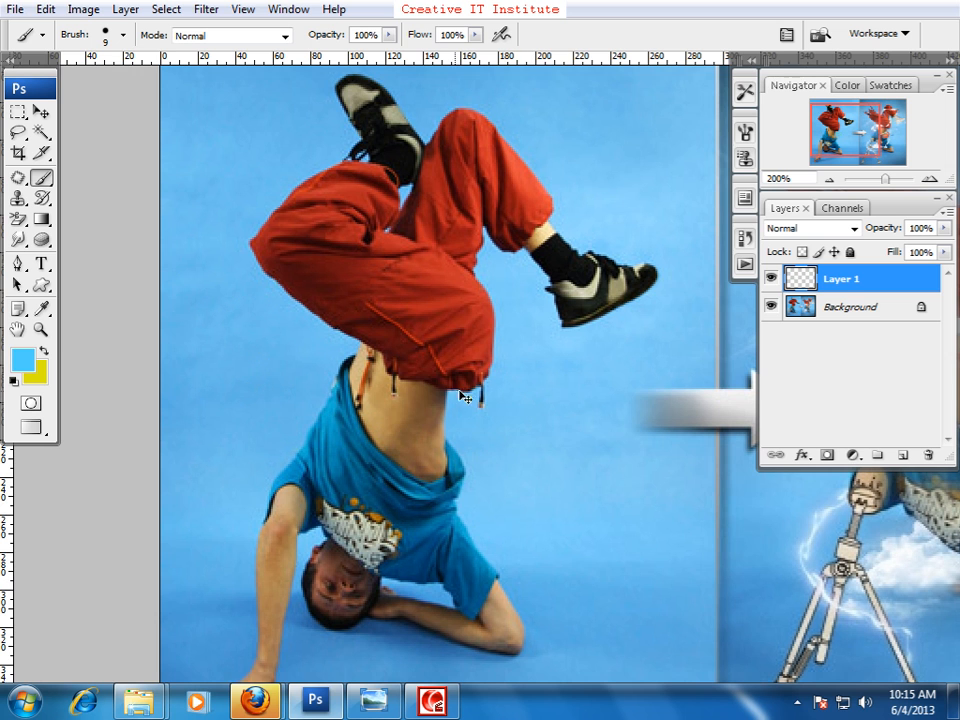
pyautogui.moveTo(432, 372); pyautogui.dragTo(397, 337)
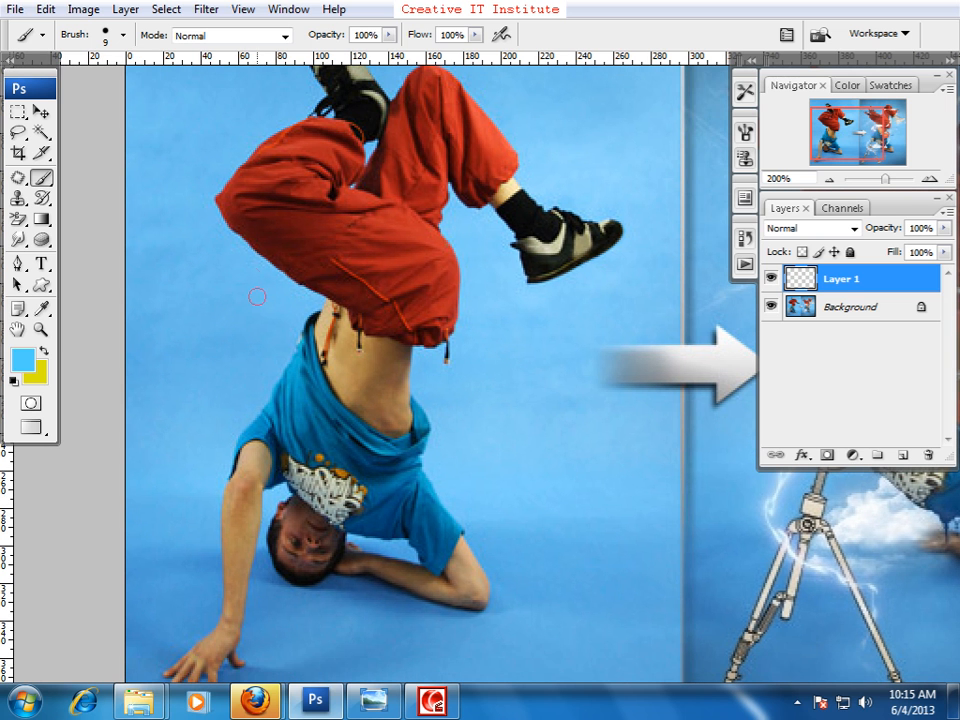
pyautogui.moveTo(219, 444)
pyautogui.mouseDown()
pyautogui.moveTo(336, 400)
pyautogui.moveTo(412, 312)
pyautogui.moveTo(210, 165)
pyautogui.mouseUp()
pyautogui.hotkey('ctrl', 'z')
# Step: Set the foreground colour to dark blue and the brush size to 4
pyautogui.click(24, 366)
pyautogui.moveTo(634, 540); pyautogui.dragTo(665, 537)
pyautogui.click(833, 357)
pyautogui.click(834, 366)
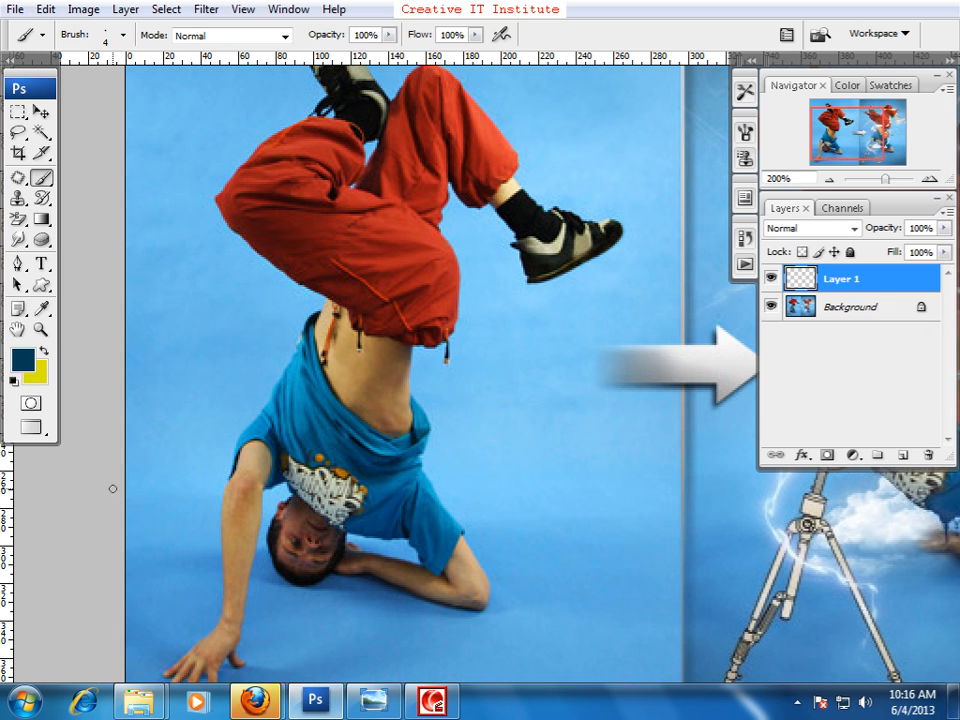
# Step: Try winding freehand strokes around the dancer with the size 4 scattered brush, undoing each one
pyautogui.moveTo(166, 517)
pyautogui.mouseDown()
pyautogui.moveTo(372, 275)
pyautogui.moveTo(195, 165)
pyautogui.moveTo(285, 90)
pyautogui.mouseUp()
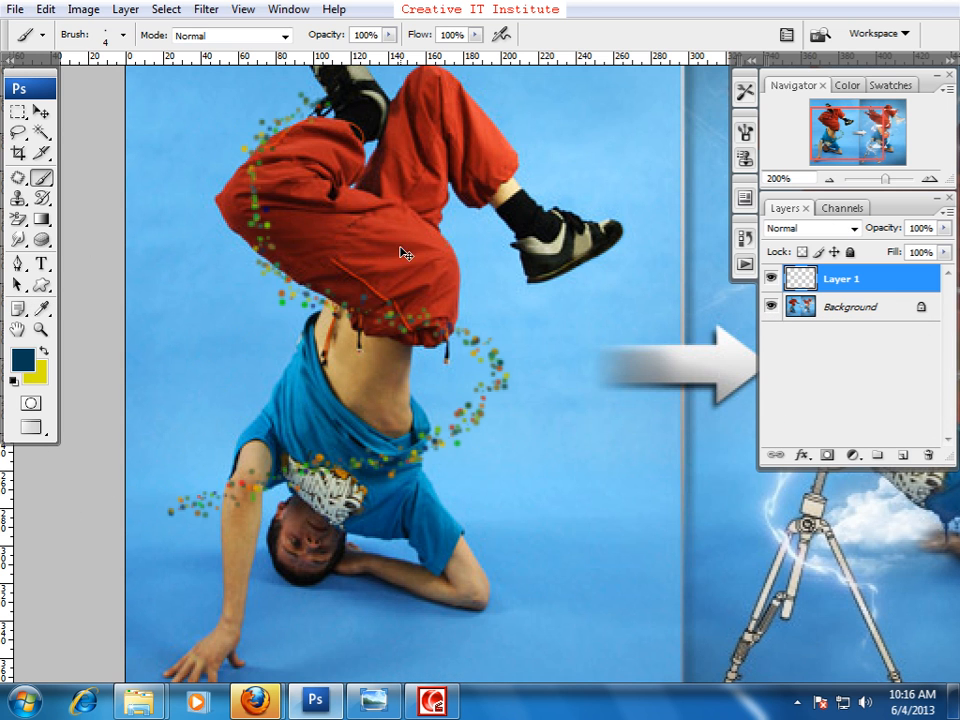
pyautogui.hotkey('ctrl', 'z')
pyautogui.moveTo(449, 438); pyautogui.dragTo(447, 444)
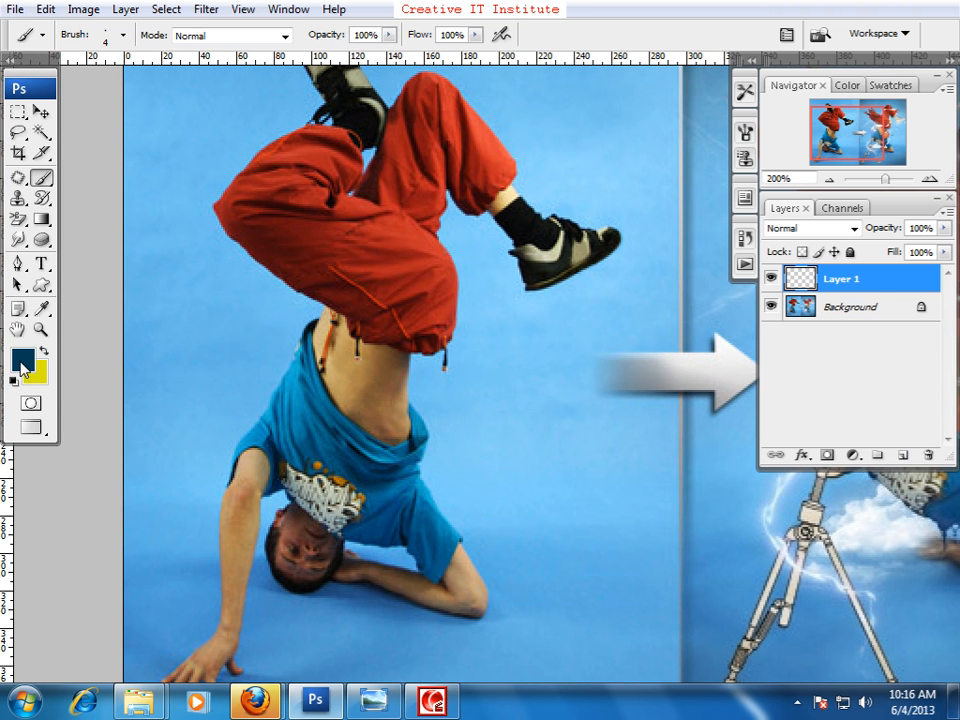
pyautogui.moveTo(172, 502)
pyautogui.mouseDown()
pyautogui.moveTo(249, 497)
pyautogui.moveTo(441, 371)
pyautogui.moveTo(348, 285)
pyautogui.moveTo(234, 128)
pyautogui.mouseUp()
pyautogui.hotkey('ctrl', 'z')
# Step: Set the background colour to golden yellow, ffd800
pyautogui.click(35, 372)
pyautogui.click(663, 377)
pyautogui.click(688, 582)
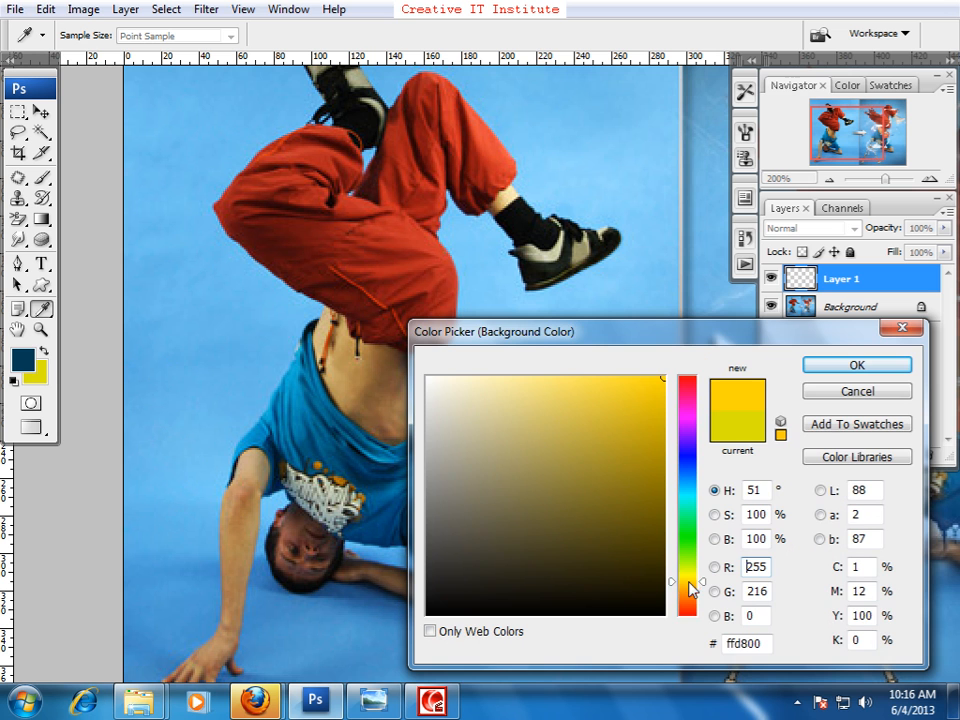
pyautogui.click(808, 368)
# Step: Try a freehand stroke from the dancer's hand up to the shoes with the new colours, and undo it
pyautogui.press('b')
pyautogui.moveTo(175, 590)
pyautogui.mouseDown()
pyautogui.moveTo(420, 476)
pyautogui.moveTo(228, 288)
pyautogui.moveTo(306, 108)
pyautogui.mouseUp()
pyautogui.hotkey('ctrl', 'z')
# Step: Draw an open S-shaped path with the Pen tool, winding around the original dancer from beside the lower arm to above the shoes
pyautogui.hotkey('ctrl', '-')
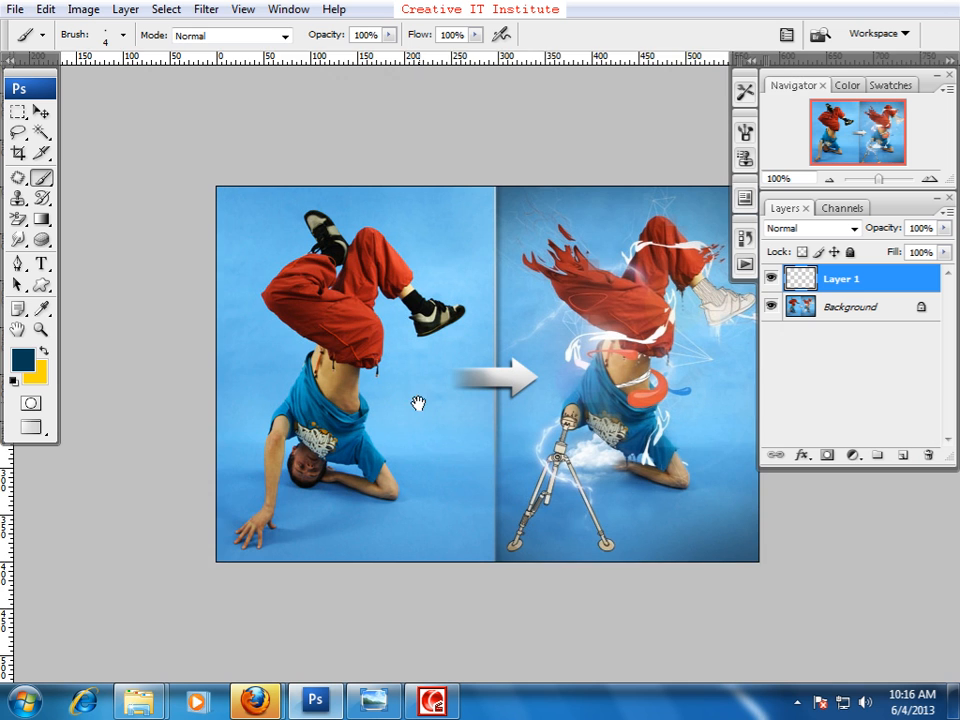
pyautogui.moveTo(363, 334); pyautogui.dragTo(388, 330)
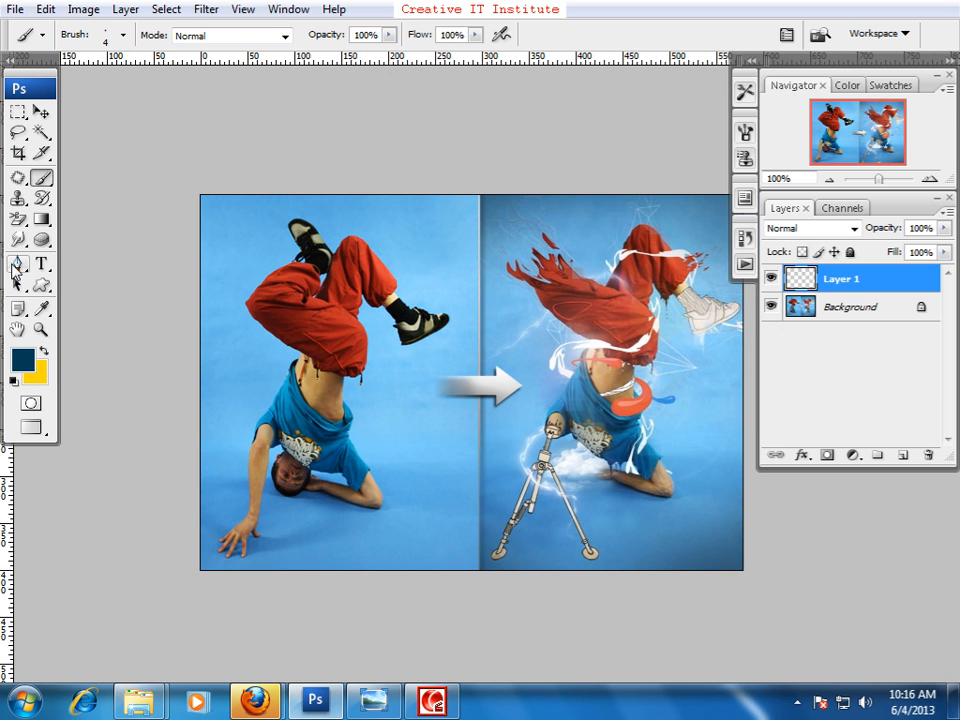
pyautogui.click(18, 263)
pyautogui.moveTo(266, 394); pyautogui.dragTo(271, 388)
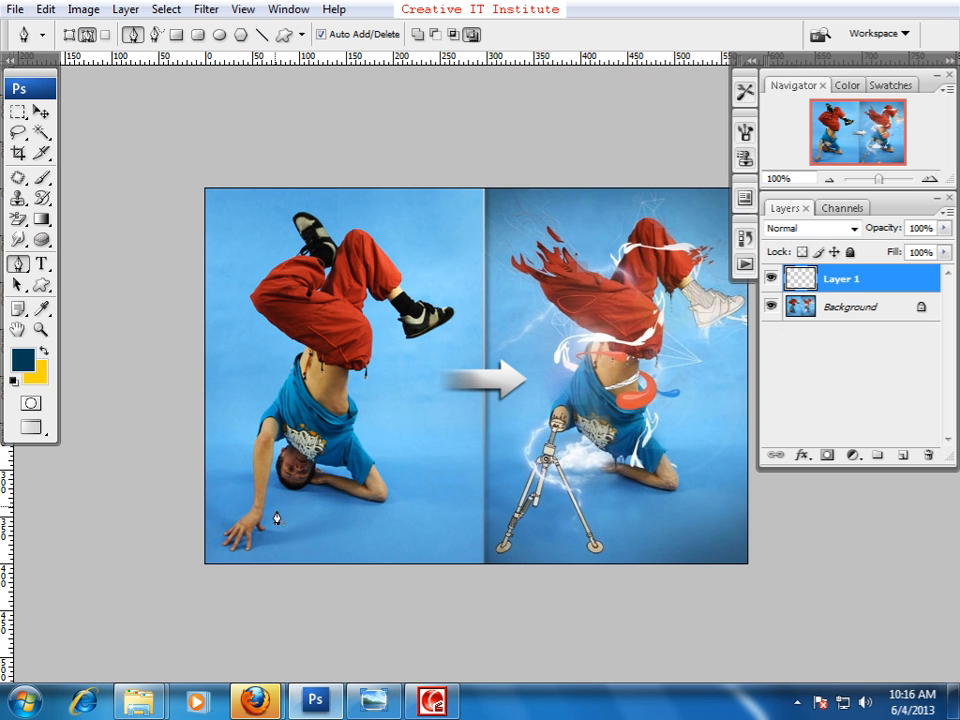
pyautogui.click(217, 487)
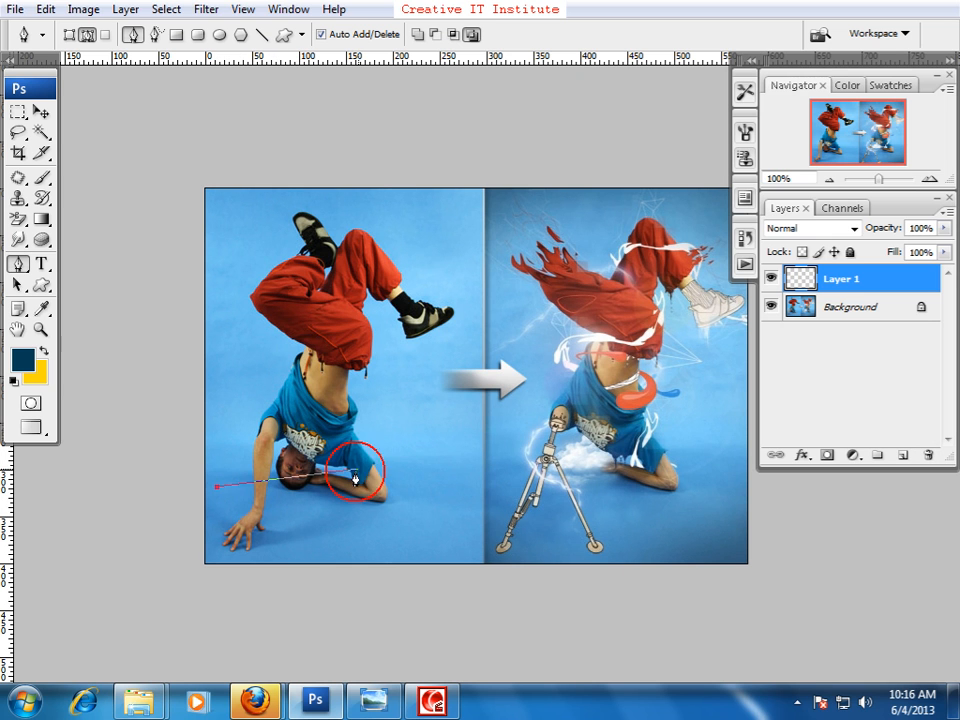
pyautogui.moveTo(375, 438); pyautogui.dragTo(404, 392)
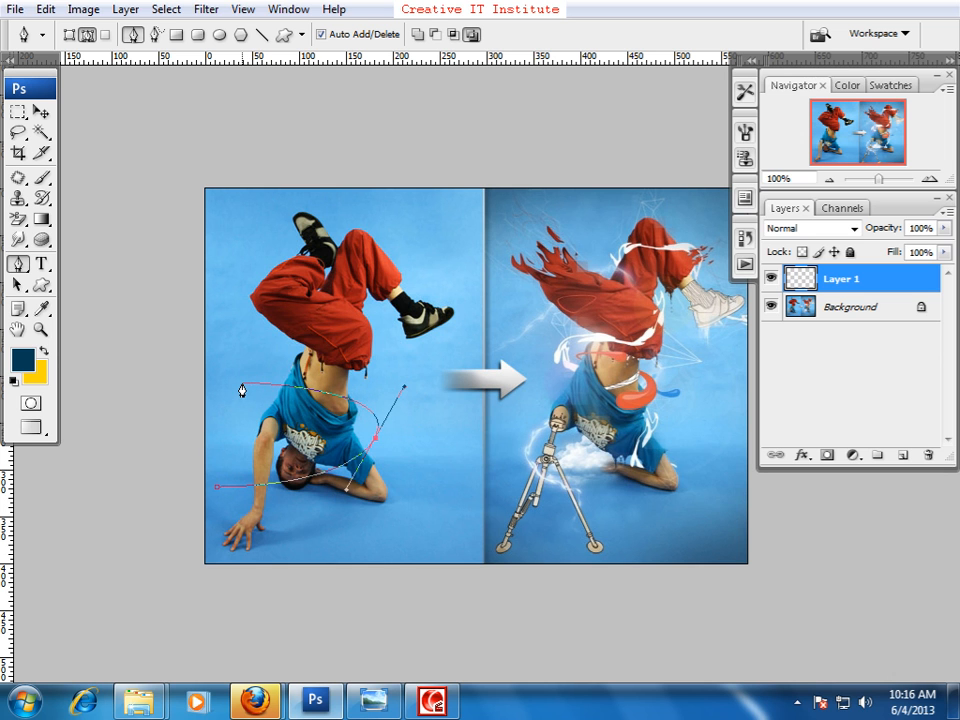
pyautogui.moveTo(253, 385); pyautogui.dragTo(231, 373)
pyautogui.moveTo(400, 304); pyautogui.dragTo(494, 316)
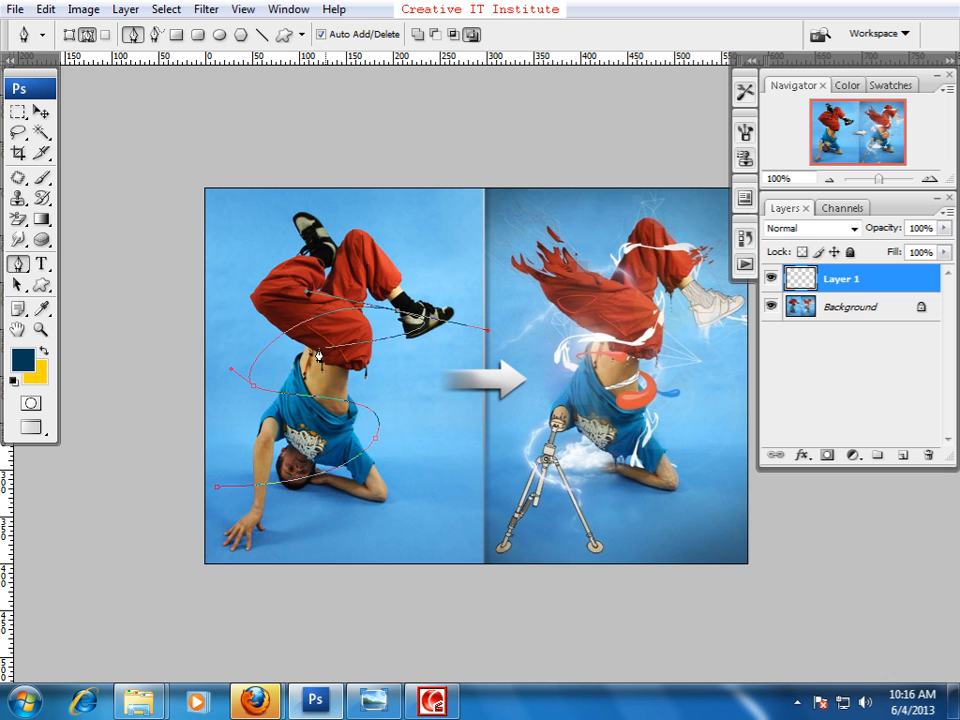
pyautogui.moveTo(438, 302)
pyautogui.mouseDown()
pyautogui.moveTo(377, 336)
pyautogui.moveTo(449, 319)
pyautogui.mouseUp()
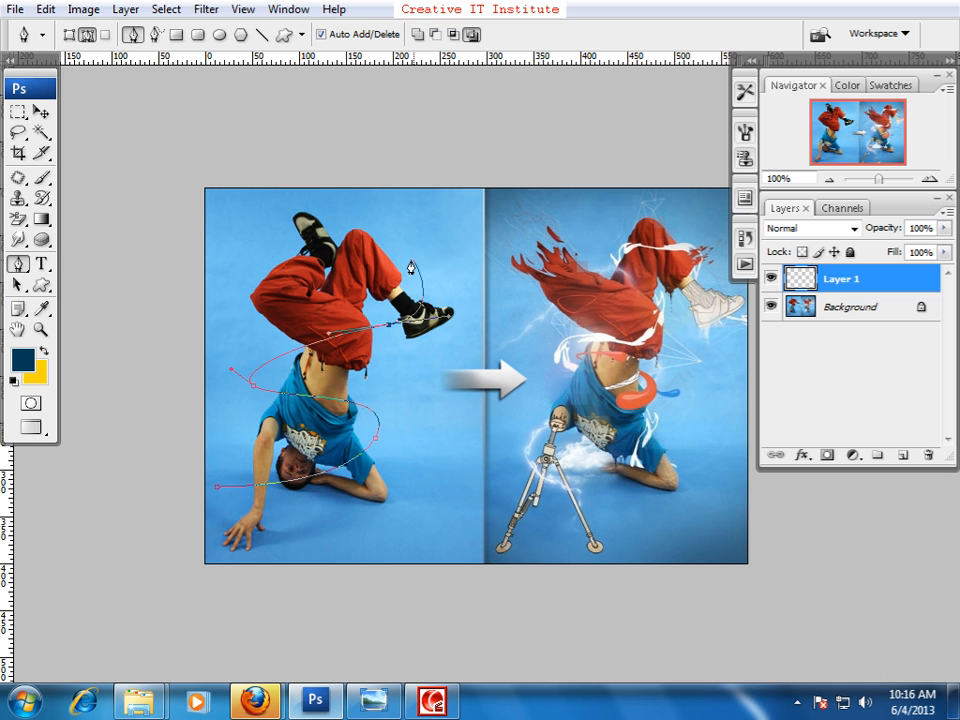
pyautogui.moveTo(310, 256); pyautogui.dragTo(240, 218)
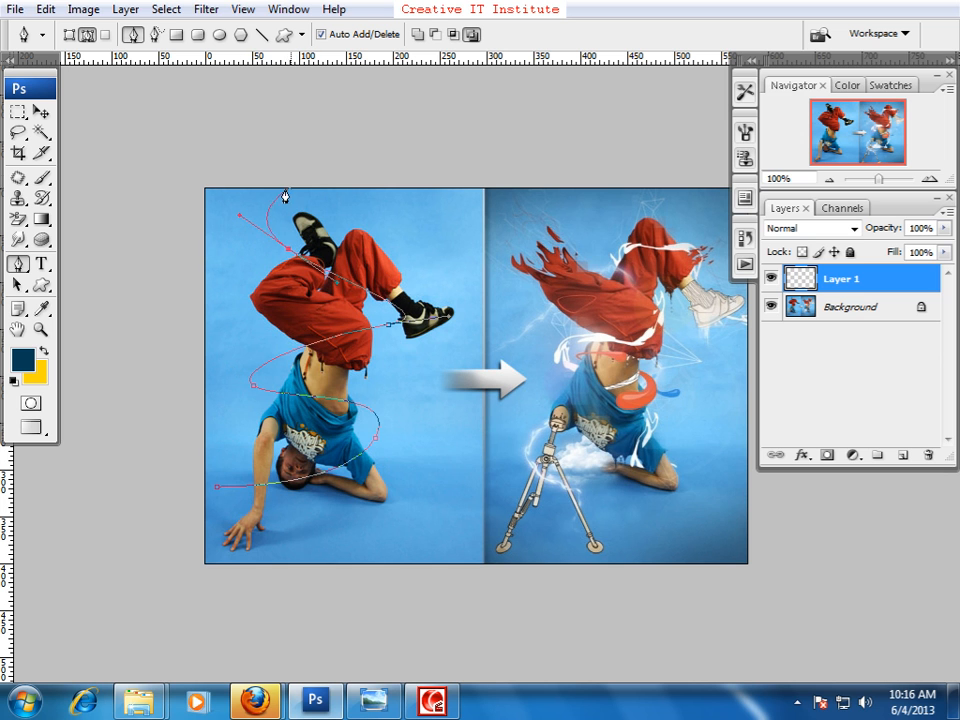
pyautogui.moveTo(387, 204); pyautogui.dragTo(400, 182)
# Step: Stroke the winding path with the Brush using Simulate Pressure, and dismiss the path
pyautogui.rightClick(420, 400)
pyautogui.click(492, 531)
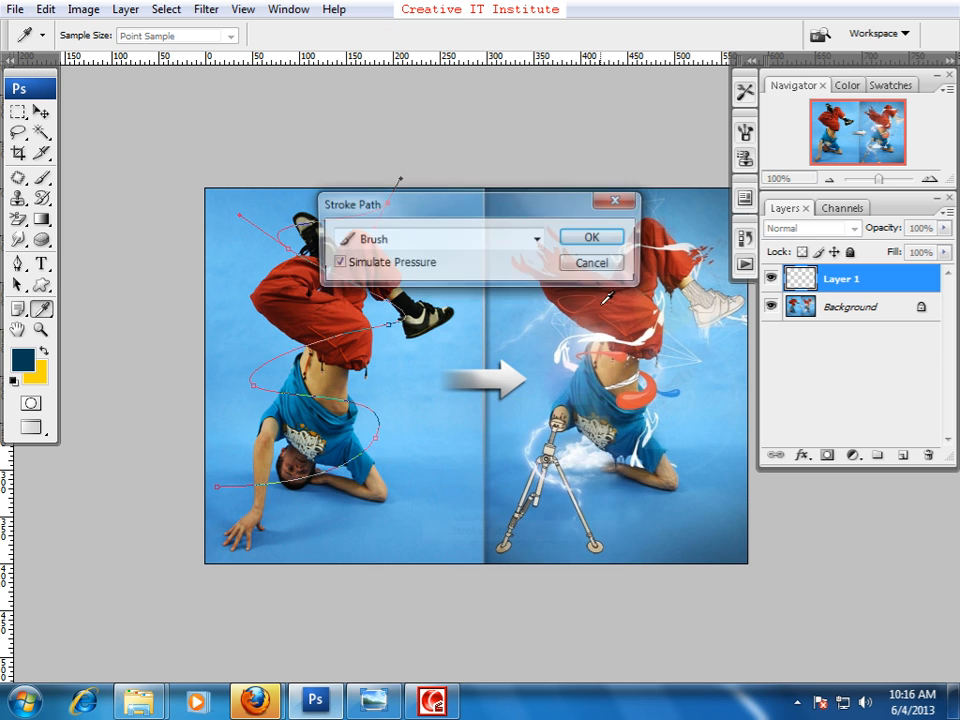
pyautogui.click(584, 237)
pyautogui.press('Return')
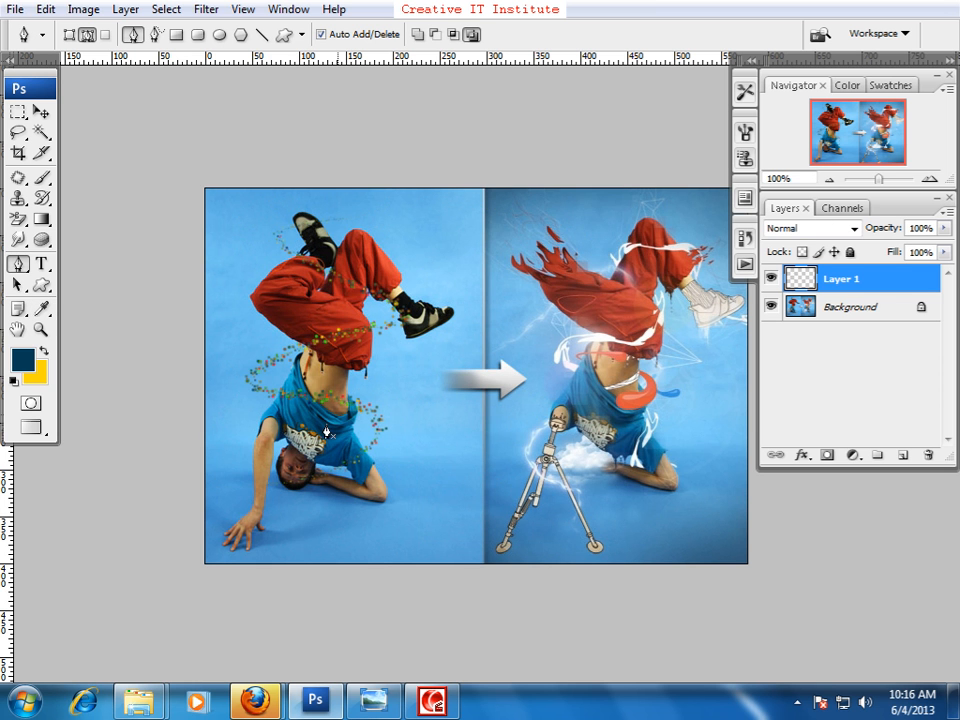
# Step: Erase the dotted trail where it crosses the dancer's waist and shirt, using the Eraser at size 30
pyautogui.hotkey('ctrl', '+')
pyautogui.moveTo(242, 508); pyautogui.dragTo(452, 540)
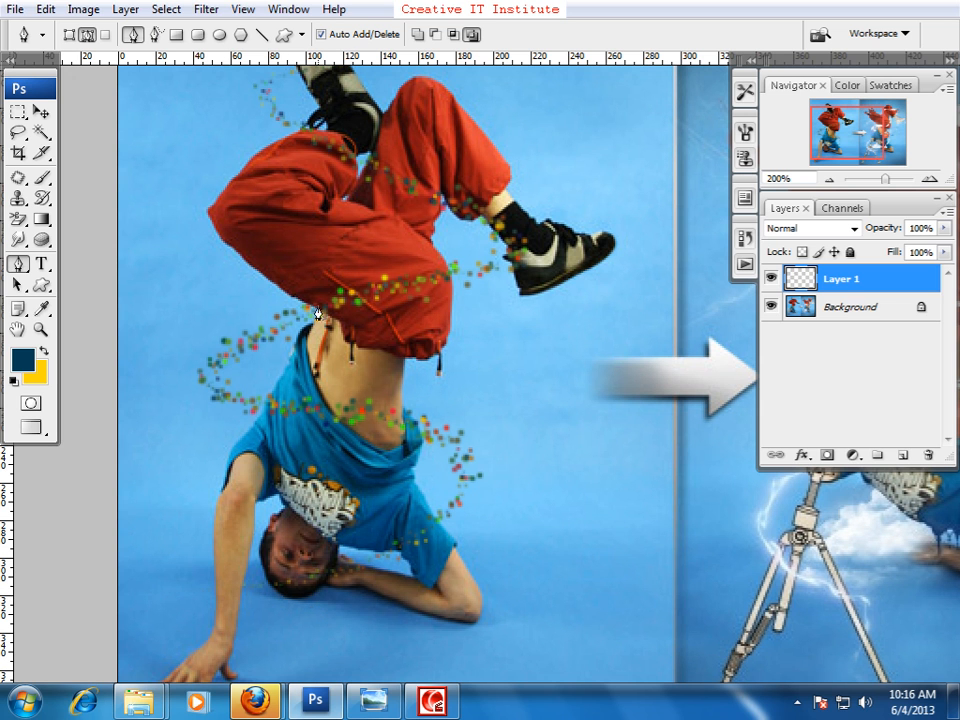
pyautogui.moveTo(254, 137); pyautogui.dragTo(363, 257)
pyautogui.moveTo(18, 218)
pyautogui.mouseDown()
pyautogui.moveTo(58, 234)
pyautogui.moveTo(75, 216)
pyautogui.mouseUp()
pyautogui.moveTo(420, 487); pyautogui.dragTo(425, 382)
pyautogui.press('[')
pyautogui.press('[')
pyautogui.press('[')
pyautogui.press('[')
pyautogui.press('[')
pyautogui.press('[')
pyautogui.press('[')
pyautogui.press('[')
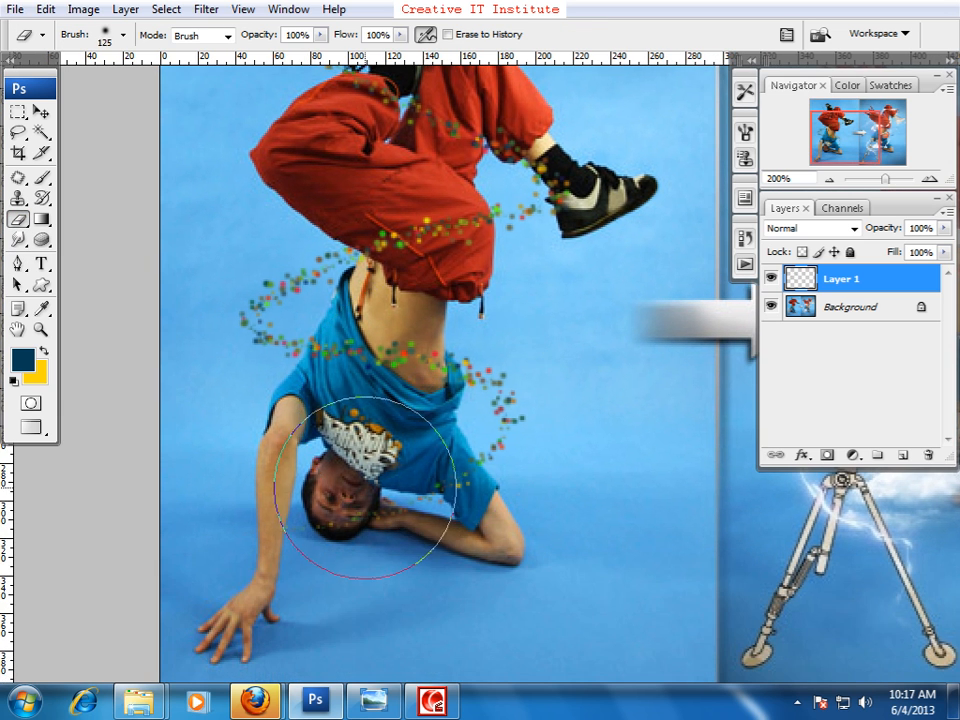
pyautogui.press('[')
pyautogui.press('[')
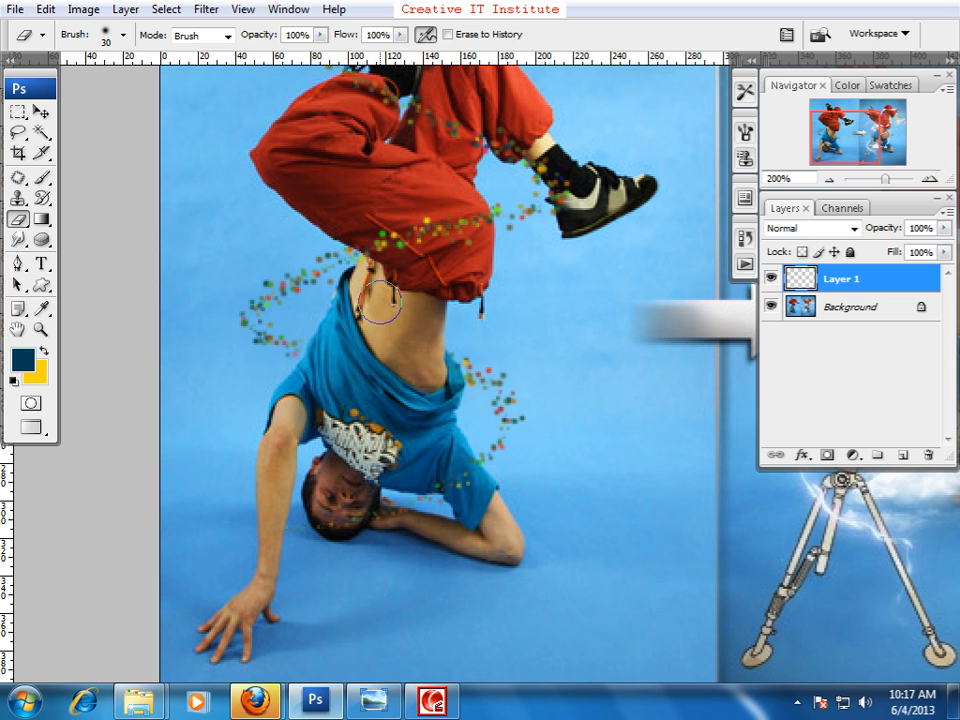
# Step: Erase the trail where it passes over the upper trousers, the trouser cuff and the ankle of the original dancer
pyautogui.scroll(5, 480, 315)
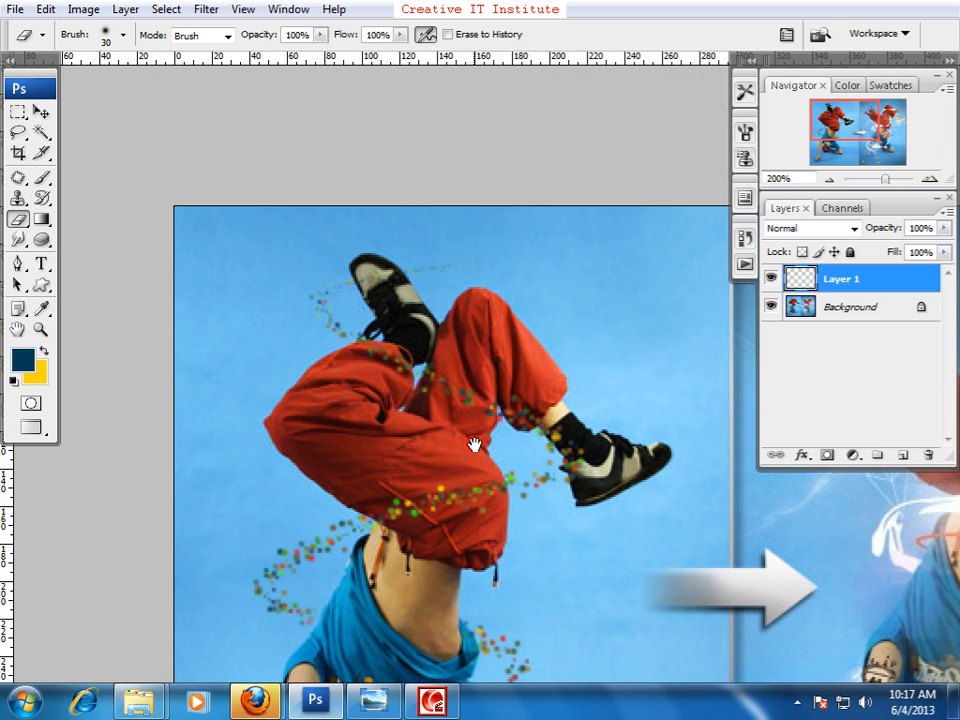
pyautogui.moveTo(488, 385)
pyautogui.mouseDown()
pyautogui.moveTo(469, 414)
pyautogui.moveTo(444, 416)
pyautogui.moveTo(441, 376)
pyautogui.moveTo(394, 369)
pyautogui.moveTo(390, 356)
pyautogui.moveTo(358, 367)
pyautogui.mouseUp()
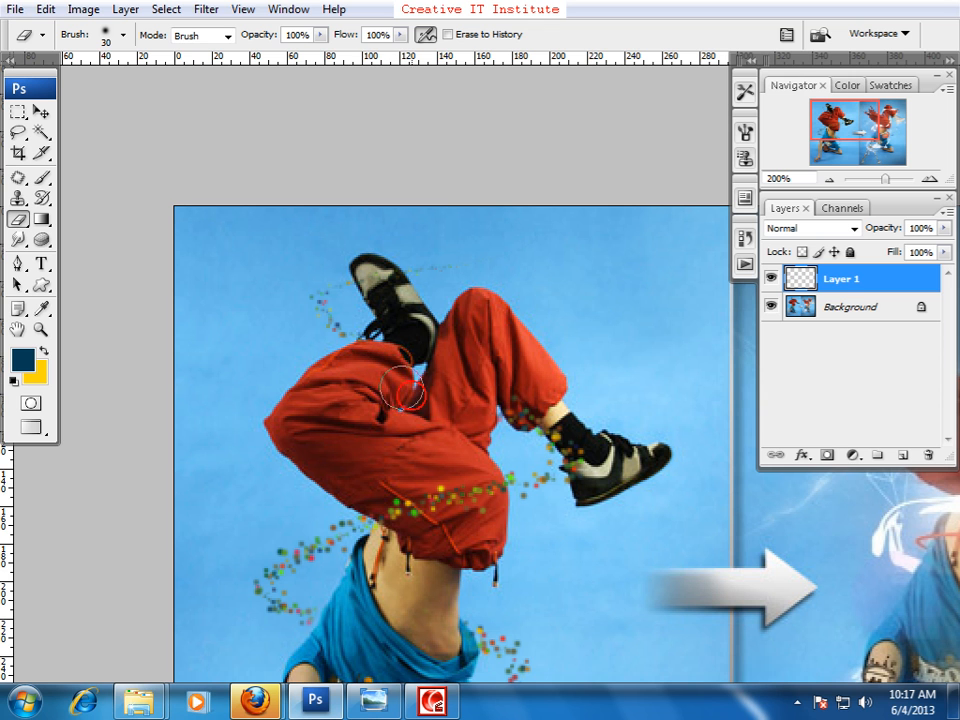
pyautogui.scroll(-1, 476, 396)
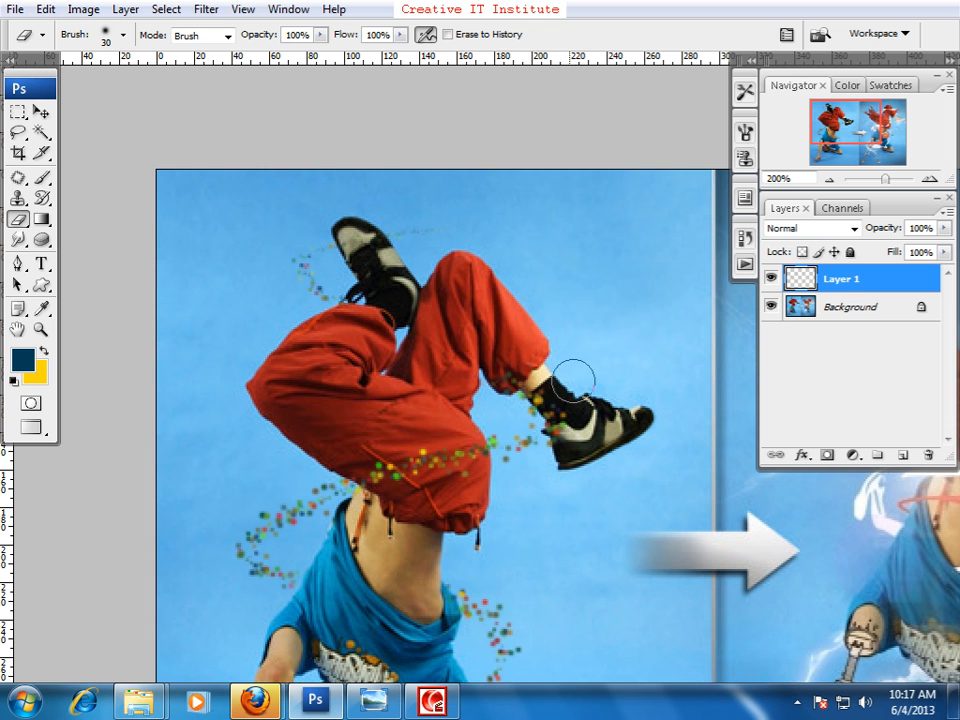
pyautogui.scroll(-1, 490, 365)
pyautogui.moveTo(521, 371)
pyautogui.mouseDown()
pyautogui.moveTo(540, 388)
pyautogui.moveTo(506, 381)
pyautogui.moveTo(532, 384)
pyautogui.moveTo(552, 410)
pyautogui.moveTo(574, 390)
pyautogui.moveTo(573, 358)
pyautogui.mouseUp()
pyautogui.hotkey('ctrl', '-')
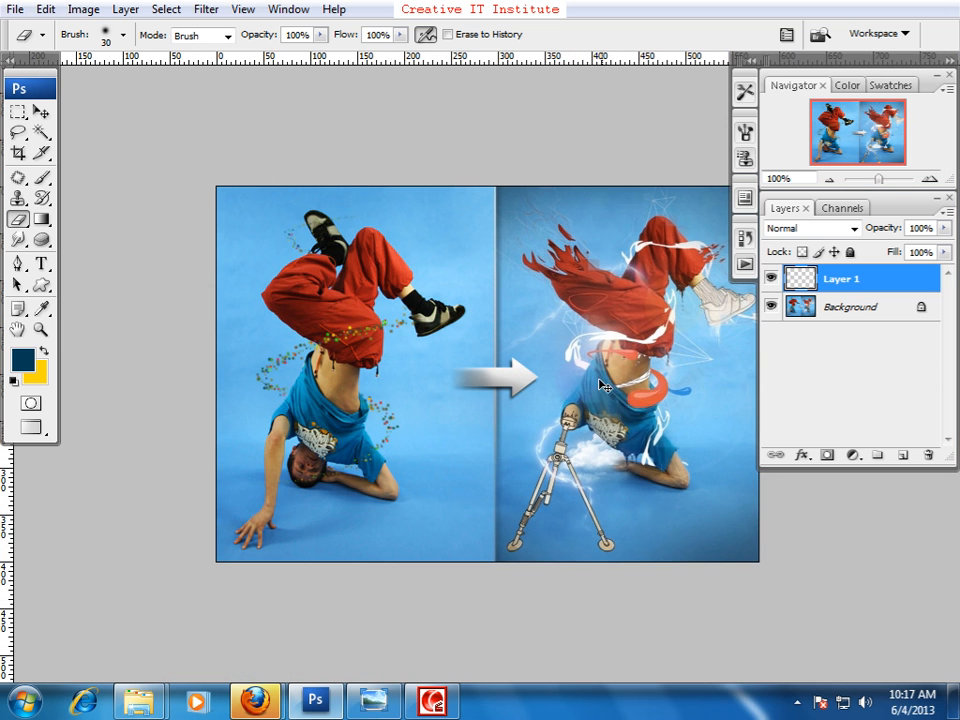
pyautogui.moveTo(457, 456); pyautogui.dragTo(479, 468)
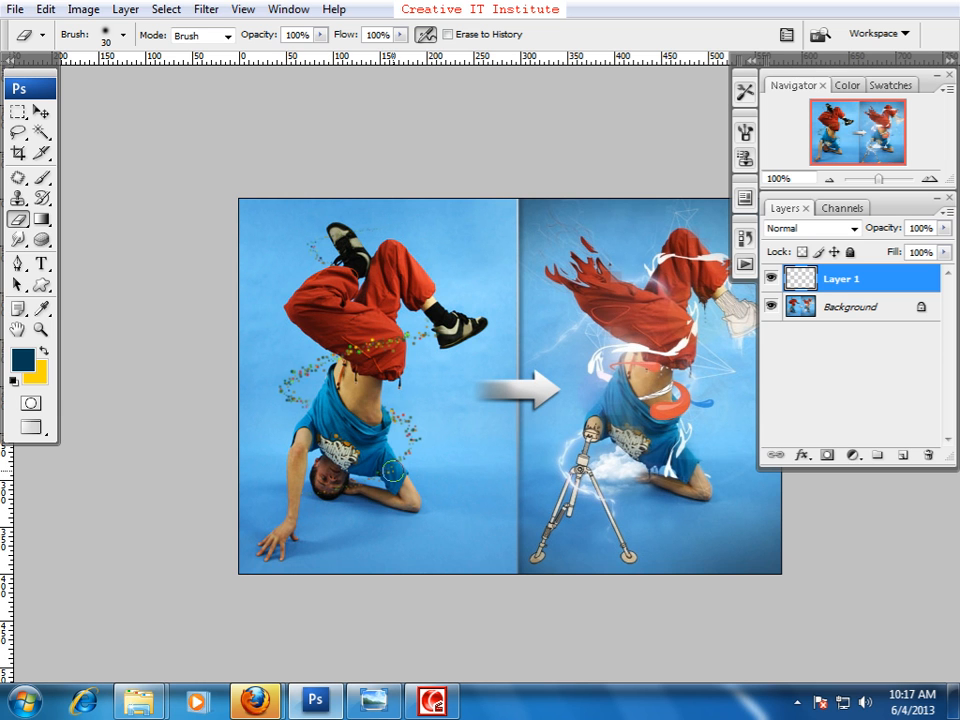
# Step: Examine the ribbons, light trails and other effects on the finished dancer example up close
pyautogui.click(42, 112)
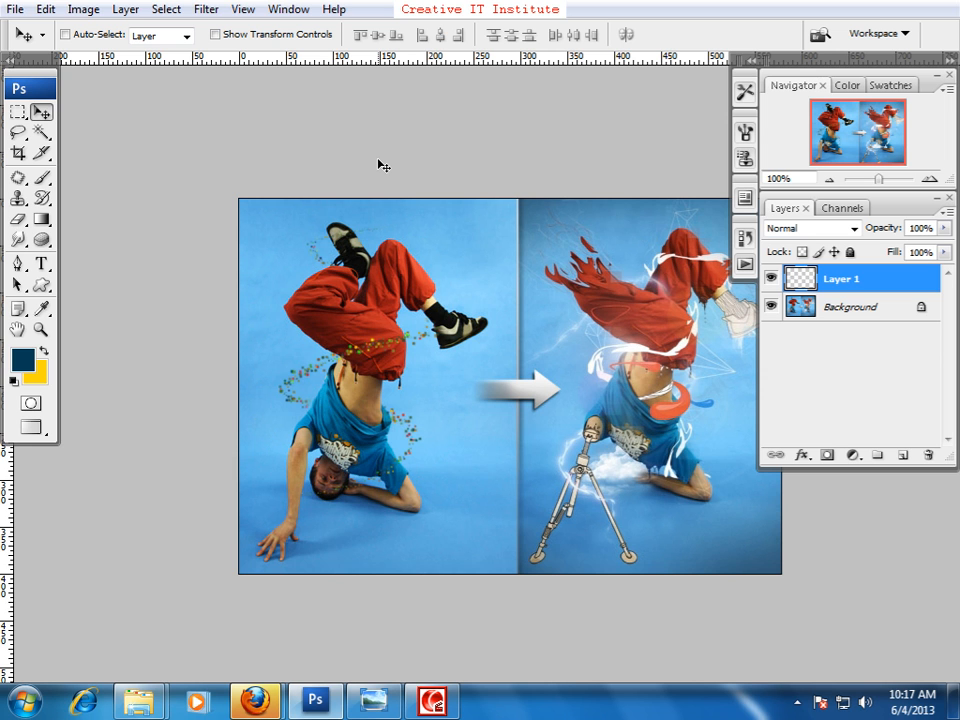
pyautogui.moveTo(592, 394); pyautogui.dragTo(305, 423)
pyautogui.hotkey('ctrl', '+')
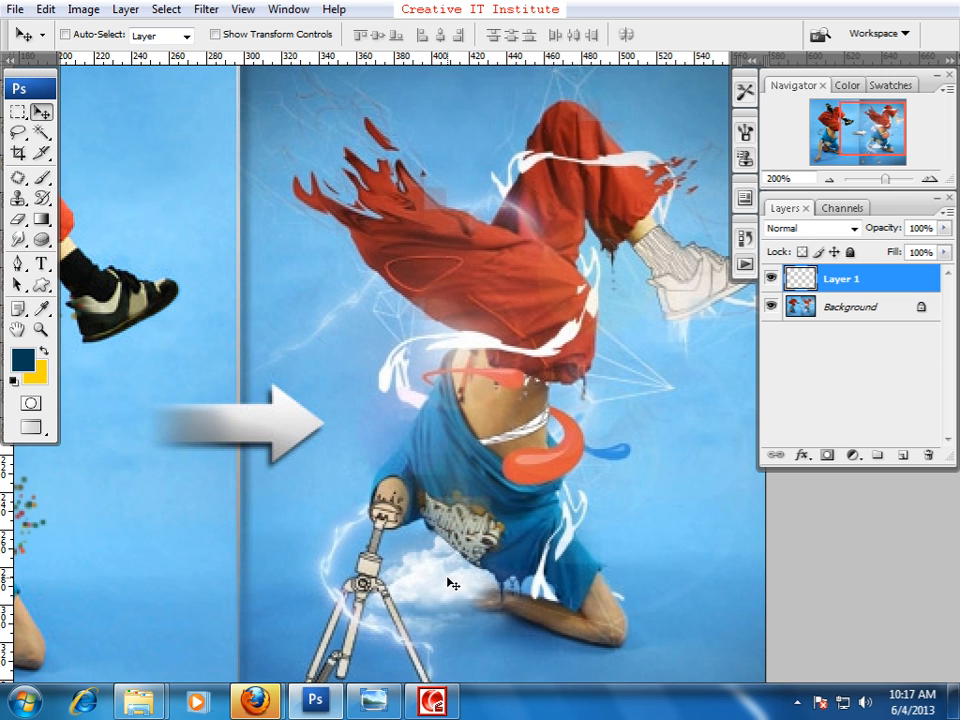
pyautogui.press('f')
pyautogui.press('f')
pyautogui.moveTo(621, 388)
pyautogui.mouseDown()
pyautogui.moveTo(660, 396)
pyautogui.moveTo(636, 401)
pyautogui.mouseUp()
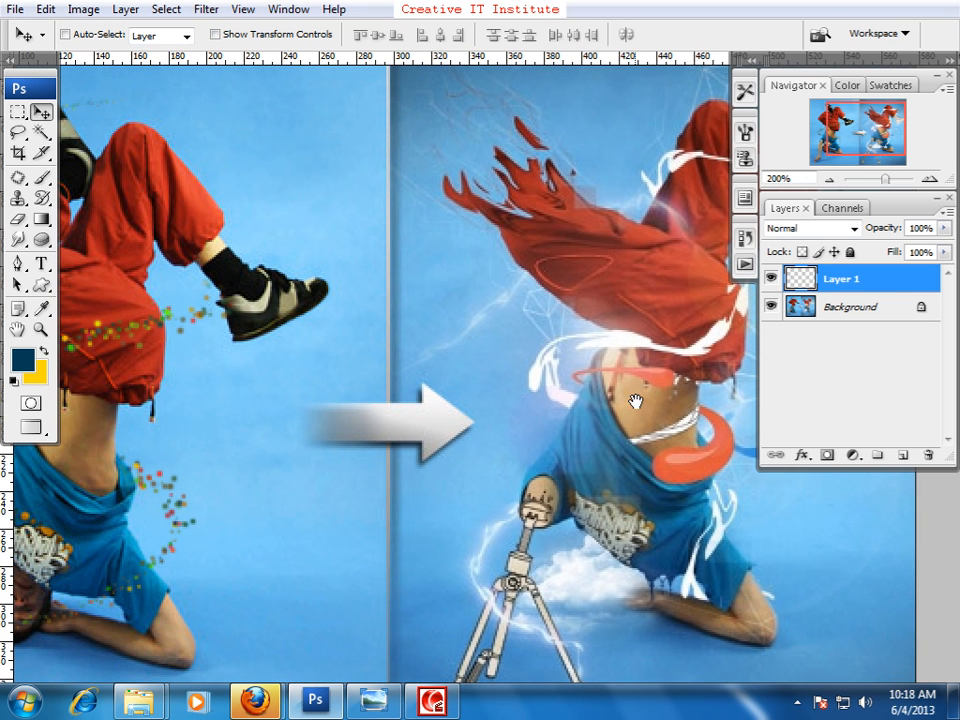
# Step: Reset the foreground and background colours to black and white, and minimise the program to show the desktop
pyautogui.press('d')
pyautogui.press('f')
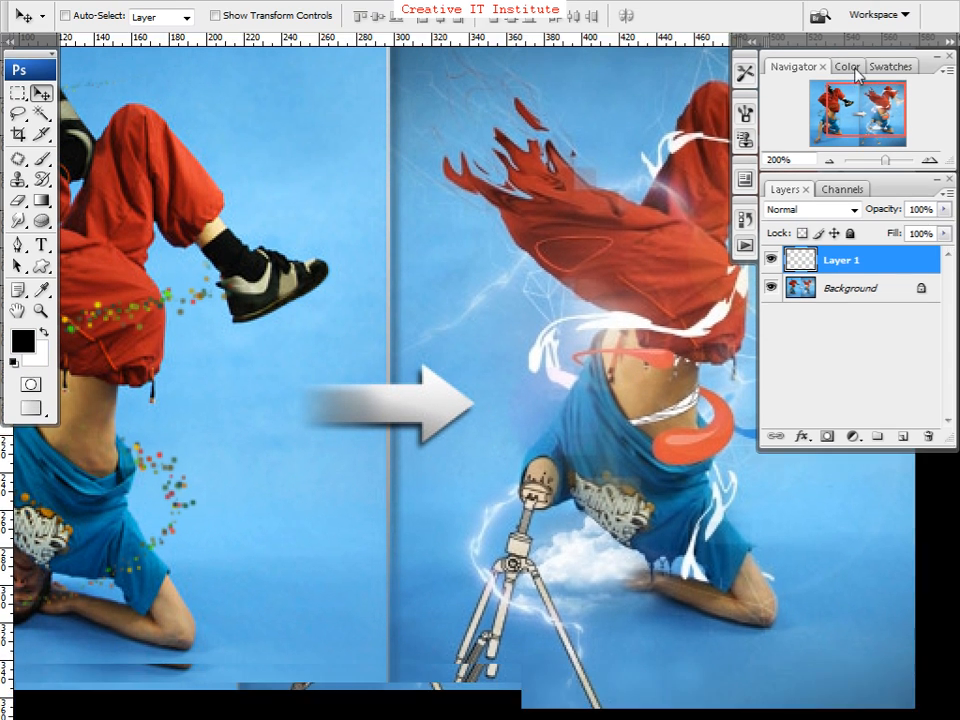
pyautogui.press('f')
pyautogui.click(878, 8)
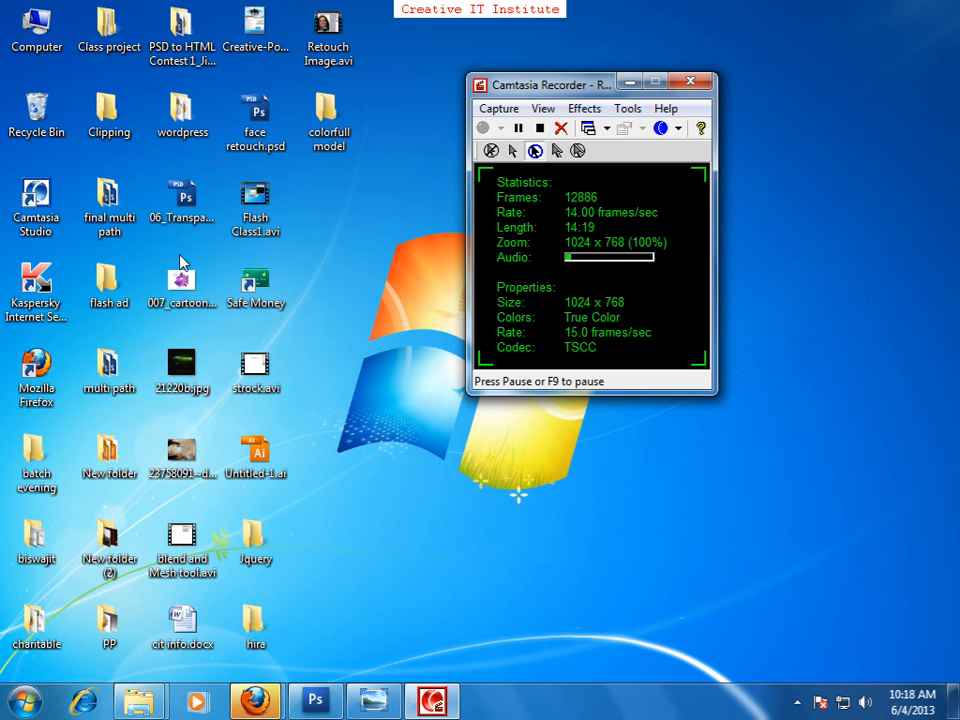
# Step: Open the image 21220b.jpg from the desktop in Windows Photo Viewer
pyautogui.click(265, 215)
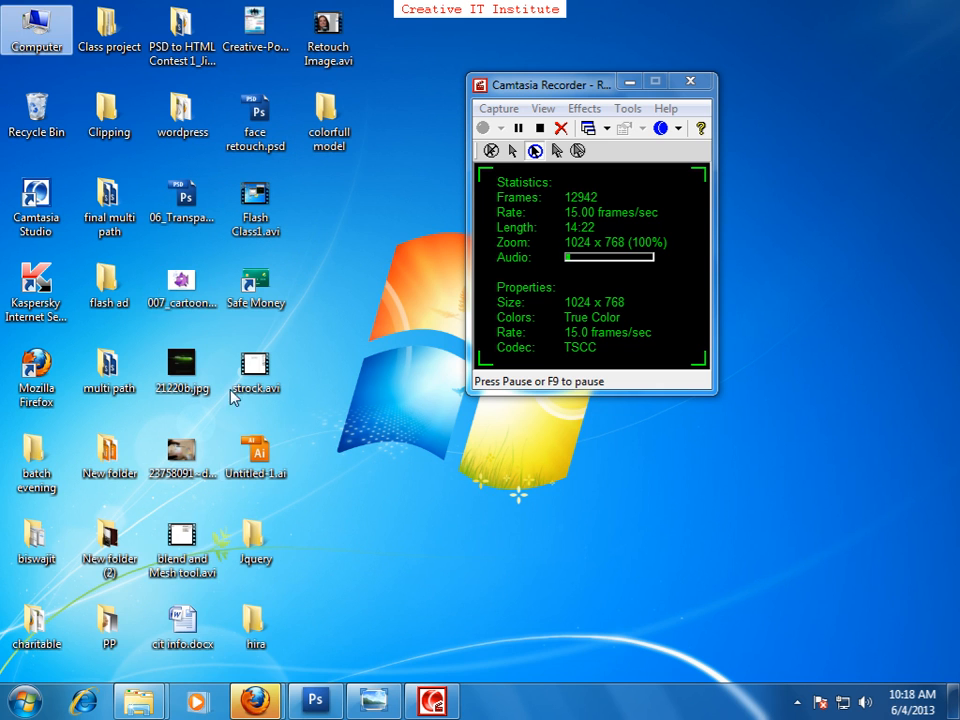
pyautogui.click(172, 577)
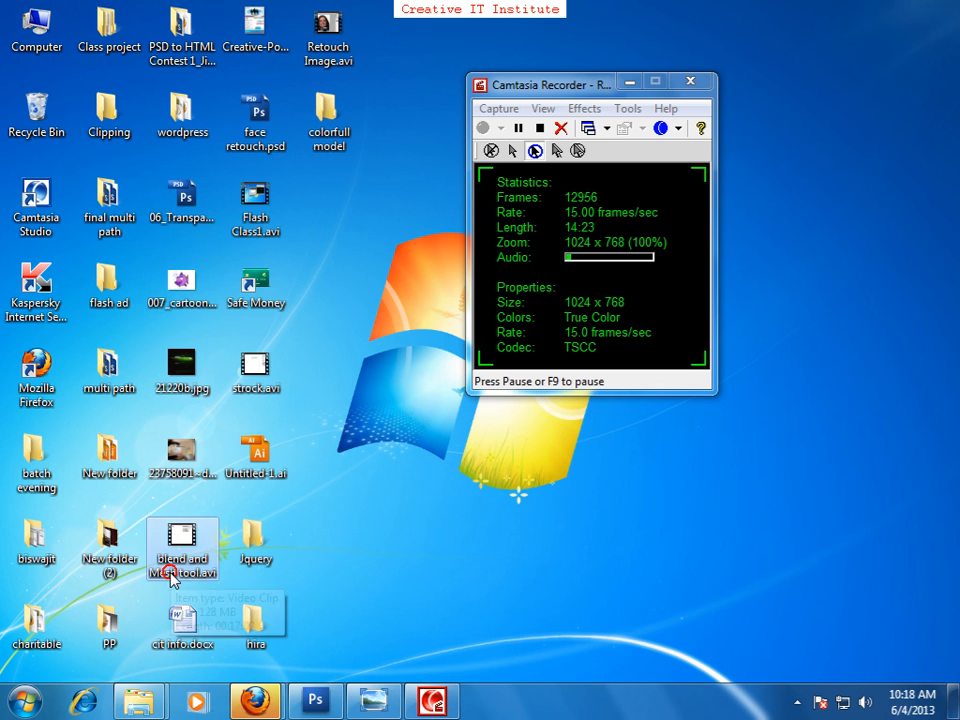
pyautogui.click(256, 368)
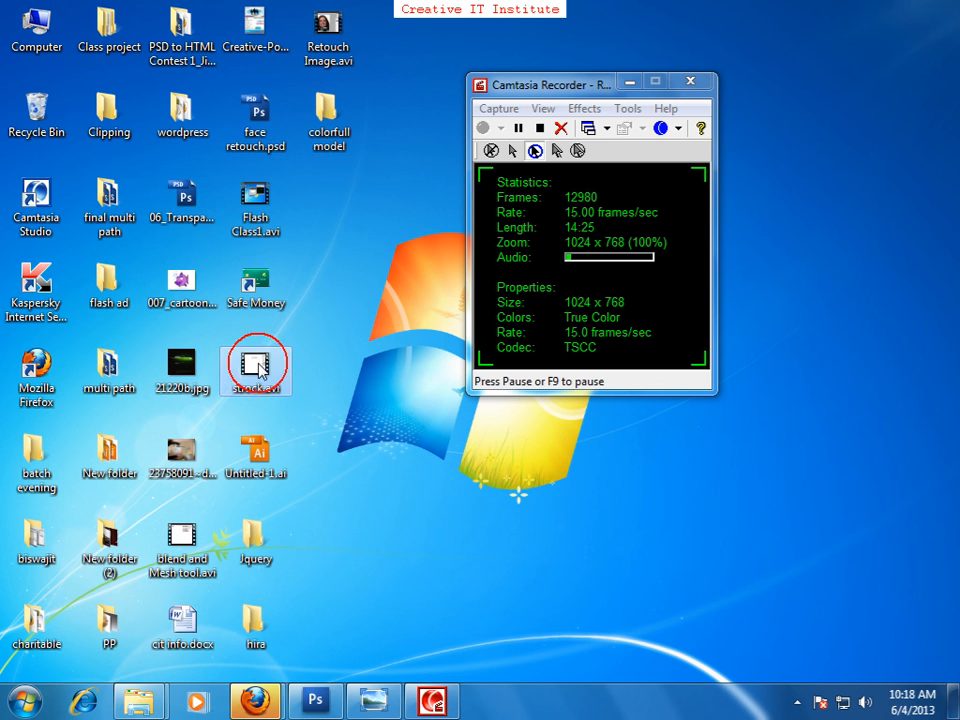
pyautogui.click(316, 120)
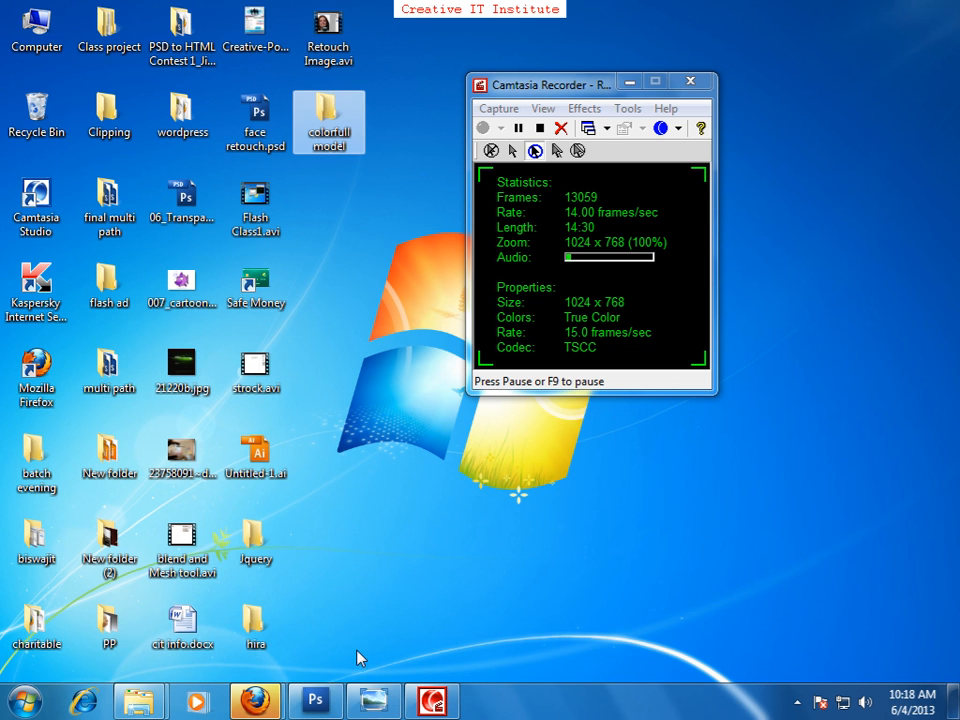
pyautogui.click(347, 591)
pyautogui.click(212, 452)
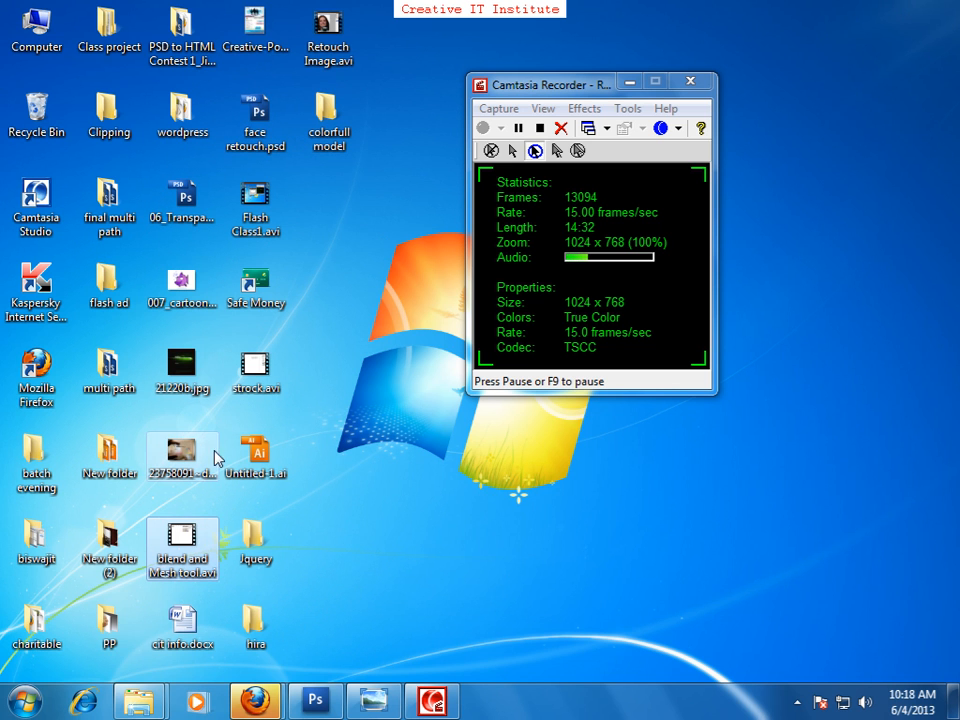
pyautogui.doubleClick(186, 368)
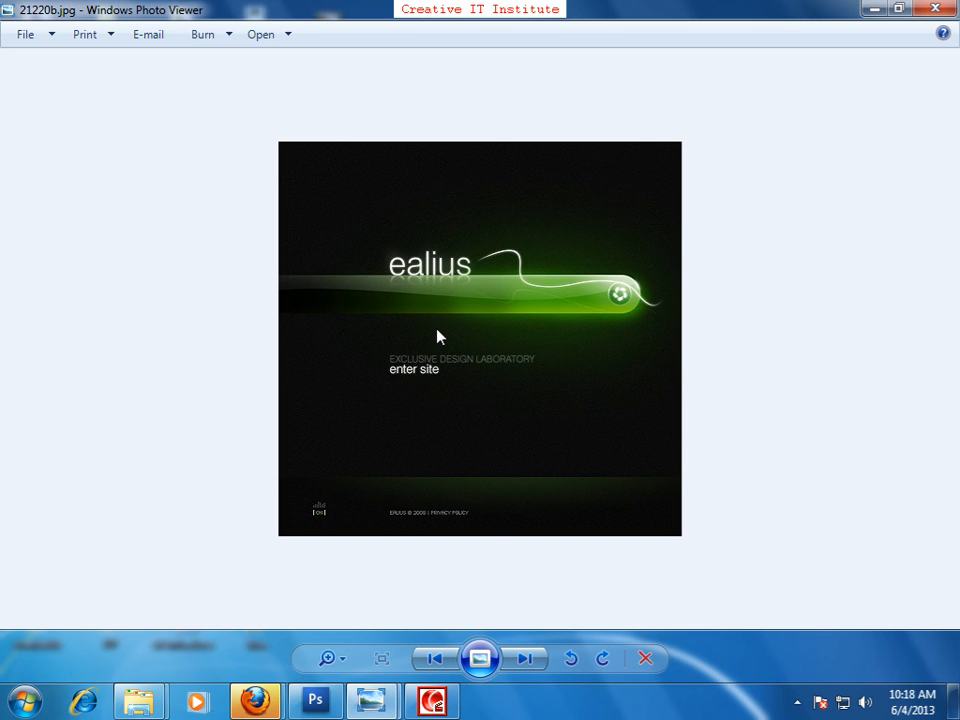
# Step: Open 21220b.jpg in Adobe Photoshop CS3 Extended and show it in full-screen mode with the menu bar
pyautogui.rightClick(543, 317)
pyautogui.moveTo(704, 330)
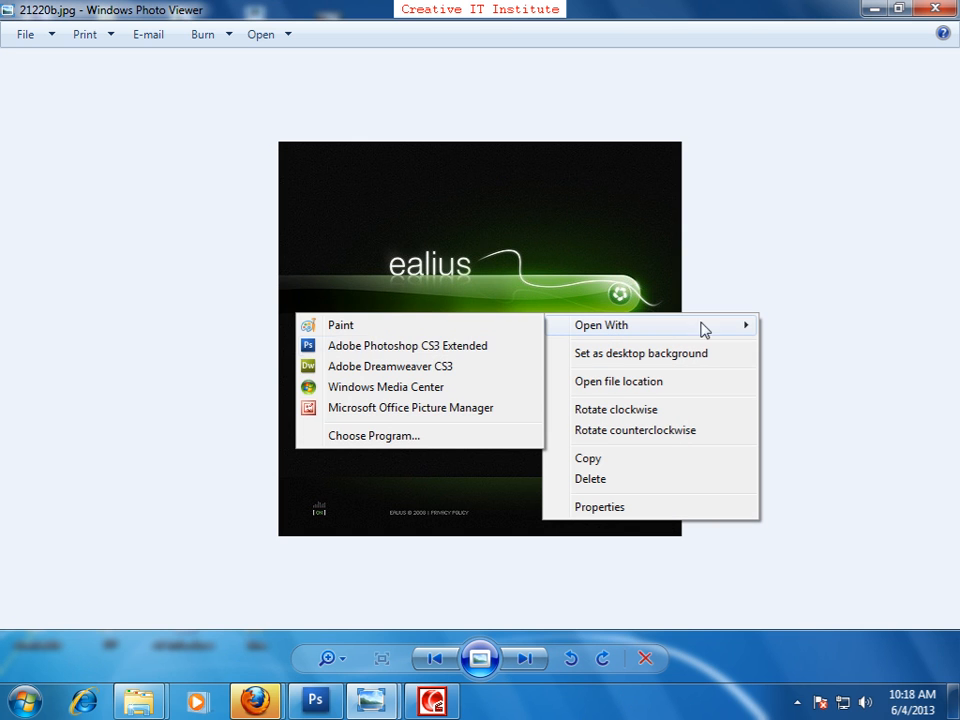
pyautogui.click(318, 346)
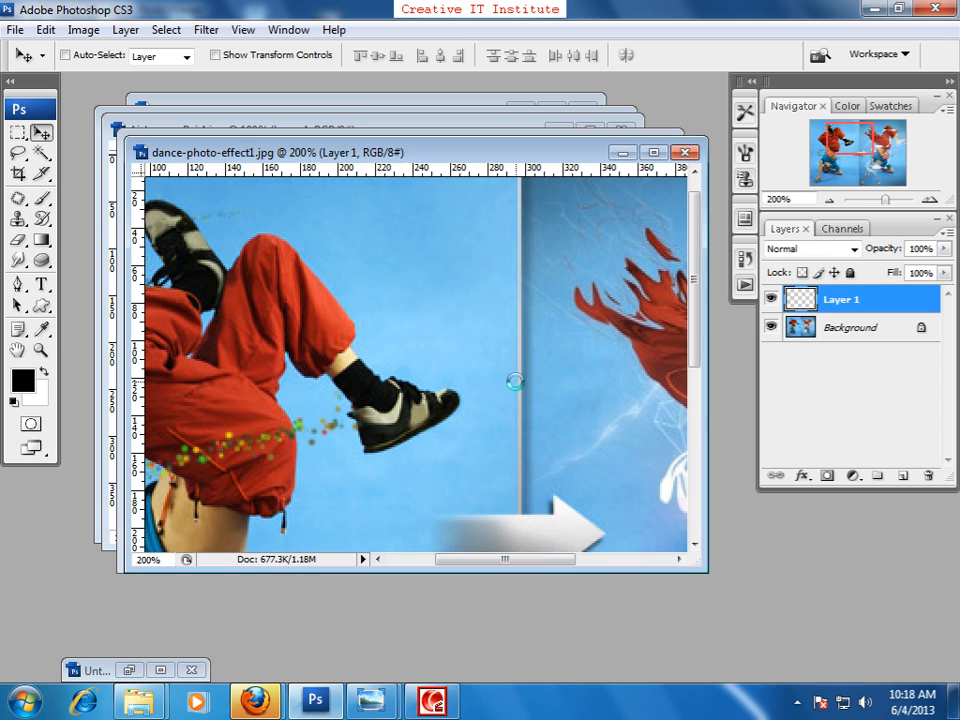
pyautogui.press('f')
pyautogui.press('f')
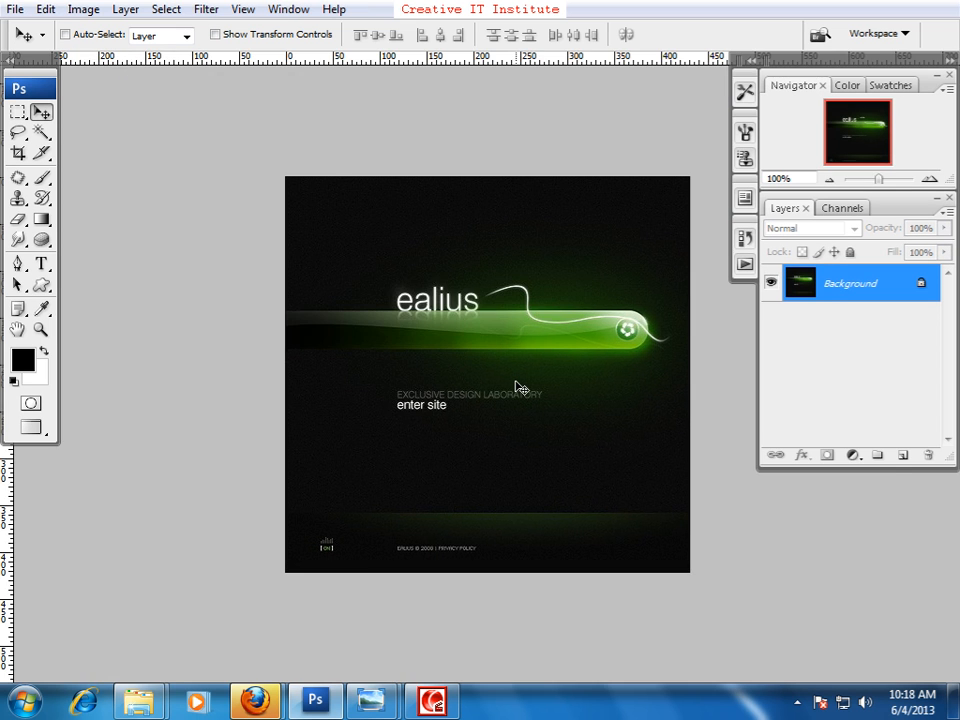
pyautogui.hotkey('ctrl', '+')
pyautogui.moveTo(516, 386); pyautogui.dragTo(358, 332)
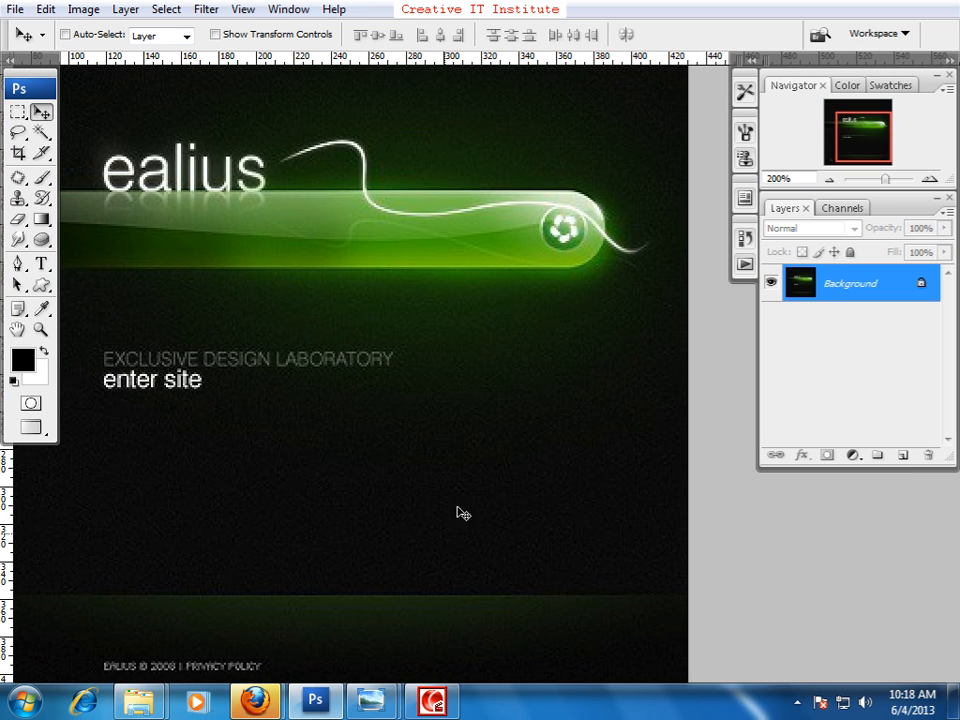
# Step: Draw a fully rounded rectangle path about 270 px wide and 42 px high below "enter site" and convert it to a selection
pyautogui.click(41, 285)
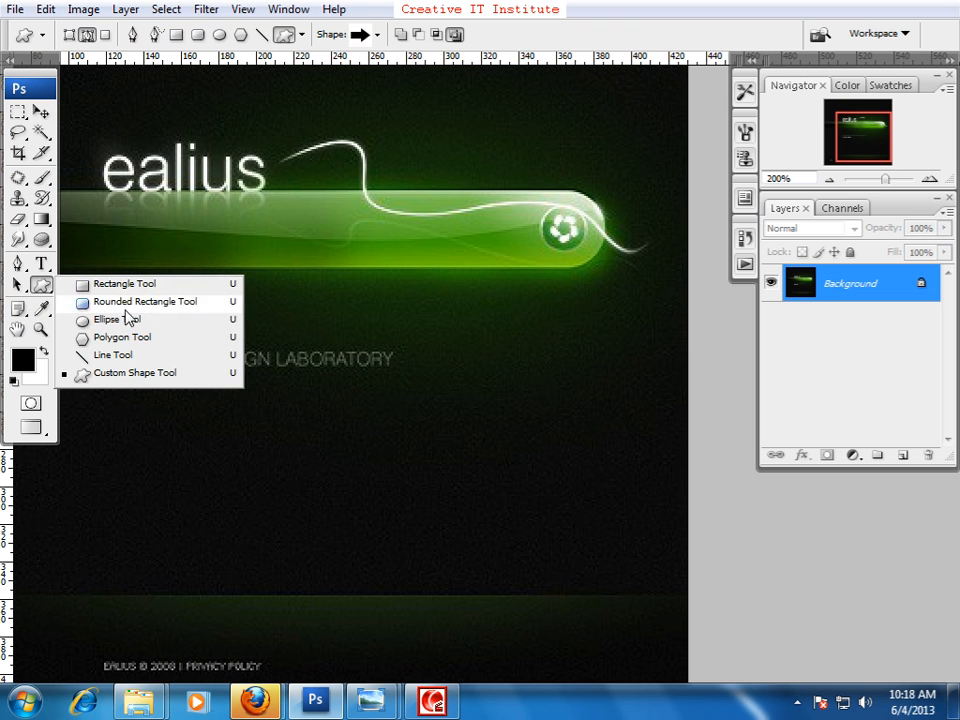
pyautogui.click(104, 304)
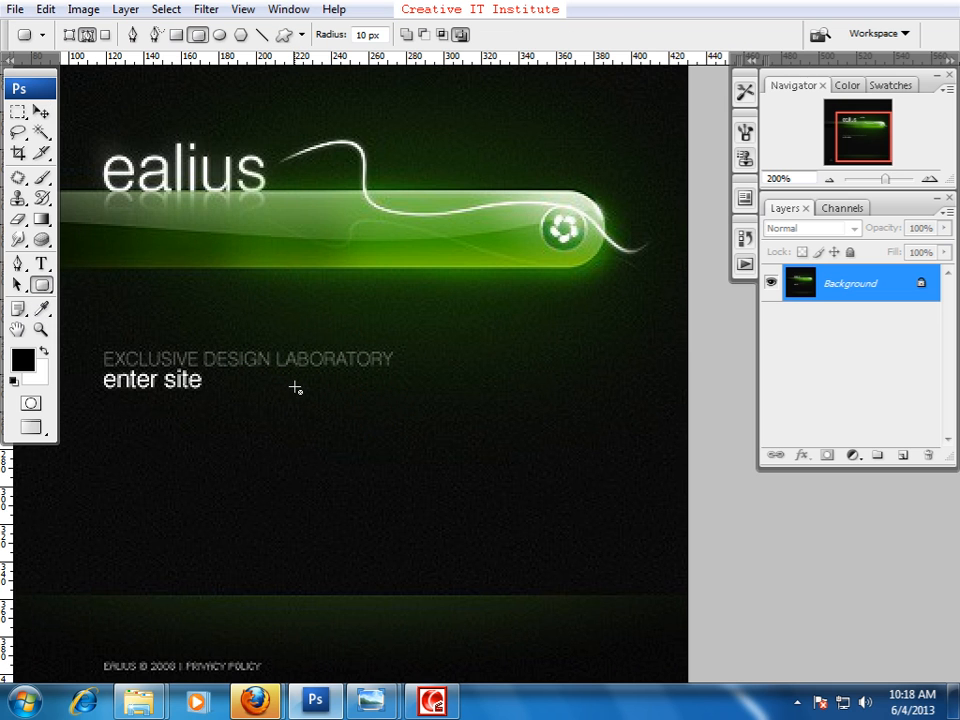
pyautogui.click(368, 35)
pyautogui.moveTo(253, 413); pyautogui.dragTo(606, 497)
pyautogui.hotkey('ctrl', 'Return')
# Step: Sample the green of the glossy bar, fill the rounded selection with it on a new layer, and deselect
pyautogui.click(41, 308)
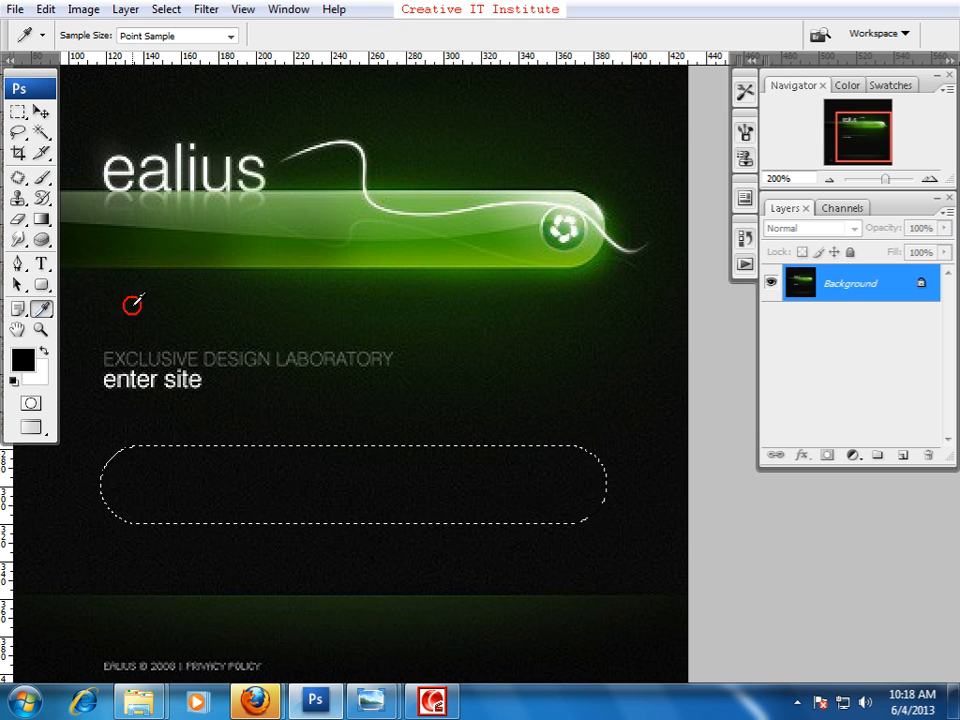
pyautogui.click(434, 256)
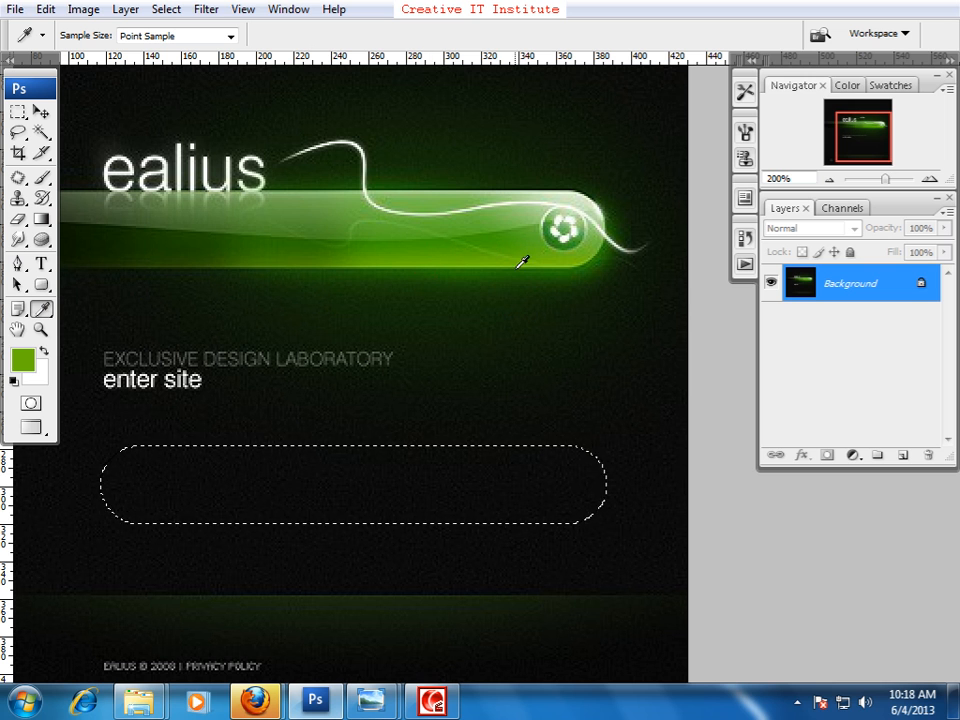
pyautogui.click(900, 458)
pyautogui.hotkey('alt', 'BackSpace')
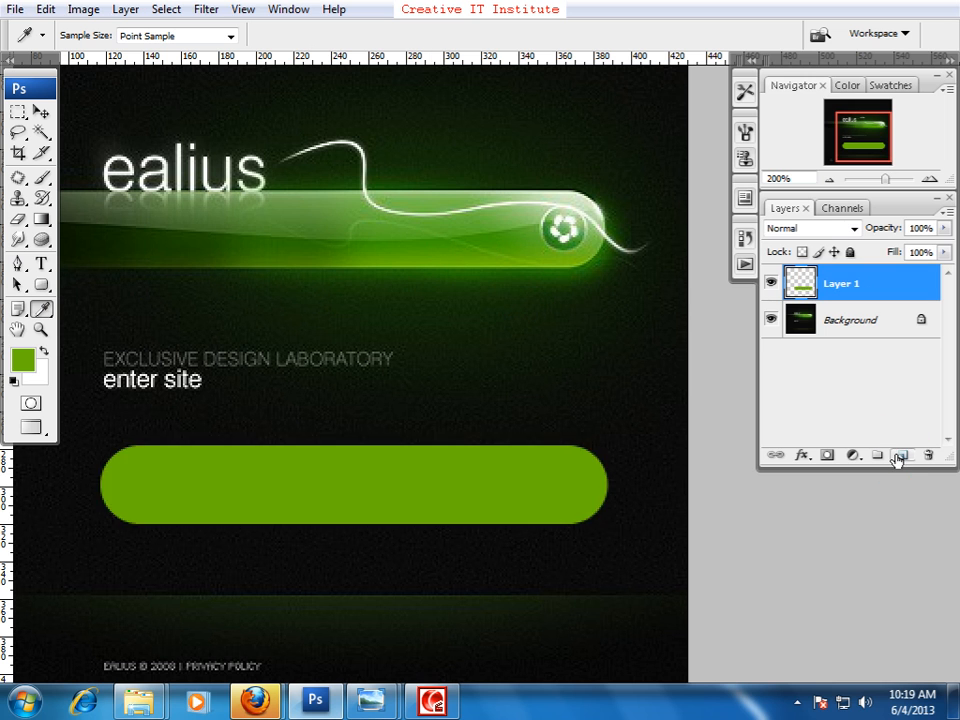
pyautogui.moveTo(510, 476)
pyautogui.mouseDown()
pyautogui.moveTo(499, 467)
pyautogui.moveTo(498, 476)
pyautogui.mouseUp()
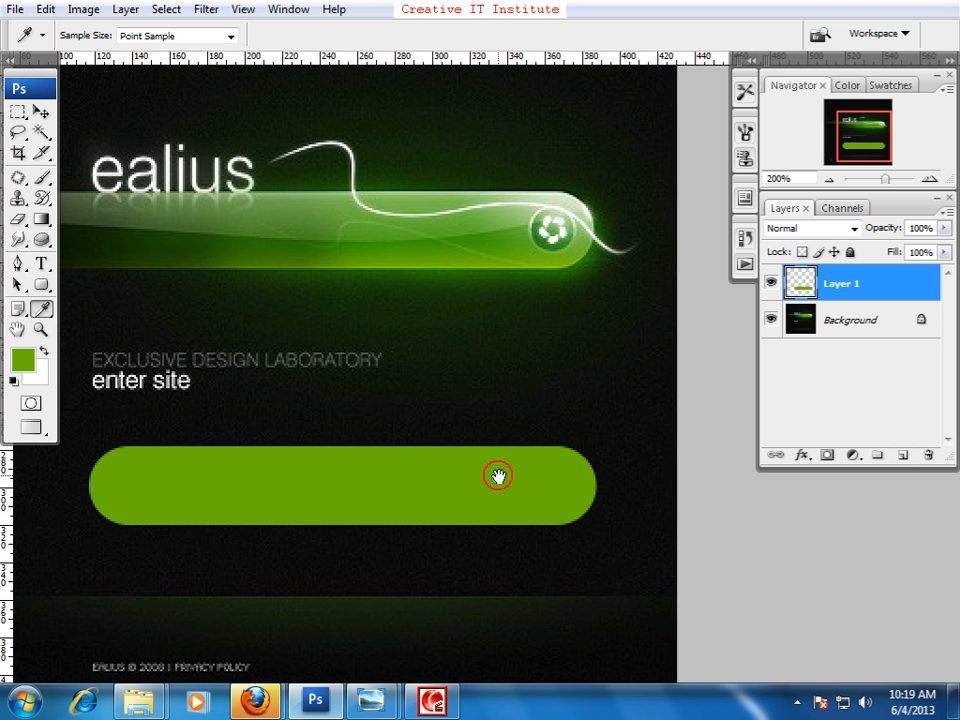
pyautogui.moveTo(251, 456); pyautogui.dragTo(260, 460)
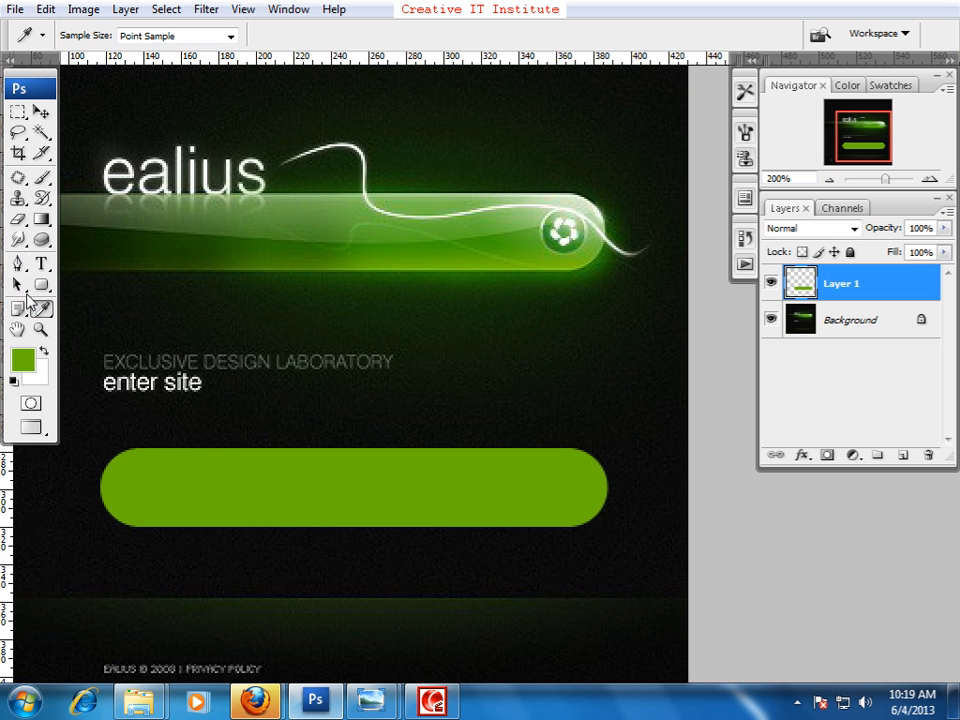
# Step: Draw a closed Pen path over the flat bar's upper part with a wavy lower edge, and convert it to a selection
pyautogui.click(17, 265)
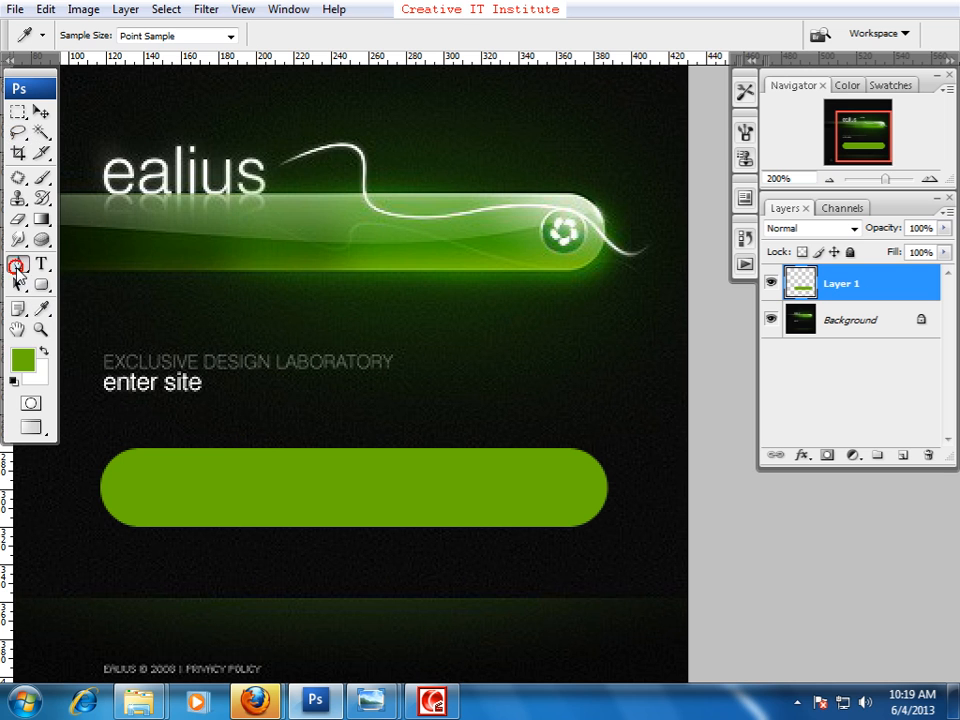
pyautogui.click(300, 437)
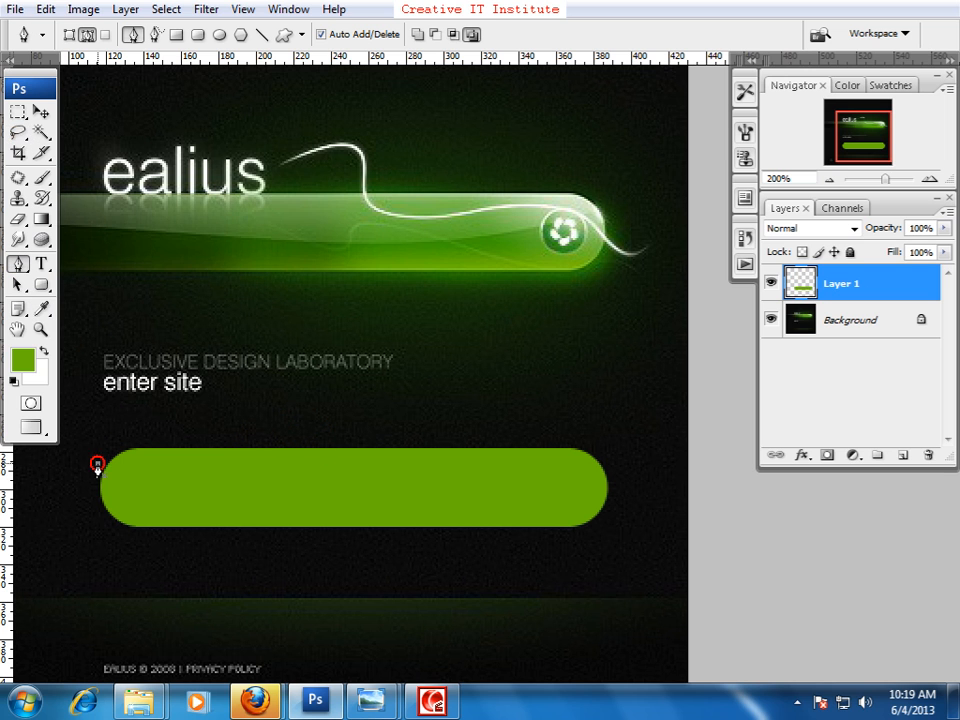
pyautogui.moveTo(280, 484); pyautogui.dragTo(365, 476)
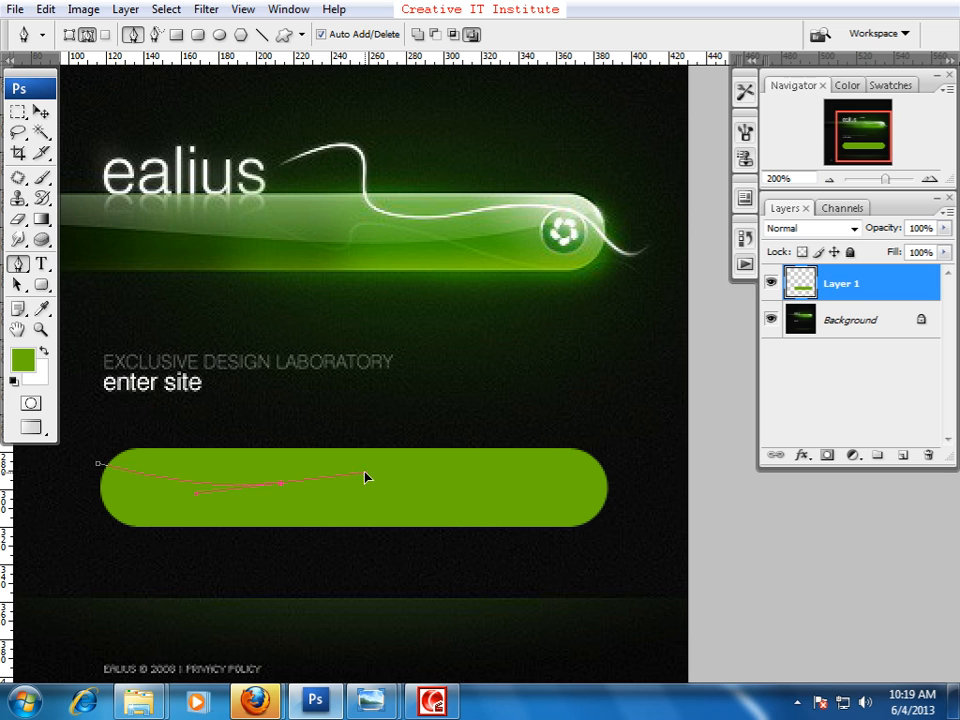
pyautogui.hotkey('ctrl', 'z')
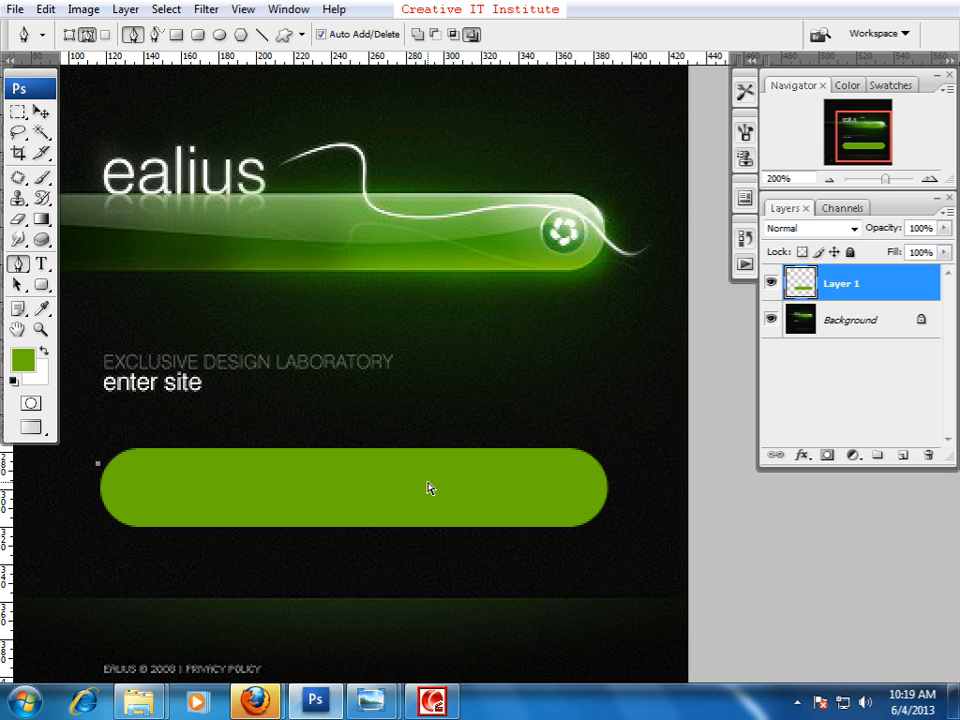
pyautogui.click(305, 490)
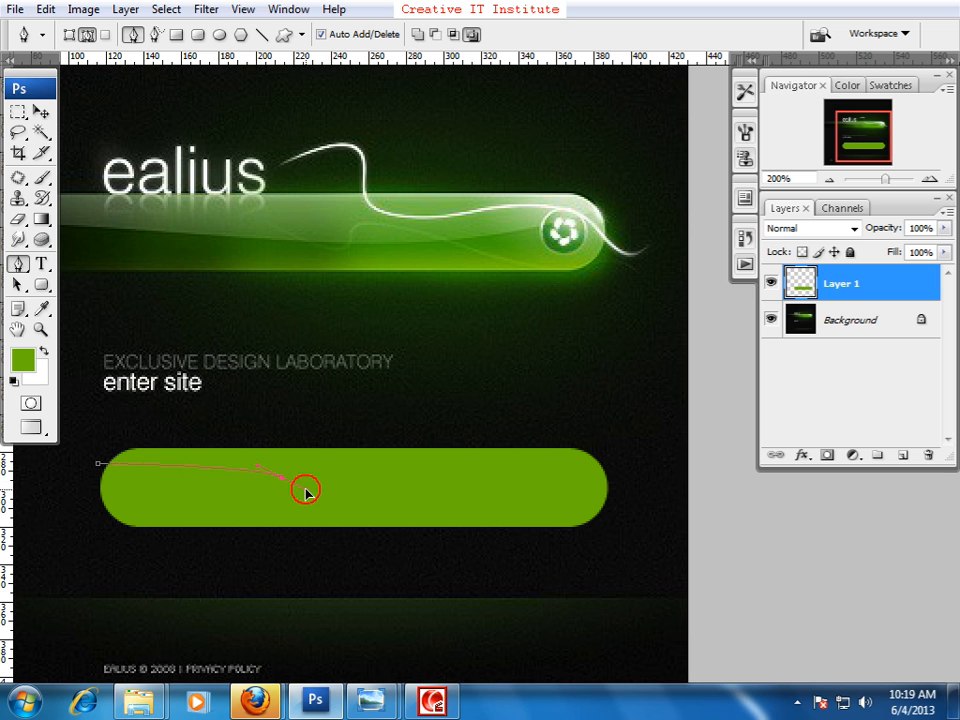
pyautogui.moveTo(485, 483); pyautogui.dragTo(527, 466)
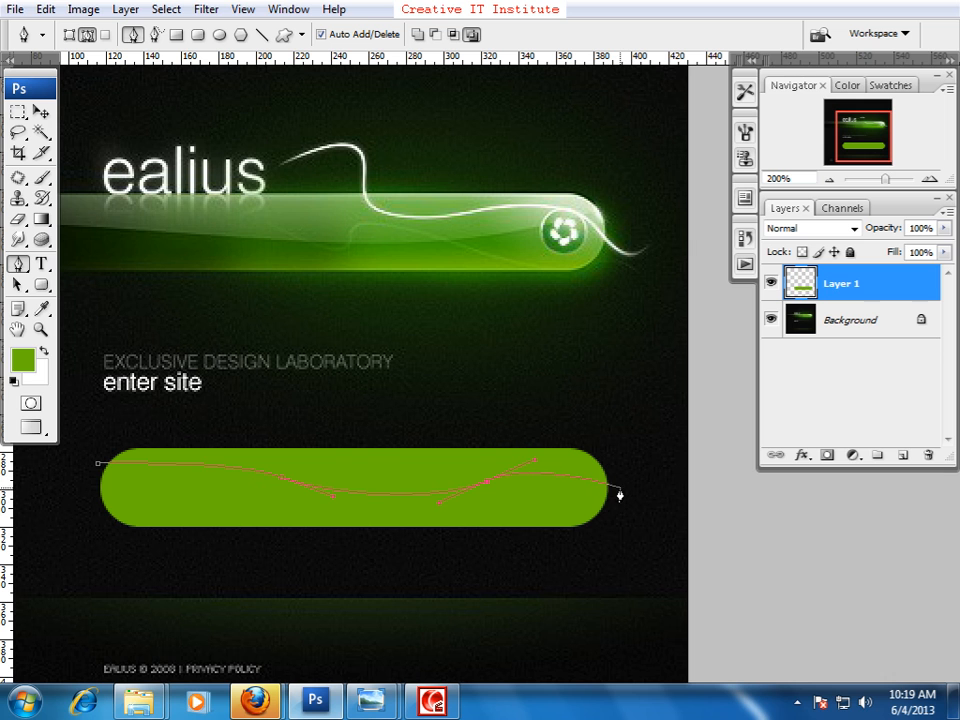
pyautogui.moveTo(621, 495); pyautogui.dragTo(651, 512)
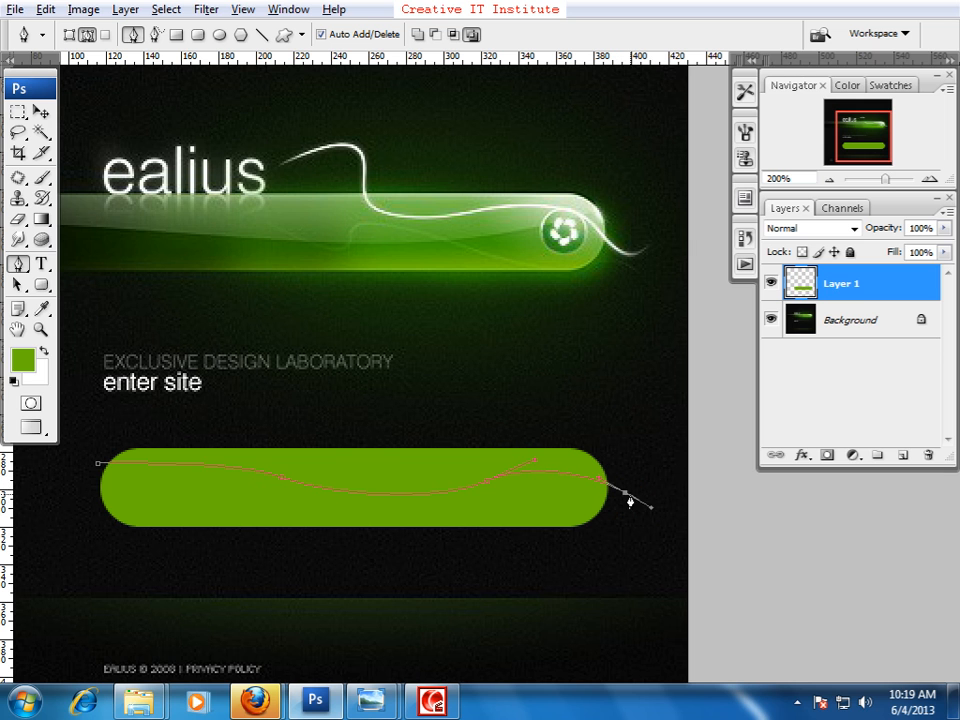
pyautogui.click(624, 415)
pyautogui.click(116, 415)
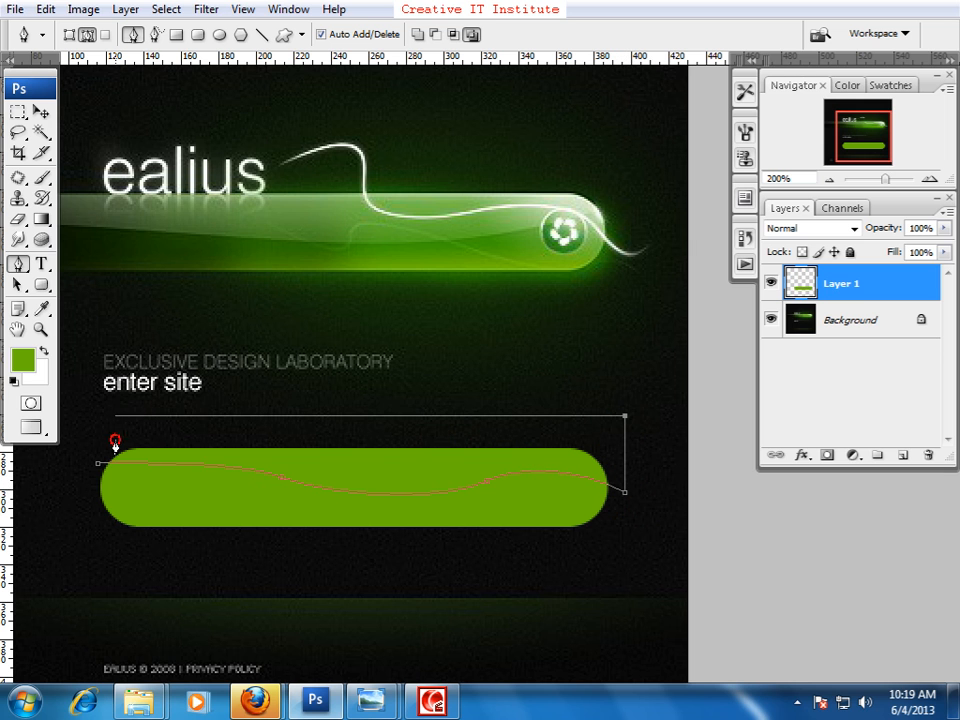
pyautogui.click(100, 468)
pyautogui.hotkey('ctrl', 'Return')
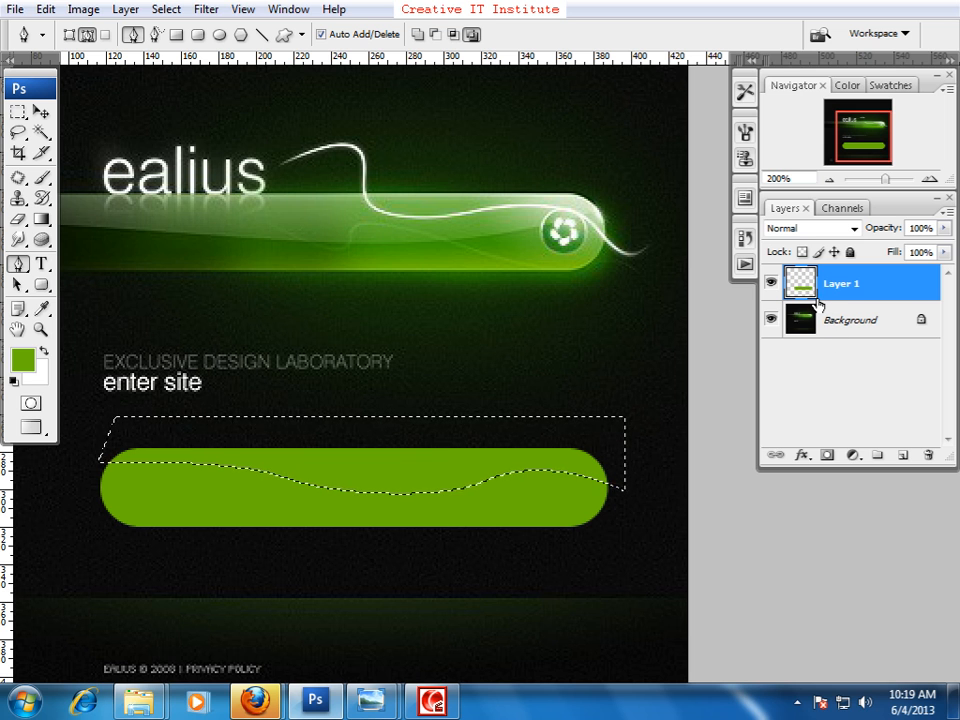
# Step: Copy the selected upper part of the bar to a new layer and check it with Layer 1 hidden, leaving Layer 1 shown
pyautogui.hotkey('ctrl', 'j')
pyautogui.click(770, 319)
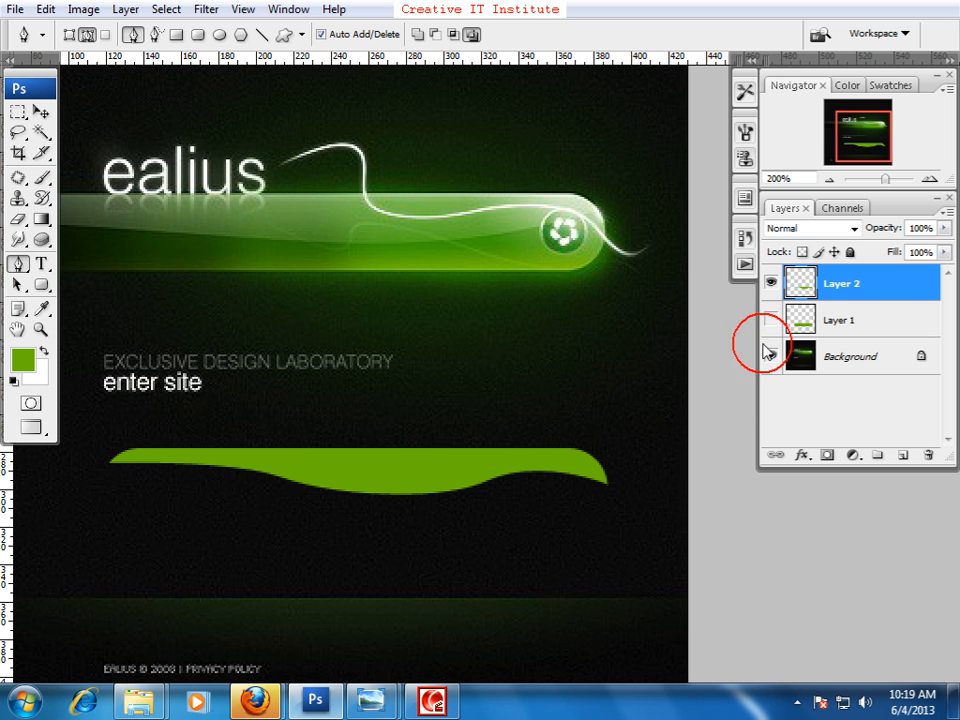
pyautogui.click(770, 319)
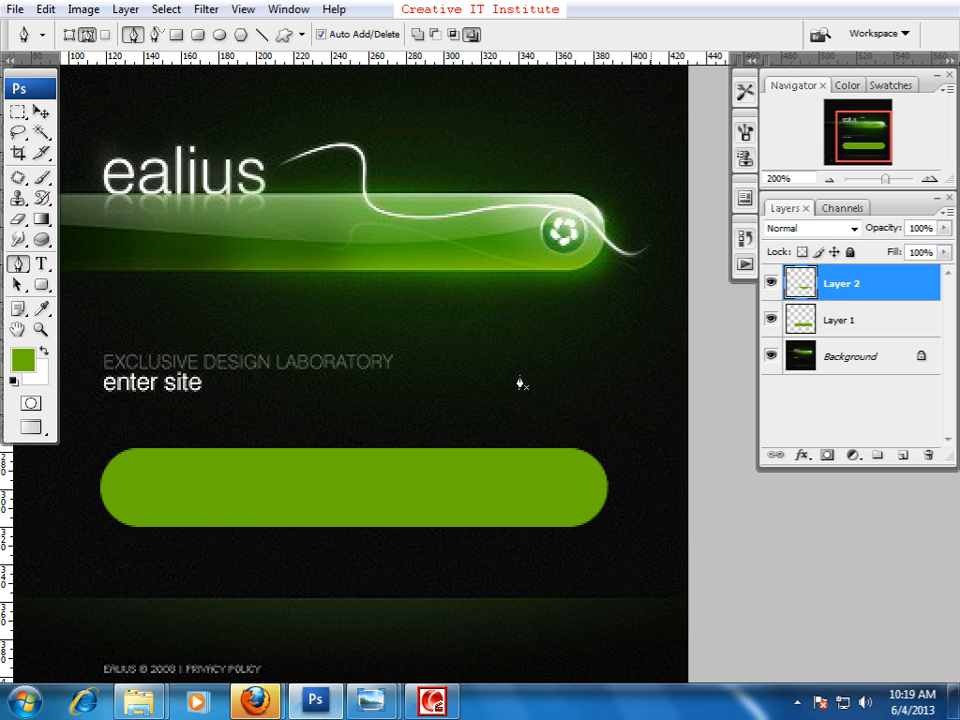
# Step: Lock Layer 2's transparent pixels and fill its wavy shape with a brighter lime green
pyautogui.click(41, 309)
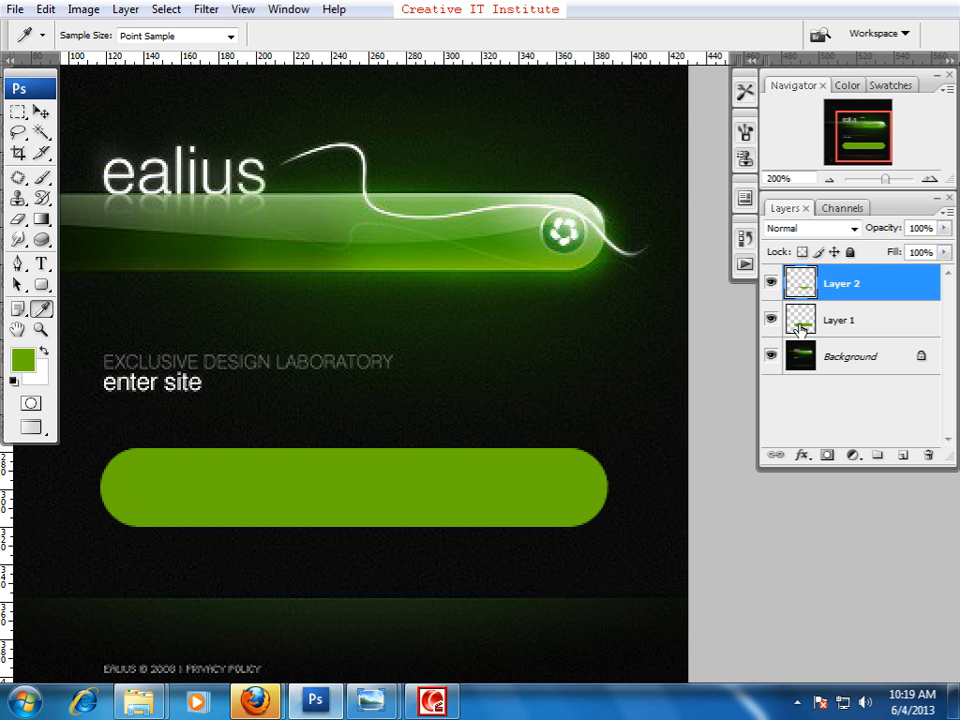
pyautogui.click(802, 253)
pyautogui.click(25, 362)
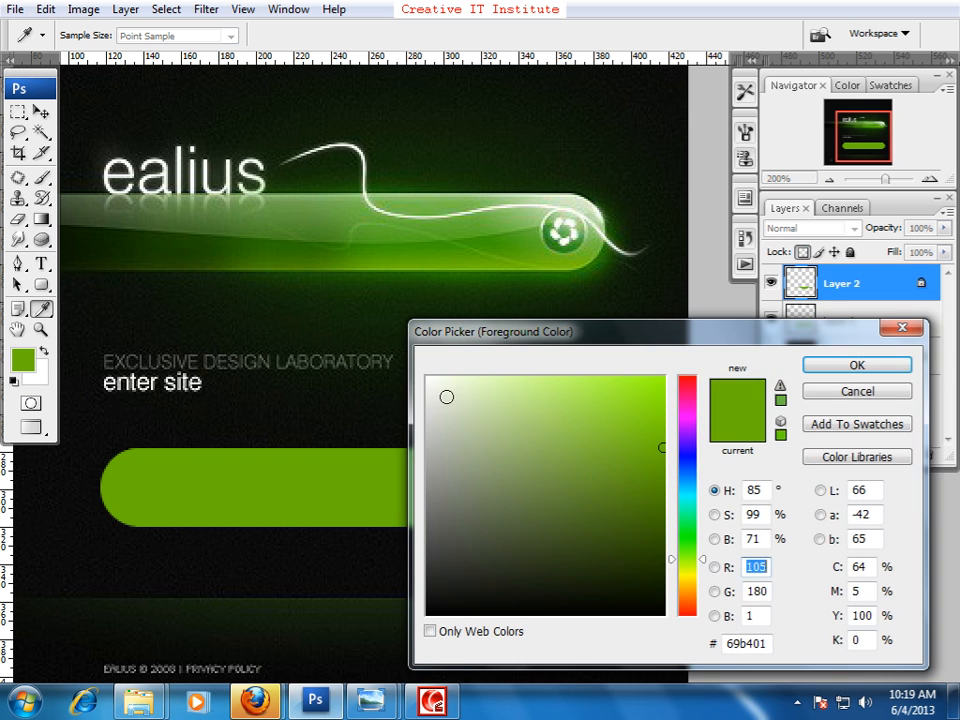
pyautogui.moveTo(643, 401); pyautogui.dragTo(656, 379)
pyautogui.click(828, 366)
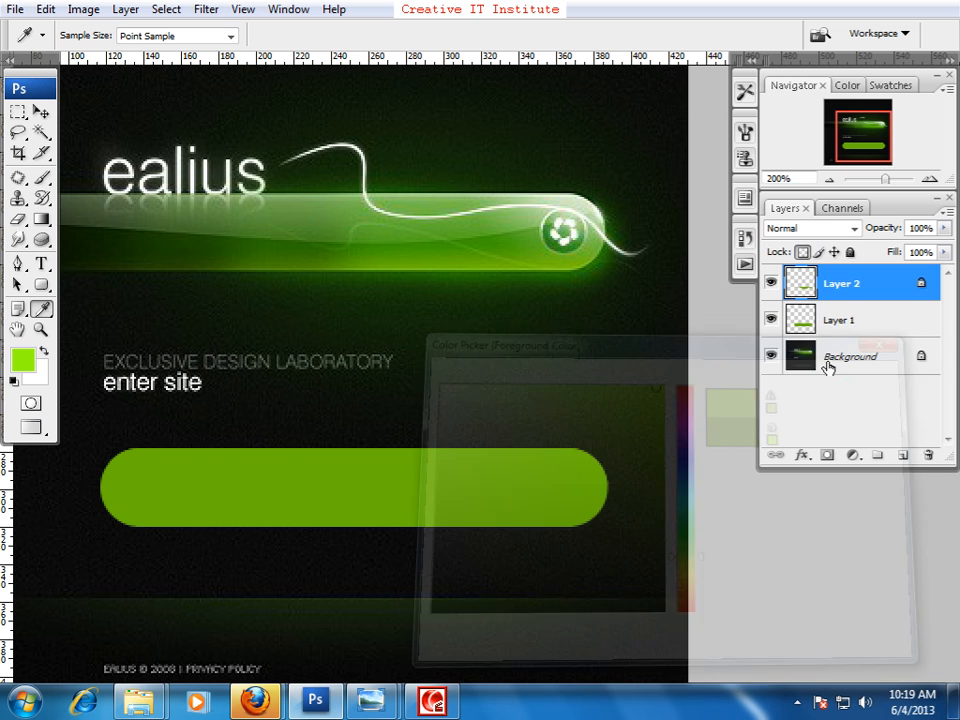
pyautogui.hotkey('alt', 'BackSpace')
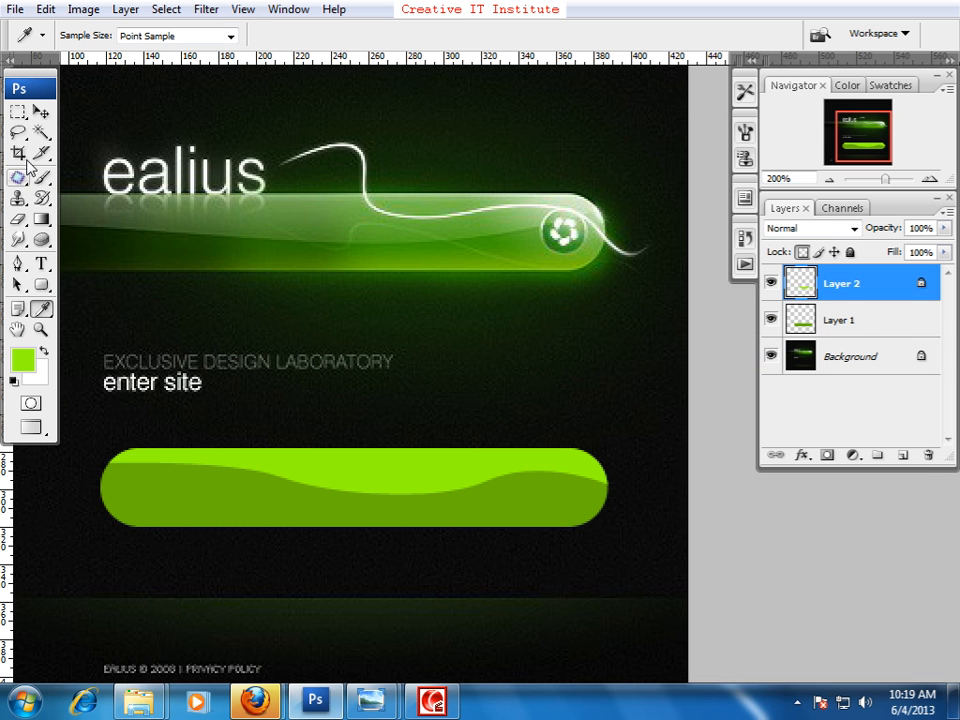
pyautogui.click(40, 110)
pyautogui.moveTo(466, 423); pyautogui.dragTo(470, 420)
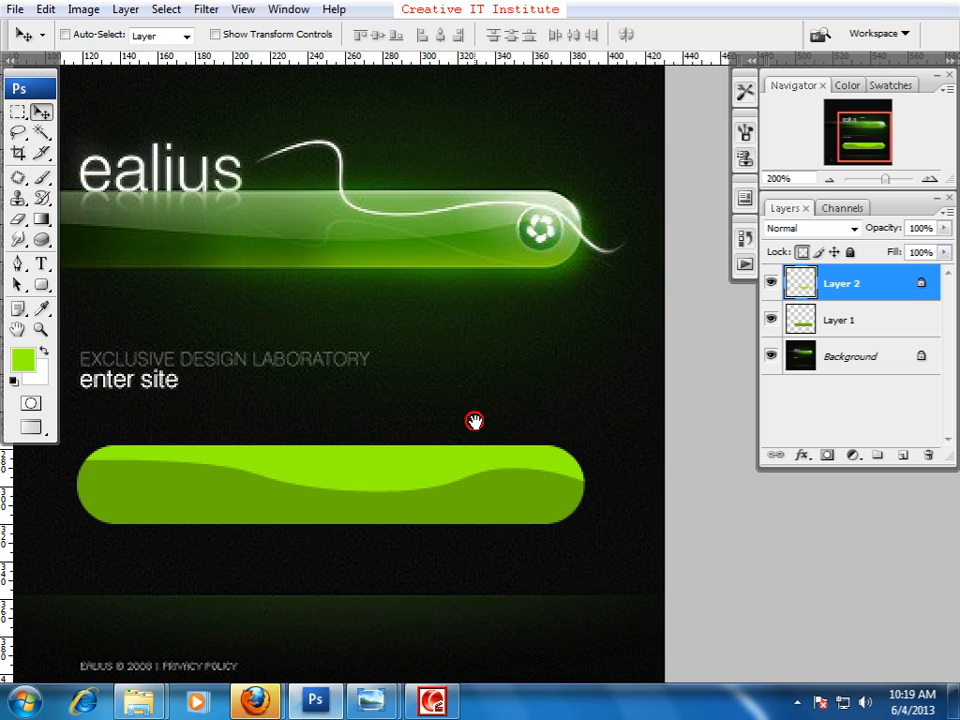
pyautogui.moveTo(592, 422); pyautogui.dragTo(587, 414)
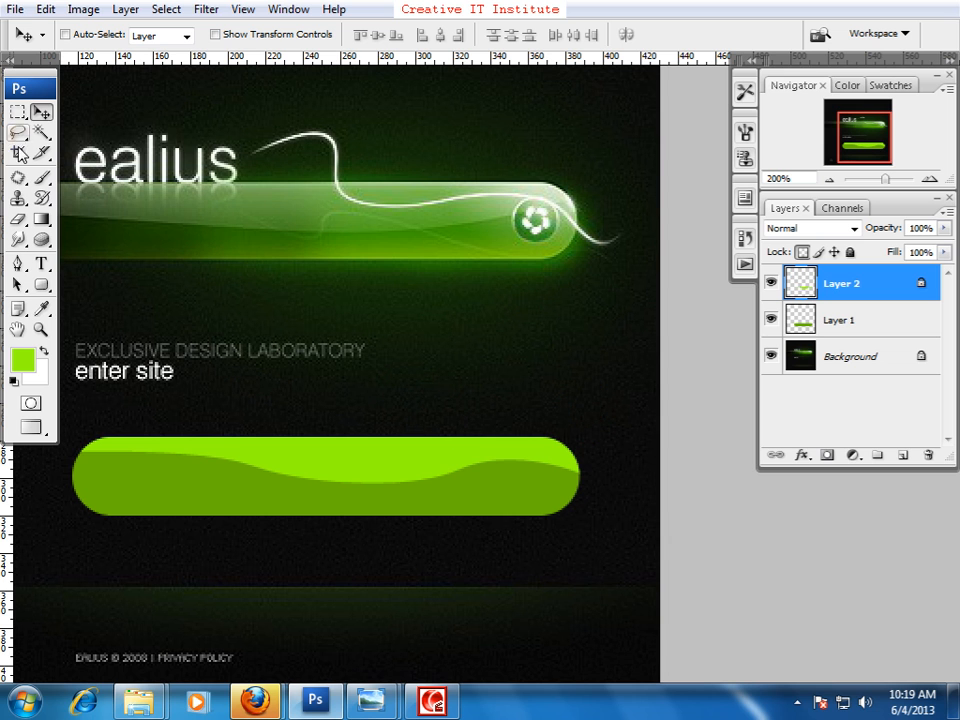
pyautogui.click(41, 177)
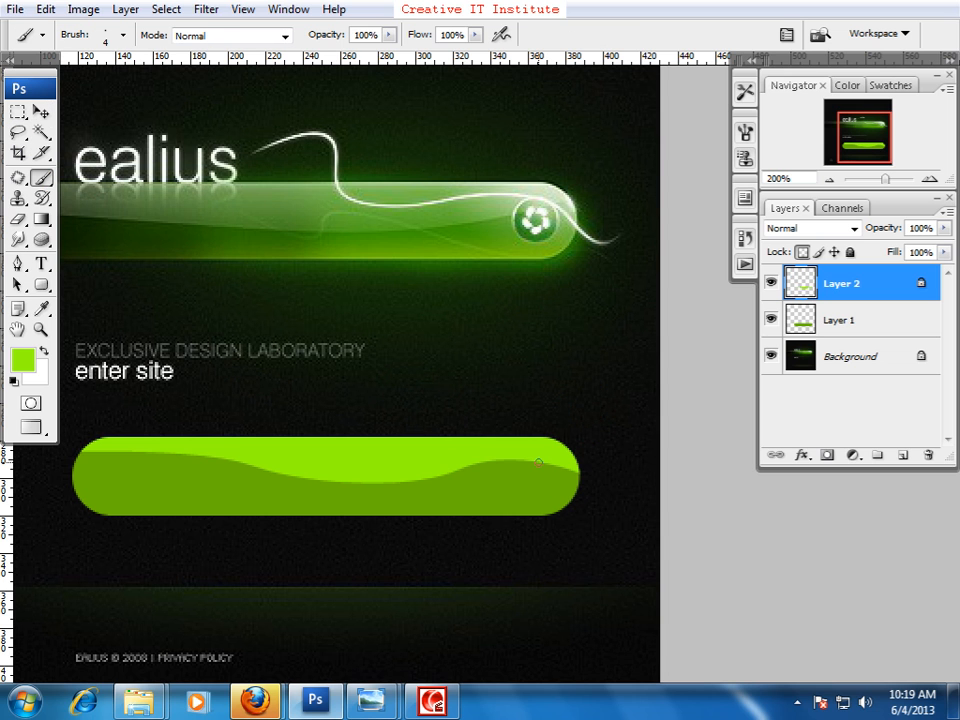
pyautogui.press(']')
pyautogui.press(']')
pyautogui.press(']')
pyautogui.press(']')
pyautogui.press(']')
pyautogui.press(']')
pyautogui.press(']')
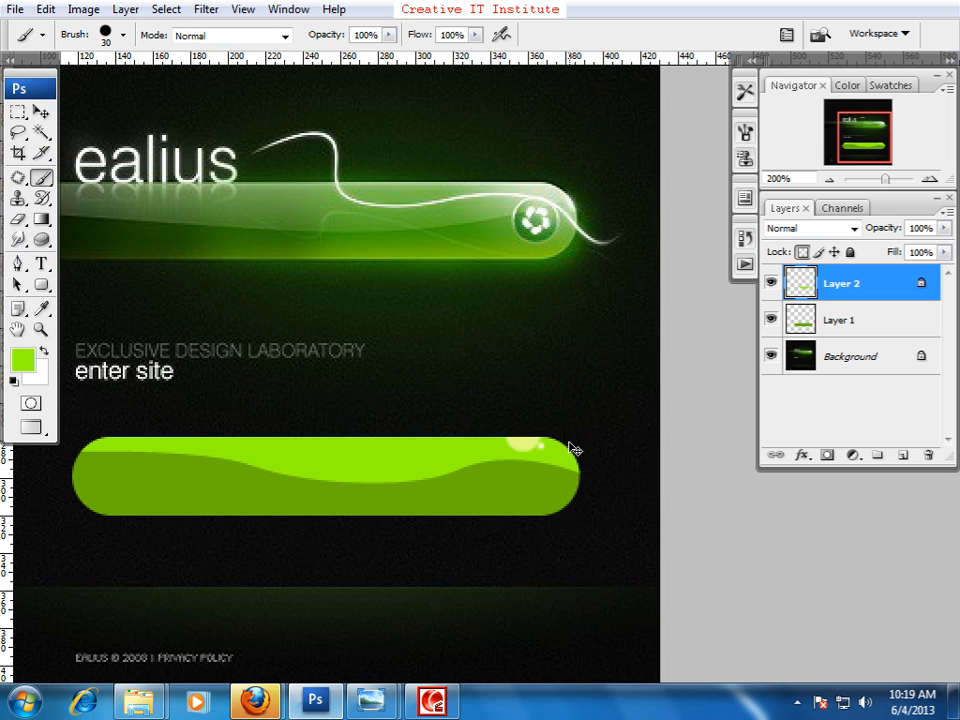
# Step: Choose the 19 px hard round brush, make white the foreground colour, and undo a test stroke on Layer 2
pyautogui.click(123, 35)
pyautogui.click(153, 192)
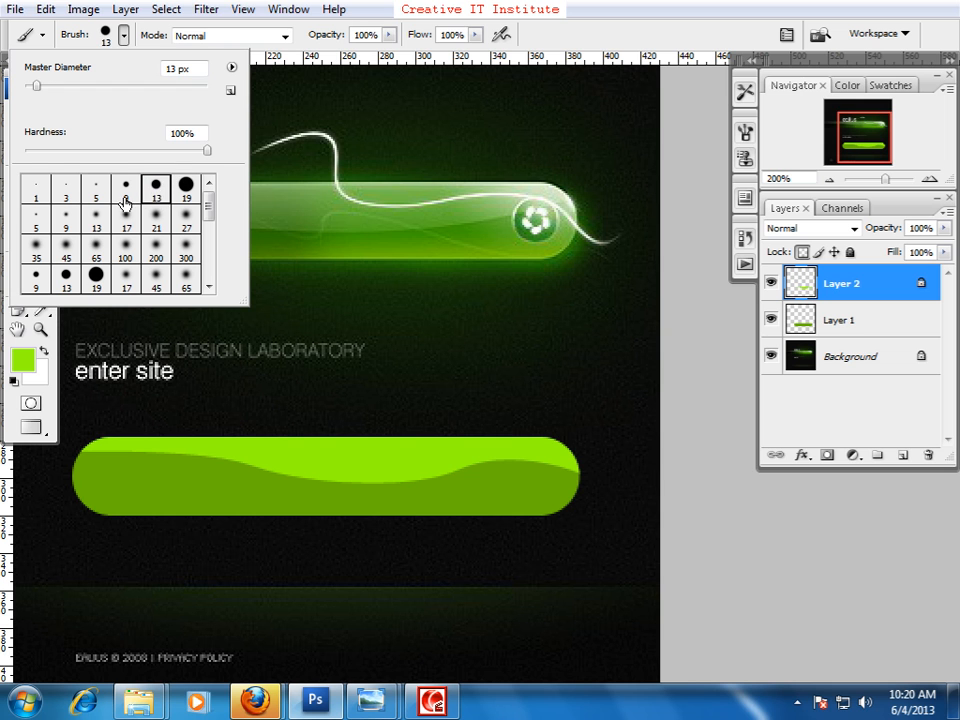
pyautogui.click(175, 190)
pyautogui.click(317, 358)
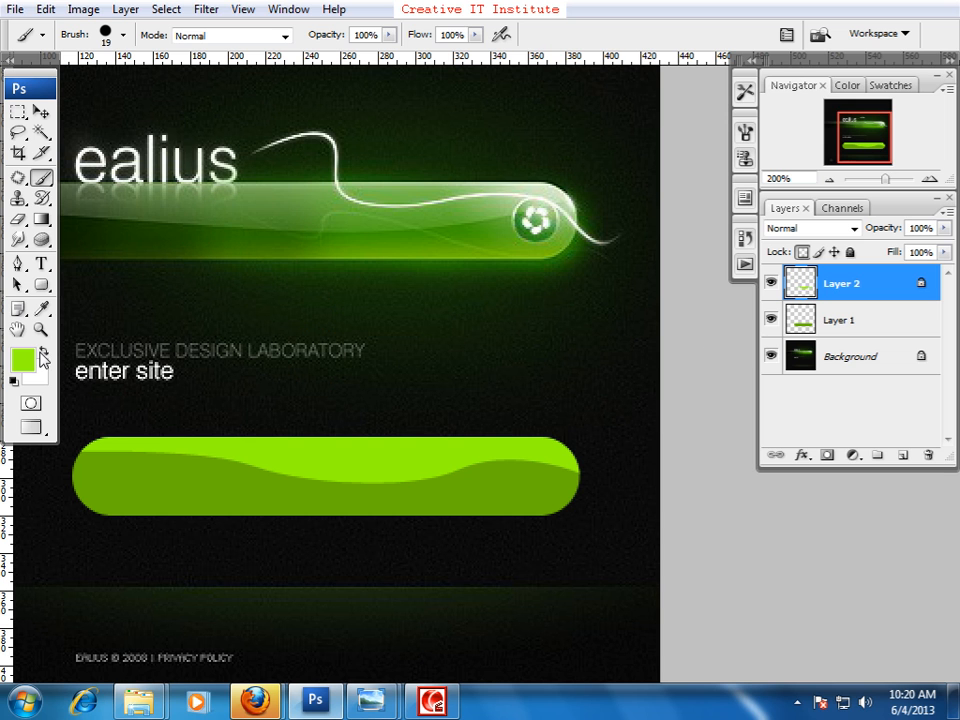
pyautogui.click(42, 352)
pyautogui.moveTo(583, 456)
pyautogui.mouseDown()
pyautogui.moveTo(519, 435)
pyautogui.moveTo(541, 451)
pyautogui.moveTo(510, 444)
pyautogui.moveTo(543, 464)
pyautogui.mouseUp()
pyautogui.hotkey('ctrl', 'z')
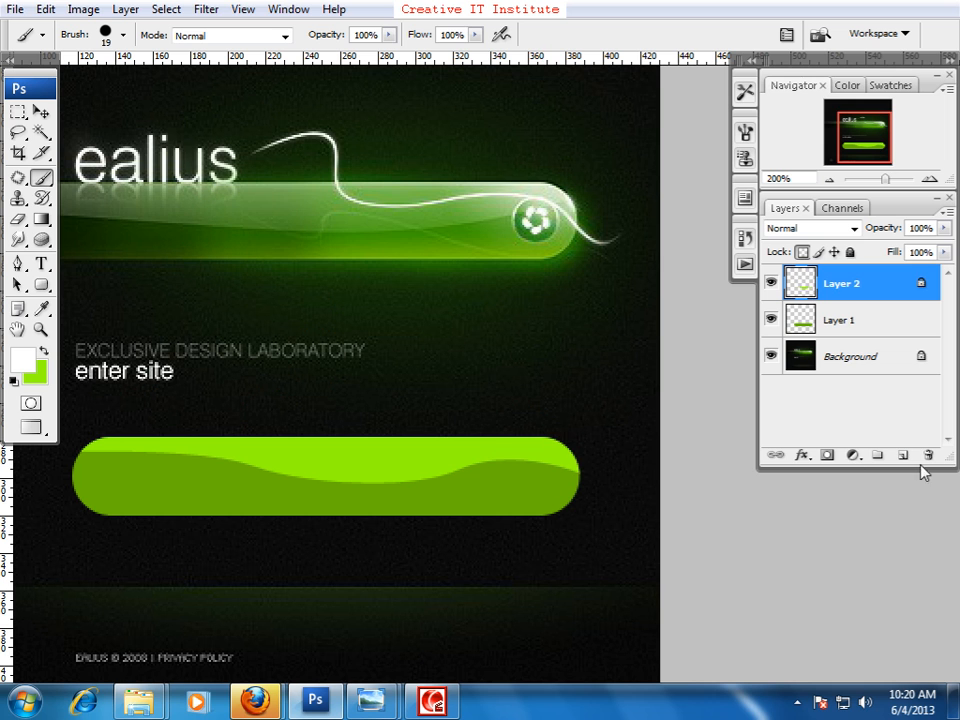
# Step: Paint a white patch about 50 px wide over the bar's upper-right end on a new layer
pyautogui.click(903, 455)
pyautogui.moveTo(534, 443)
pyautogui.mouseDown()
pyautogui.moveTo(559, 461)
pyautogui.moveTo(502, 440)
pyautogui.moveTo(560, 465)
pyautogui.moveTo(547, 447)
pyautogui.moveTo(500, 450)
pyautogui.mouseUp()
pyautogui.hotkey('ctrl', 'z')
# Step: Apply a Gaussian Blur of 7.6 pixels to the white patch and nudge it over the bar's upper-right end
pyautogui.click(41, 110)
pyautogui.click(206, 9)
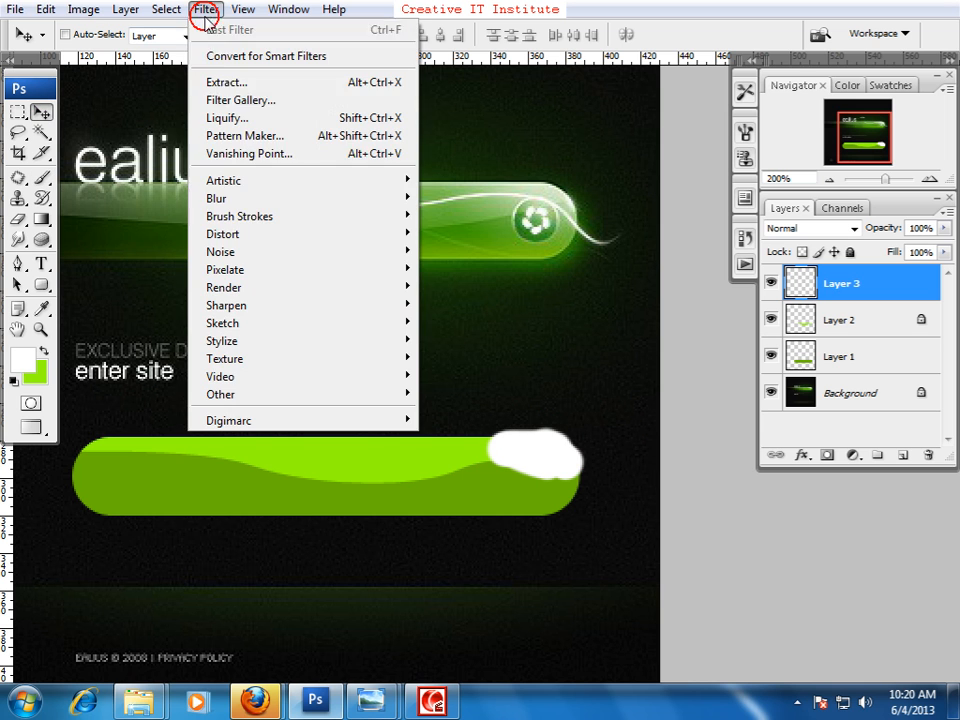
pyautogui.moveTo(240, 200)
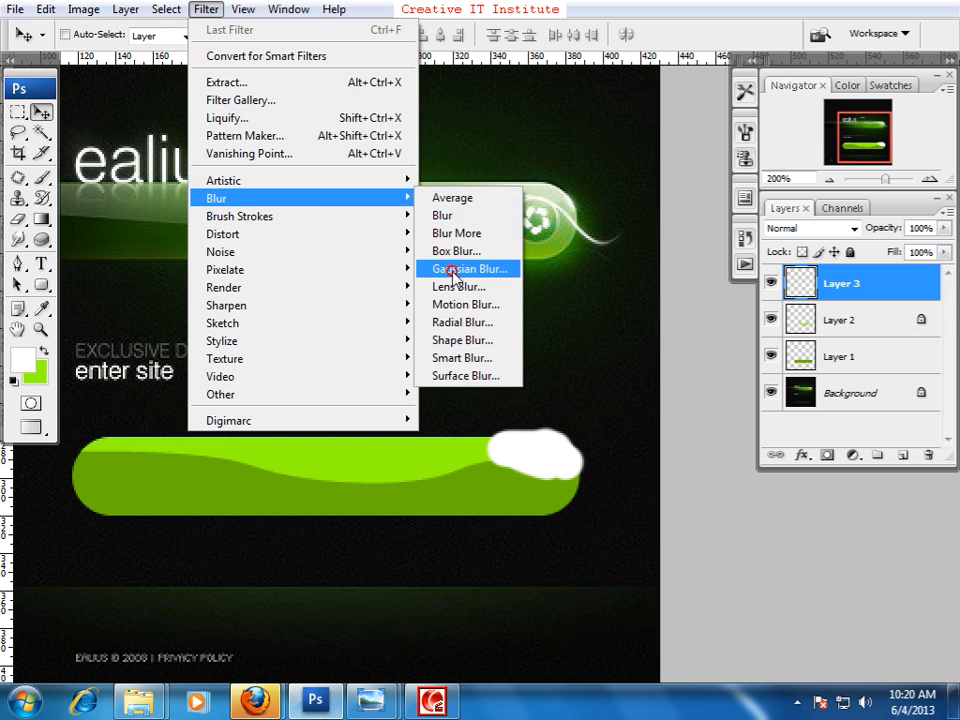
pyautogui.click(422, 268)
pyautogui.moveTo(742, 584); pyautogui.dragTo(755, 591)
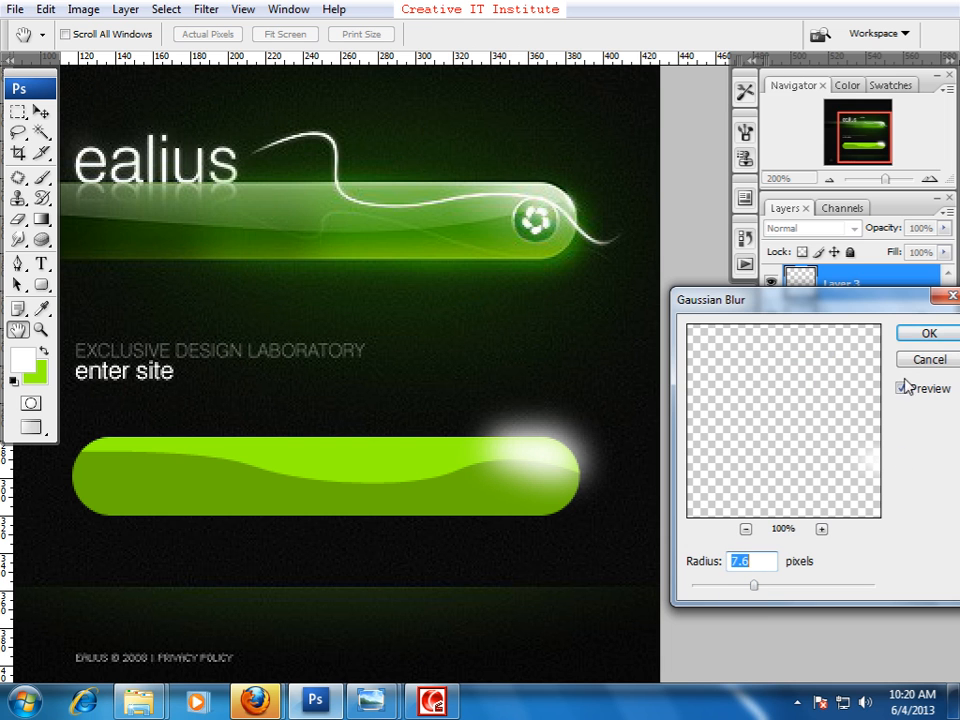
pyautogui.click(928, 334)
pyautogui.press('v')
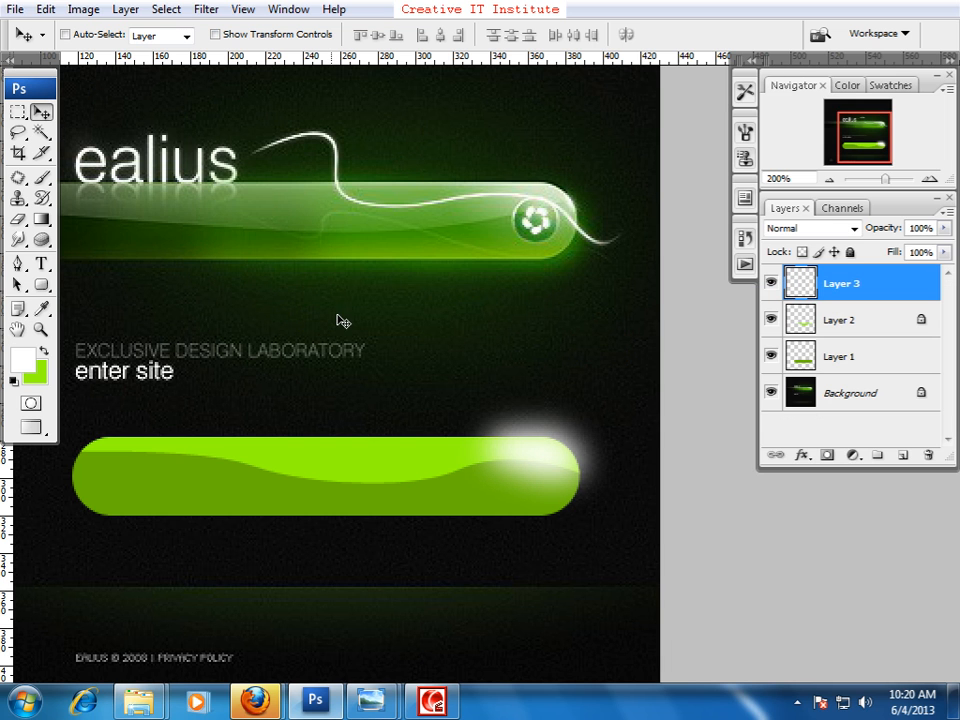
pyautogui.moveTo(507, 463); pyautogui.dragTo(551, 458)
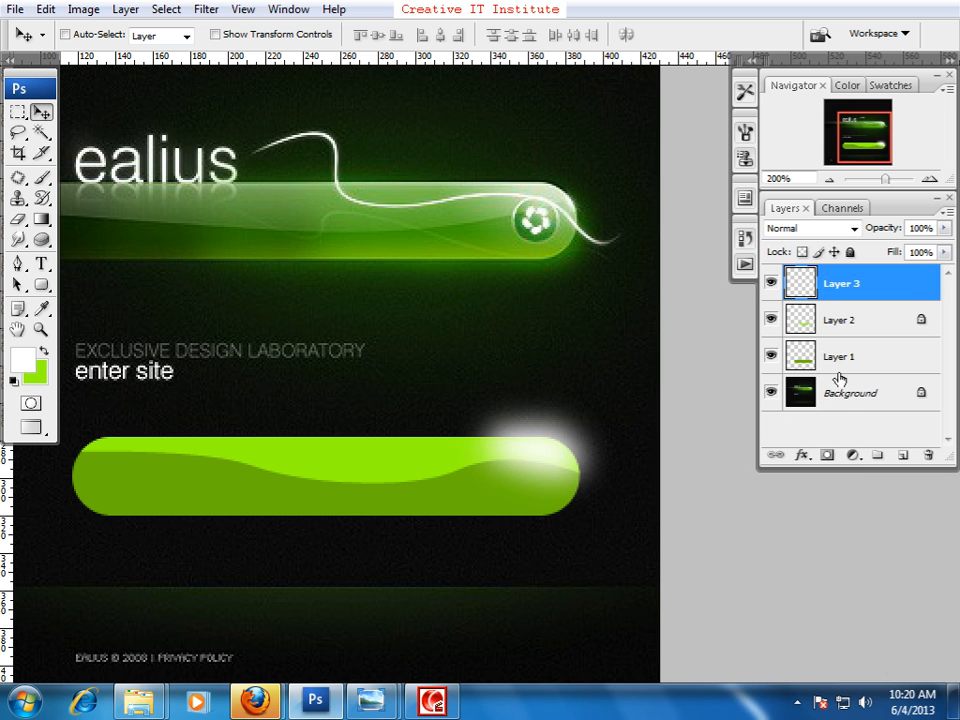
# Step: Delete the parts of the white glow that spill outside the bar's outline, using Layer 1's shape, and deselect
pyautogui.keyDown('ctrl'); pyautogui.click(808, 362); pyautogui.keyUp('ctrl')
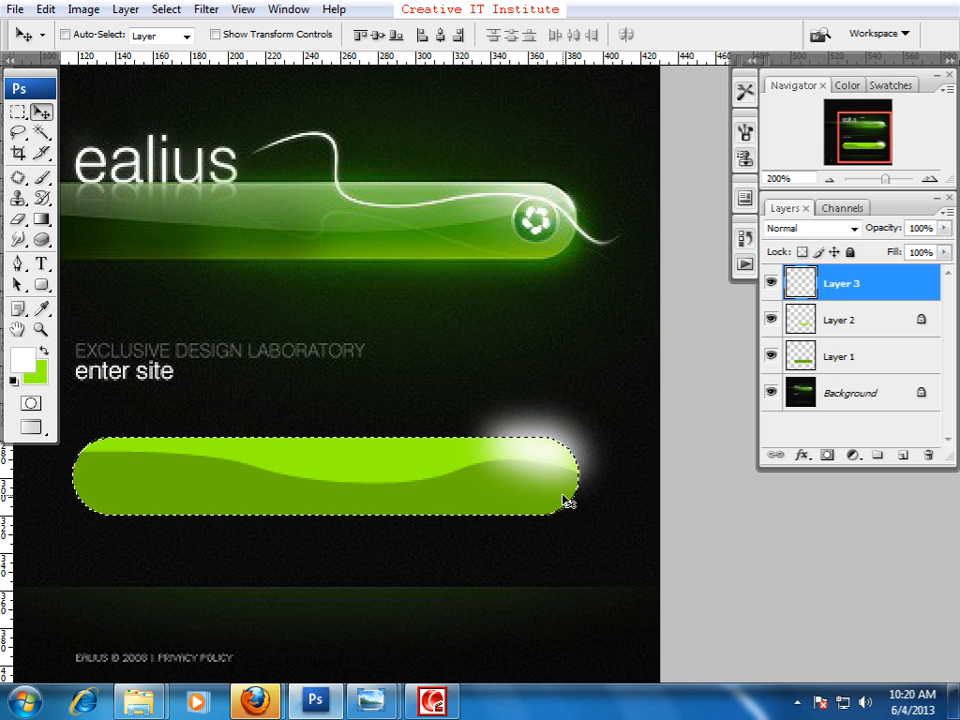
pyautogui.hotkey('ctrl', 'shift', 'i')
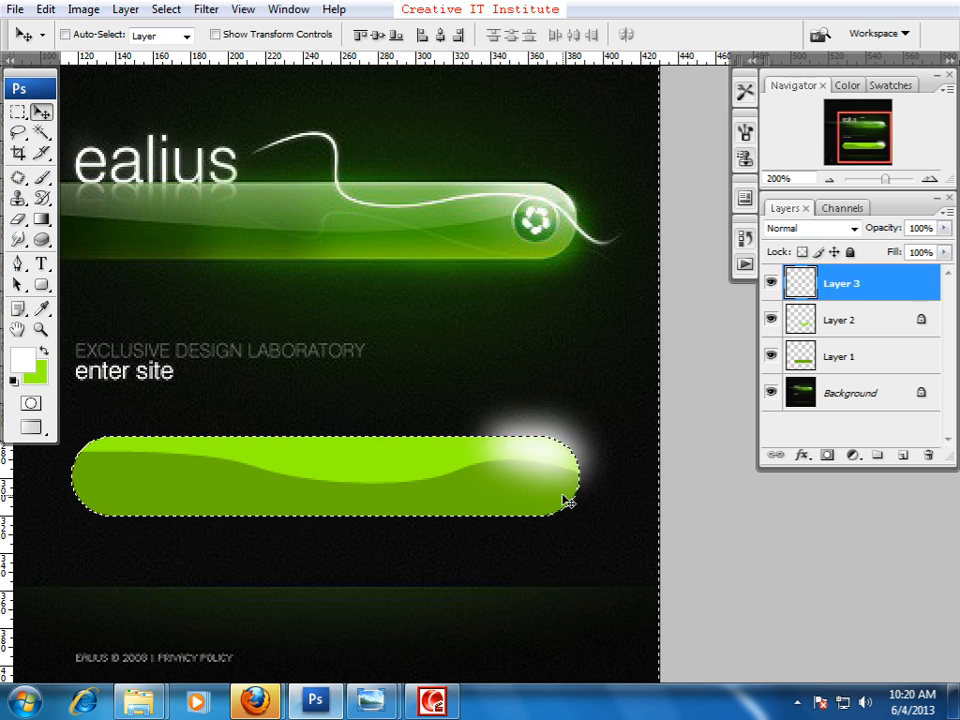
pyautogui.press('Delete')
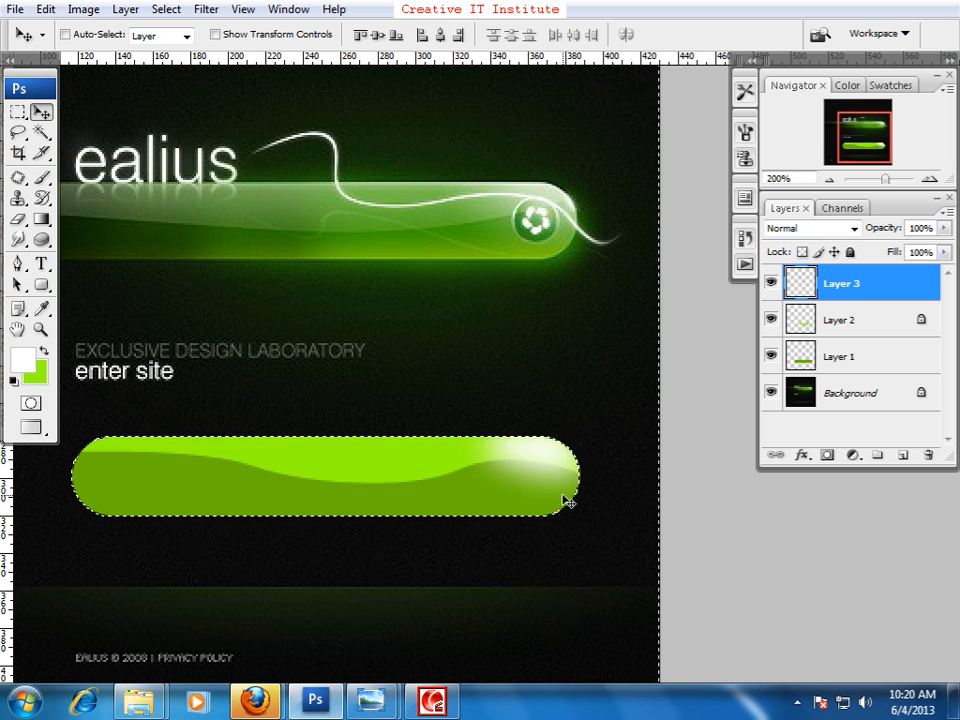
pyautogui.hotkey('ctrl', 'd')
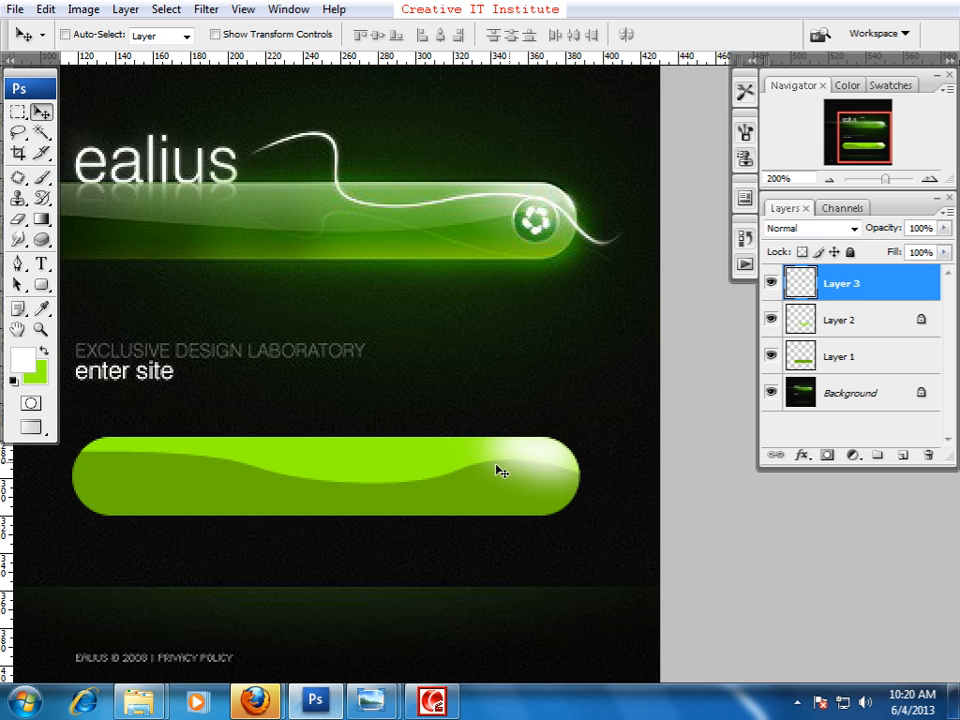
# Step: Lighten two spots along the bar's lower edge on Layer 1 using the Dodge tool at 8% exposure
pyautogui.moveTo(548, 497); pyautogui.dragTo(513, 477)
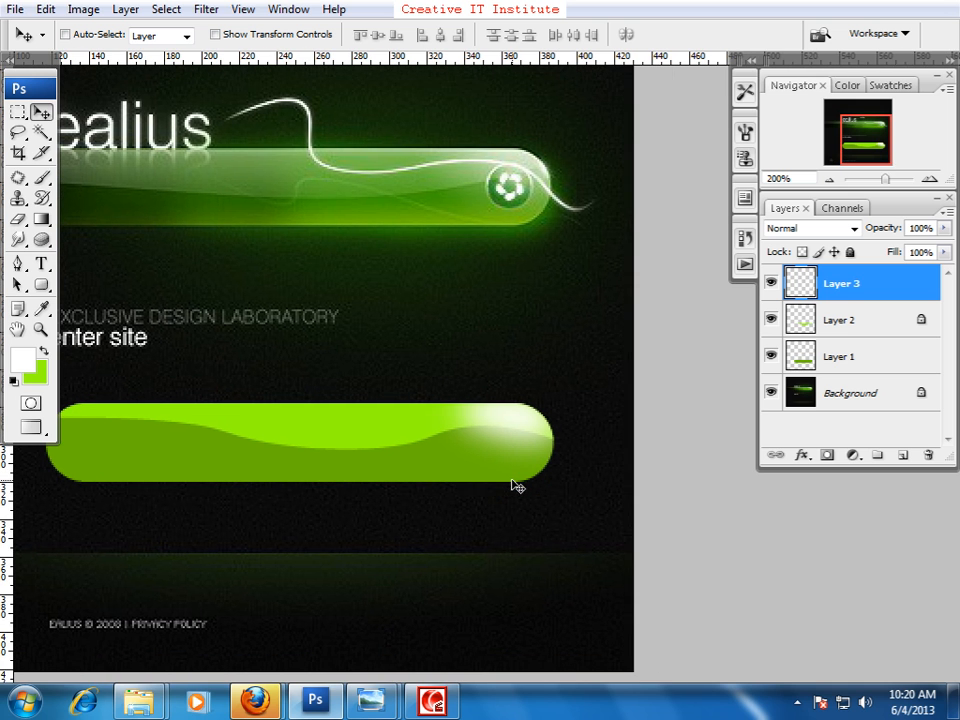
pyautogui.moveTo(393, 474); pyautogui.dragTo(430, 478)
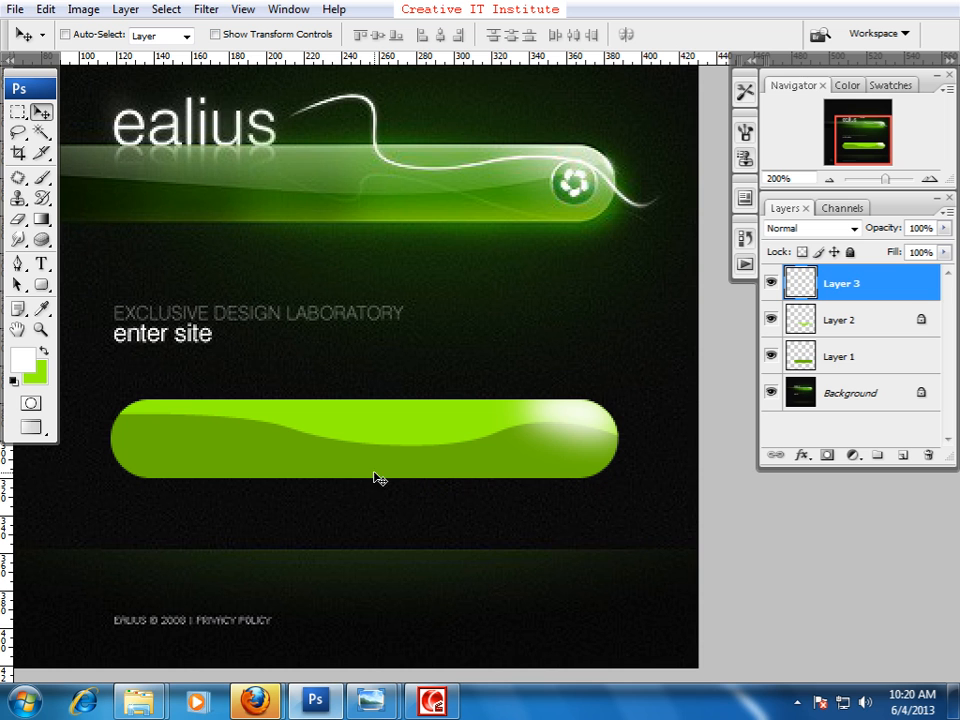
pyautogui.rightClick(378, 479)
pyautogui.click(386, 482)
pyautogui.moveTo(37, 247); pyautogui.dragTo(95, 244)
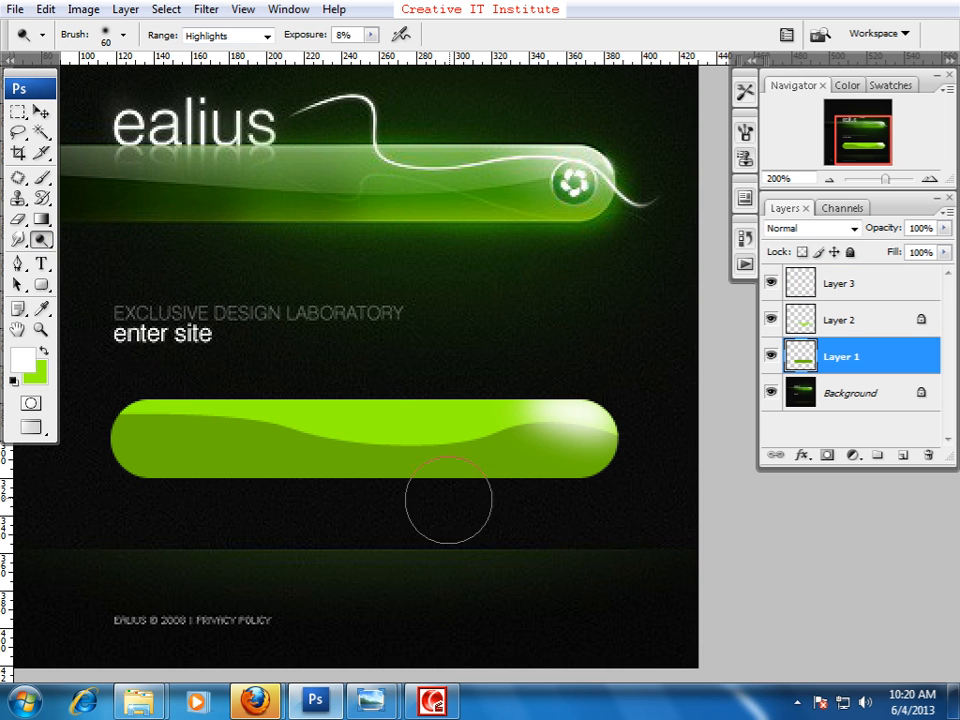
pyautogui.click(444, 477)
pyautogui.click(552, 469)
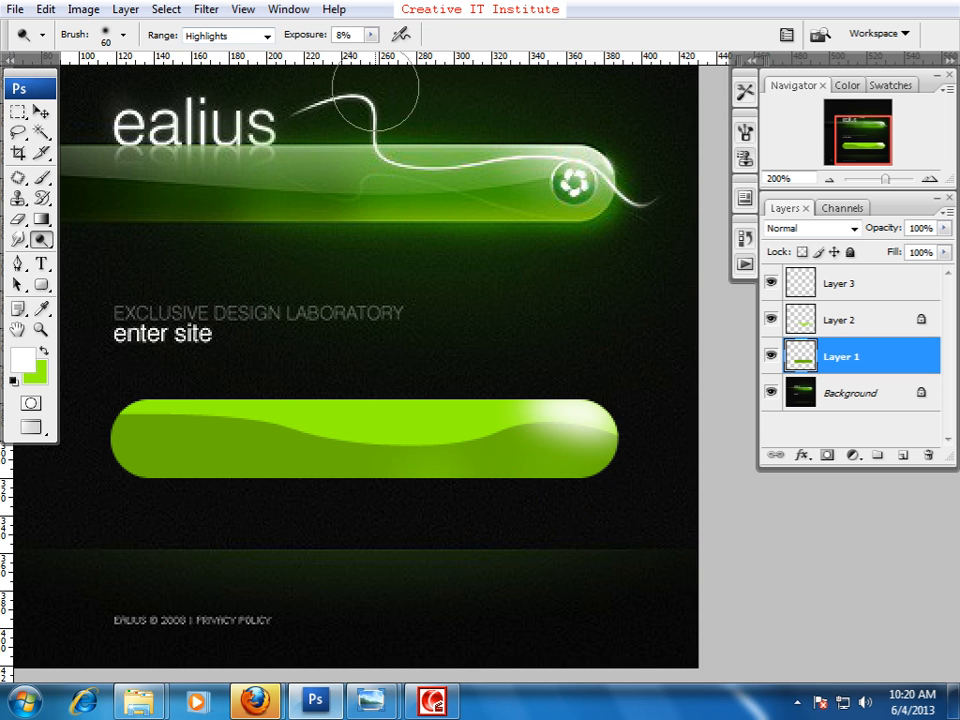
# Step: Raise the Dodge exposure to 31% and brighten more spots along the right half of the bar's lower edge
pyautogui.click(372, 36)
pyautogui.moveTo(375, 50); pyautogui.dragTo(393, 52)
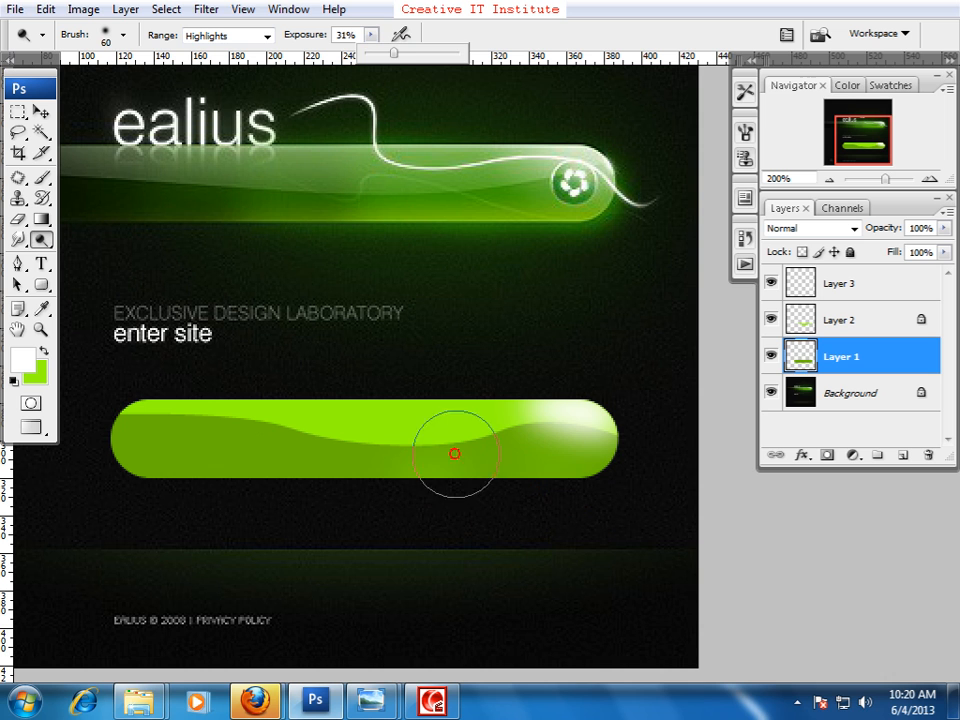
pyautogui.click(434, 486)
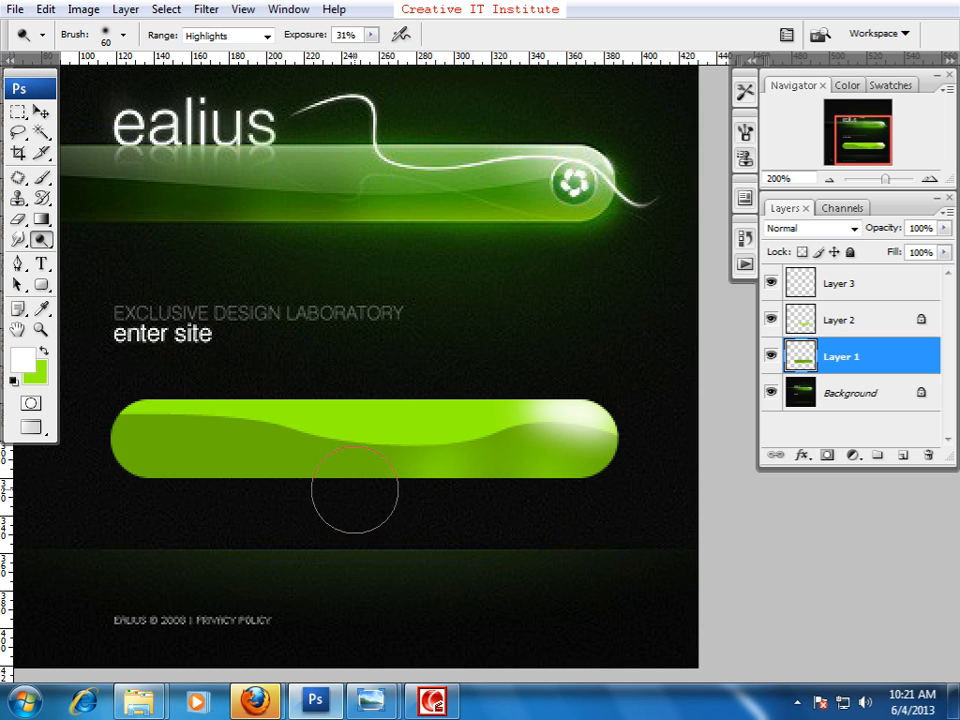
pyautogui.click(598, 474)
pyautogui.click(667, 450)
pyautogui.click(41, 112)
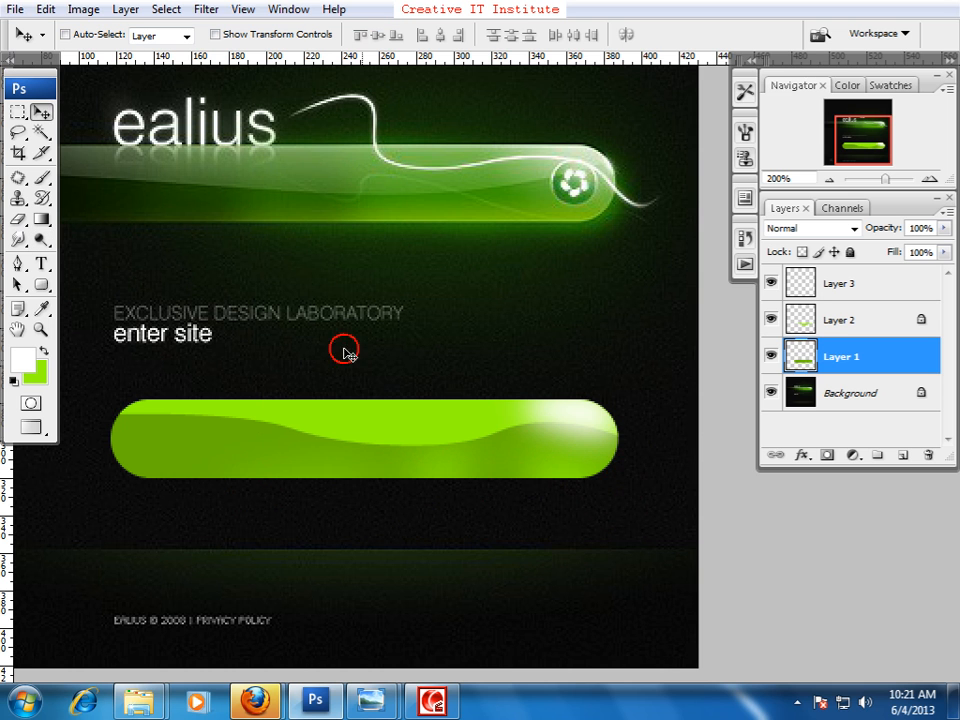
# Step: Duplicate Layer 1 and select the original layer beneath the copy
pyautogui.moveTo(495, 437); pyautogui.dragTo(466, 425)
pyautogui.hotkey('ctrl', '-')
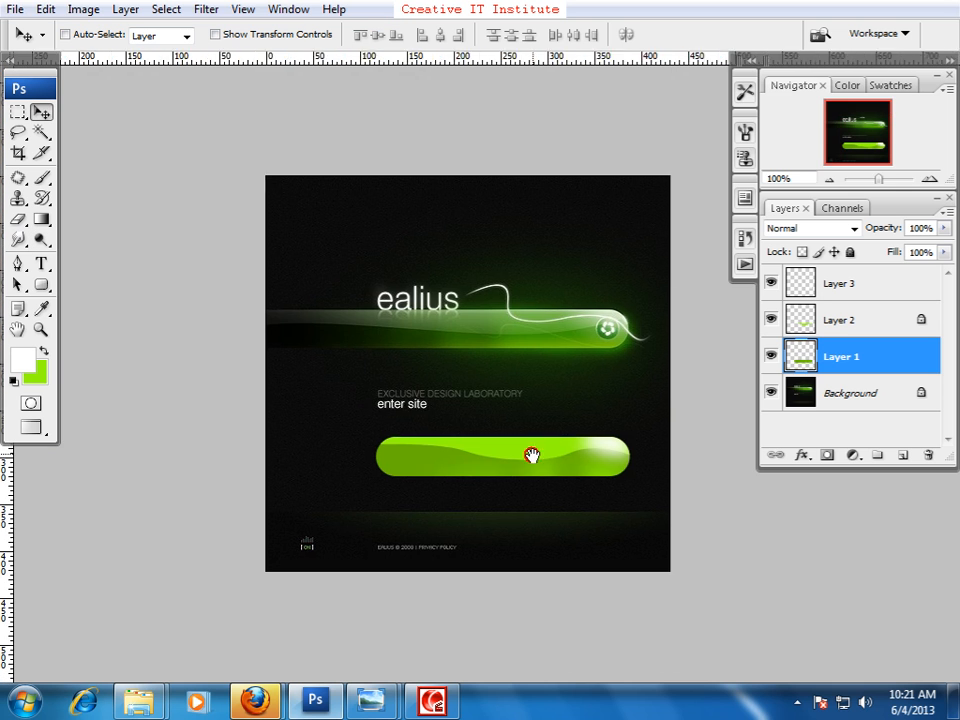
pyautogui.hotkey('ctrl', '+')
pyautogui.moveTo(649, 480); pyautogui.dragTo(508, 470)
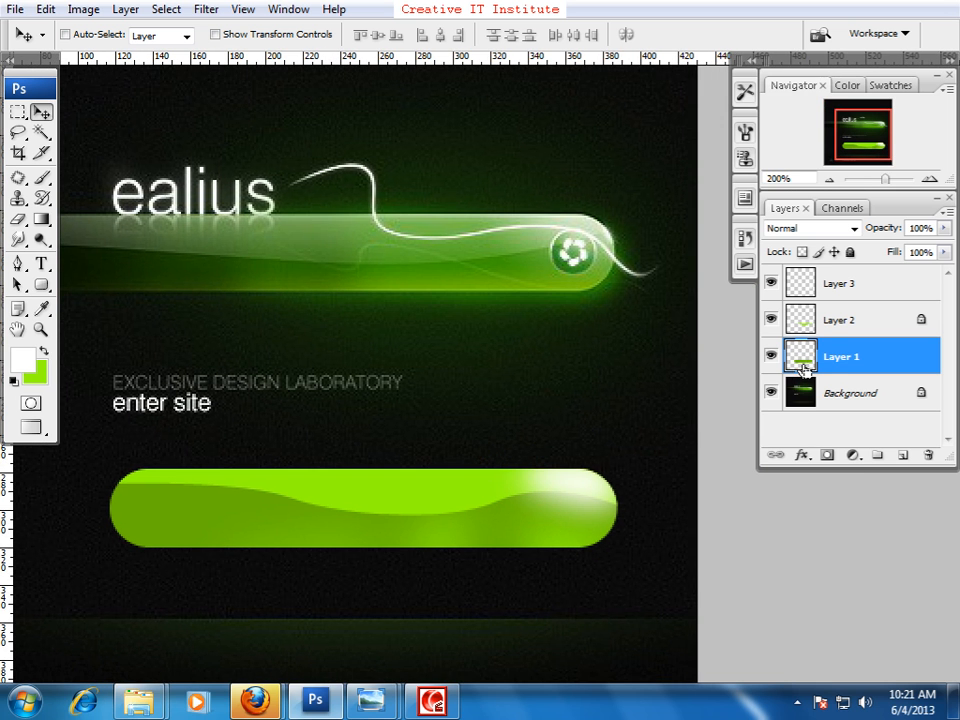
pyautogui.hotkey('ctrl', 'j')
pyautogui.click(808, 396)
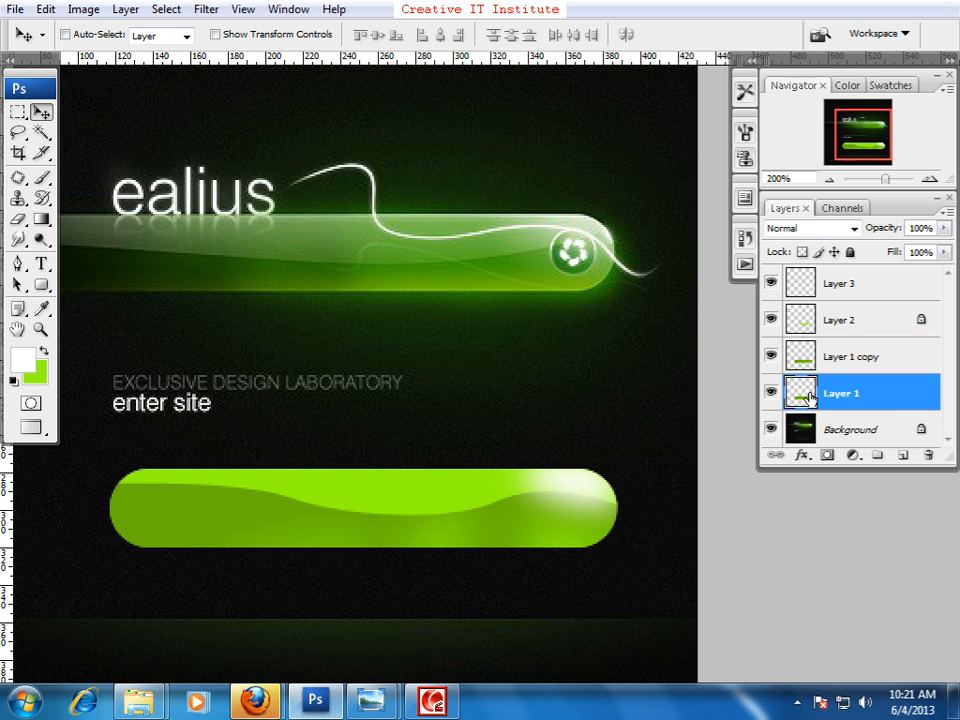
pyautogui.click(240, 9)
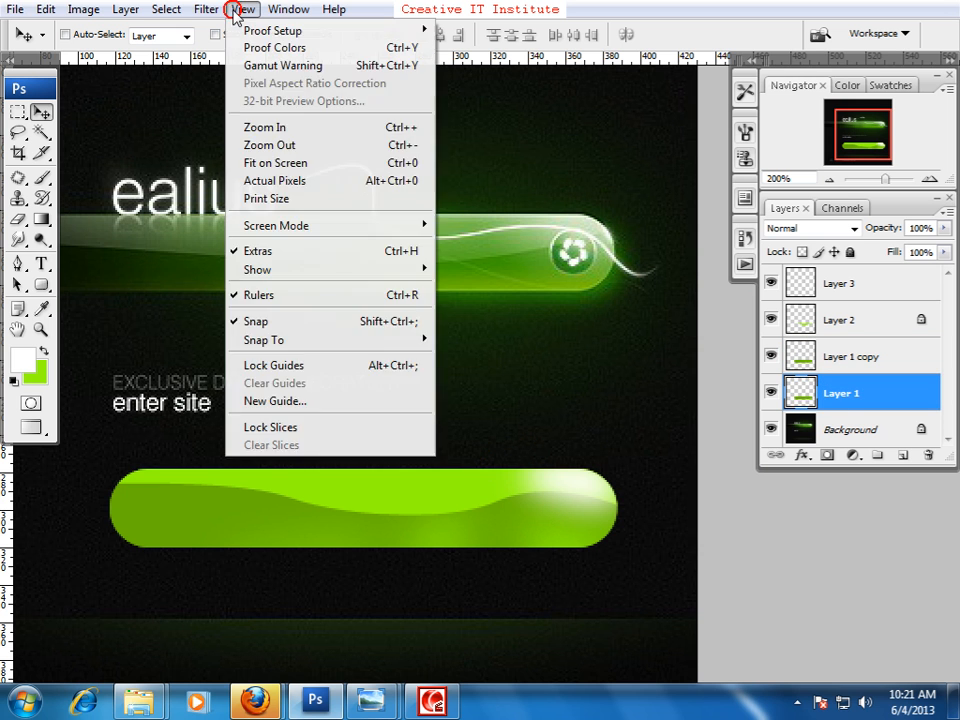
pyautogui.moveTo(207, 12)
pyautogui.moveTo(300, 198)
pyautogui.click(460, 270)
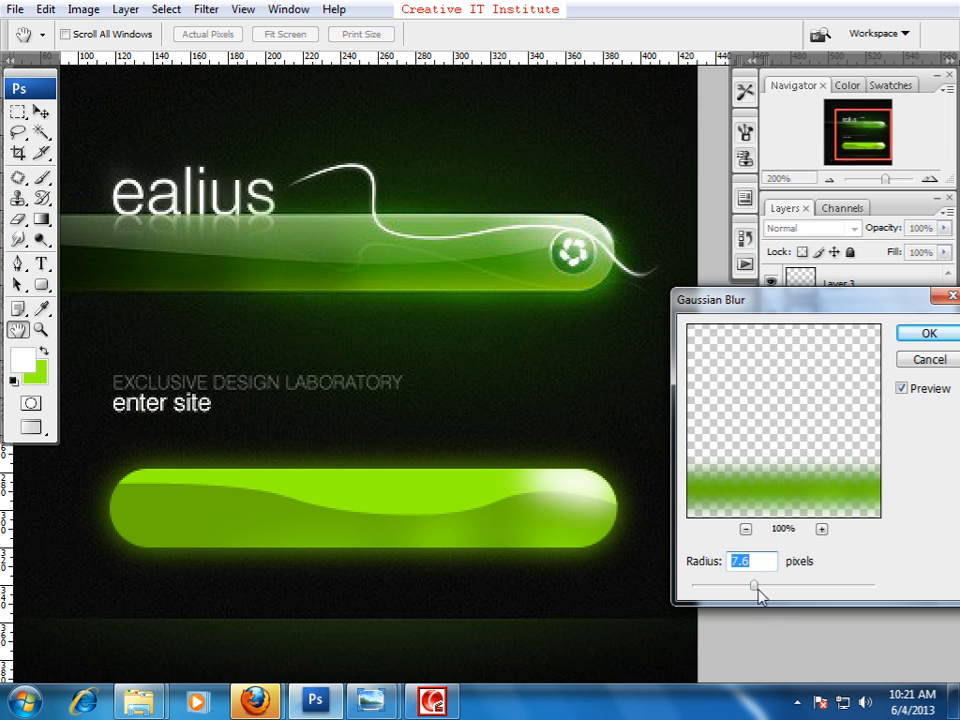
pyautogui.moveTo(755, 589); pyautogui.dragTo(757, 590)
pyautogui.click(929, 358)
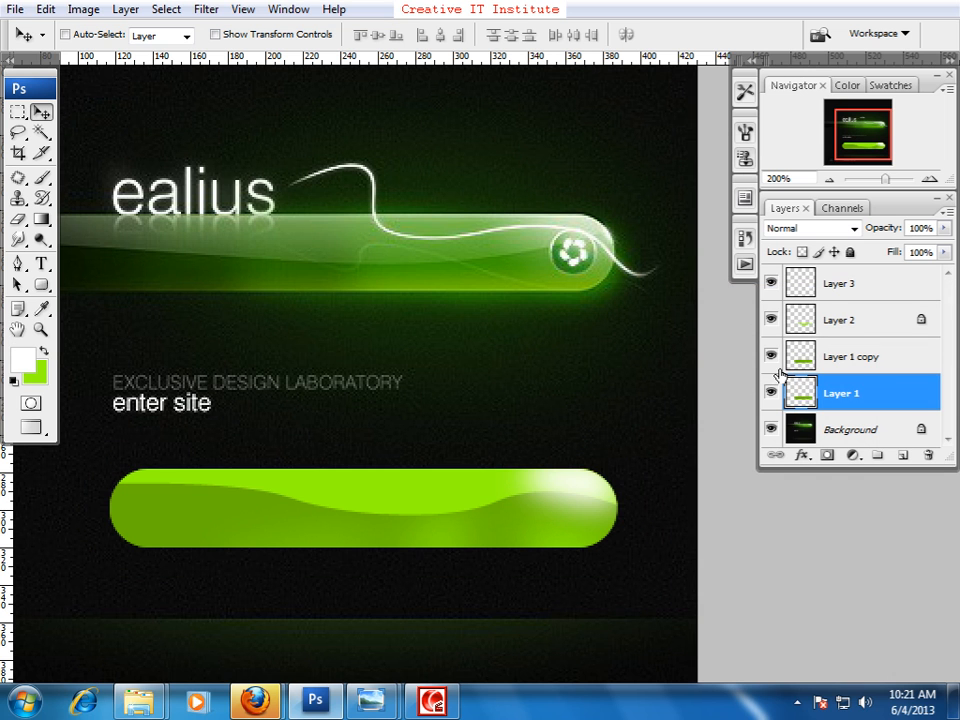
# Step: With the upper layers hidden and transparency locked, fill Layer 1 with a brighter version of the dark green sampled from the original bar
pyautogui.click(771, 283)
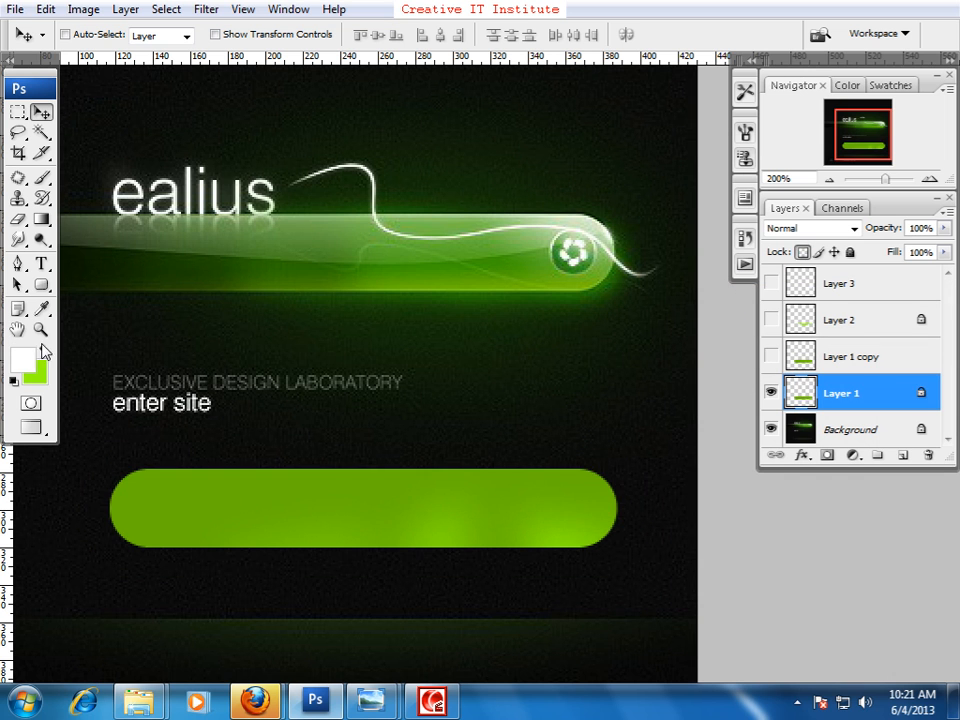
pyautogui.click(40, 311)
pyautogui.click(284, 276)
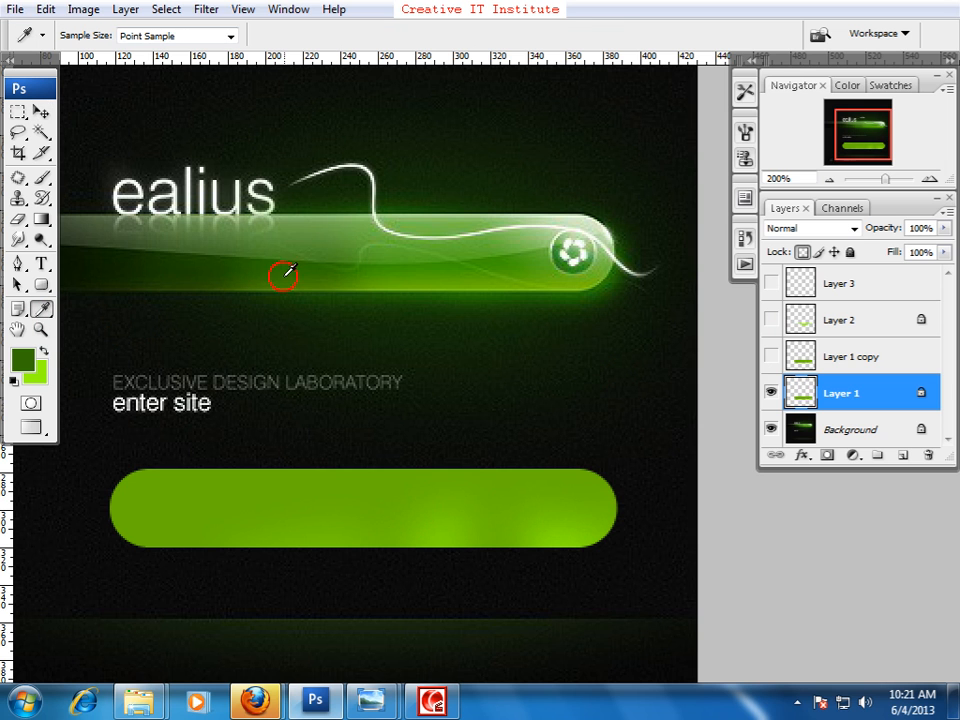
pyautogui.click(33, 356)
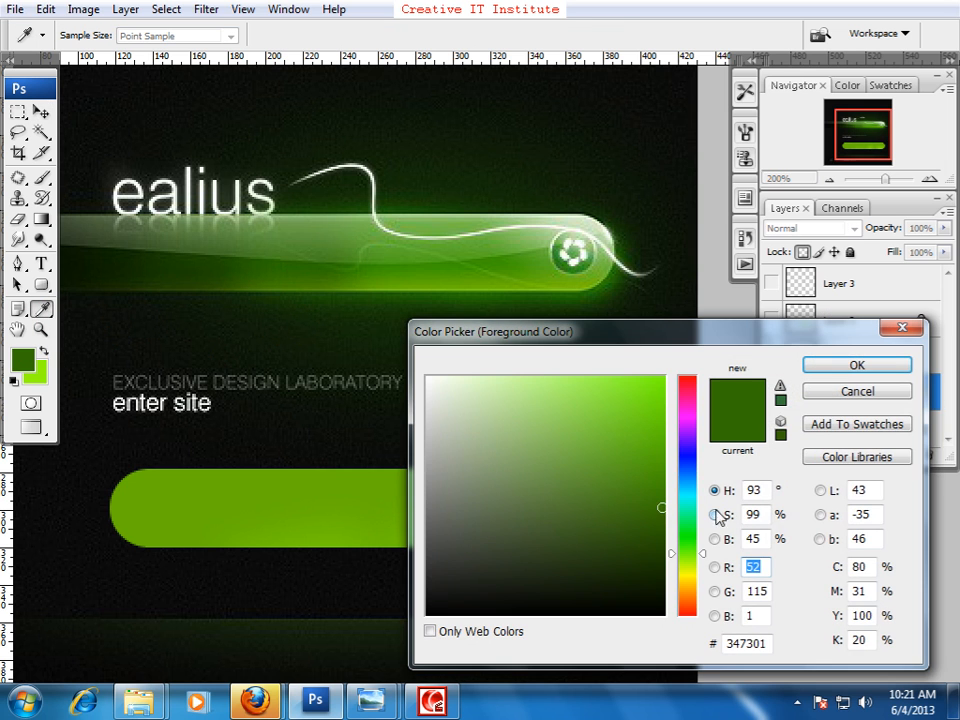
pyautogui.click(662, 473)
pyautogui.click(846, 367)
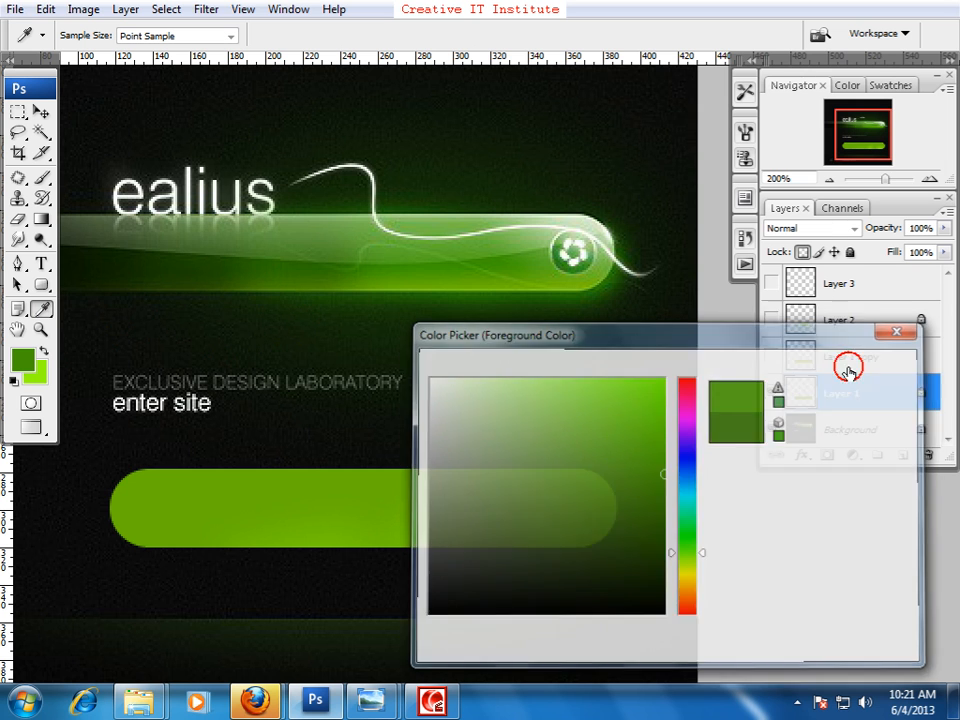
pyautogui.hotkey('alt', 'BackSpace')
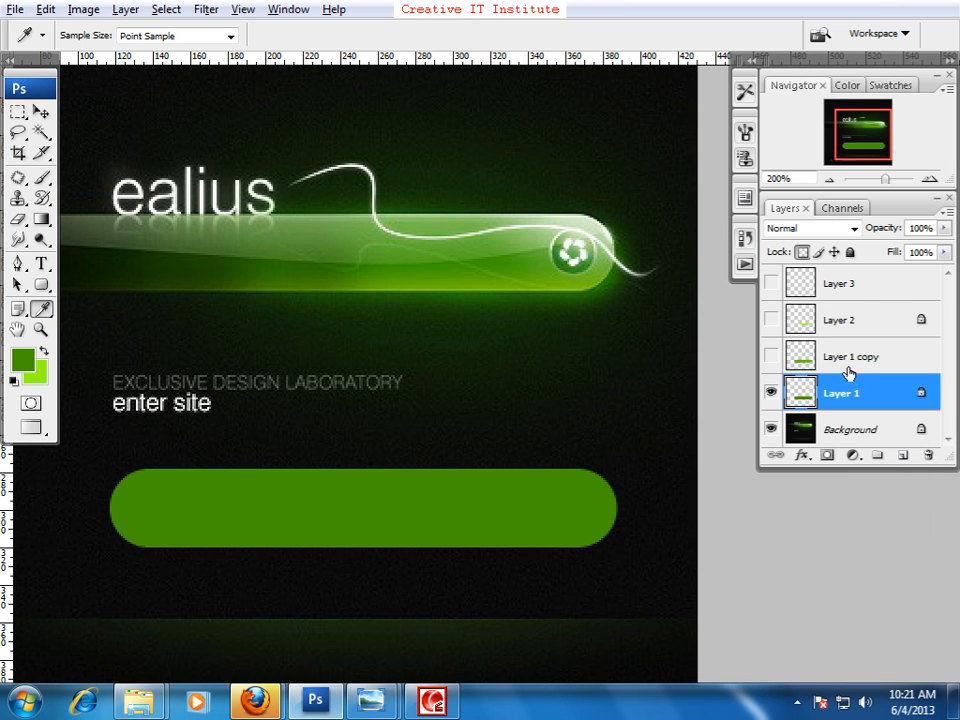
pyautogui.click(205, 11)
pyautogui.moveTo(272, 206)
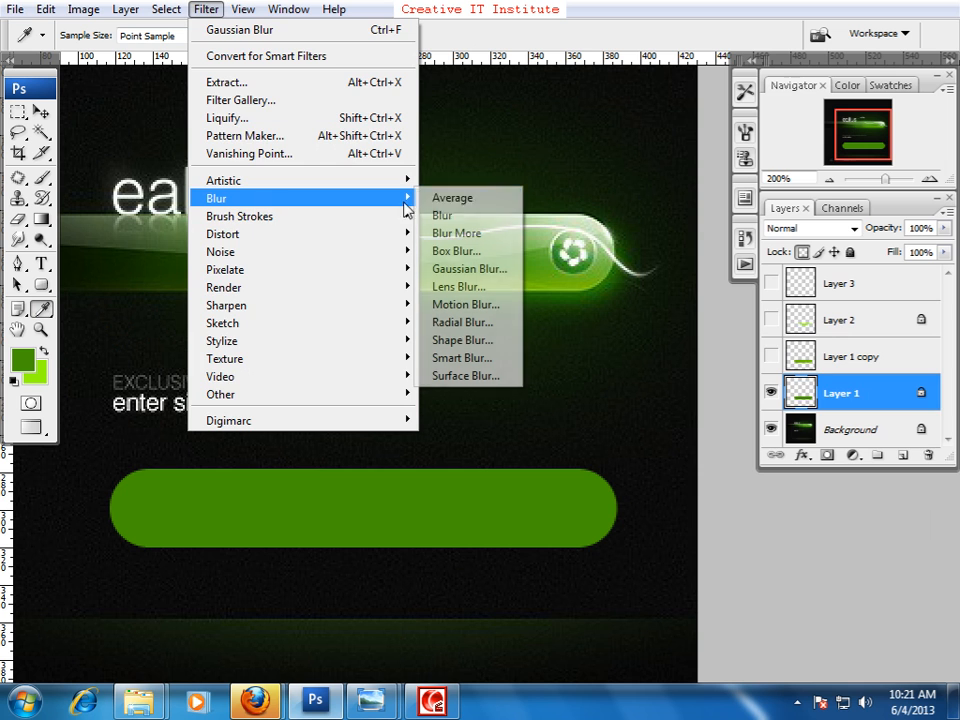
pyautogui.click(465, 268)
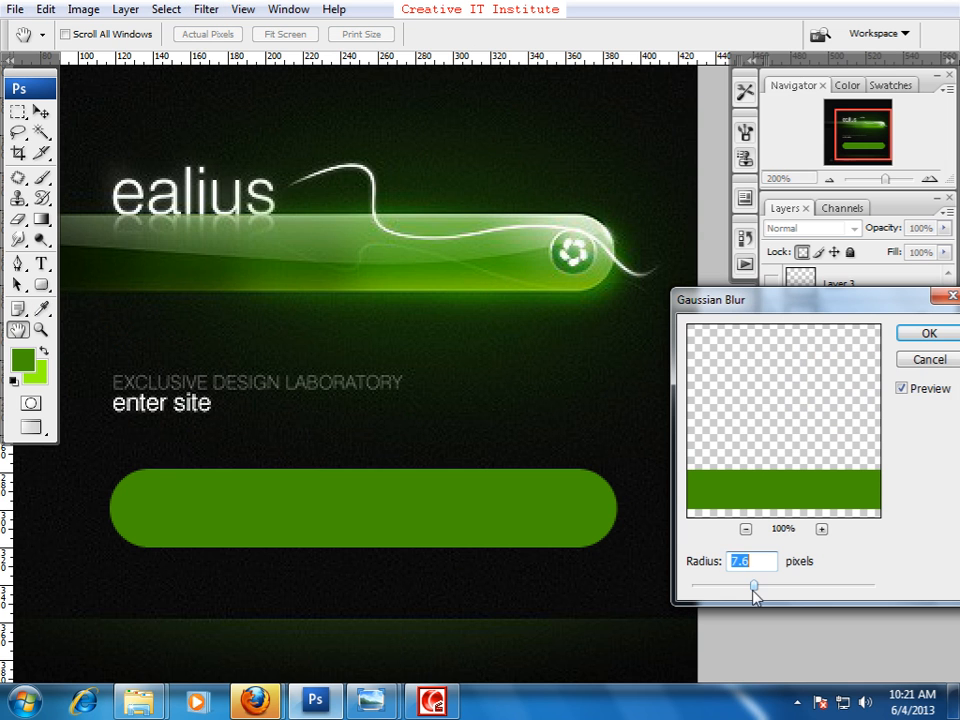
pyautogui.moveTo(889, 309); pyautogui.dragTo(820, 309)
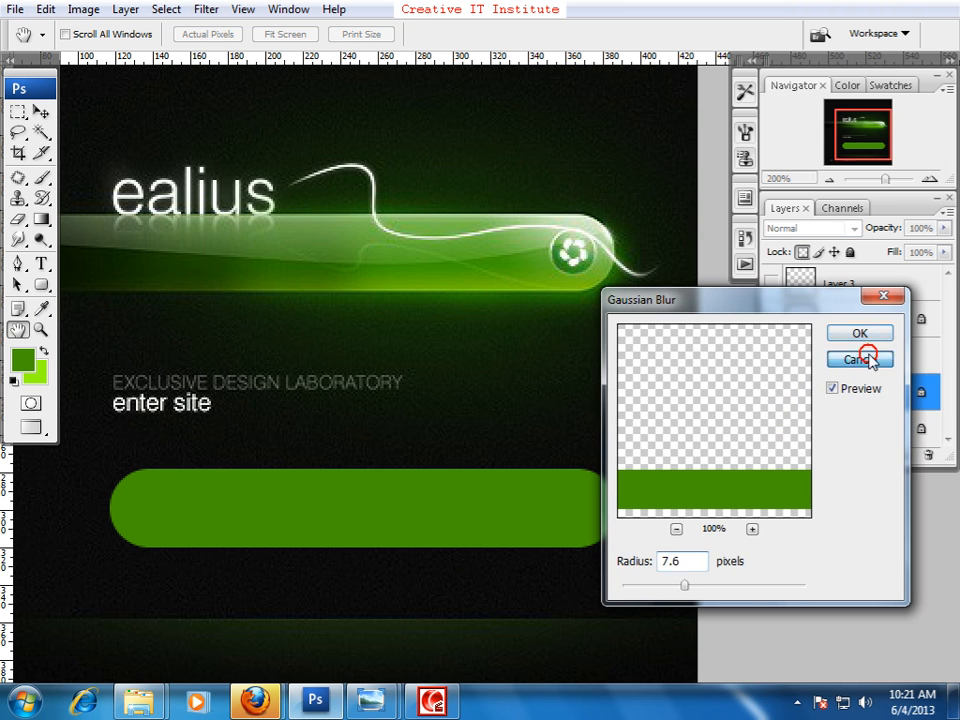
pyautogui.click(862, 359)
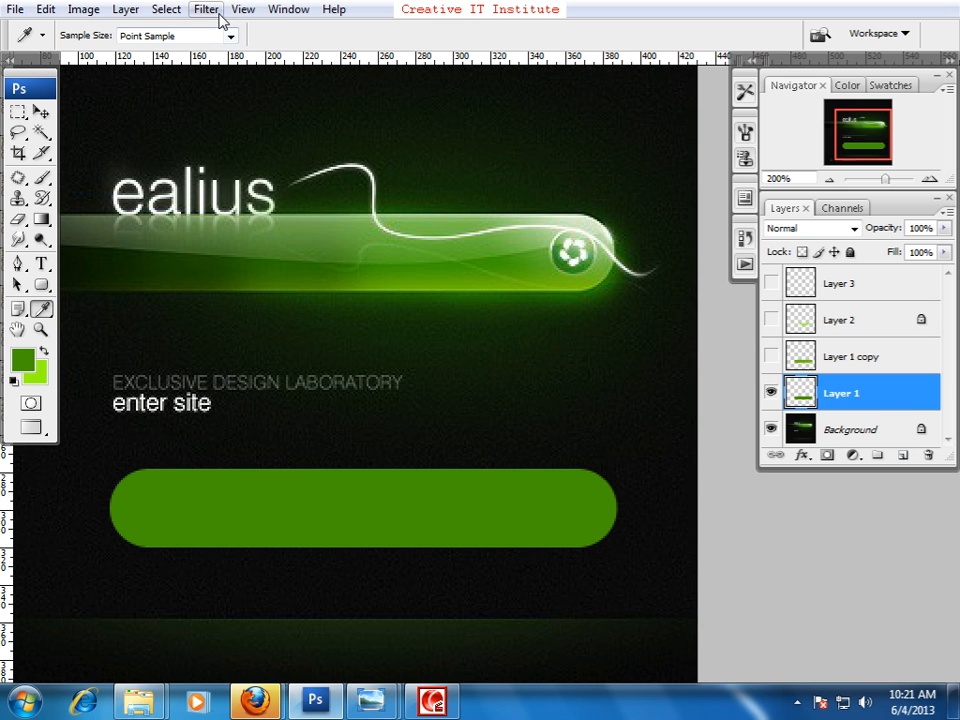
# Step: Apply a Gaussian Blur of 7.8 pixels to the unlocked Layer 1 and show the three hidden layers above it again
pyautogui.click(220, 13)
pyautogui.moveTo(249, 198)
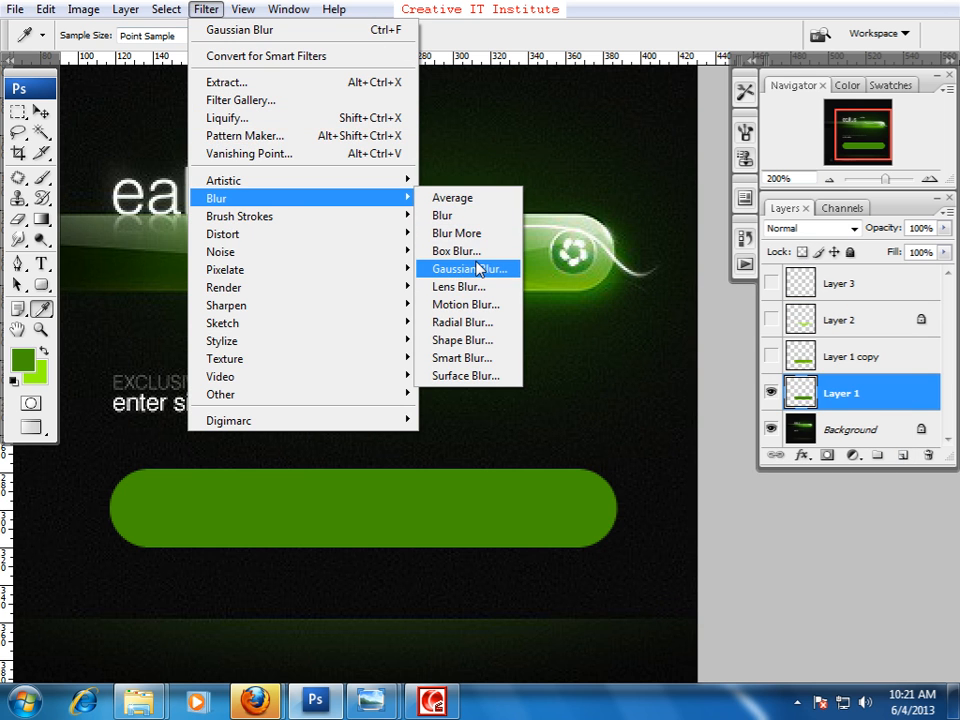
pyautogui.click(478, 268)
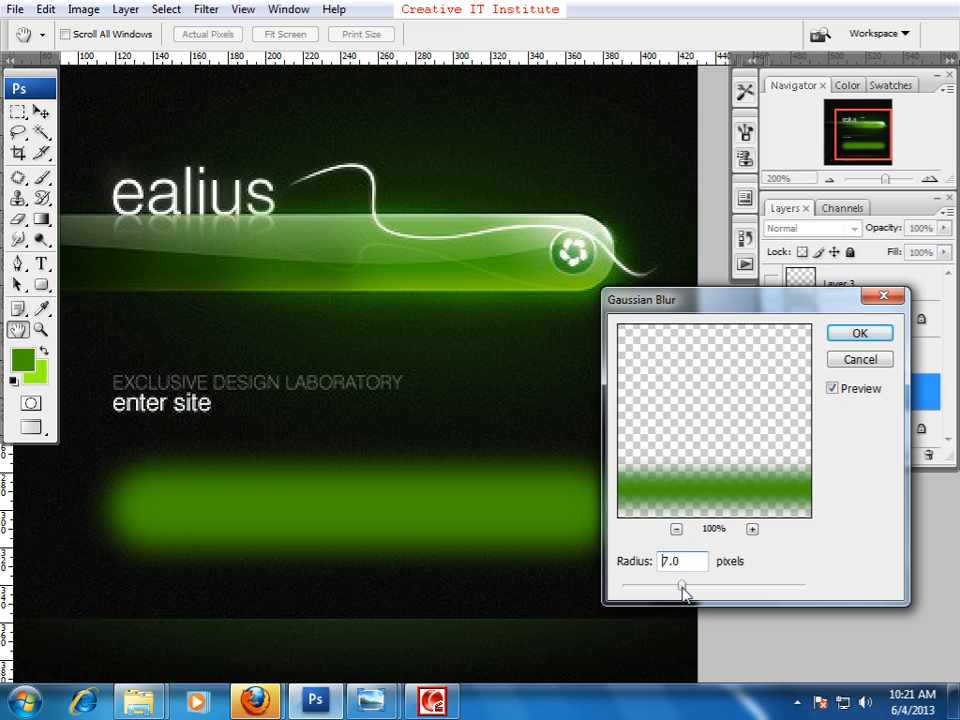
pyautogui.moveTo(682, 586); pyautogui.dragTo(685, 587)
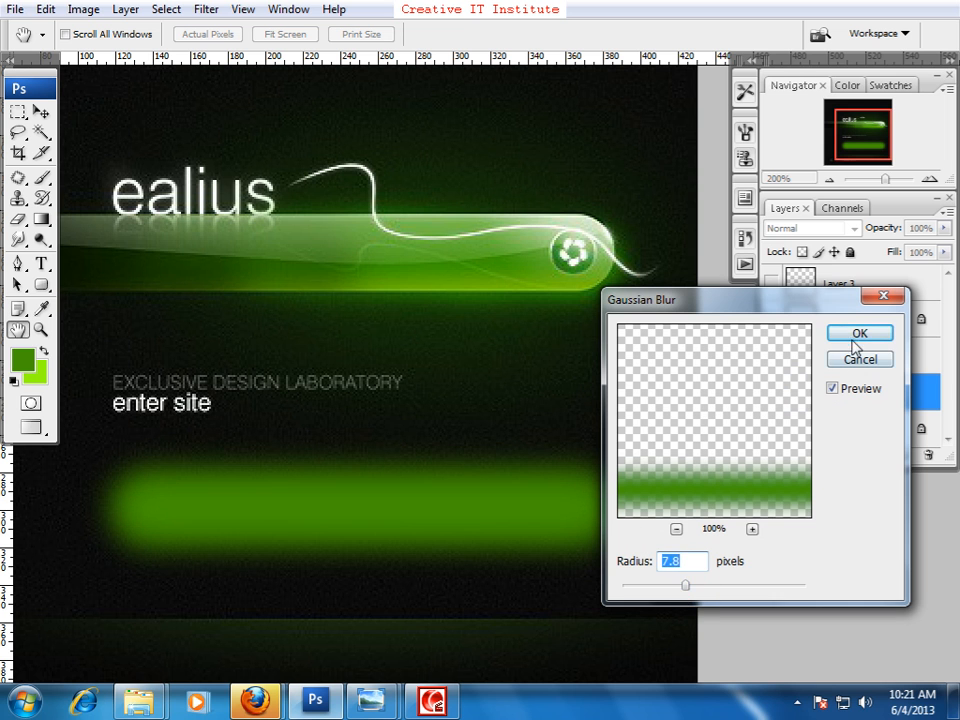
pyautogui.click(859, 334)
pyautogui.moveTo(772, 358); pyautogui.dragTo(770, 283)
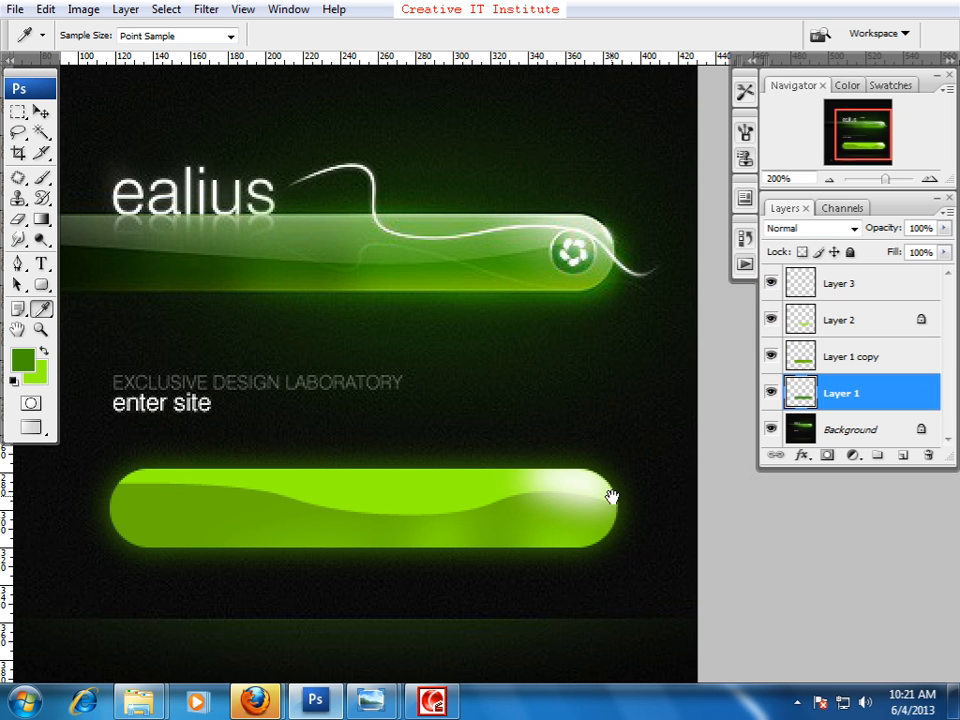
pyautogui.moveTo(611, 497); pyautogui.dragTo(553, 497)
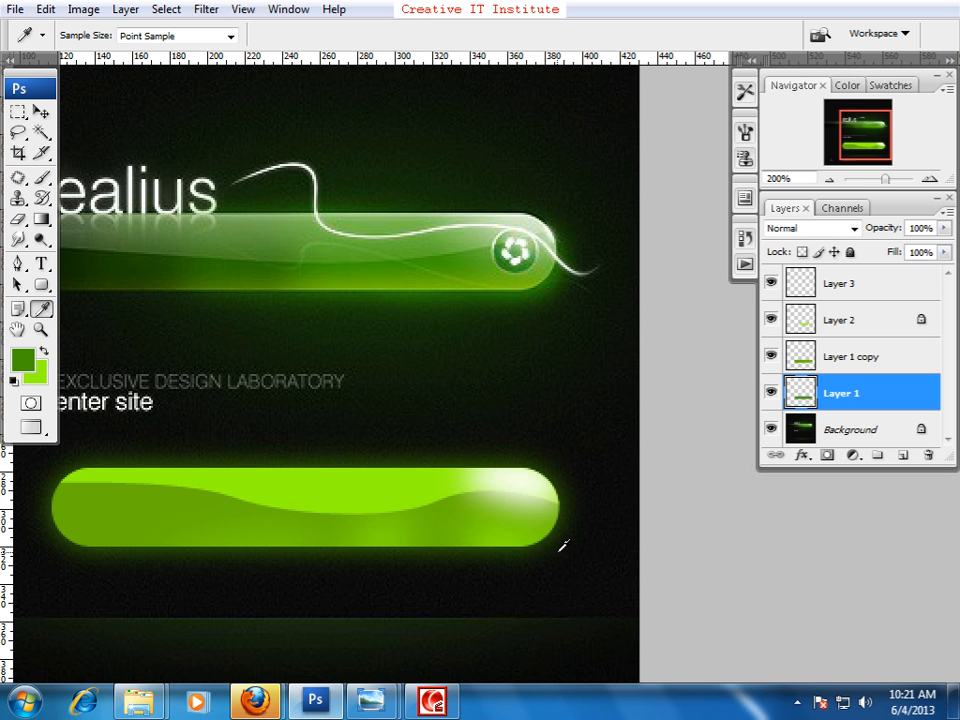
pyautogui.hotkey('ctrl', '+')
pyautogui.moveTo(616, 598); pyautogui.dragTo(527, 495)
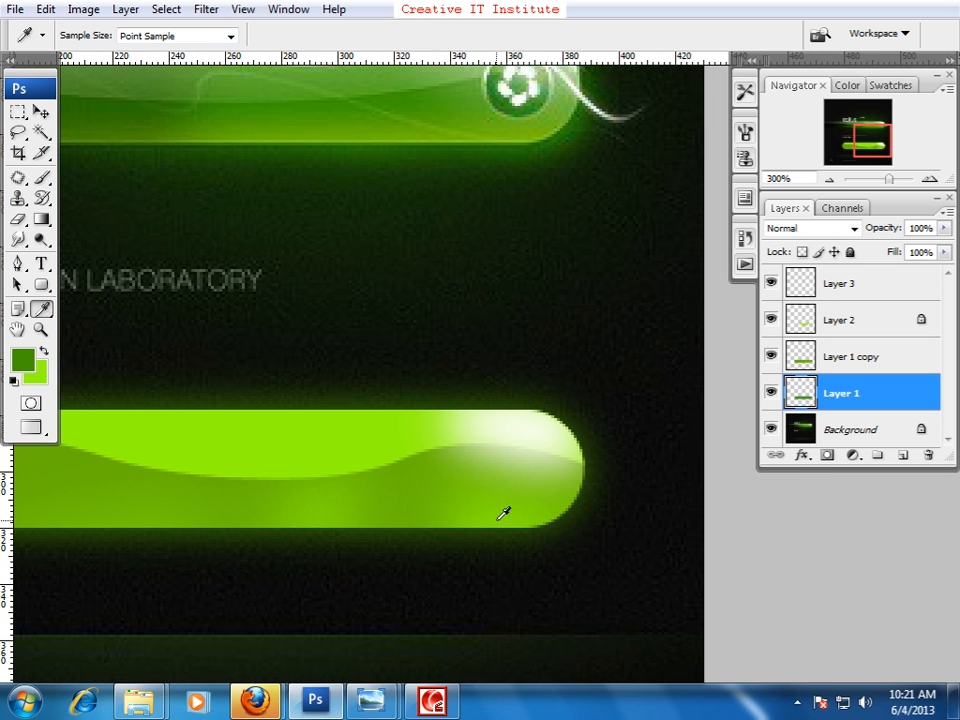
pyautogui.hotkey('ctrl', '-')
pyautogui.moveTo(420, 497); pyautogui.dragTo(570, 553)
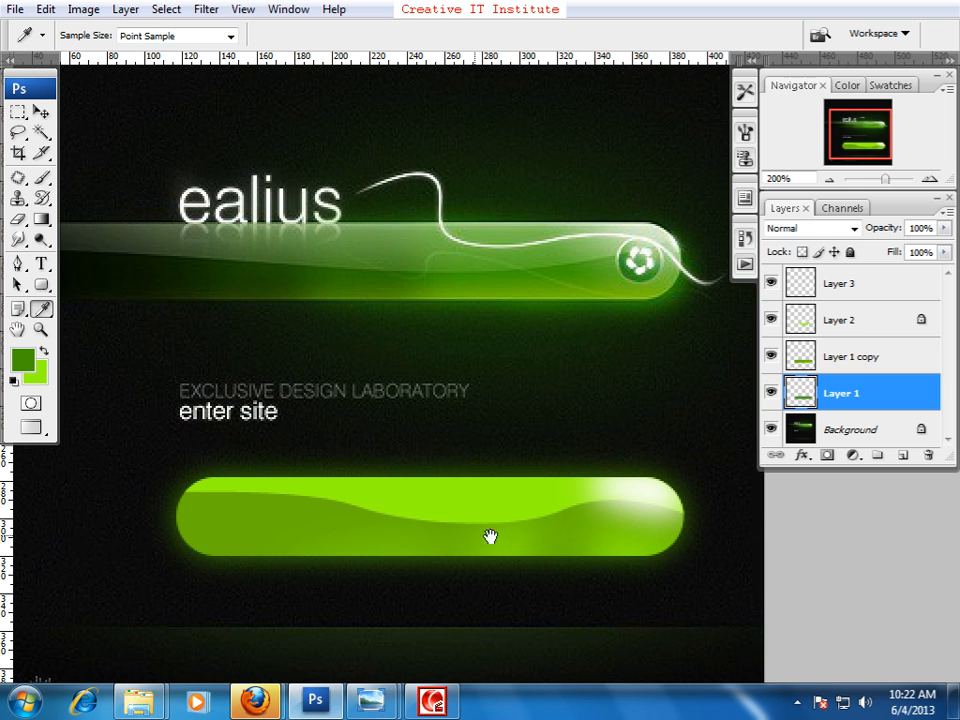
pyautogui.moveTo(503, 540); pyautogui.dragTo(420, 538)
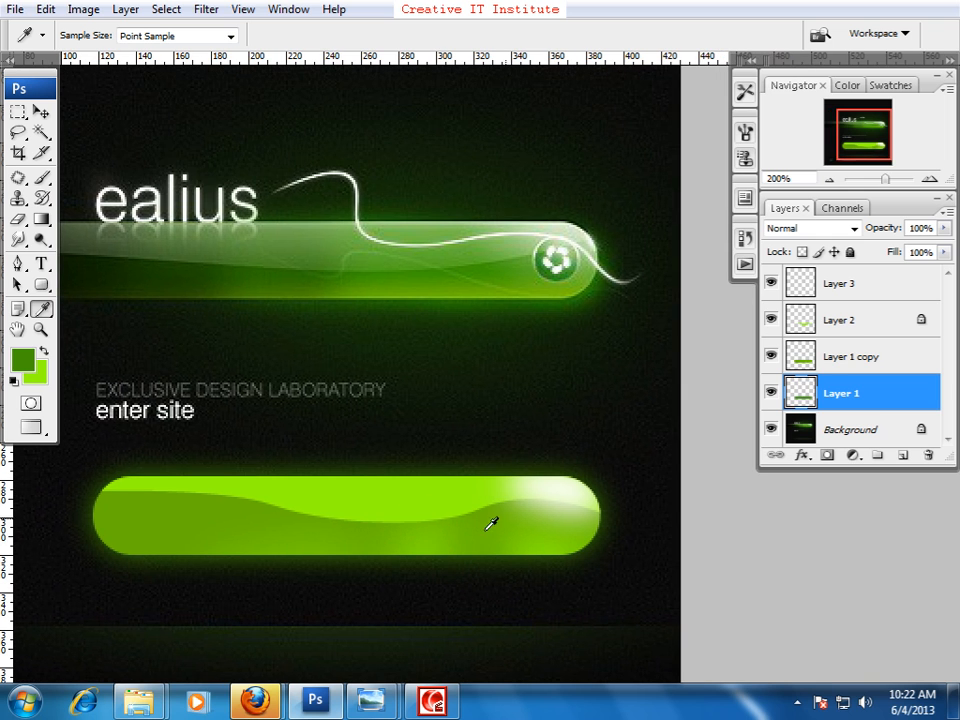
# Step: Select Layer 2 and choose the Eraser with its soft brush enlarged to 80 px
pyautogui.click(819, 358)
pyautogui.click(805, 402)
pyautogui.click(800, 356)
pyautogui.click(778, 318)
pyautogui.click(18, 219)
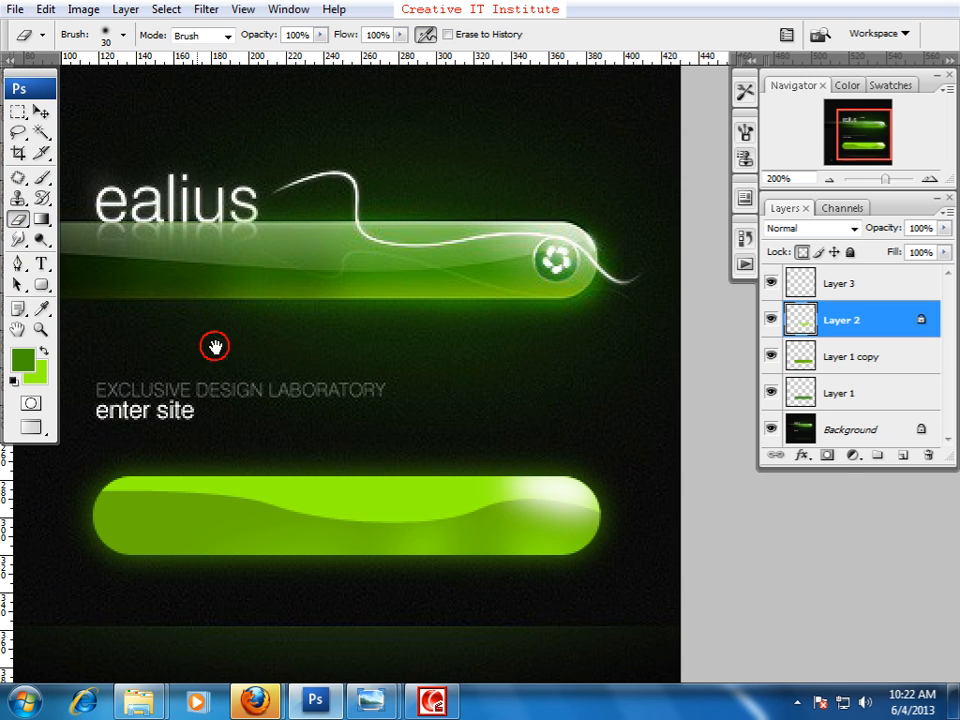
pyautogui.moveTo(86, 257); pyautogui.dragTo(407, 343)
pyautogui.press(']')
pyautogui.press(']')
pyautogui.press(']')
pyautogui.press(']')
pyautogui.press(']')
pyautogui.press(']')
pyautogui.press(']')
pyautogui.press(']')
pyautogui.press(']')
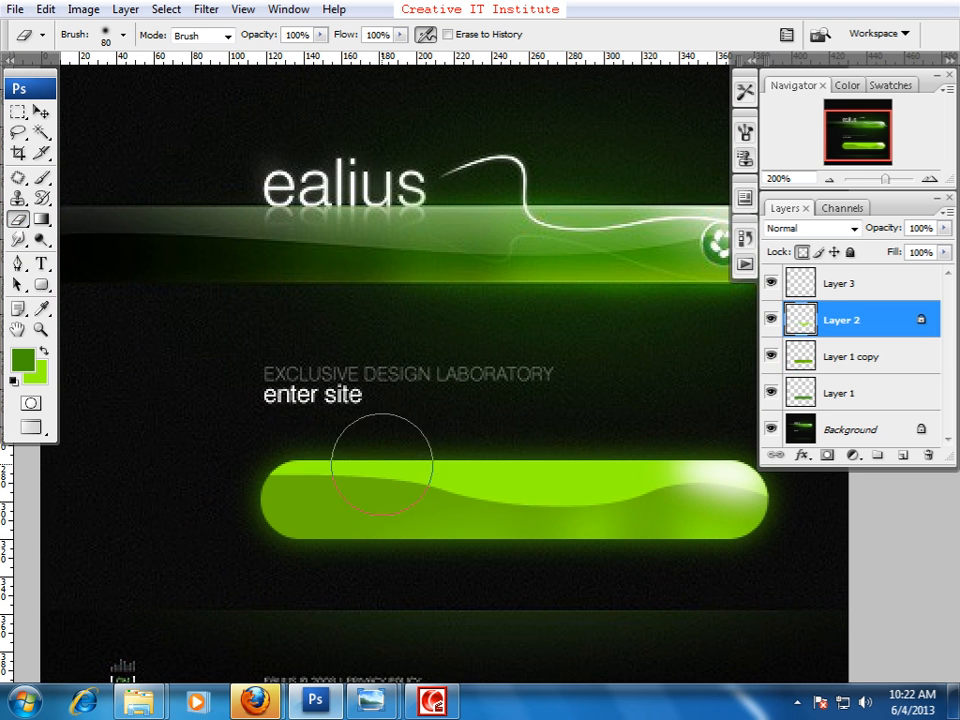
# Step: Fade out the left part of the unlocked Layer 2 wave, erasing with a 200 px brush at 69% opacity
pyautogui.click(320, 35)
pyautogui.press('Return')
pyautogui.press(']')
pyautogui.press(']')
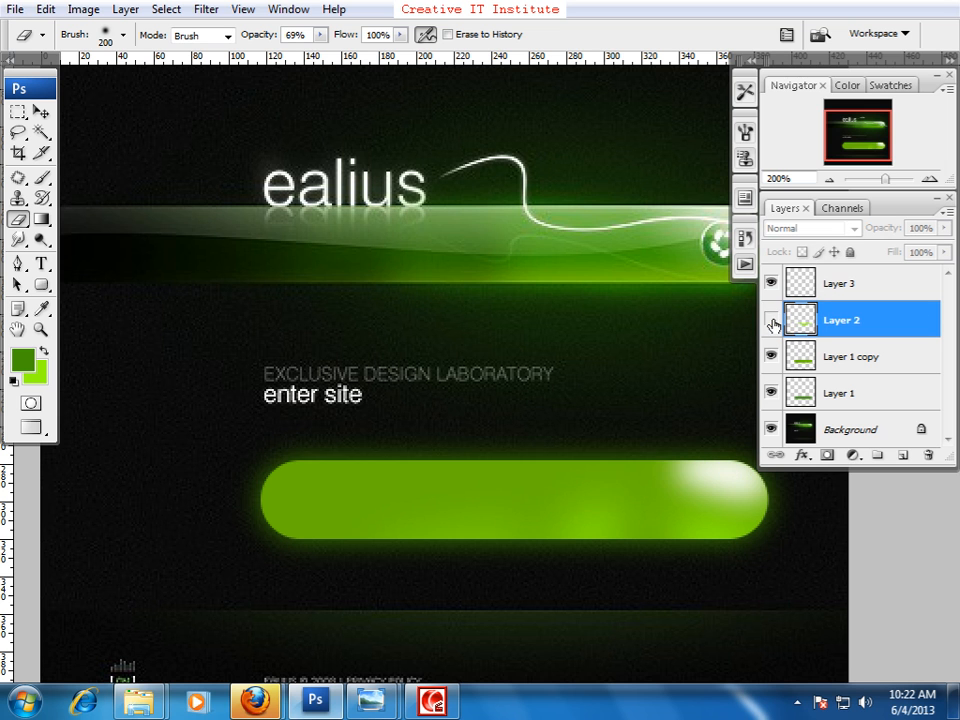
pyautogui.click(252, 495)
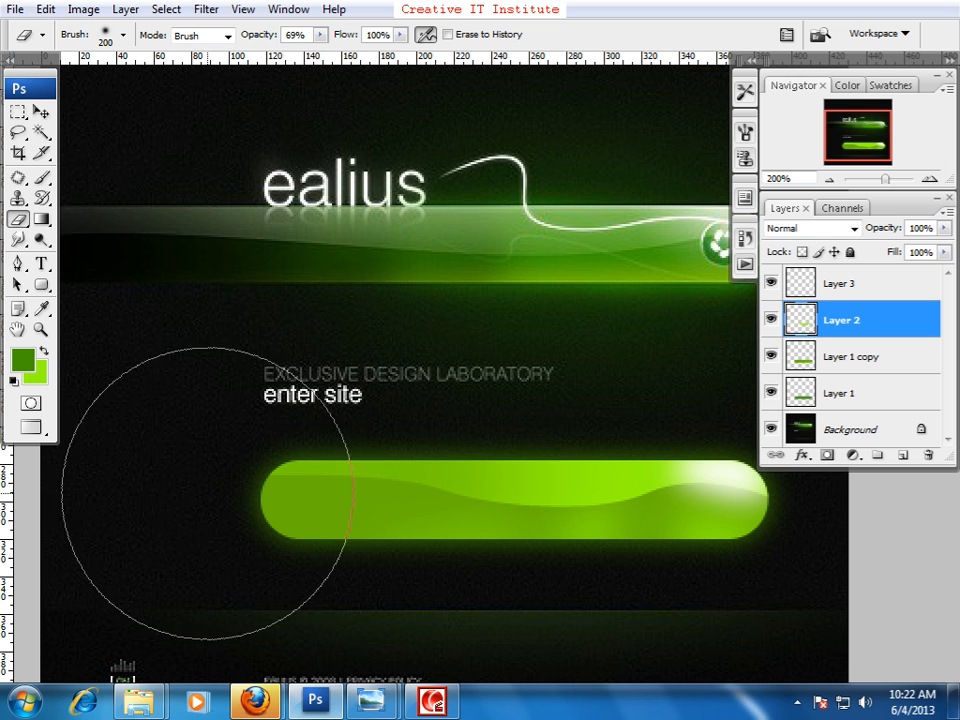
pyautogui.click(330, 499)
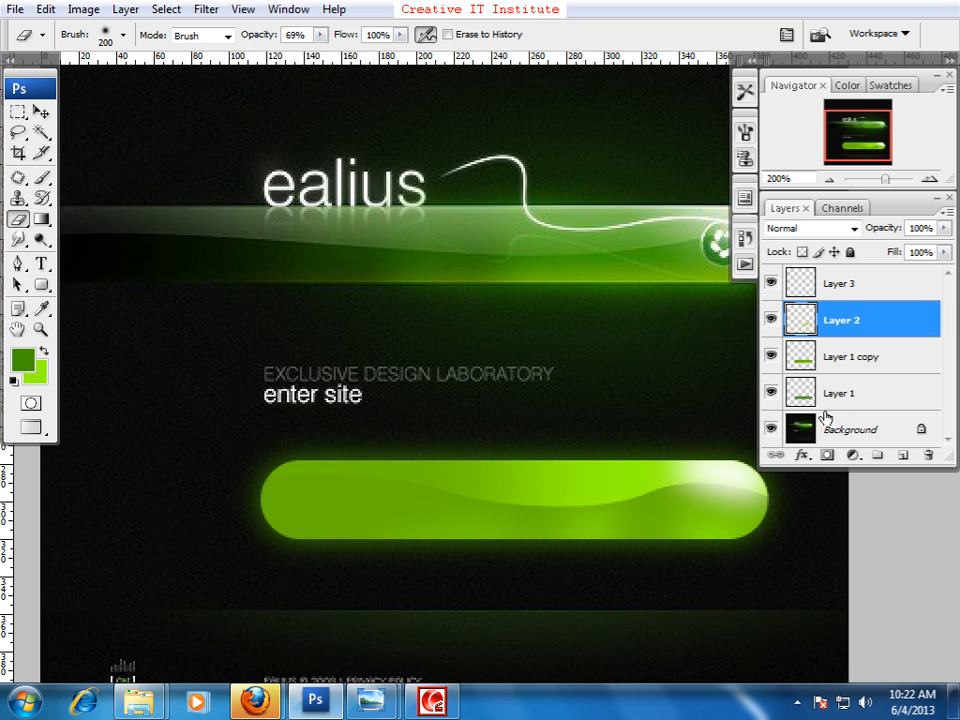
# Step: Fade out the left part of the bar on Layer 1 copy and Layer 1, using the 200 px soft Eraser at 69% opacity
pyautogui.keyDown('ctrl'); pyautogui.click(561, 456); pyautogui.keyUp('ctrl')
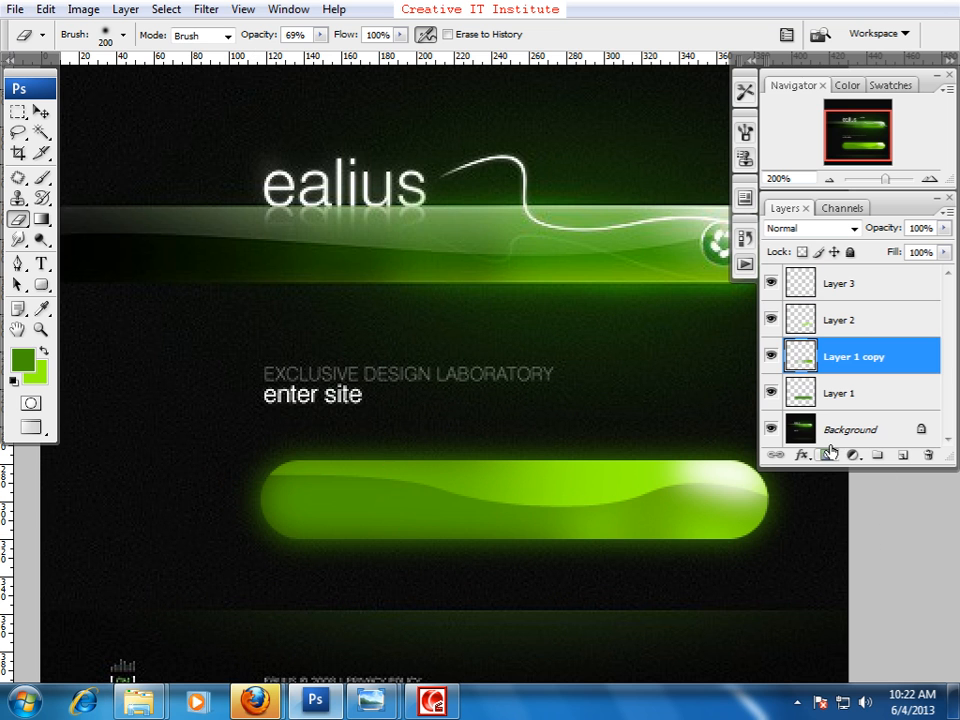
pyautogui.click(808, 402)
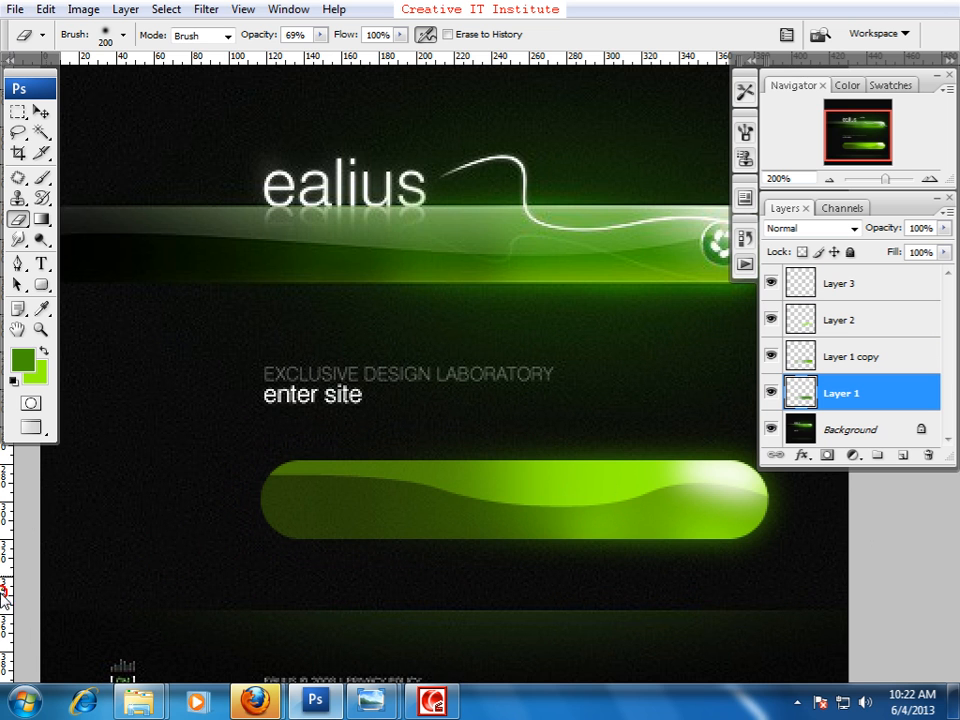
pyautogui.moveTo(576, 628); pyautogui.dragTo(511, 612)
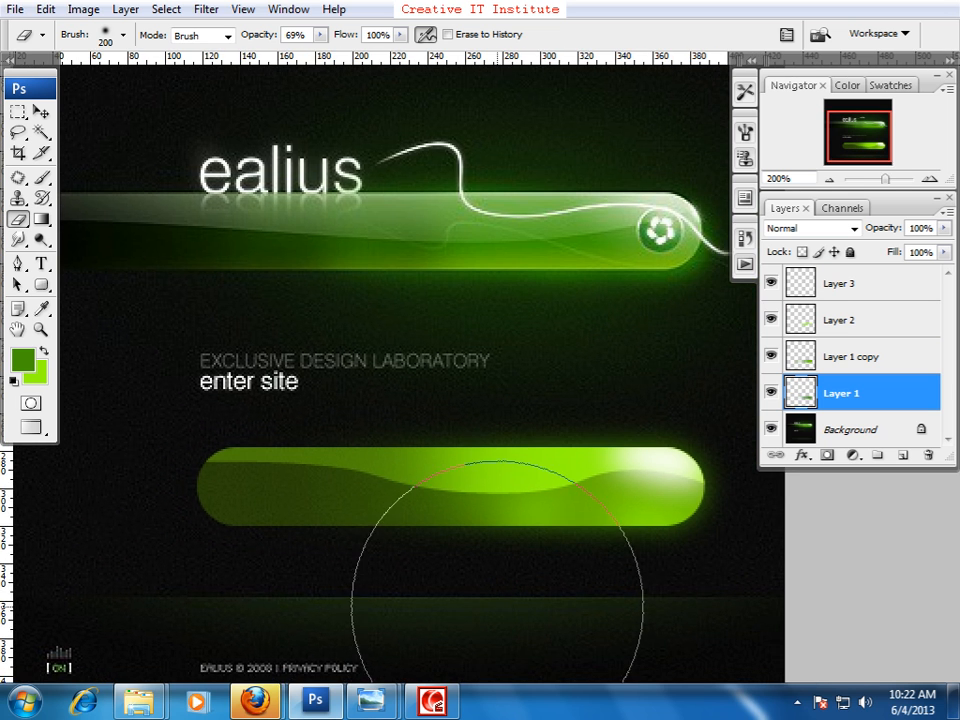
pyautogui.hotkey('ctrl', '-')
pyautogui.moveTo(589, 557); pyautogui.dragTo(508, 568)
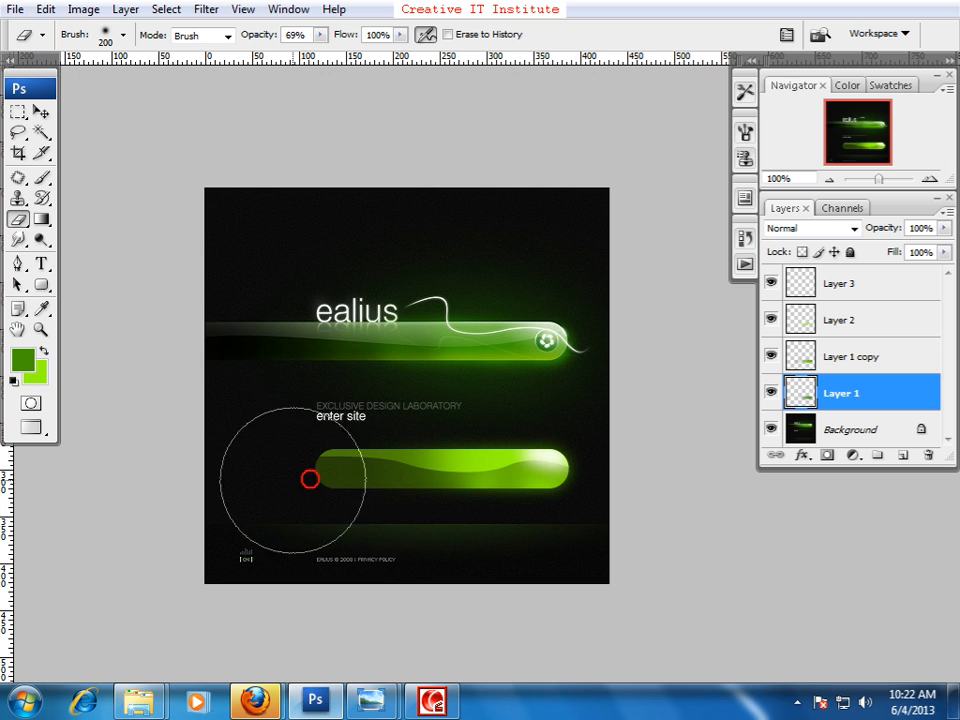
# Step: Erase more of the bar's left end on Layer 1 copy and Layer 2 so it fades into the dark background
pyautogui.click(828, 362)
pyautogui.moveTo(276, 476); pyautogui.dragTo(381, 486)
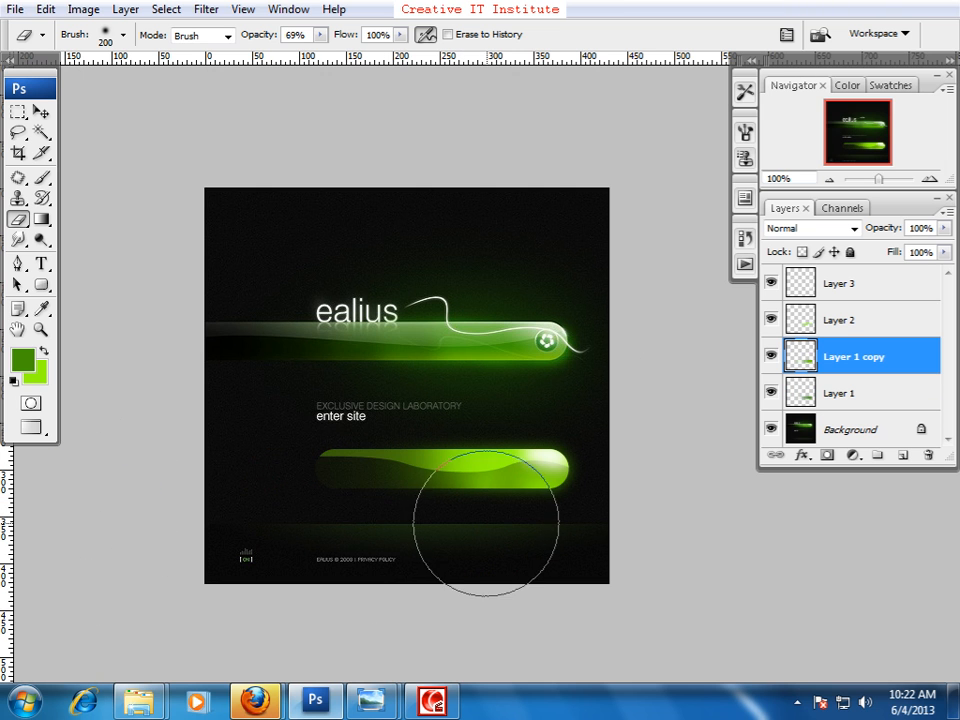
pyautogui.moveTo(489, 536); pyautogui.dragTo(518, 570)
pyautogui.click(790, 318)
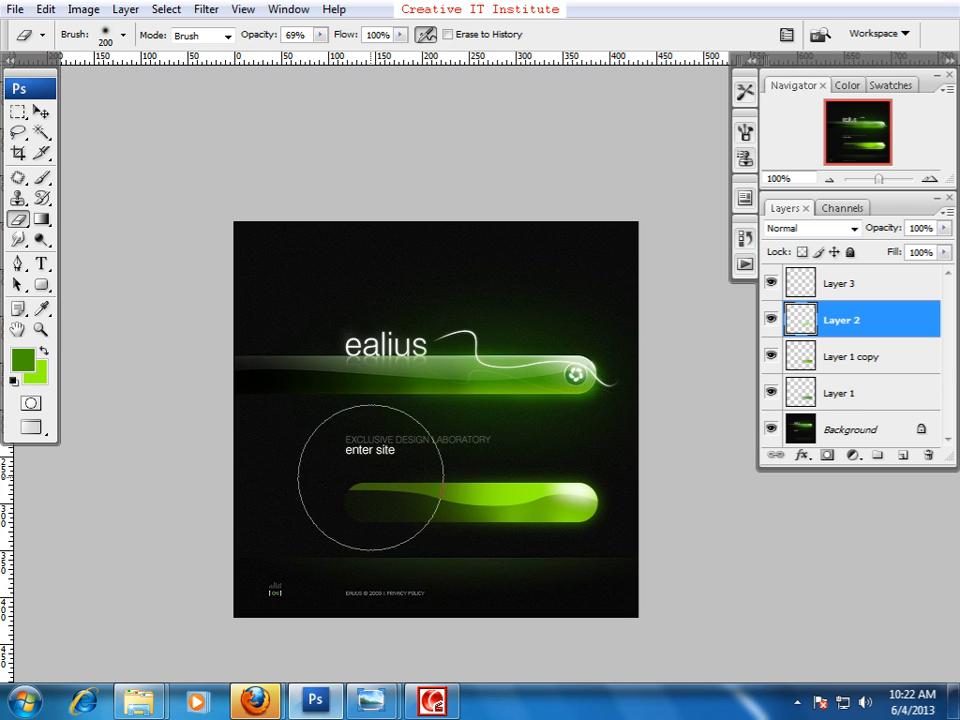
pyautogui.moveTo(440, 528); pyautogui.dragTo(420, 472)
pyautogui.hotkey('ctrl', '=')
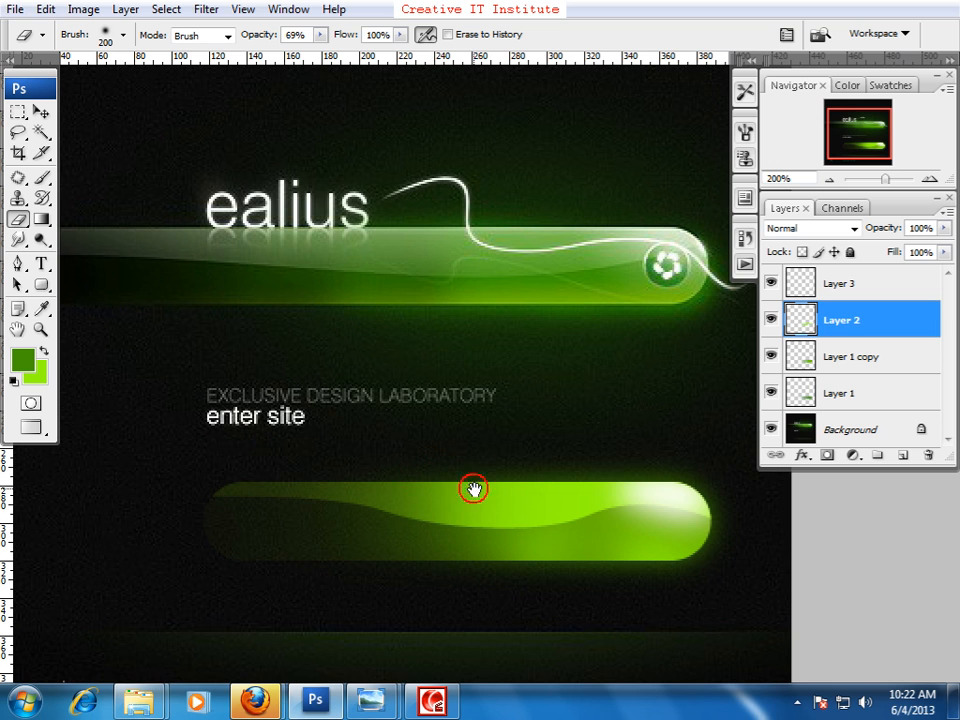
# Step: Lock the transparent pixels of Layer 2 and choose a very pale green as the Brush's foreground colour
pyautogui.click(41, 111)
pyautogui.moveTo(287, 294)
pyautogui.mouseDown()
pyautogui.moveTo(321, 279)
pyautogui.moveTo(313, 297)
pyautogui.mouseUp()
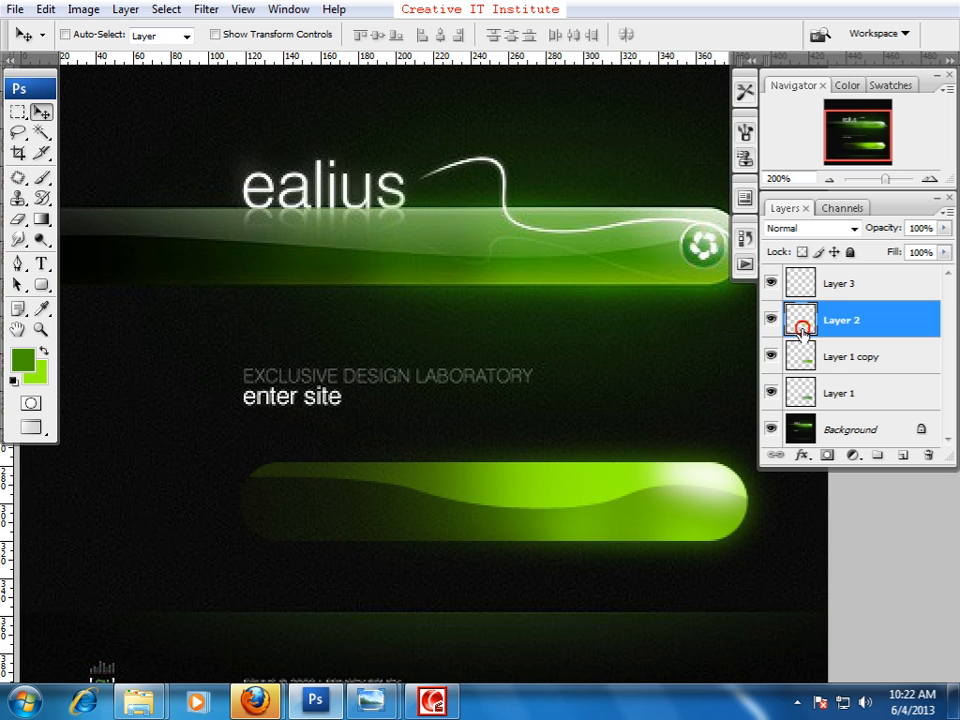
pyautogui.click(771, 318)
pyautogui.click(771, 318)
pyautogui.click(41, 177)
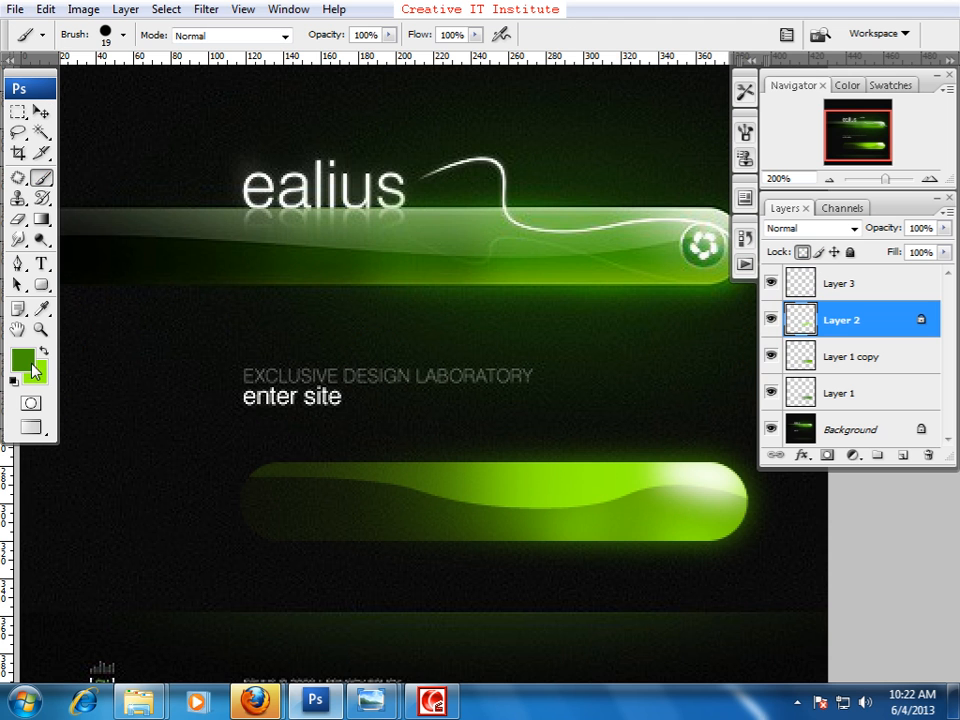
pyautogui.click(35, 370)
pyautogui.click(480, 362)
pyautogui.click(891, 364)
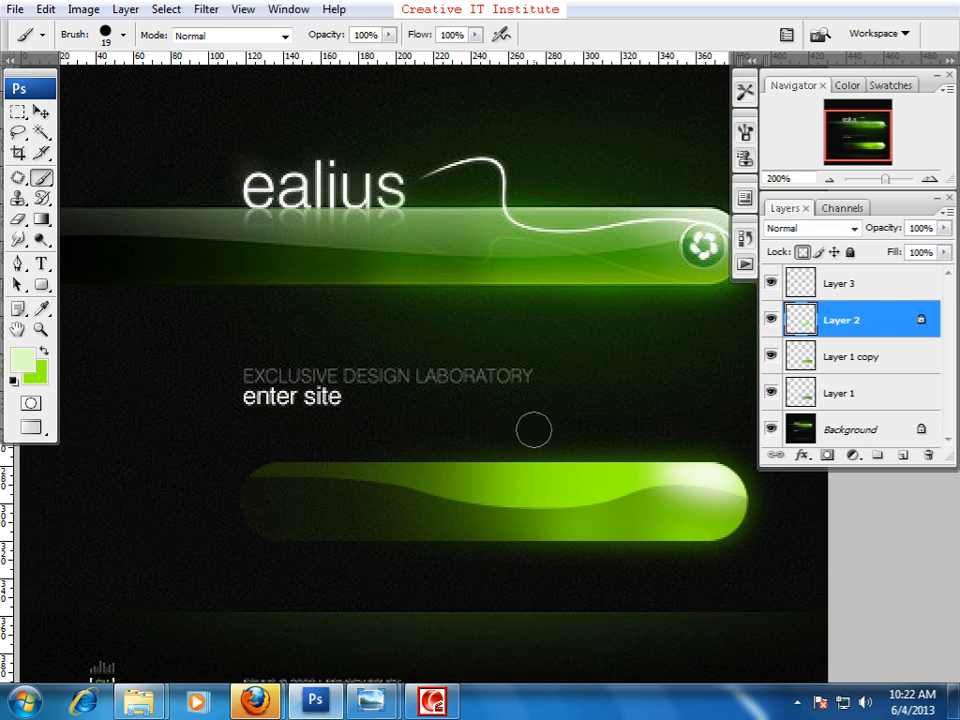
# Step: Paint pale green highlights along the upper edge of the Layer 2 wave with a soft 60 px brush
pyautogui.press(']')
pyautogui.press(']')
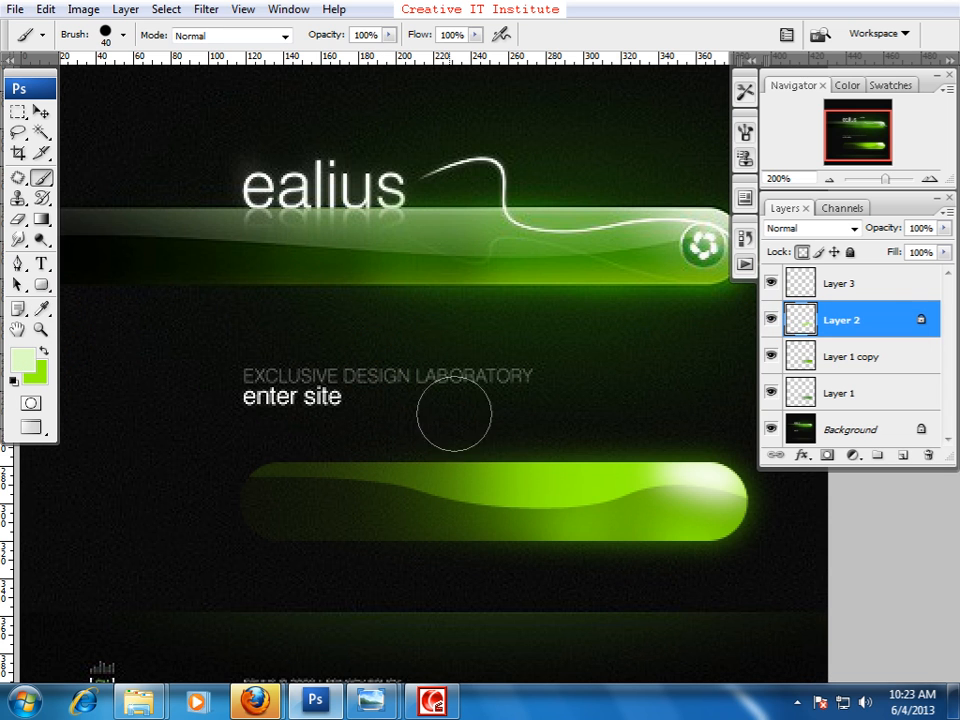
pyautogui.click(123, 36)
pyautogui.click(127, 215)
pyautogui.click(461, 349)
pyautogui.press(']')
pyautogui.press(']')
pyautogui.press(']')
pyautogui.press(']')
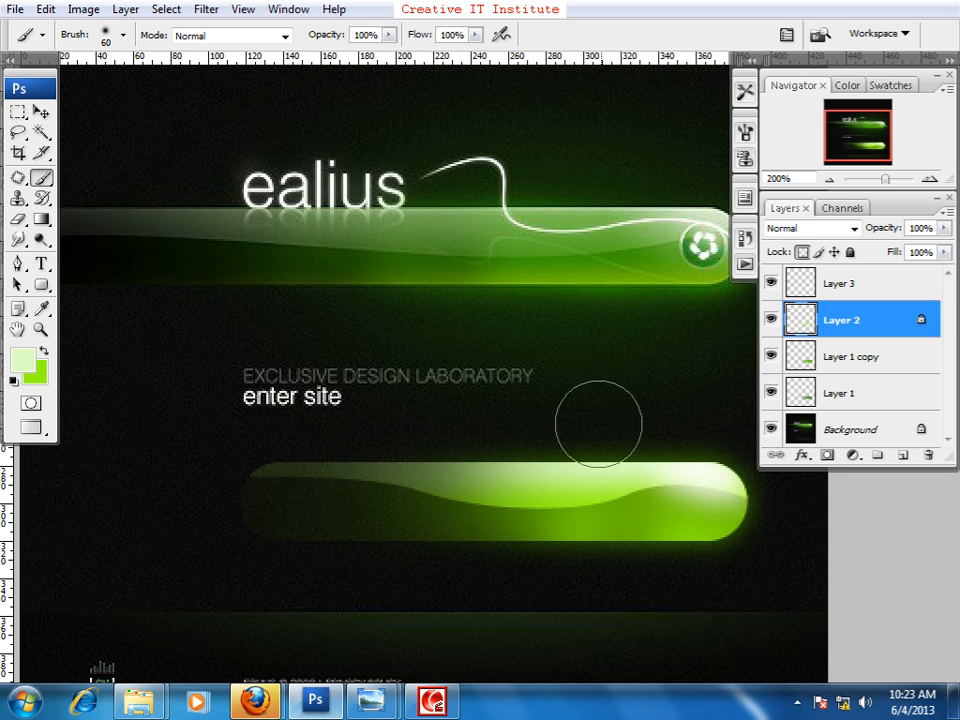
pyautogui.moveTo(778, 467); pyautogui.dragTo(686, 454)
pyautogui.moveTo(459, 544); pyautogui.dragTo(544, 546)
pyautogui.hotkey('ctrl', '+')
pyautogui.hotkey('ctrl', '-')
pyautogui.moveTo(579, 497); pyautogui.dragTo(441, 450)
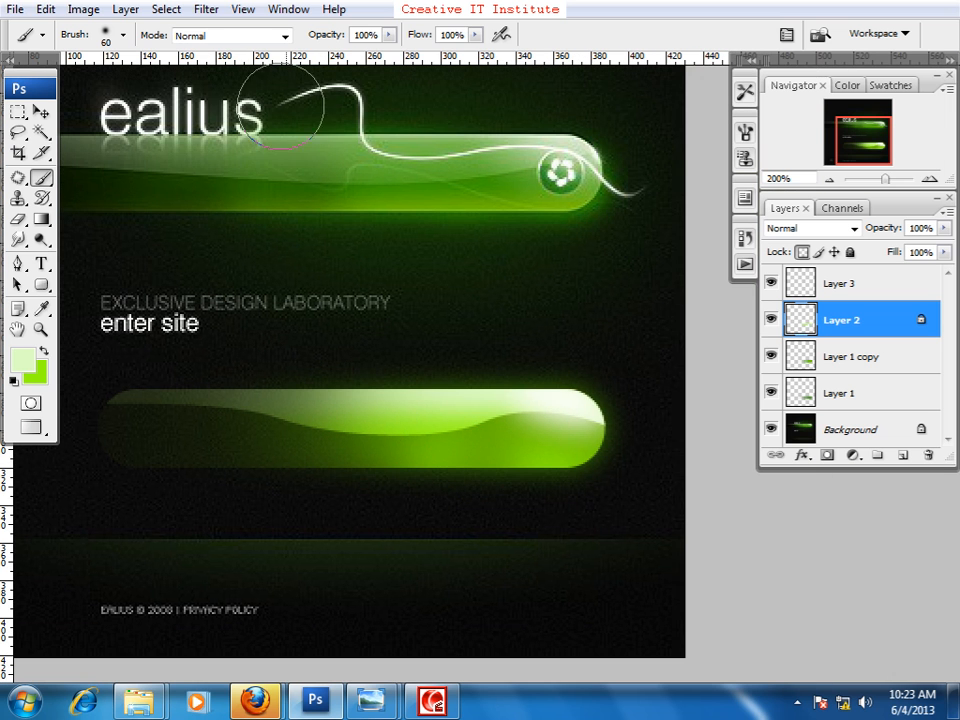
# Step: Draw a wavy Pen path from above the new bar, across its upper part and out past its right end
pyautogui.click(17, 284)
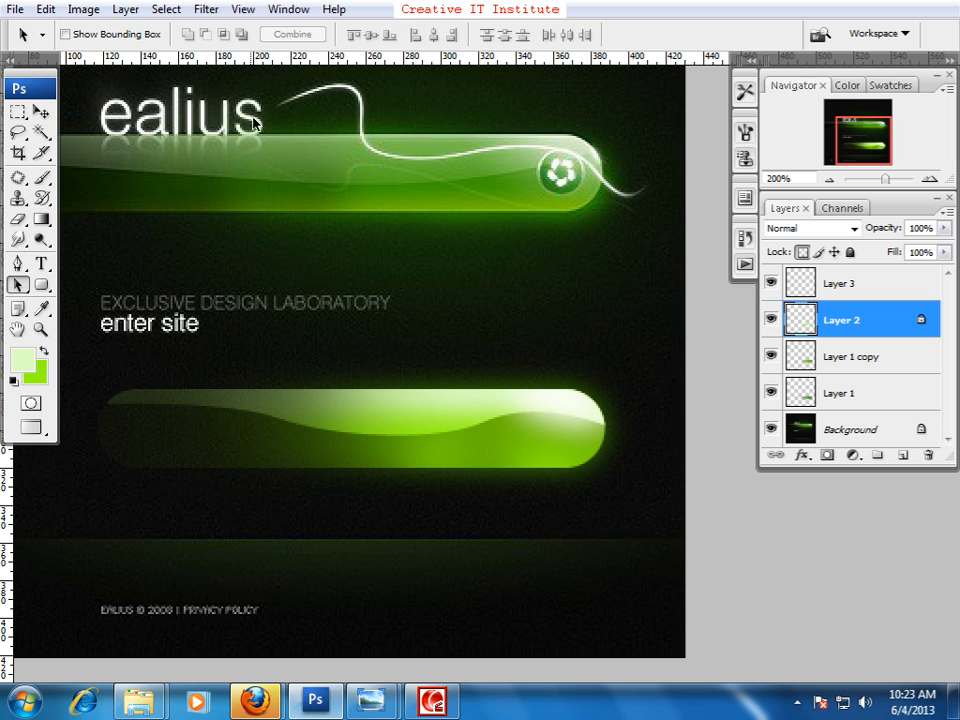
pyautogui.click(19, 264)
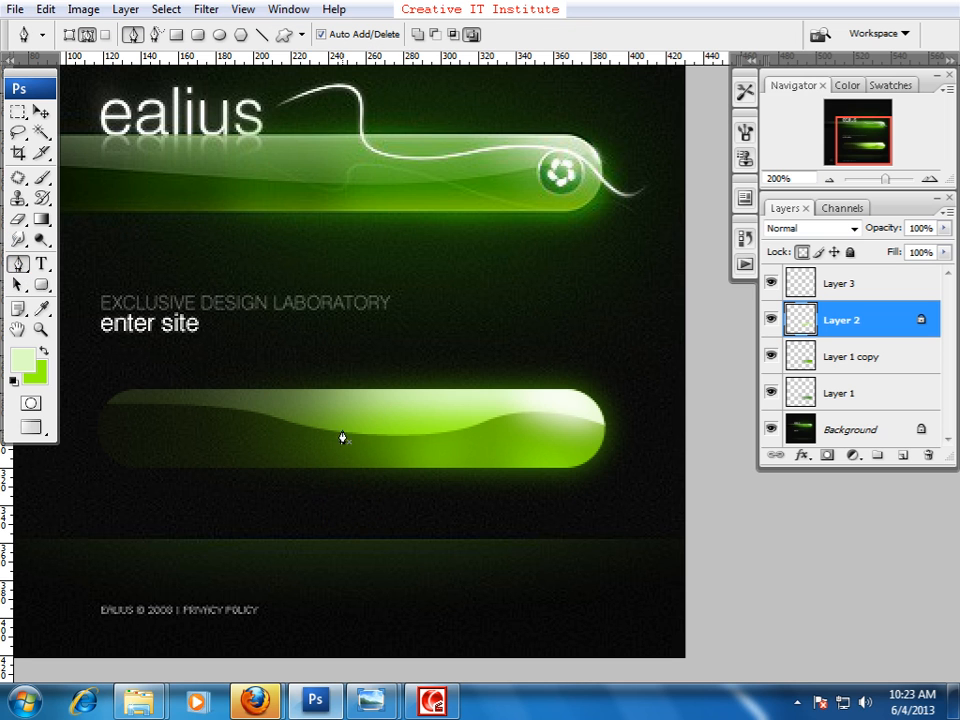
pyautogui.moveTo(270, 376)
pyautogui.mouseDown()
pyautogui.moveTo(394, 379)
pyautogui.moveTo(405, 398)
pyautogui.moveTo(474, 412)
pyautogui.mouseUp()
pyautogui.moveTo(544, 403); pyautogui.dragTo(581, 432)
pyautogui.moveTo(643, 441); pyautogui.dragTo(678, 404)
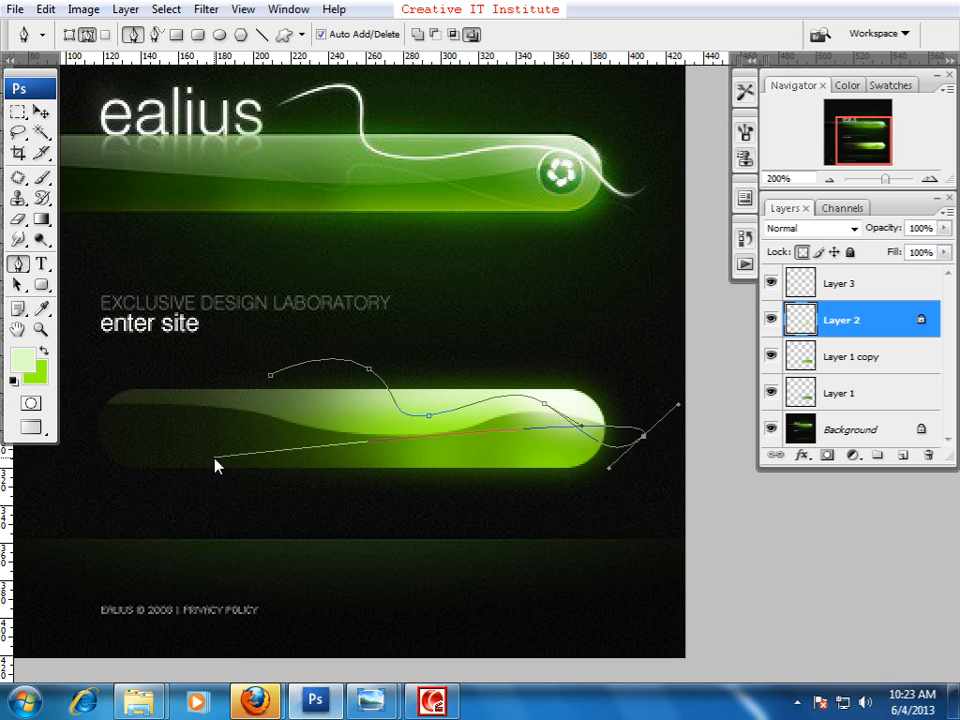
# Step: Set the Brush to the hard 3 px tip and the foreground colour to white
pyautogui.click(40, 178)
pyautogui.click(124, 44)
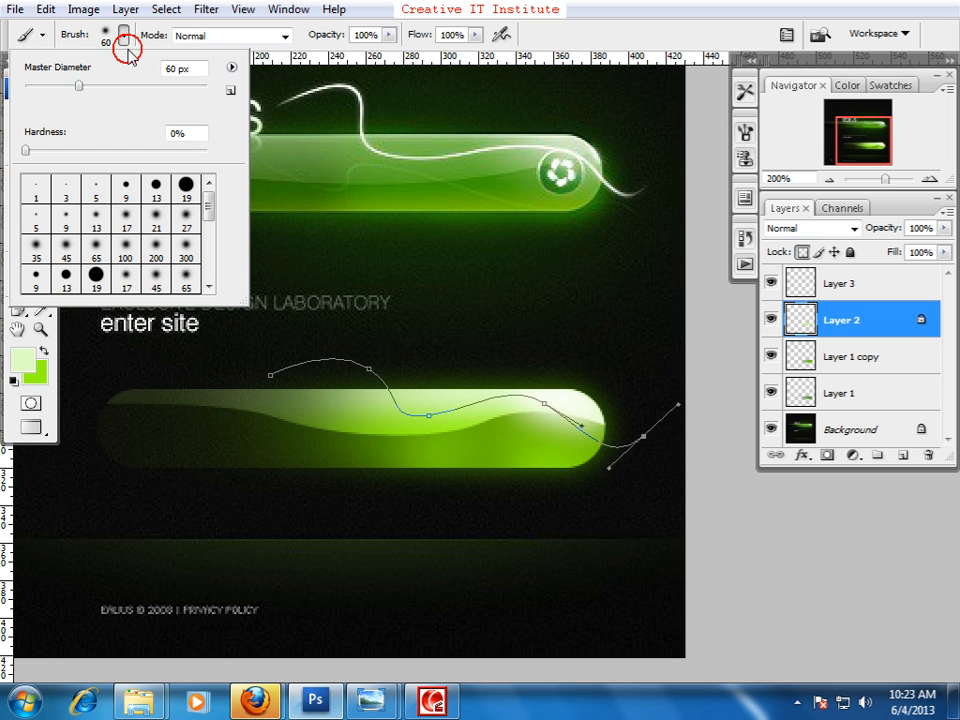
pyautogui.click(96, 192)
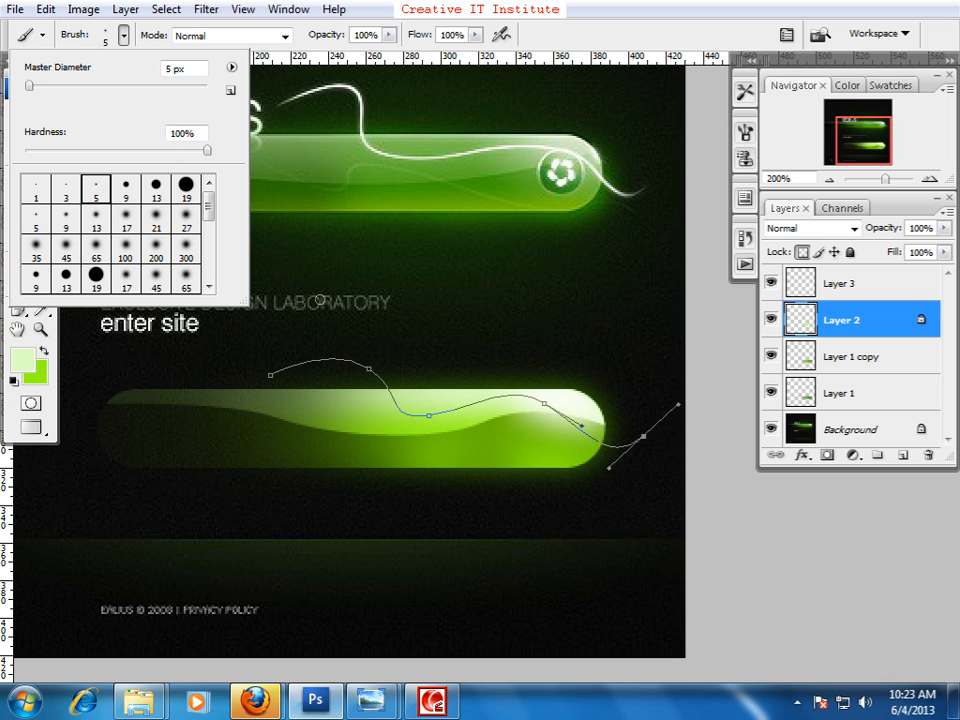
pyautogui.click(68, 190)
pyautogui.click(20, 358)
pyautogui.click(410, 367)
pyautogui.click(836, 362)
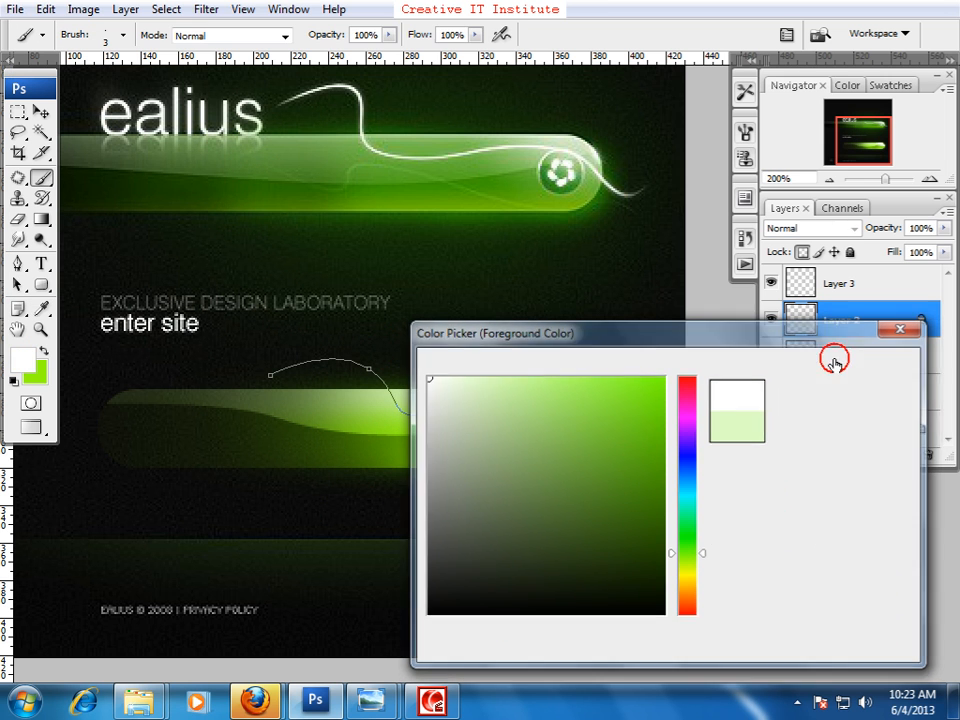
# Step: Stroke the wavy path on a new layer above Layer 2 using the Brush with Simulate Pressure, and dismiss the path
pyautogui.click(904, 456)
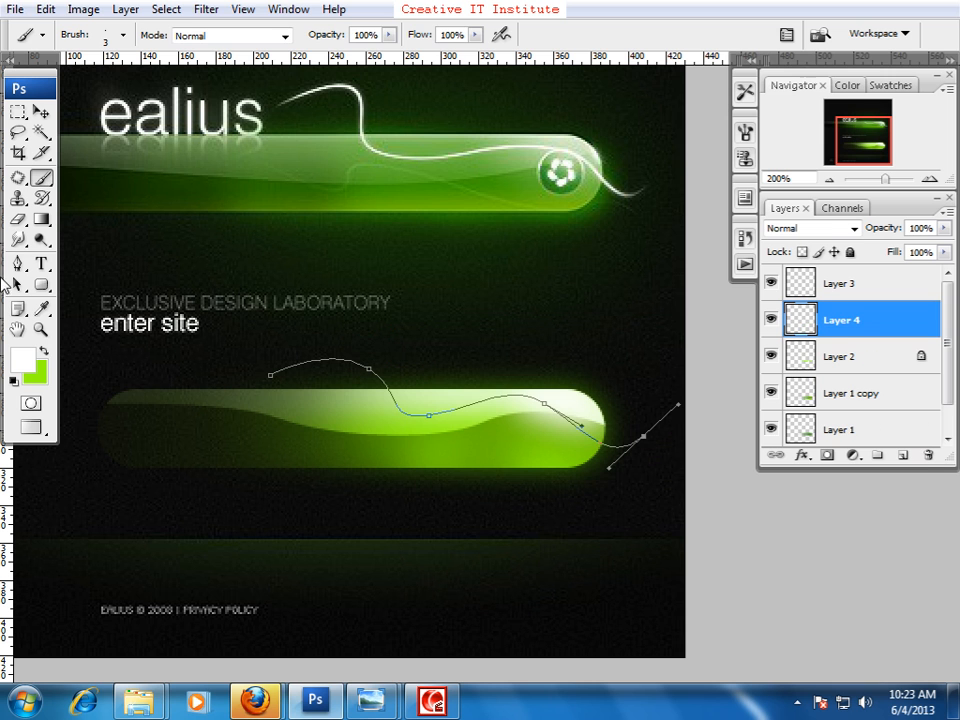
pyautogui.click(17, 263)
pyautogui.rightClick(311, 426)
pyautogui.click(369, 551)
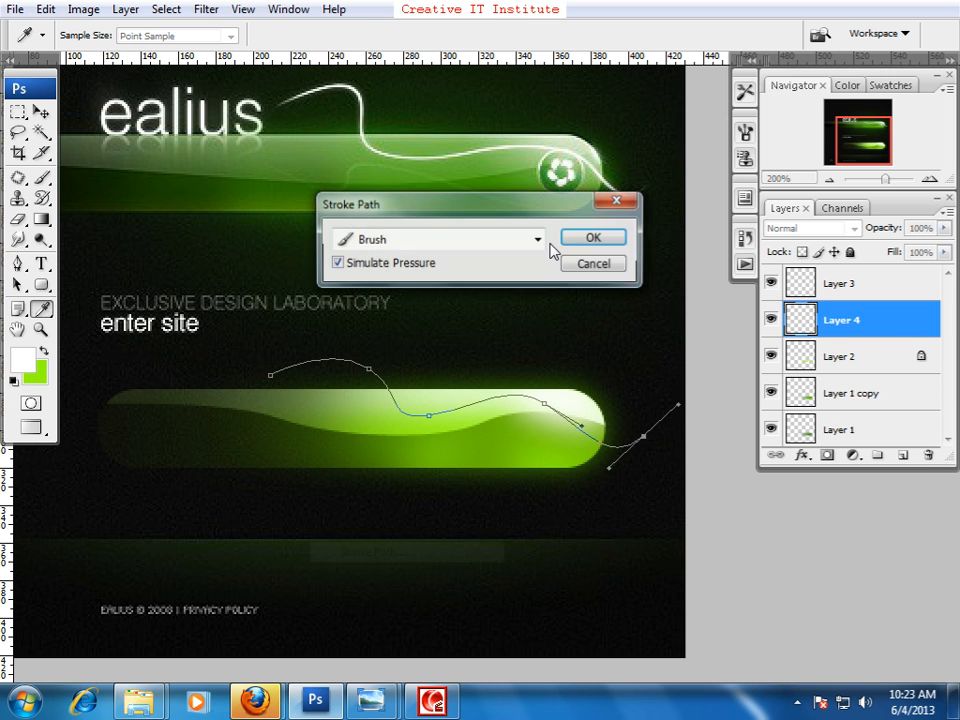
pyautogui.doubleClick(585, 242)
pyautogui.press('Return')
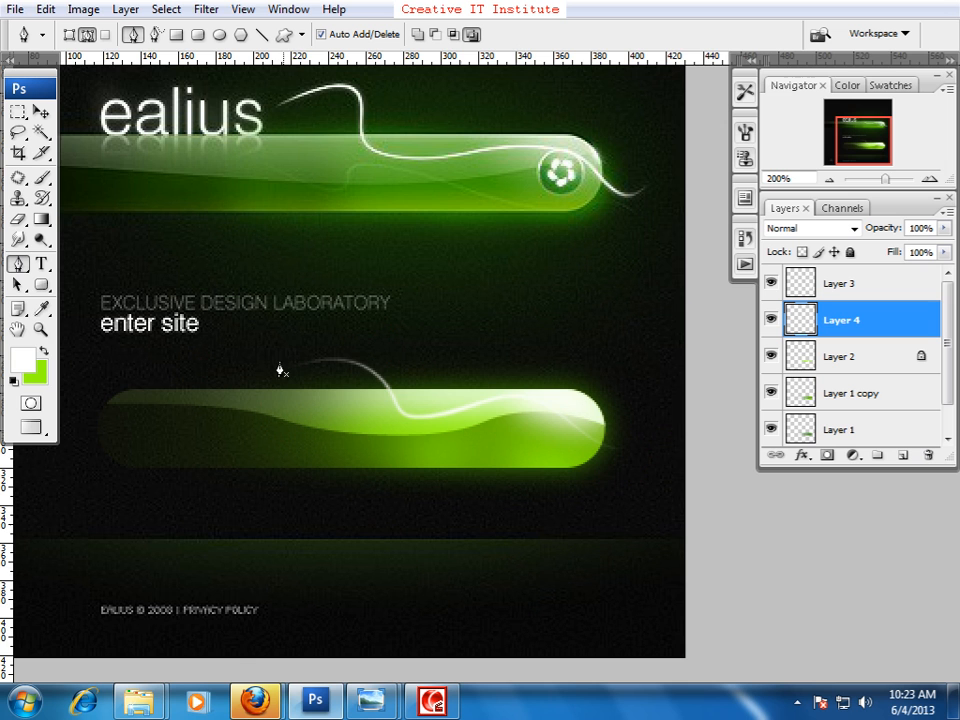
# Step: Lower the opacity of Layer 2 to 72%
pyautogui.moveTo(540, 430); pyautogui.dragTo(516, 419)
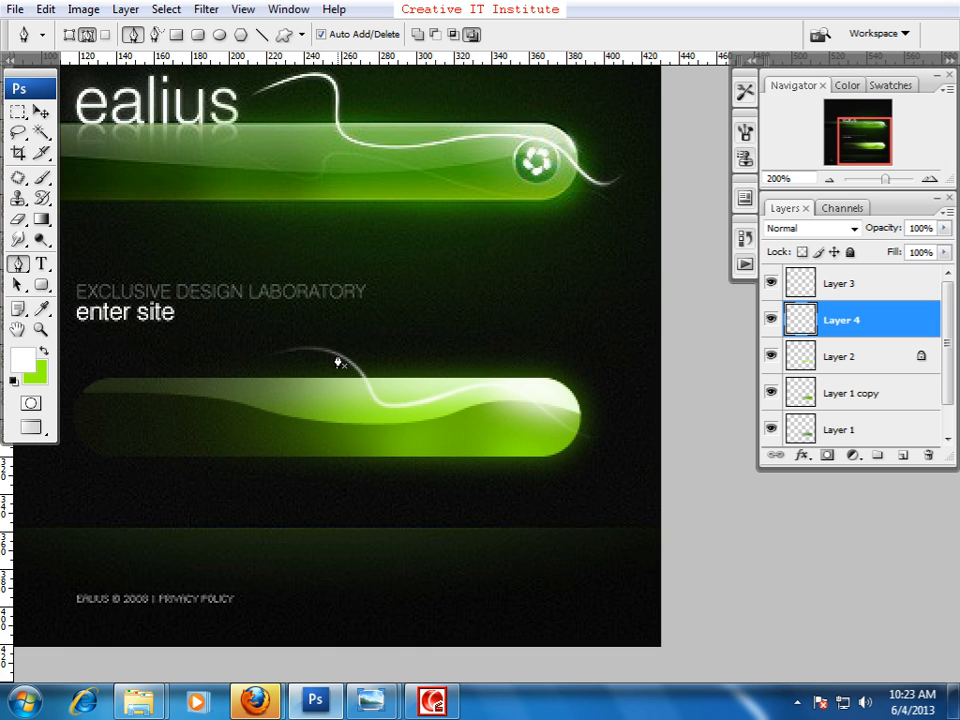
pyautogui.click(40, 112)
pyautogui.moveTo(388, 353); pyautogui.dragTo(421, 366)
pyautogui.hotkey('ctrl', '-')
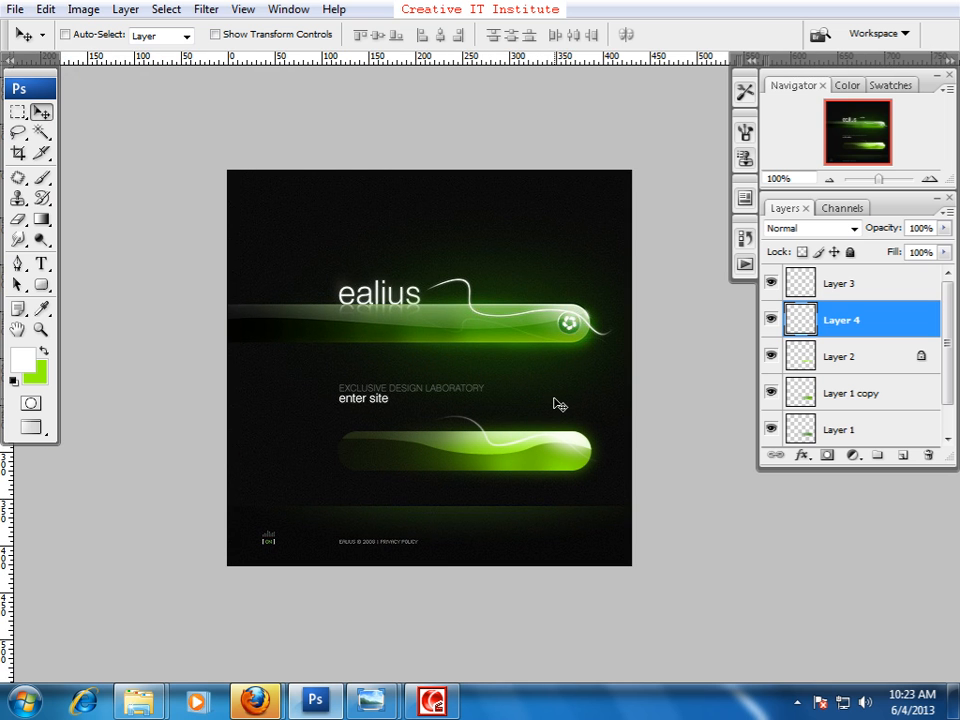
pyautogui.moveTo(554, 400); pyautogui.dragTo(423, 500)
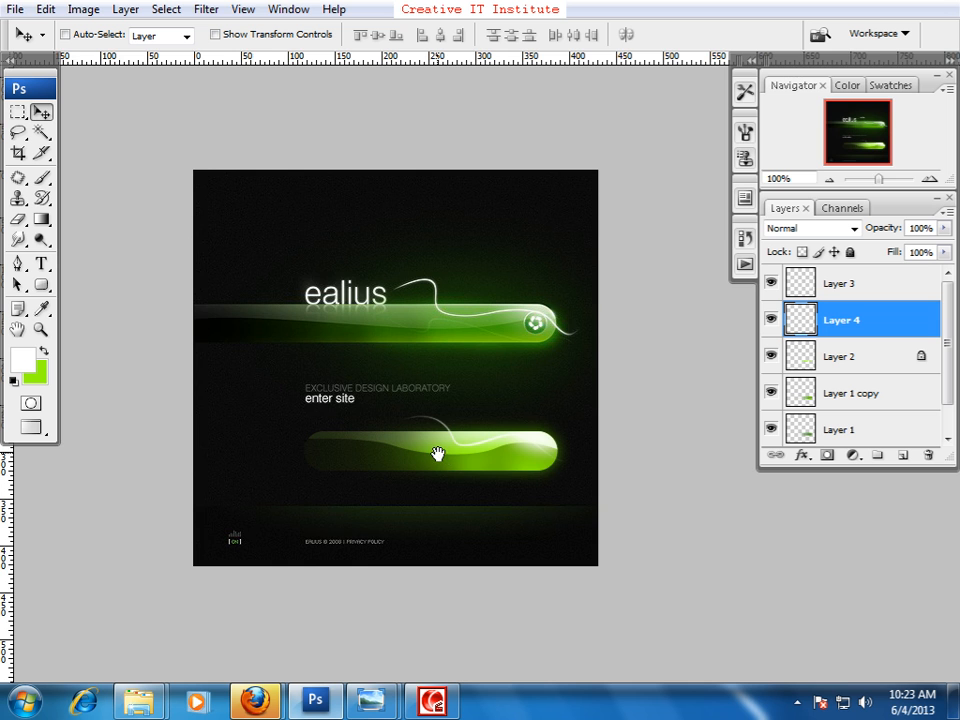
pyautogui.moveTo(440, 458); pyautogui.dragTo(483, 452)
pyautogui.hotkey('ctrl', '+')
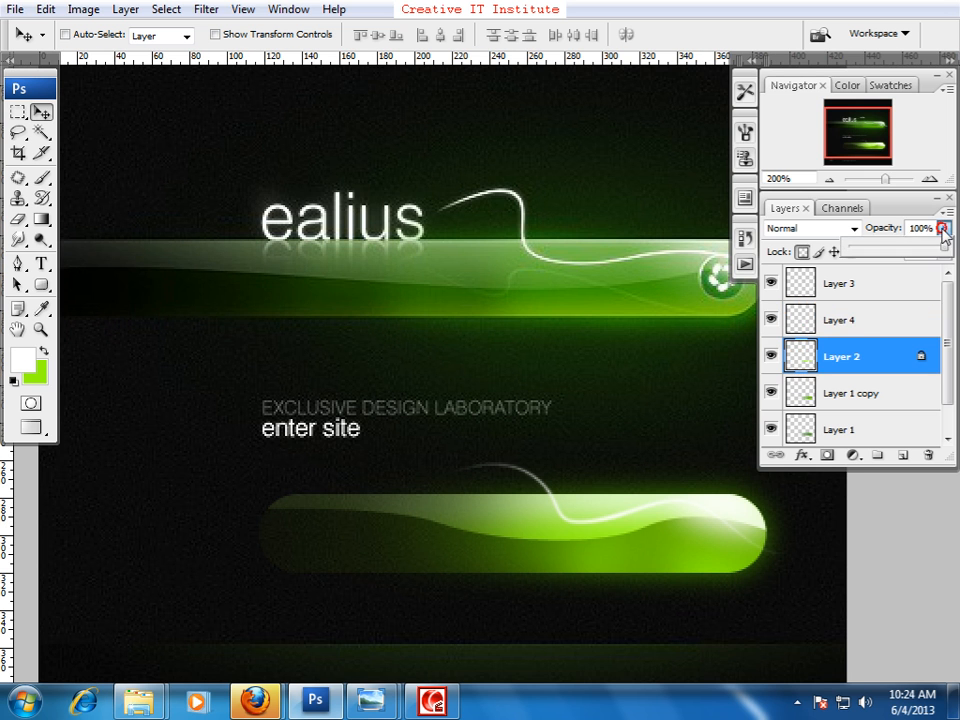
pyautogui.moveTo(942, 228); pyautogui.dragTo(921, 251)
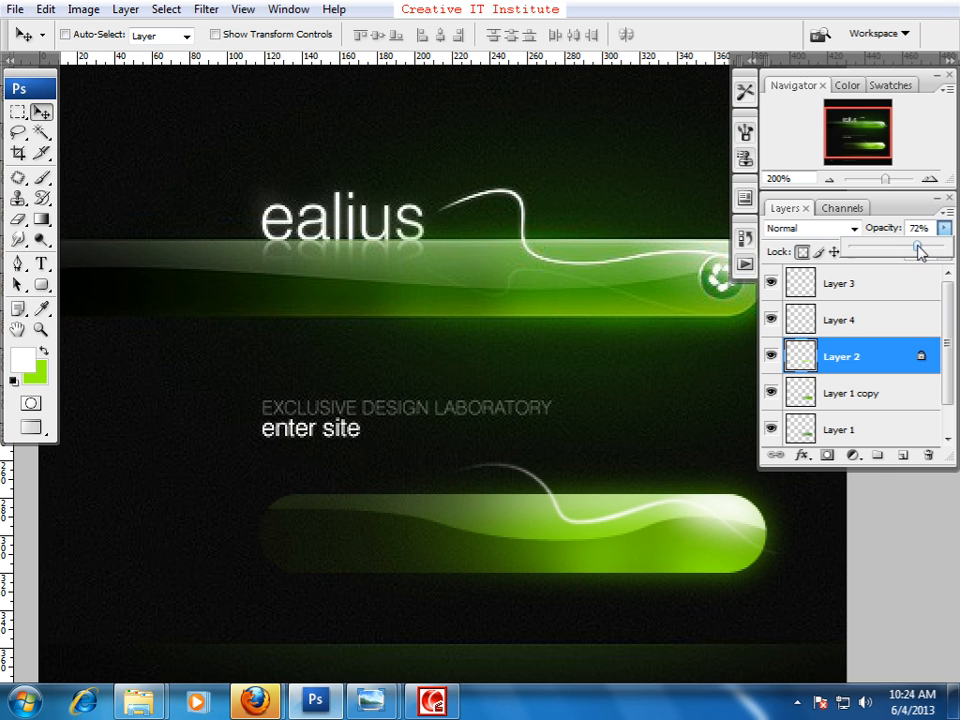
pyautogui.moveTo(437, 364); pyautogui.dragTo(477, 374)
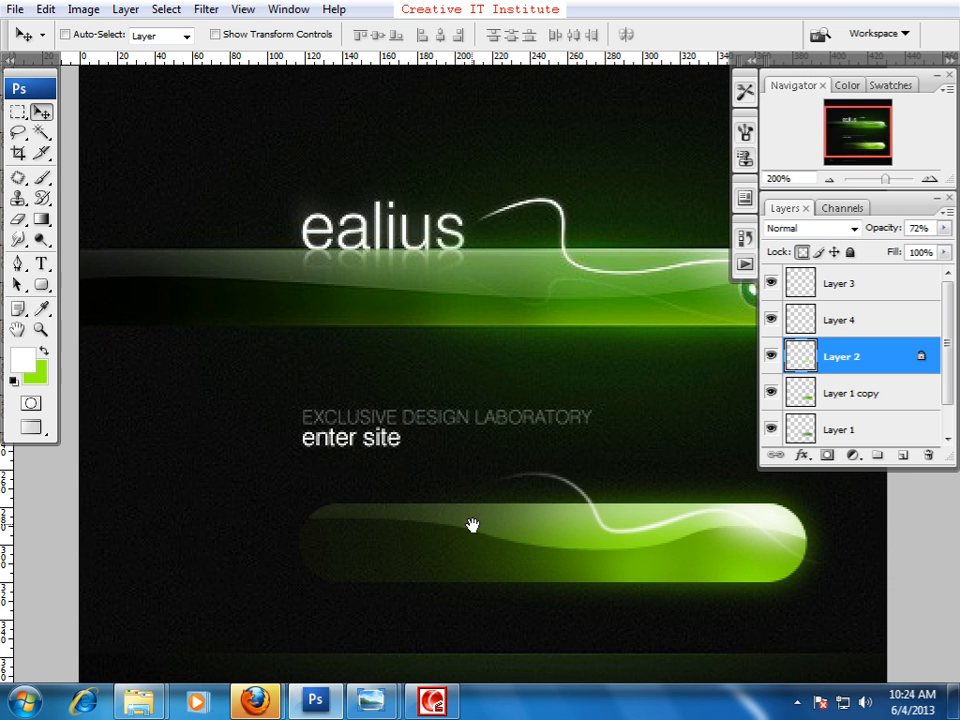
# Step: Start a horizontal text line between the "enter site" text and the recreated bar
pyautogui.moveTo(471, 523); pyautogui.dragTo(480, 536)
pyautogui.hotkey('ctrl', '+')
pyautogui.moveTo(321, 422); pyautogui.dragTo(64, 279)
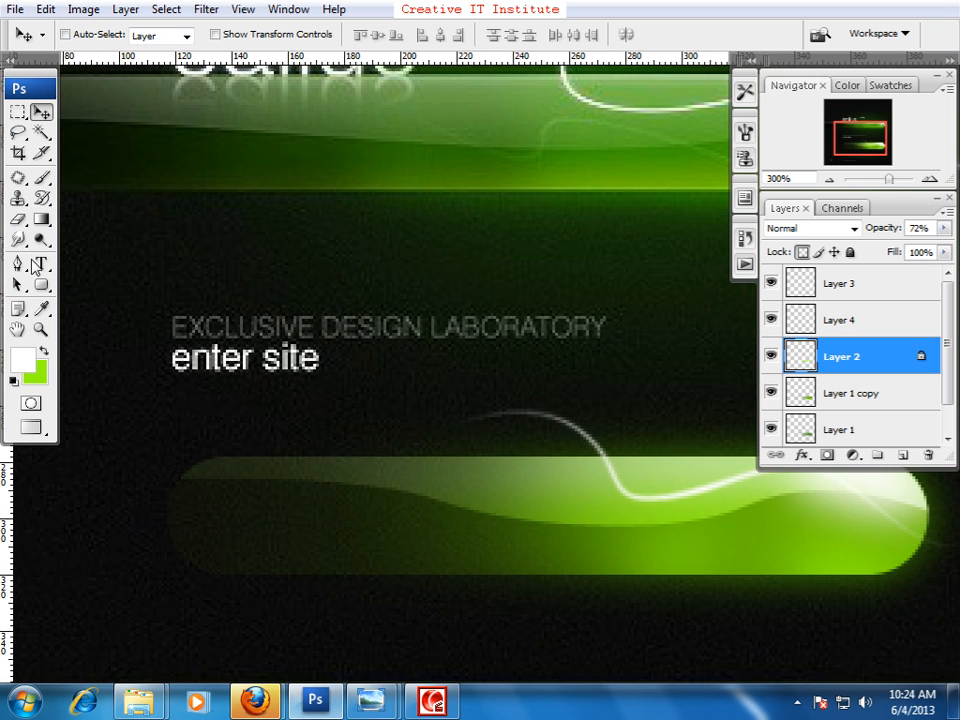
pyautogui.click(42, 264)
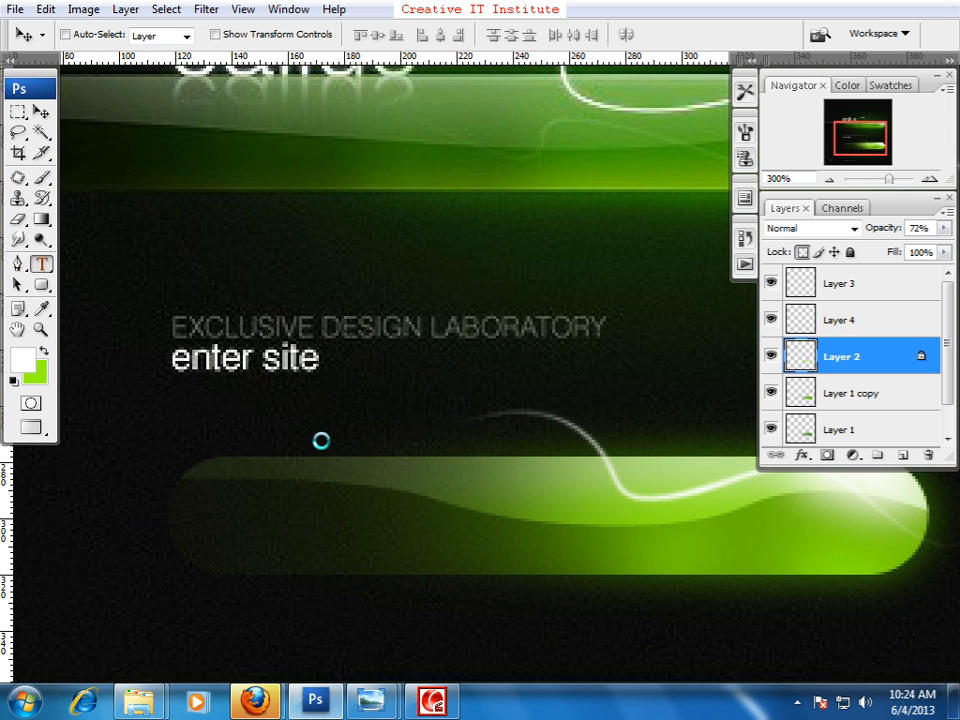
pyautogui.click(321, 438)
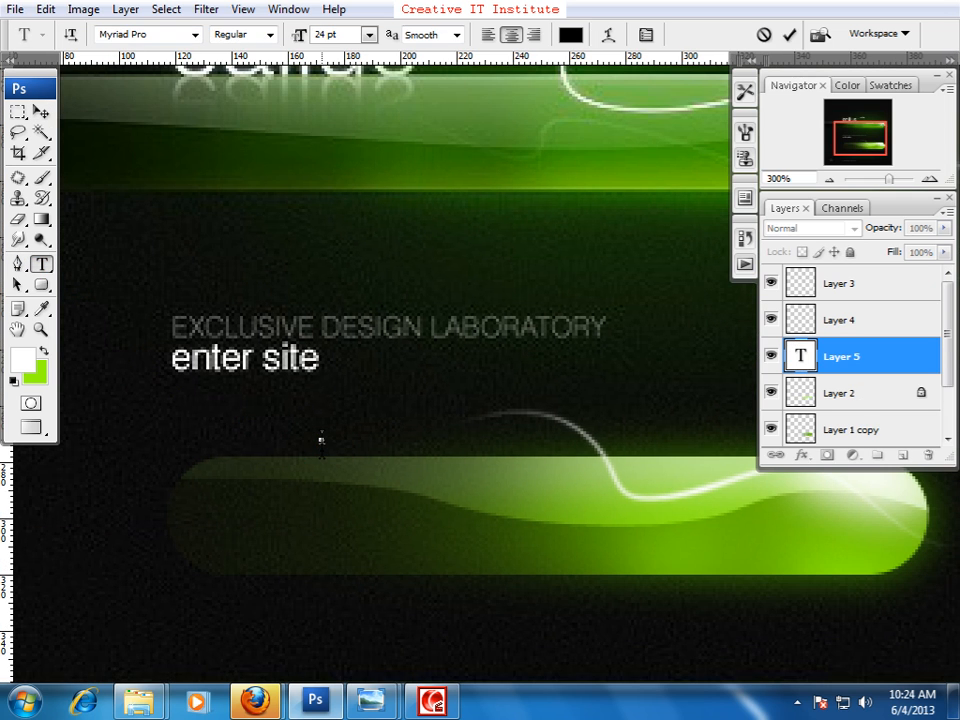
pyautogui.write('CREATI')
pyautogui.press('BackSpace')
pyautogui.press('BackSpace')
pyautogui.press('BackSpace')
pyautogui.press('BackSpace')
pyautogui.press('BackSpace')
pyautogui.press('BackSpace')
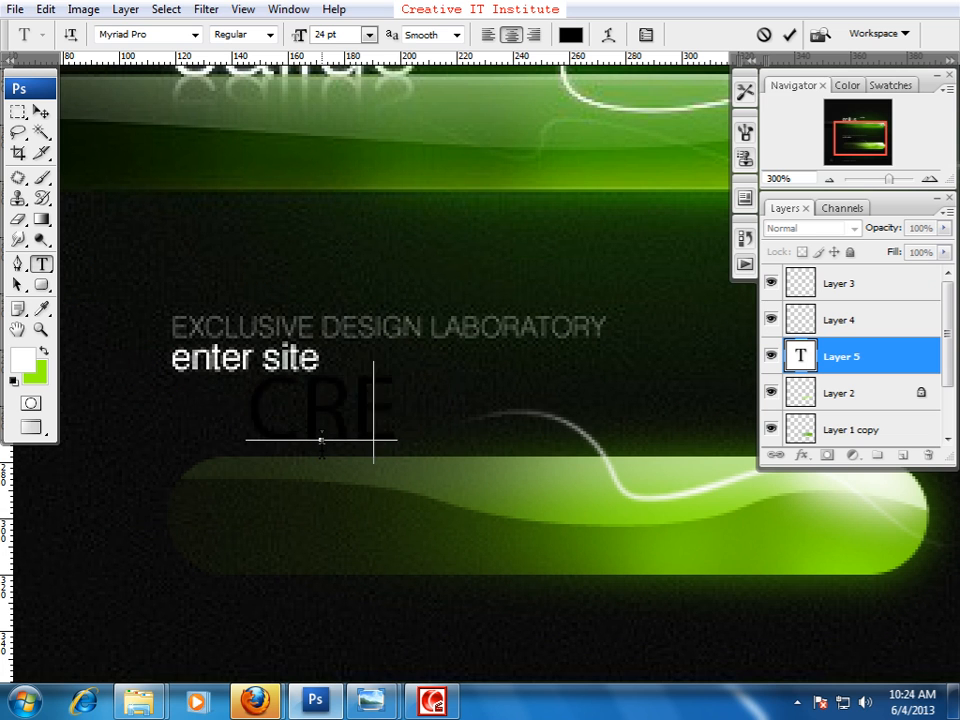
# Step: Enter the title text "Creative" above the recreated bar and colour it white
pyautogui.write('Creative')
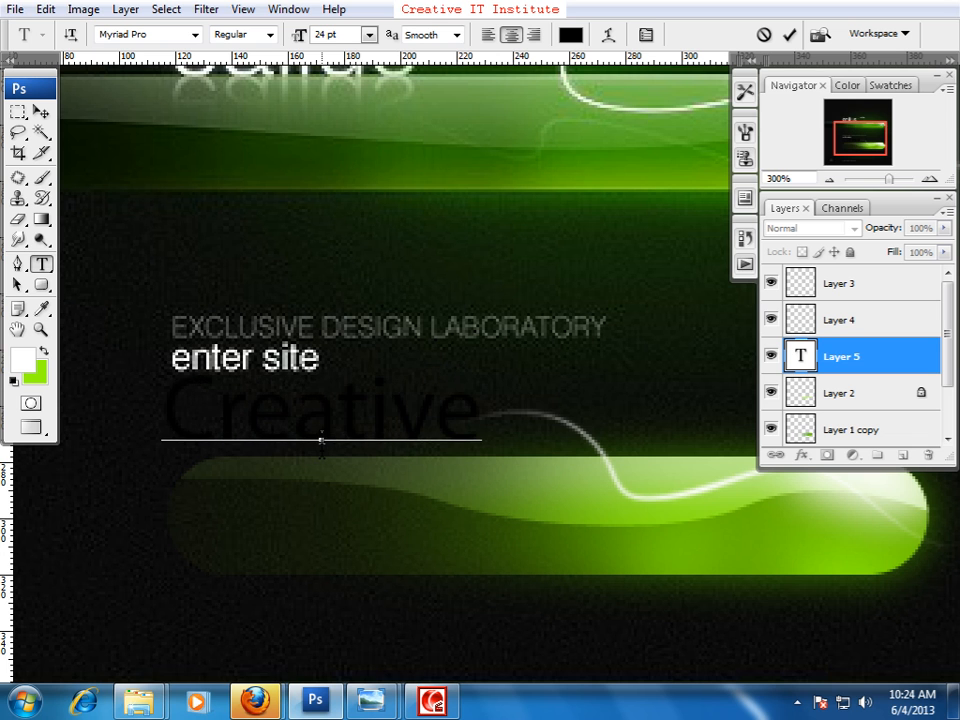
pyautogui.hotkey('ctrl', 'a')
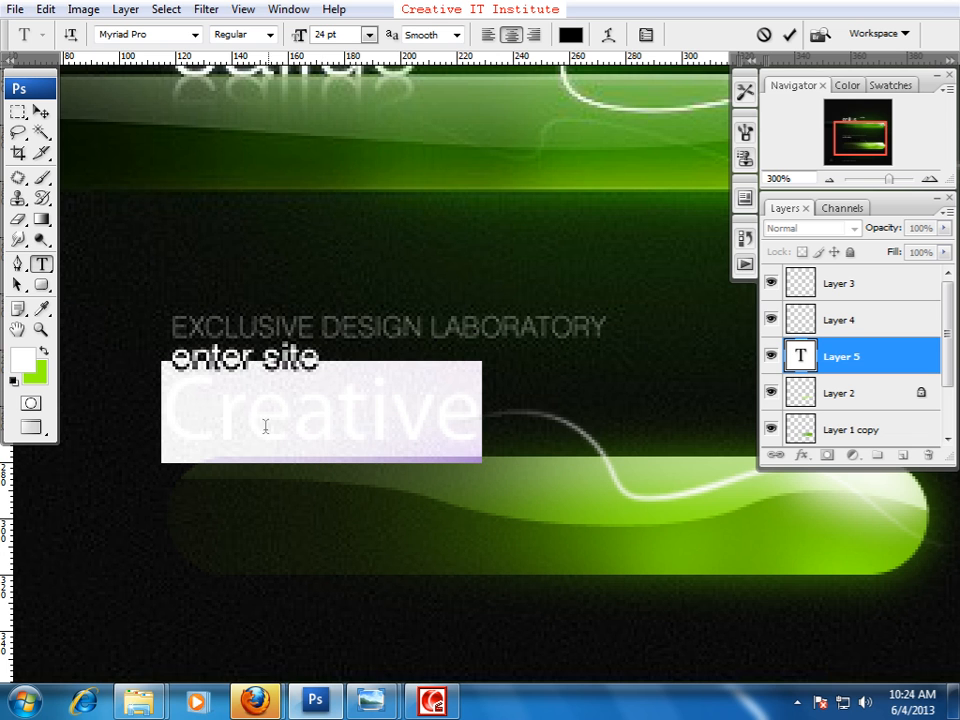
pyautogui.click(570, 36)
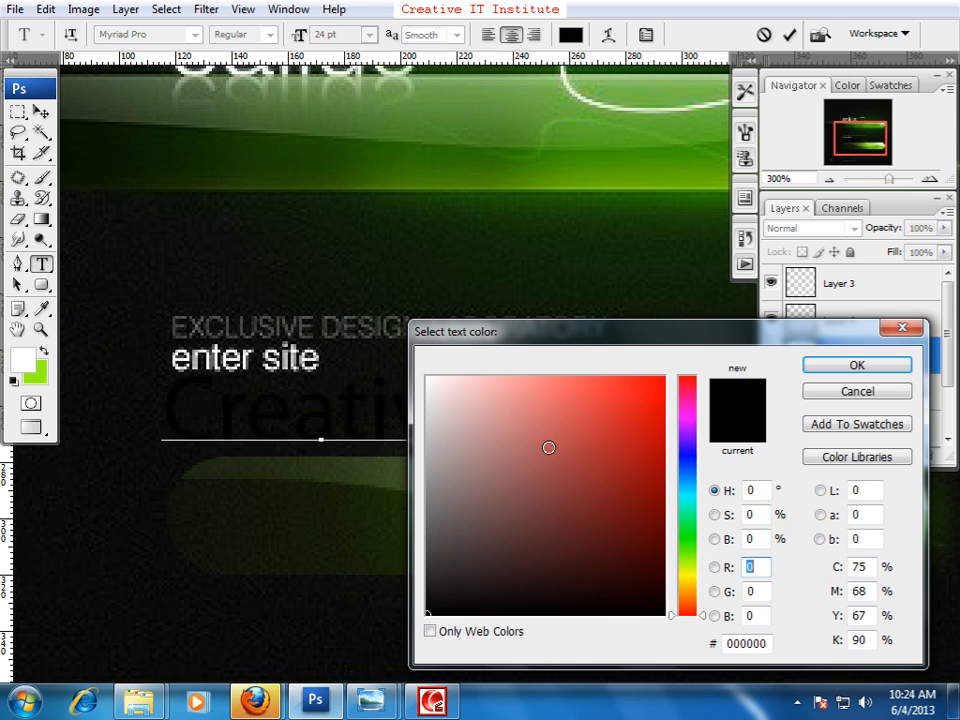
pyautogui.click(430, 380)
pyautogui.click(829, 364)
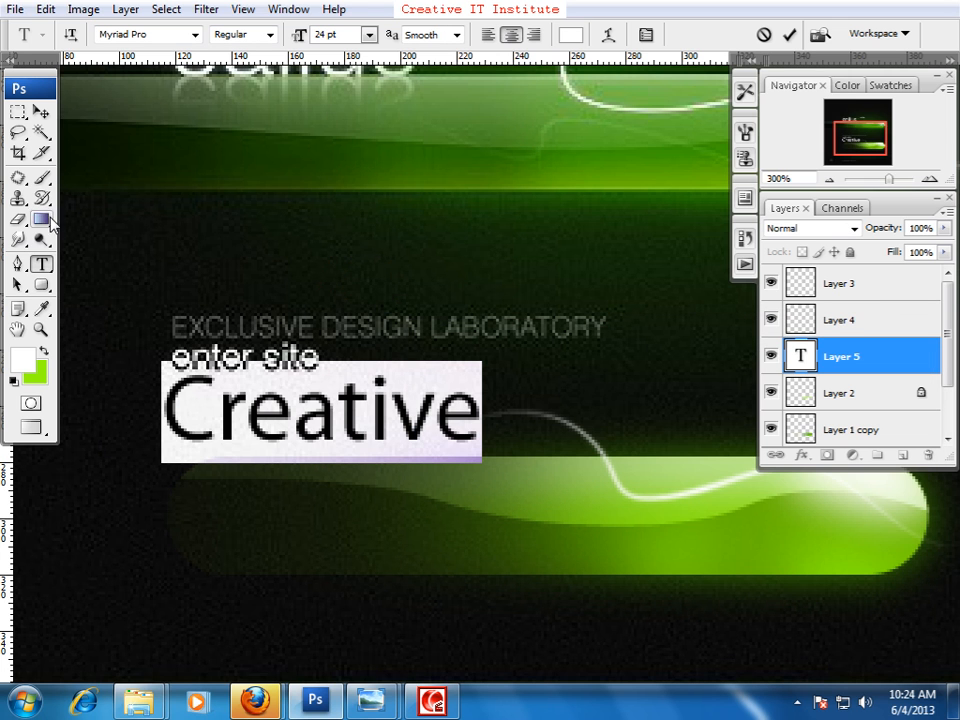
# Step: Set the "Creative" text size to 20 pt and move it so its baseline sits on the recreated bar's upper edge
pyautogui.click(291, 34)
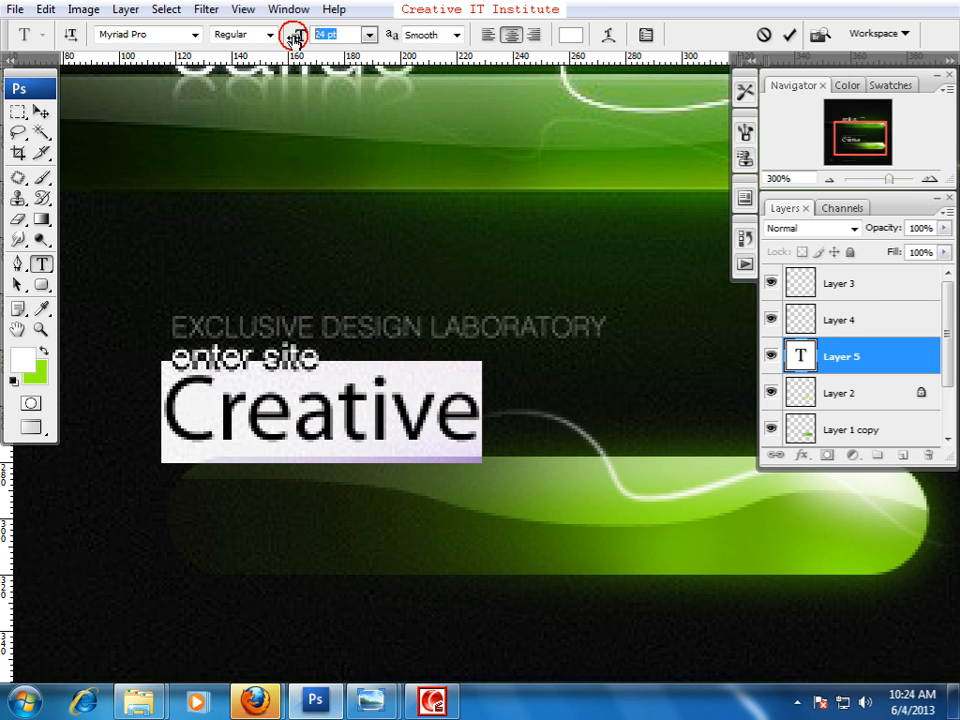
pyautogui.write('20')
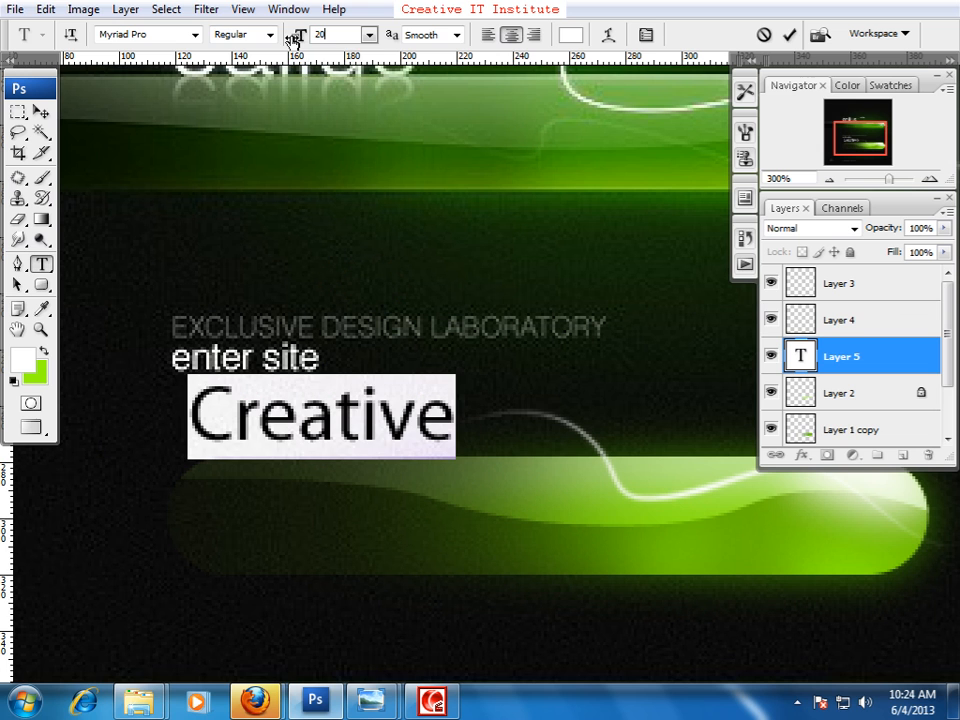
pyautogui.click(41, 111)
pyautogui.moveTo(366, 426); pyautogui.dragTo(494, 432)
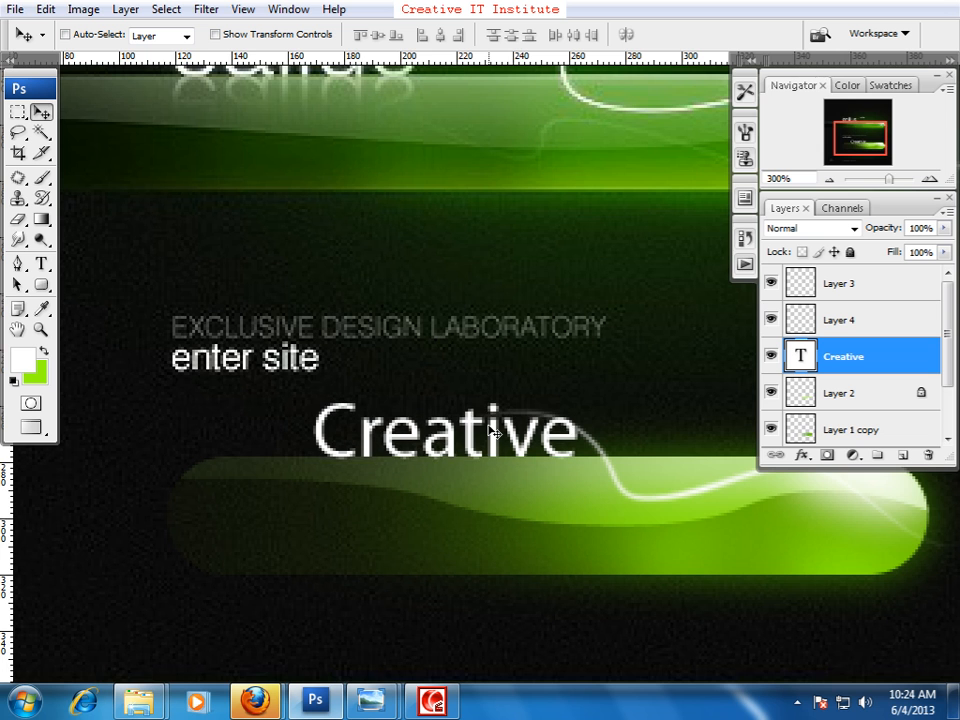
pyautogui.scroll(-1, 494, 432)
pyautogui.moveTo(514, 454); pyautogui.dragTo(407, 450)
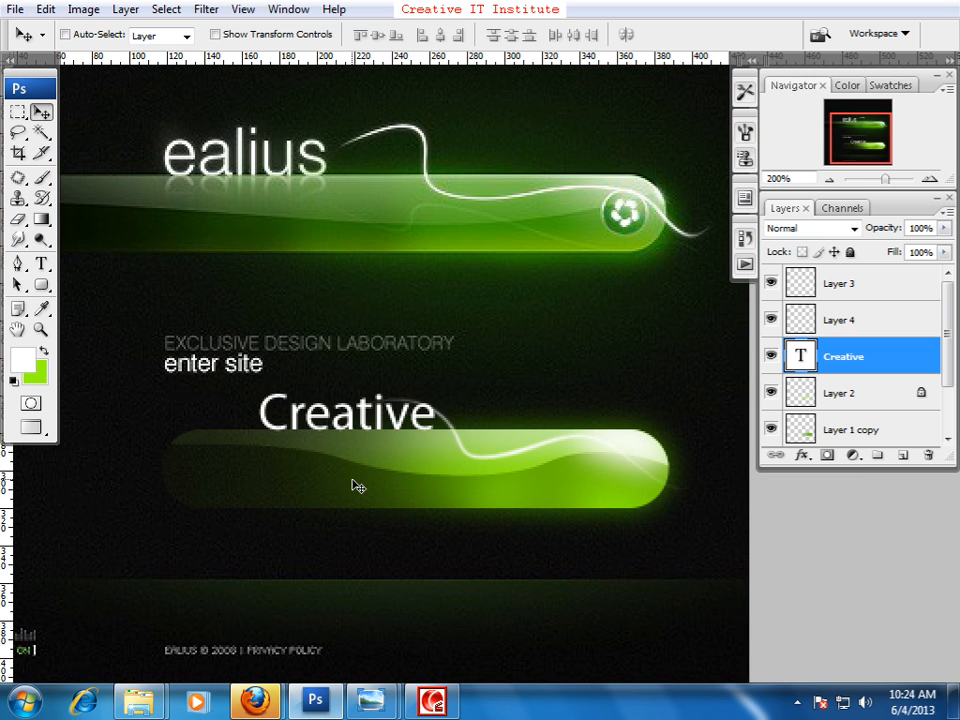
pyautogui.moveTo(341, 461); pyautogui.dragTo(343, 445)
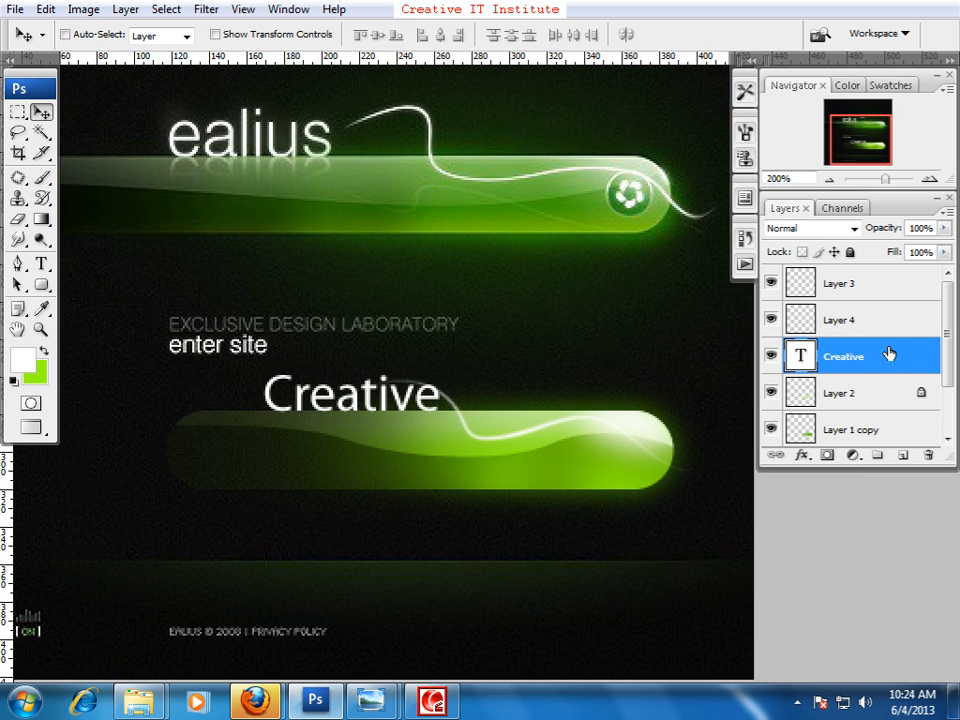
# Step: Duplicate the Creative text layer and flip the original Creative layer vertically
pyautogui.hotkey('ctrl', 'j')
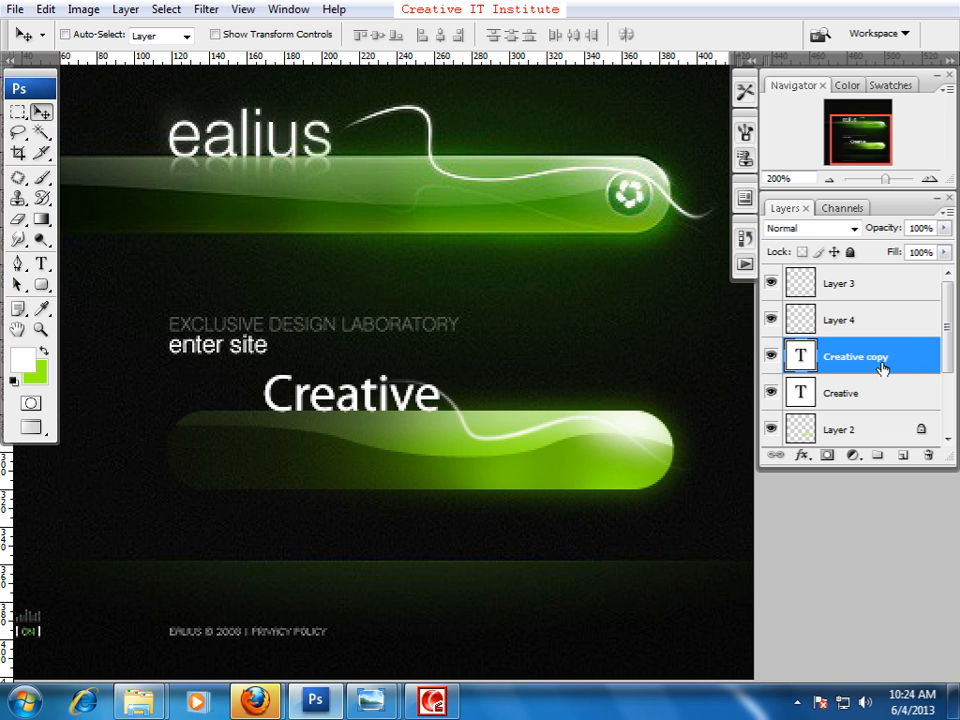
pyautogui.click(874, 396)
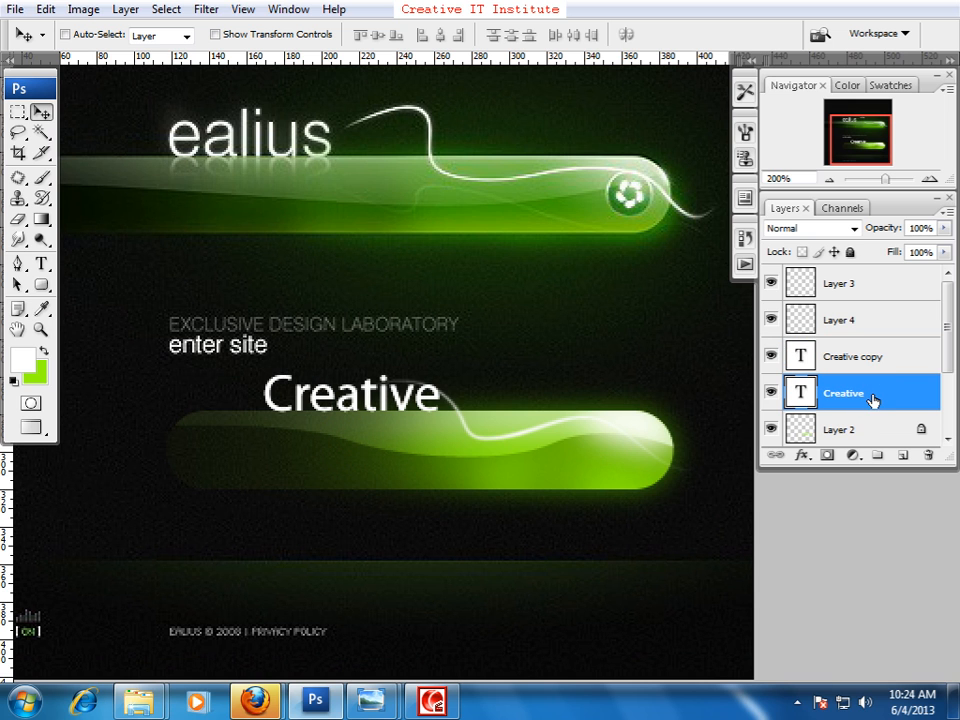
pyautogui.hotkey('ctrl', 't')
pyautogui.rightClick(403, 412)
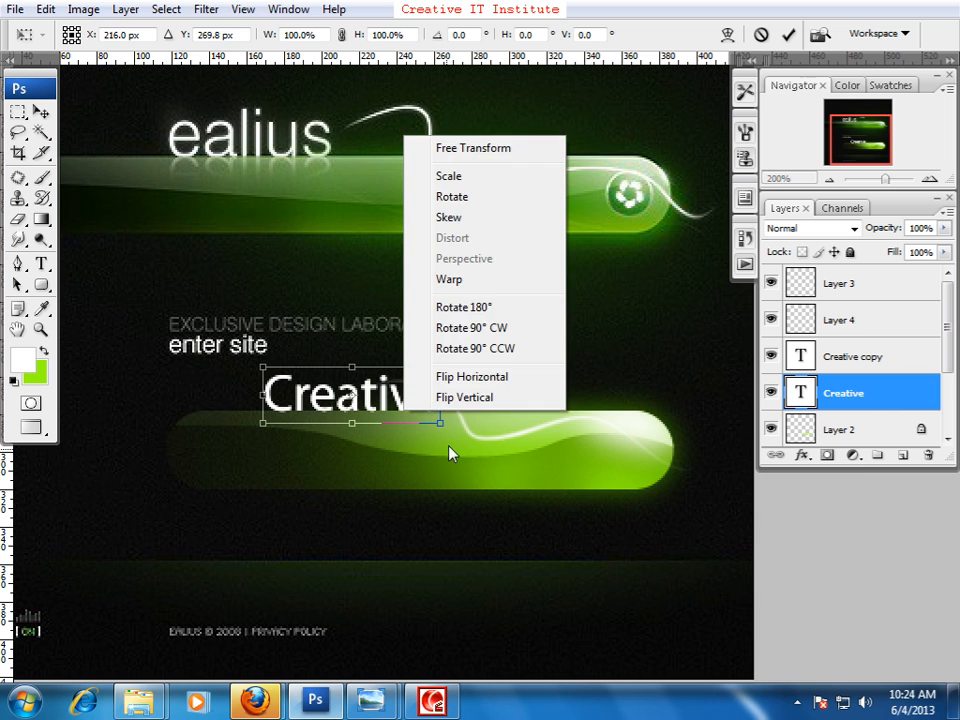
pyautogui.click(440, 398)
# Step: Nudge the flipped text down to Y 286.3 px so it mirrors the title along its baseline, and apply the transform
pyautogui.press('Down')
pyautogui.press('Down')
pyautogui.press('Down')
pyautogui.press('Down')
pyautogui.press('Down')
pyautogui.press('Down')
pyautogui.press('Down')
pyautogui.press('Down')
pyautogui.press('Down')
pyautogui.press('Down')
pyautogui.press('Down')
pyautogui.press('Down')
pyautogui.press('Down')
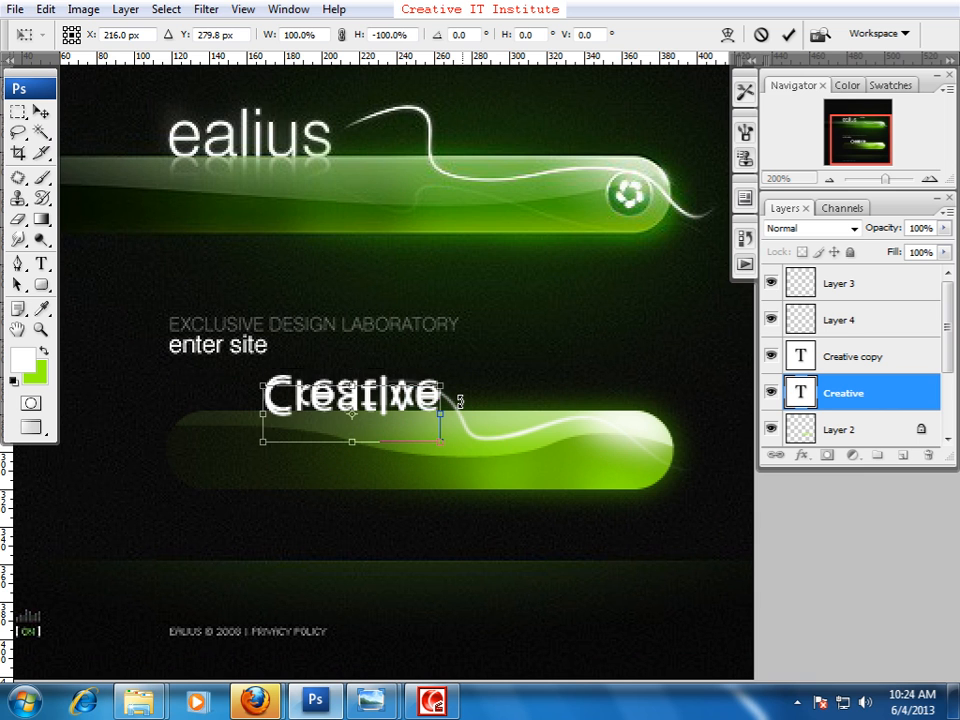
pyautogui.press('Down')
pyautogui.press('Down')
pyautogui.press('Down')
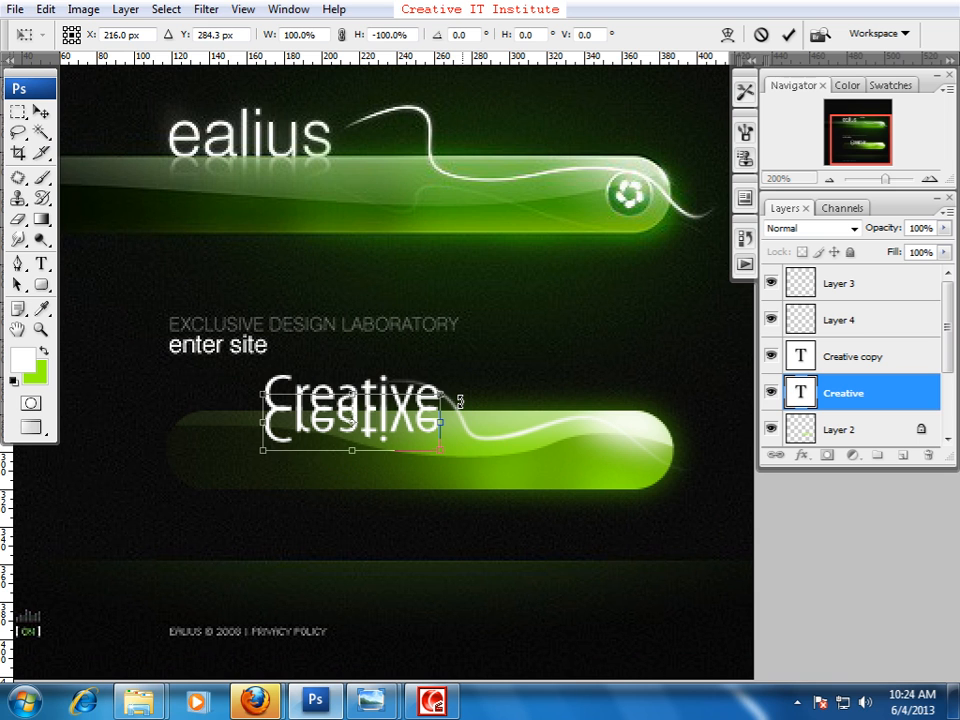
pyautogui.press('Down')
pyautogui.press('Down')
pyautogui.press('Up')
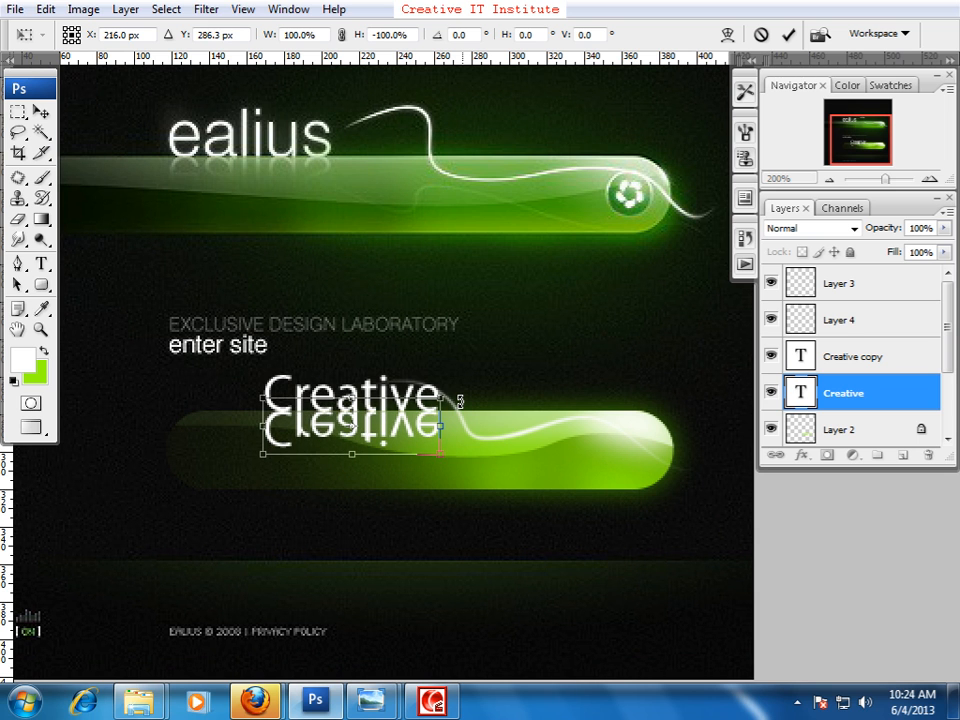
pyautogui.press('Return')
# Step: Lower the opacity of the flipped Creative layer to 24%, comparing it with the original ealius reflection
pyautogui.moveTo(943, 228); pyautogui.dragTo(883, 259)
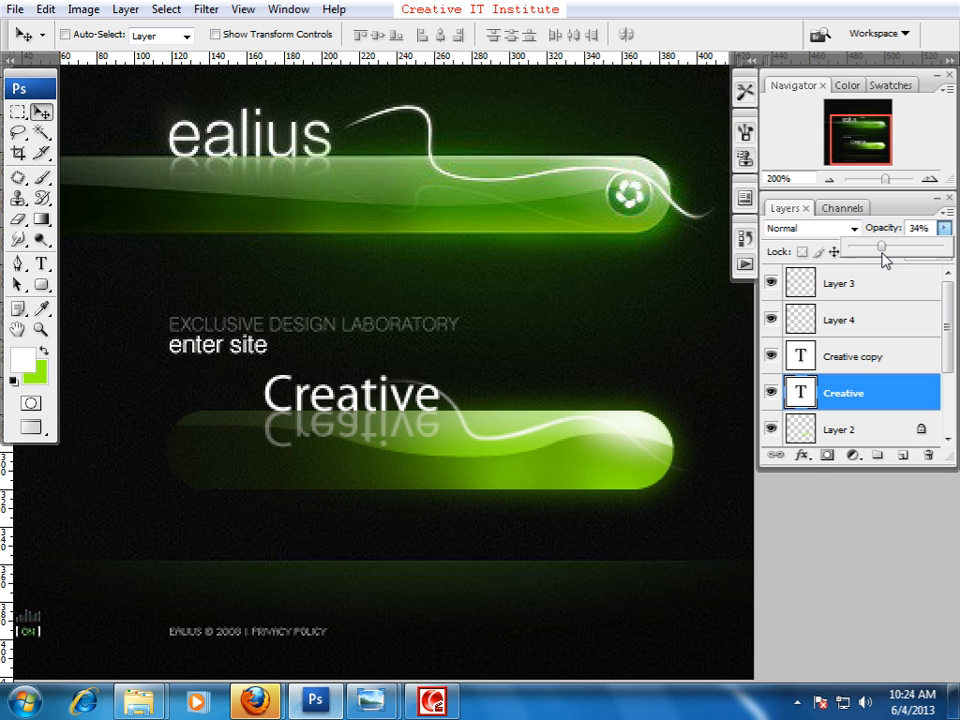
pyautogui.hotkey('ctrl', '+')
pyautogui.moveTo(407, 402); pyautogui.dragTo(661, 595)
pyautogui.moveTo(577, 377); pyautogui.dragTo(553, 459)
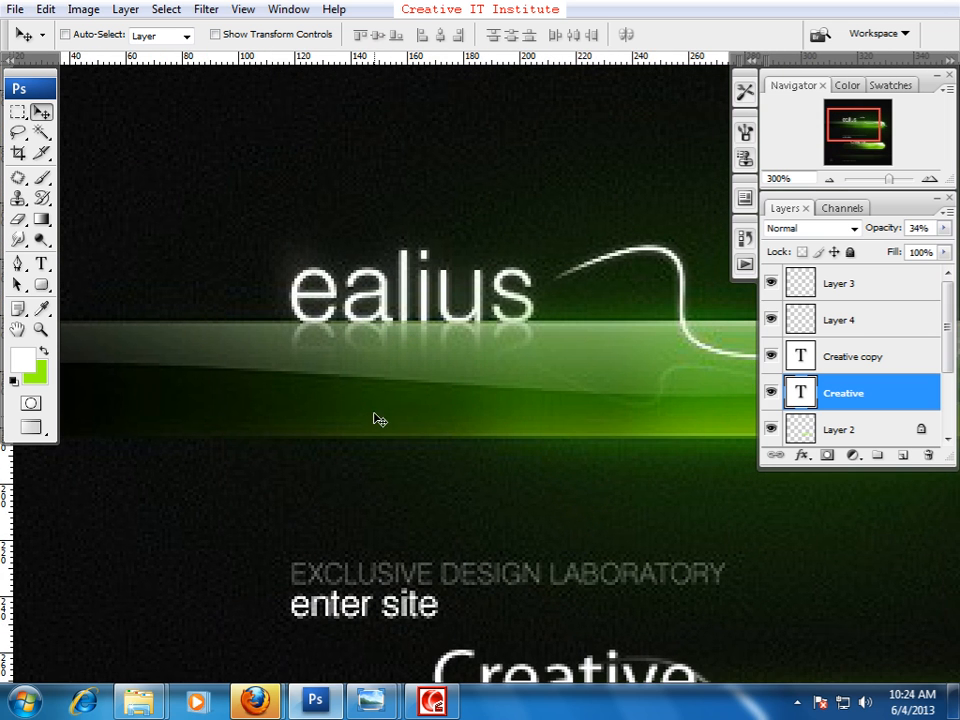
pyautogui.moveTo(519, 474); pyautogui.dragTo(535, 437)
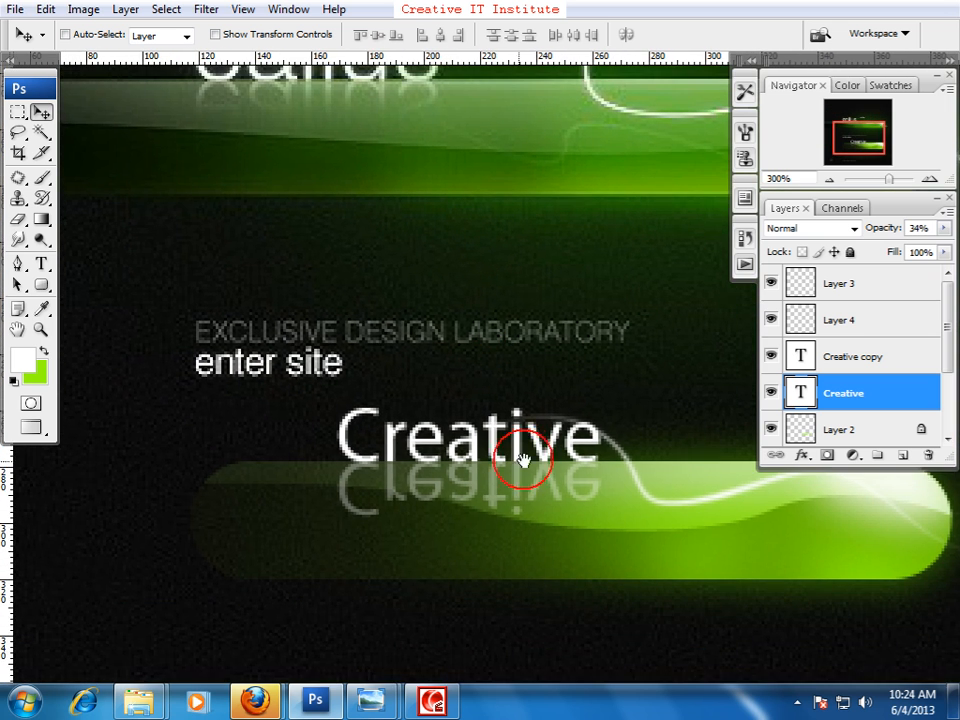
pyautogui.moveTo(943, 228); pyautogui.dragTo(873, 256)
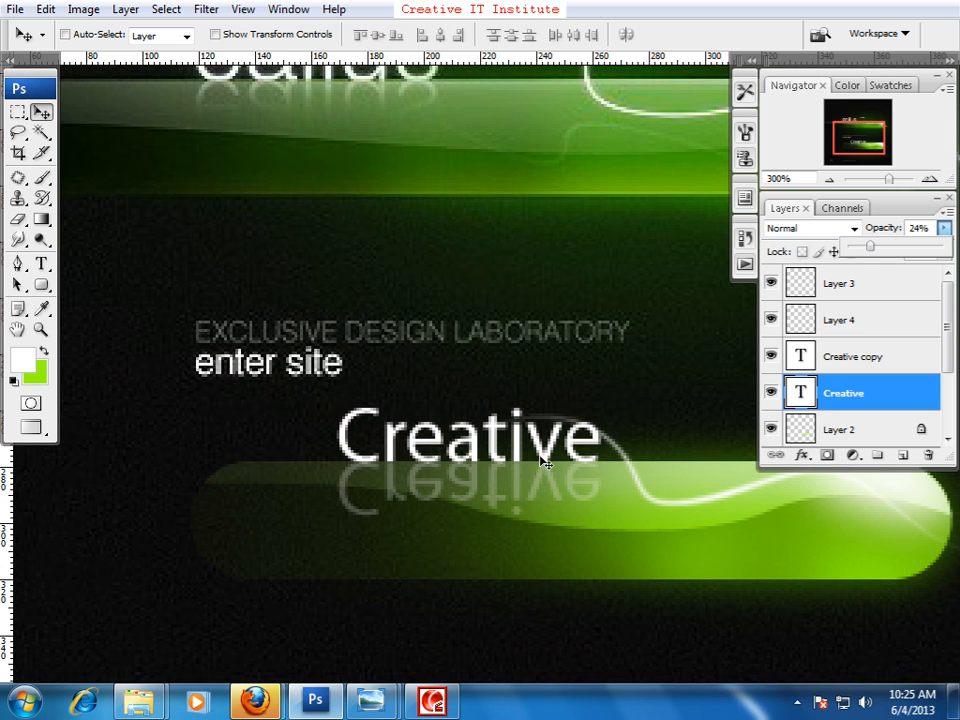
# Step: Rasterize the flipped Creative text layer
pyautogui.click(860, 404)
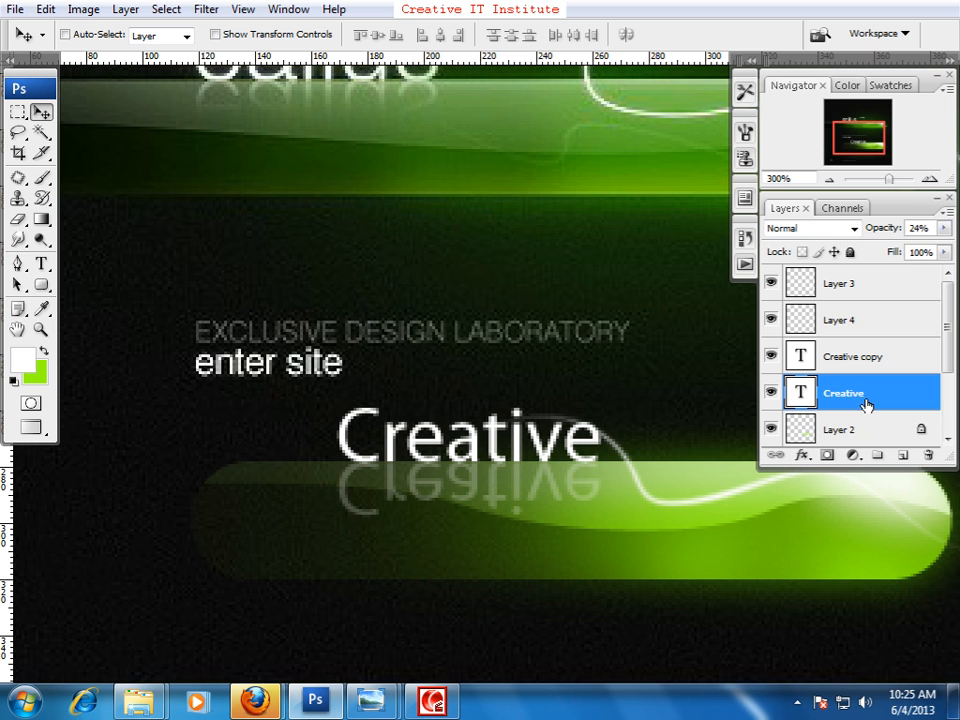
pyautogui.rightClick(908, 394)
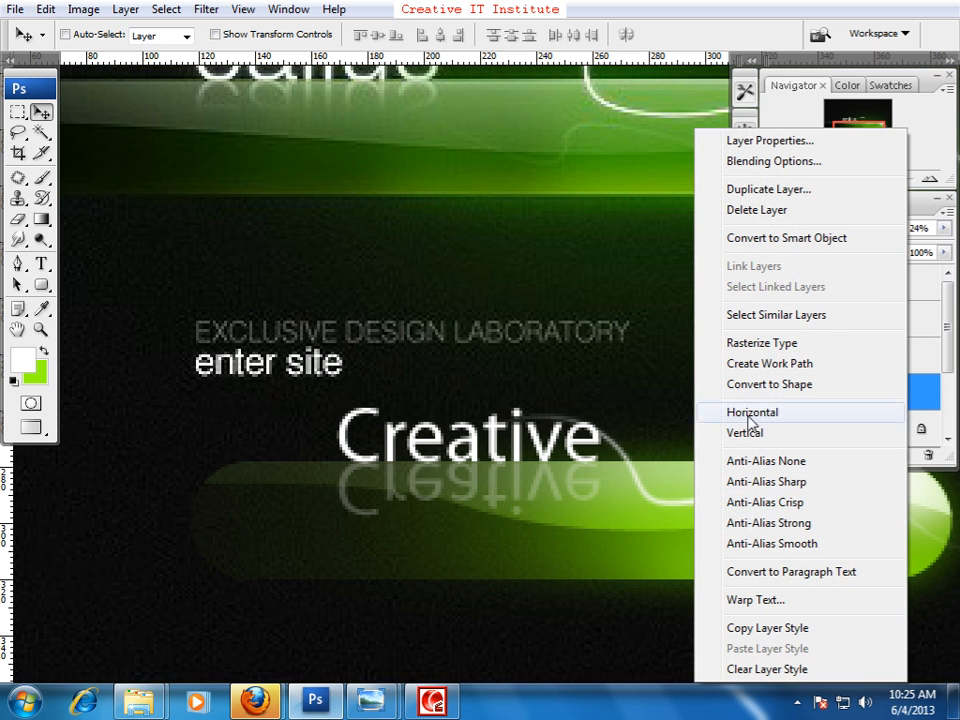
pyautogui.click(762, 344)
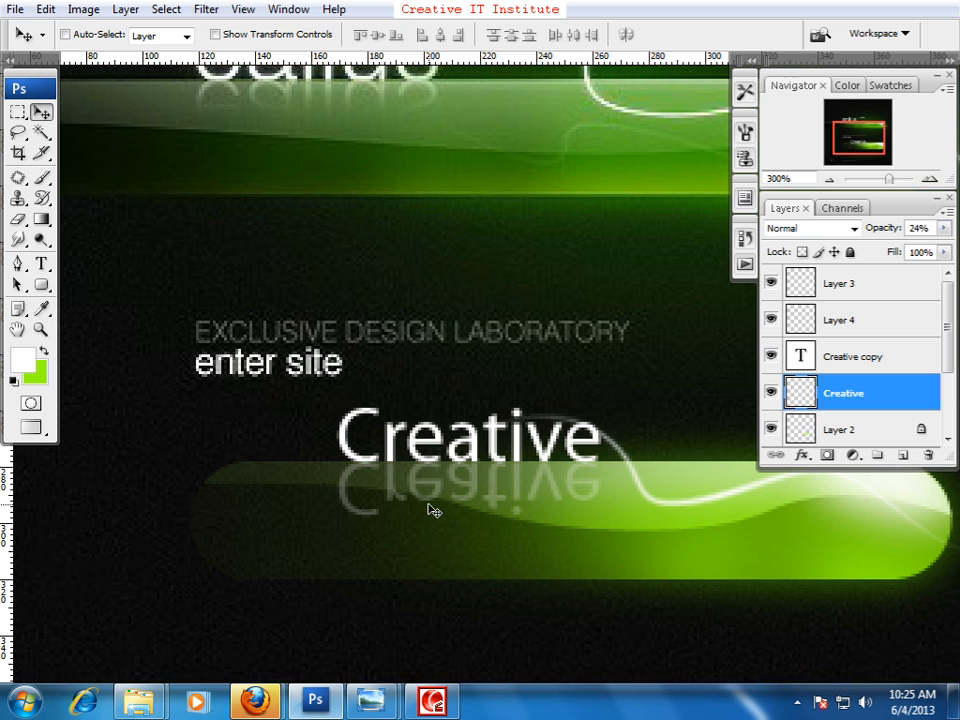
# Step: Fade out the lower part of the Creative reflection with a soft Eraser at 69% opacity, reducing the tip to 50 px
pyautogui.click(18, 219)
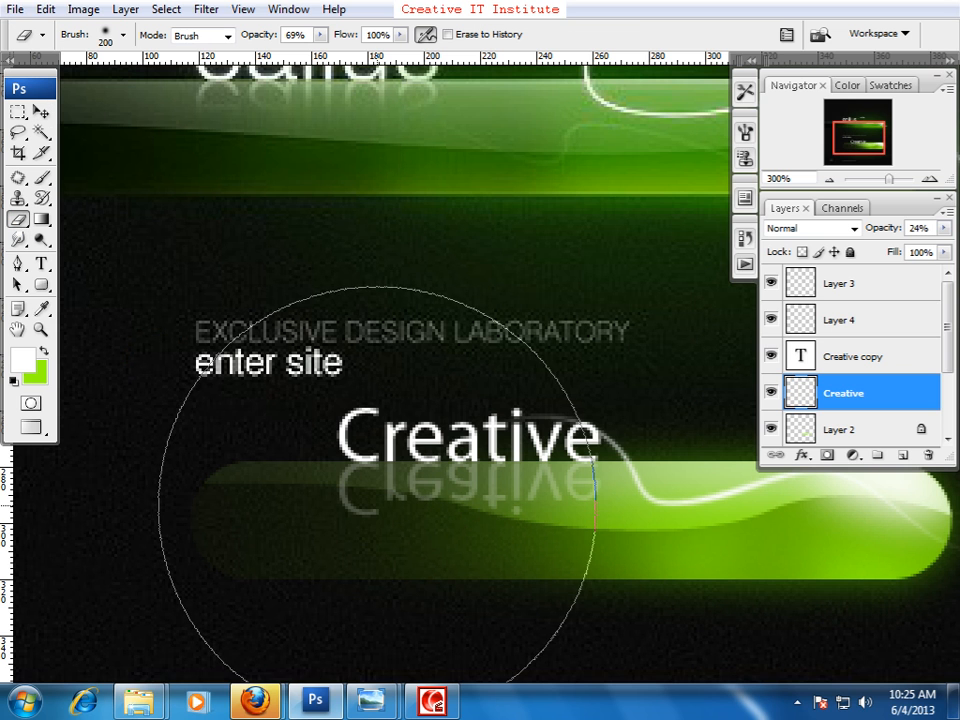
pyautogui.press('[')
pyautogui.press('[')
pyautogui.press('[')
pyautogui.press('[')
pyautogui.press('[')
pyautogui.press('[')
pyautogui.press('[')
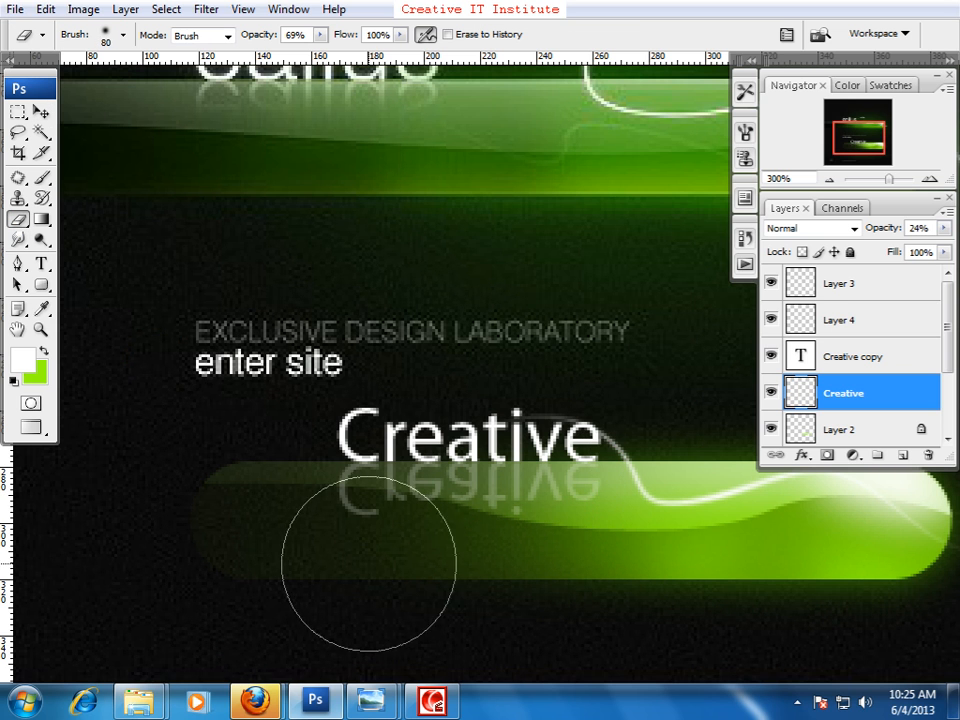
pyautogui.moveTo(346, 560)
pyautogui.mouseDown()
pyautogui.moveTo(317, 561)
pyautogui.moveTo(467, 551)
pyautogui.moveTo(686, 568)
pyautogui.moveTo(362, 560)
pyautogui.mouseUp()
pyautogui.press('[')
pyautogui.moveTo(505, 568)
pyautogui.mouseDown()
pyautogui.moveTo(486, 566)
pyautogui.moveTo(498, 556)
pyautogui.moveTo(317, 570)
pyautogui.moveTo(617, 568)
pyautogui.mouseUp()
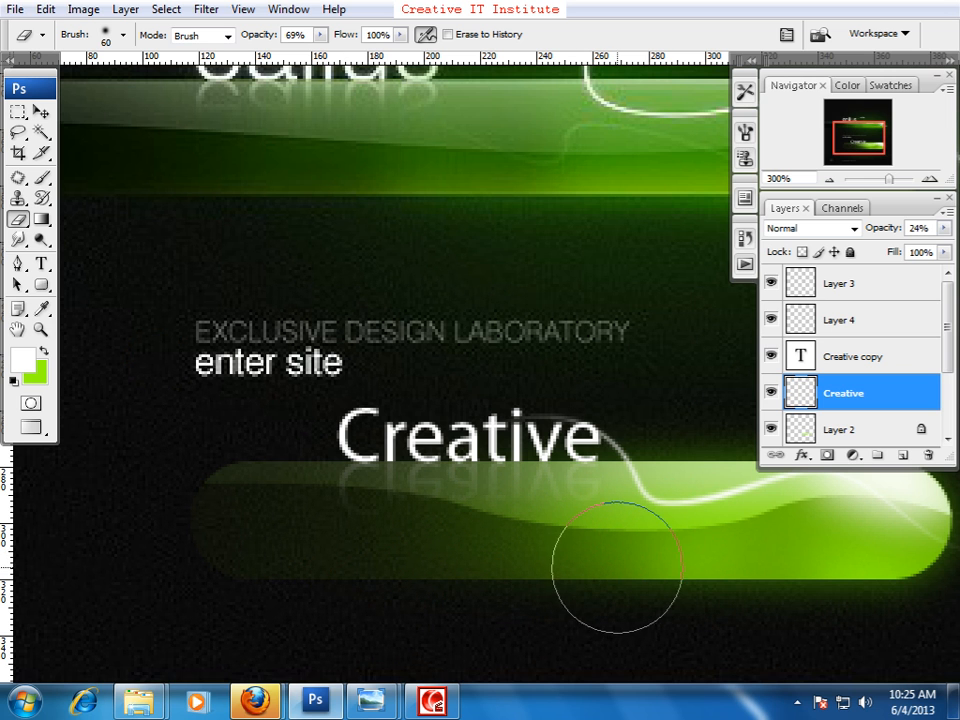
pyautogui.press('[')
pyautogui.moveTo(440, 564); pyautogui.dragTo(356, 557)
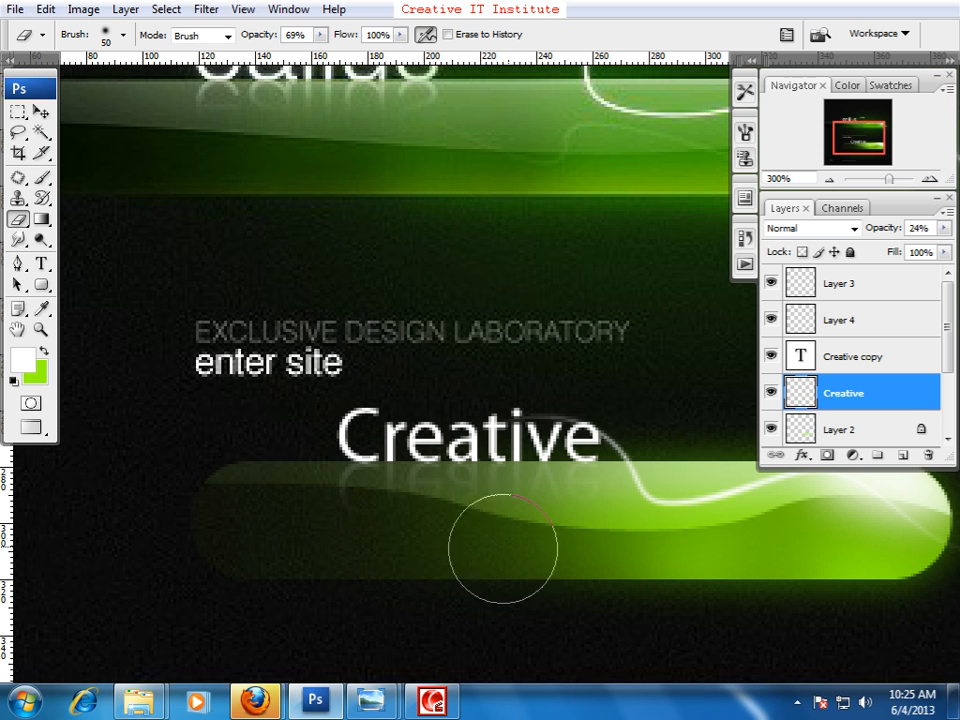
# Step: Raise the opacity of the Creative reflection layer to 48%
pyautogui.click(944, 228)
pyautogui.click(894, 250)
pyautogui.hotkey('ctrl', '1')
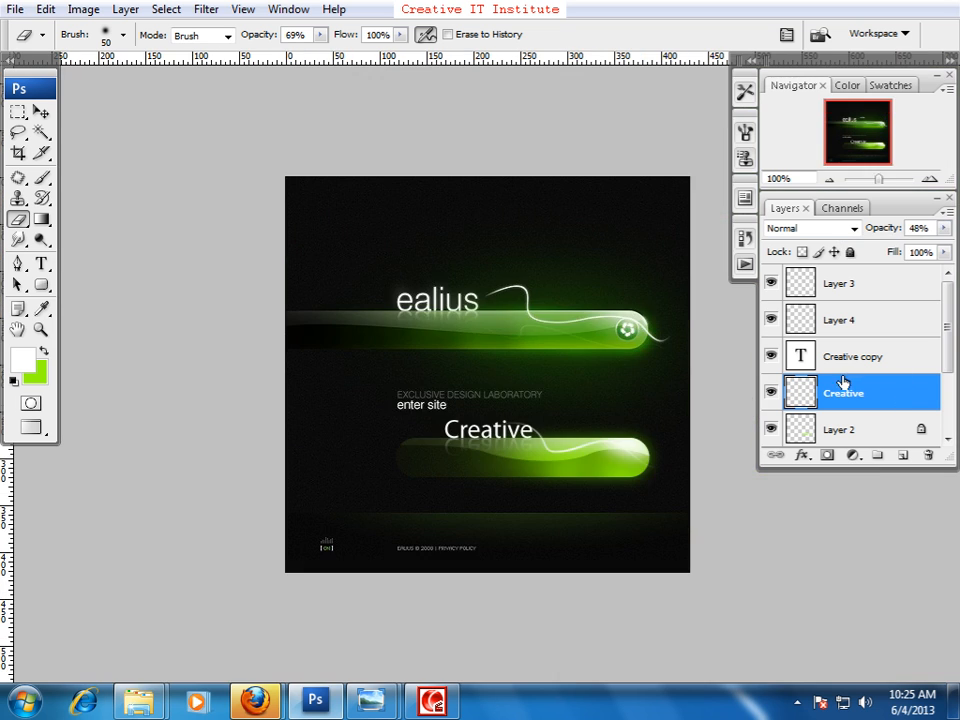
pyautogui.click(413, 456)
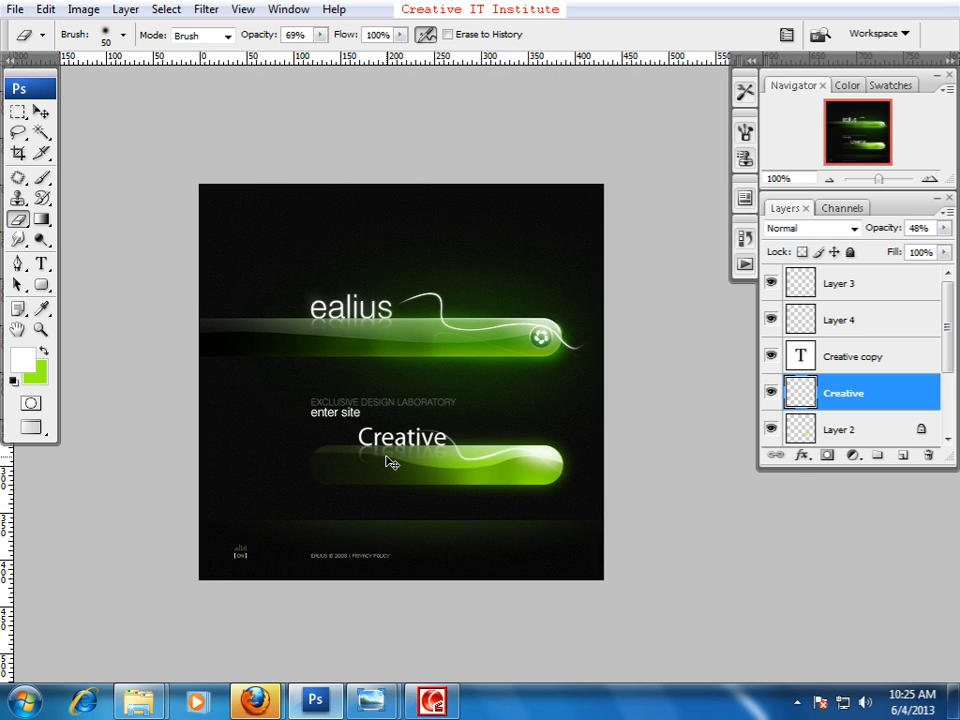
# Step: Erase a little more of the reflection's lower edge using the Eraser with a 40 px tip
pyautogui.hotkey('ctrl', '+')
pyautogui.press('[')
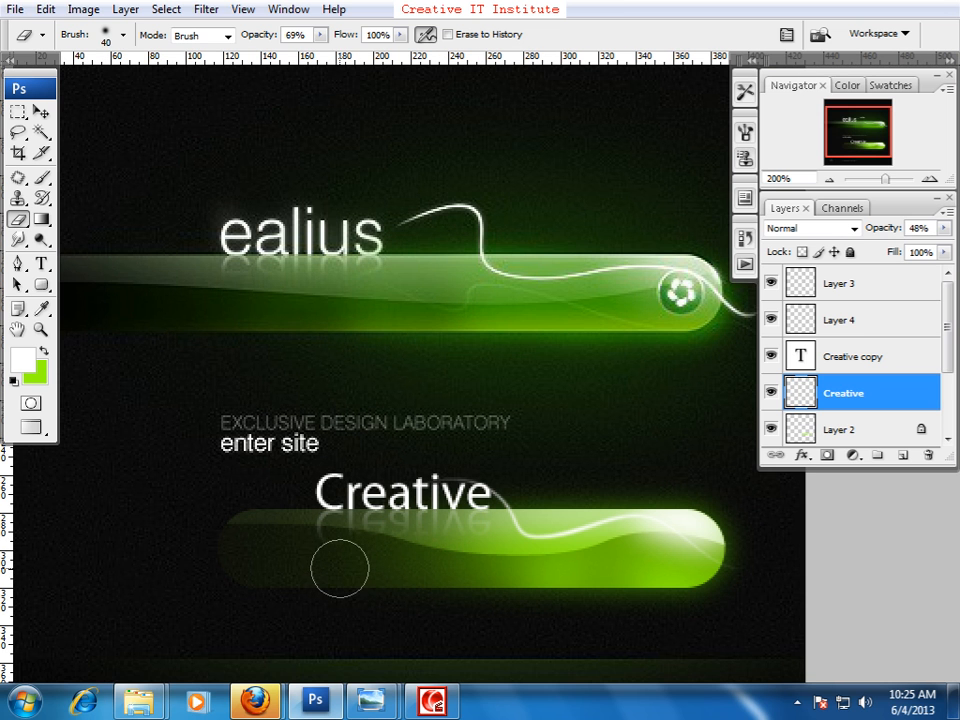
pyautogui.click(337, 575)
pyautogui.moveTo(579, 583); pyautogui.dragTo(519, 574)
# Step: Toggle individual layers off and on to identify the one holding the white swirl line
pyautogui.click(40, 111)
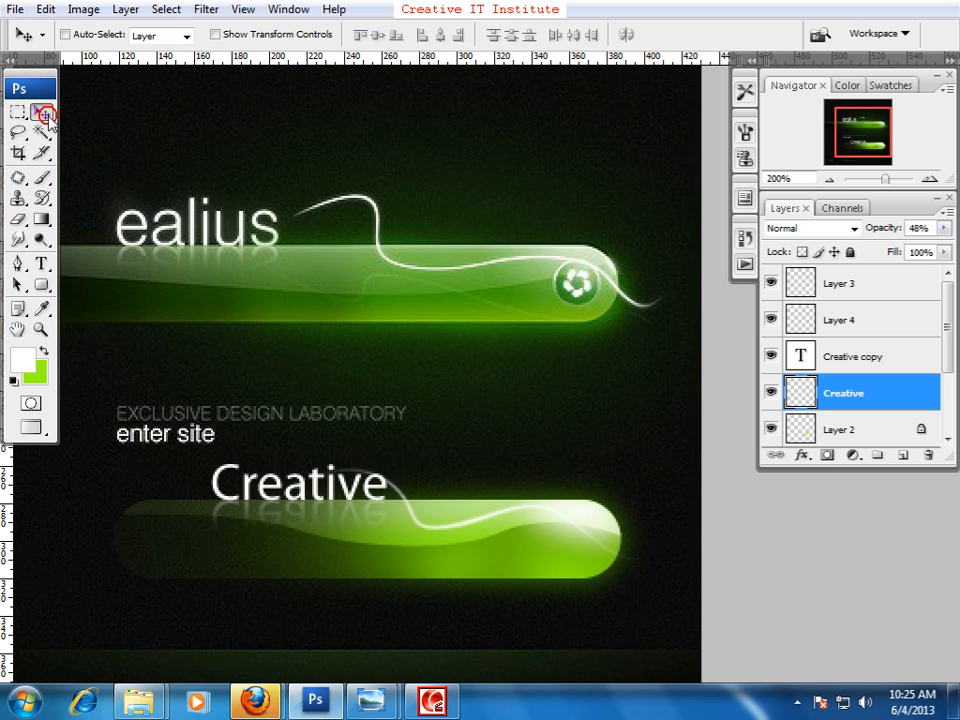
pyautogui.moveTo(388, 406); pyautogui.dragTo(375, 396)
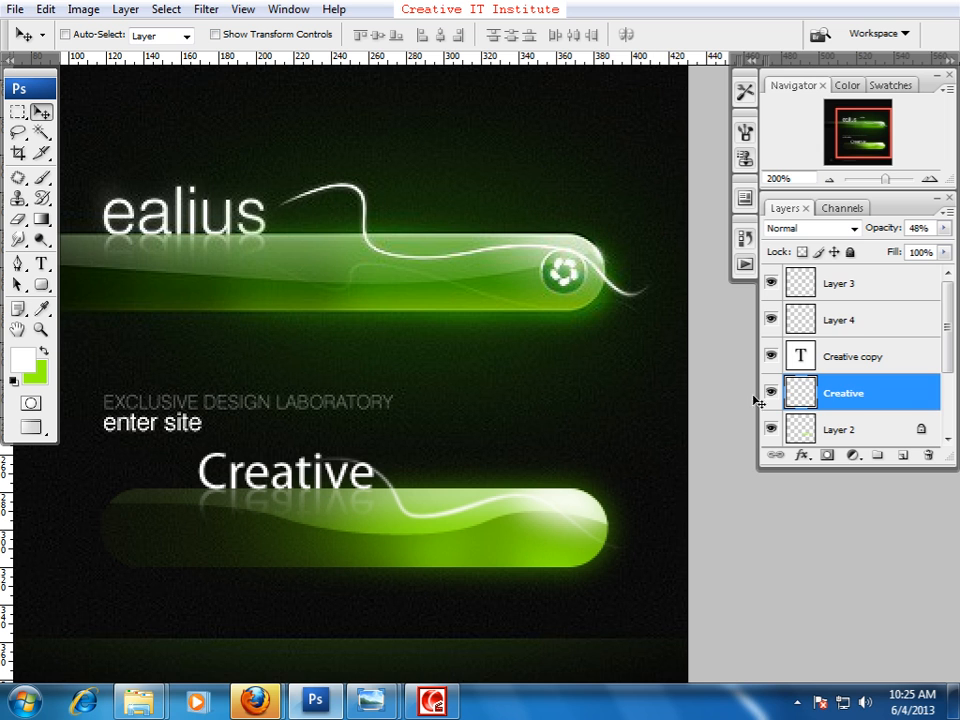
pyautogui.scroll(-2, 823, 318)
pyautogui.click(771, 319)
pyautogui.click(771, 319)
pyautogui.click(771, 356)
pyautogui.click(771, 356)
pyautogui.scroll(2, 778, 345)
pyautogui.click(771, 319)
pyautogui.click(771, 319)
# Step: Duplicate the white swirl line on Layer 4, flip the copy vertically and move it 20 px down
pyautogui.click(795, 320)
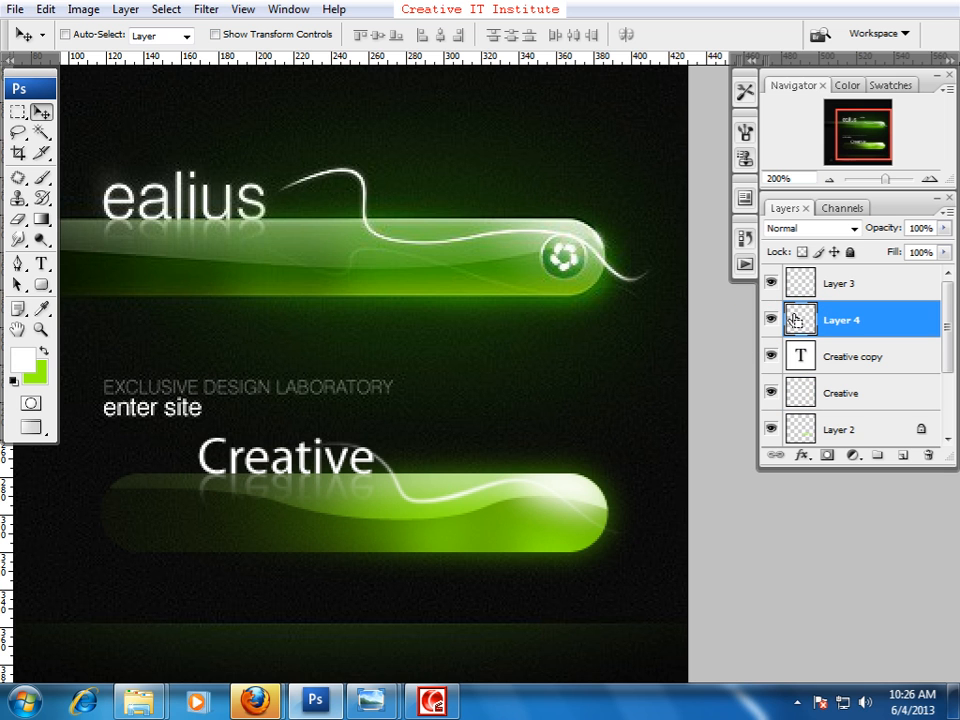
pyautogui.hotkey('ctrl', 'j')
pyautogui.hotkey('ctrl', 't')
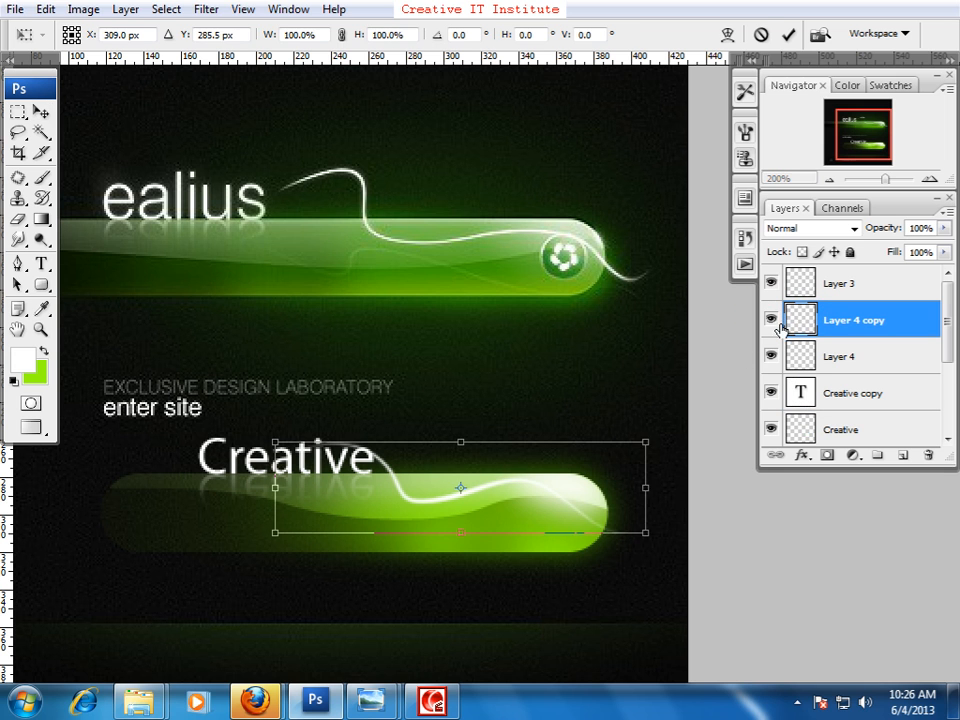
pyautogui.rightClick(549, 506)
pyautogui.click(616, 492)
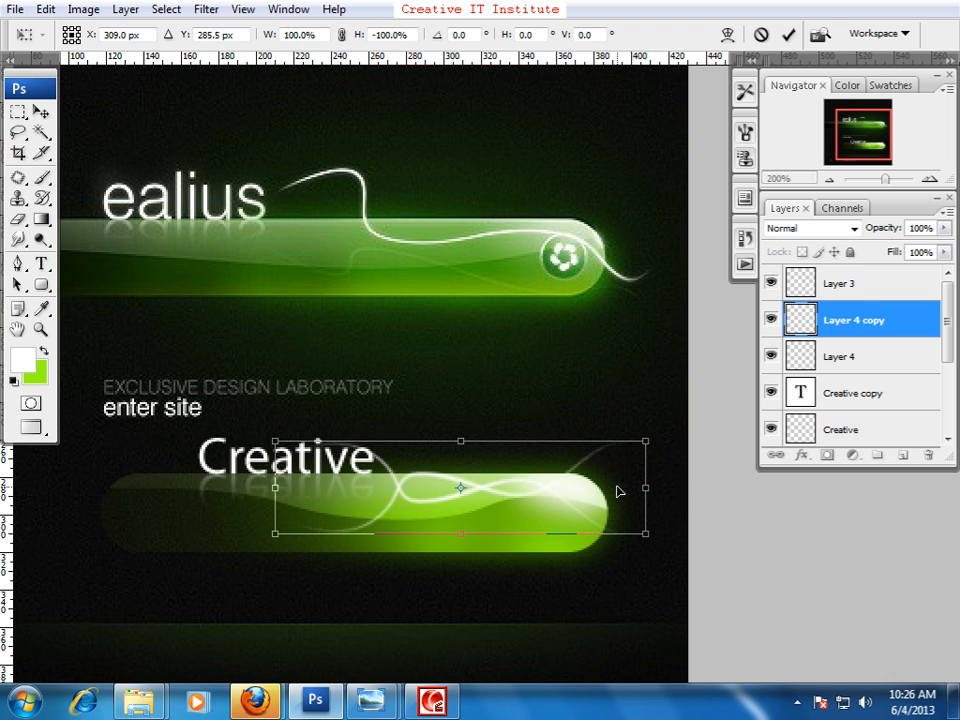
pyautogui.hotkey('shift', 'Down')
pyautogui.hotkey('shift', 'Down')
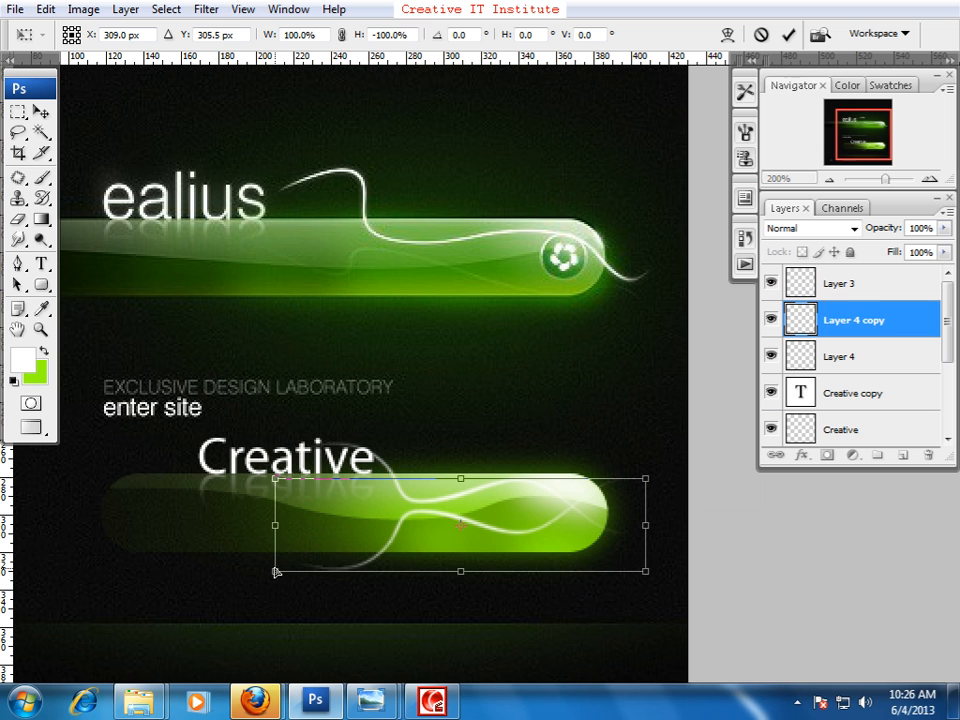
# Step: Distort the flipped swirl copy, raising its lower-left corner and pulling its lower-right corner outward and down past the bar's end
pyautogui.moveTo(274, 569); pyautogui.dragTo(276, 542)
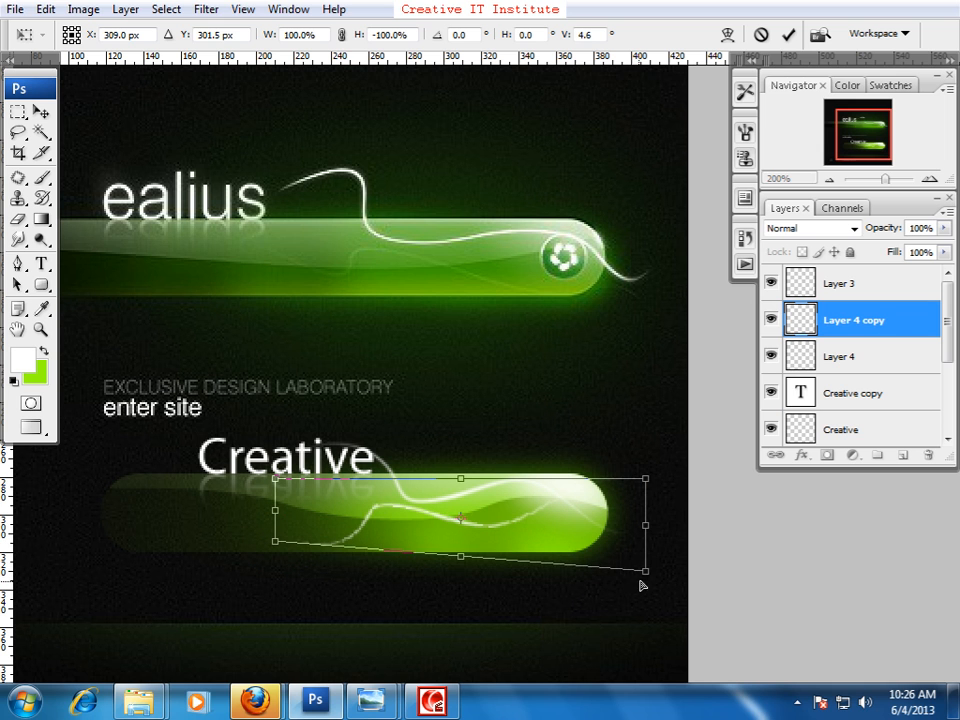
pyautogui.moveTo(647, 570); pyautogui.dragTo(697, 591)
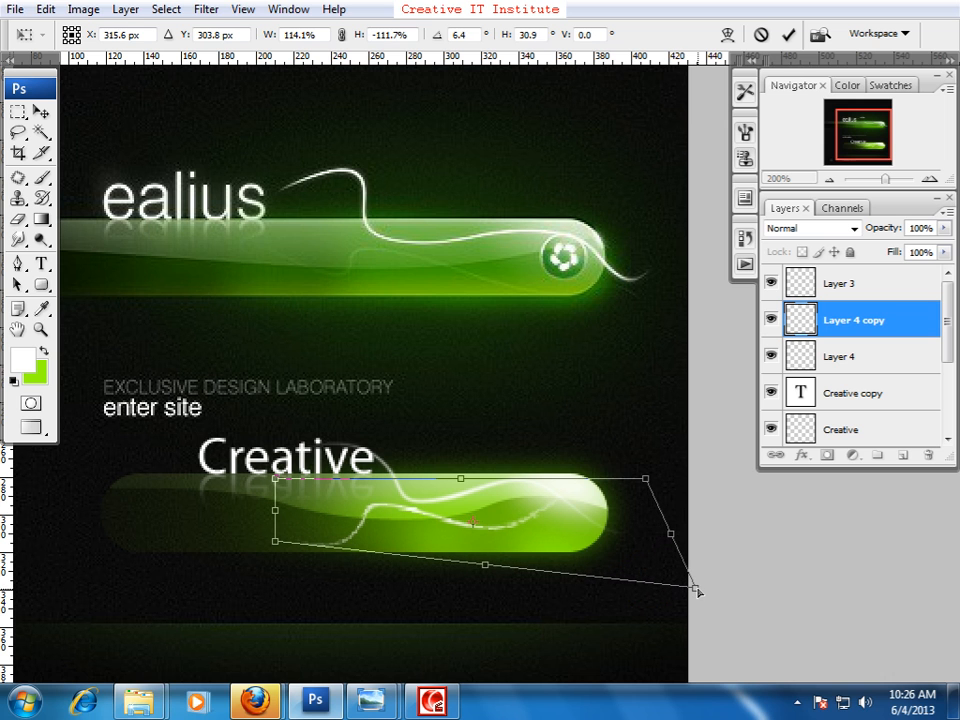
pyautogui.press('Return')
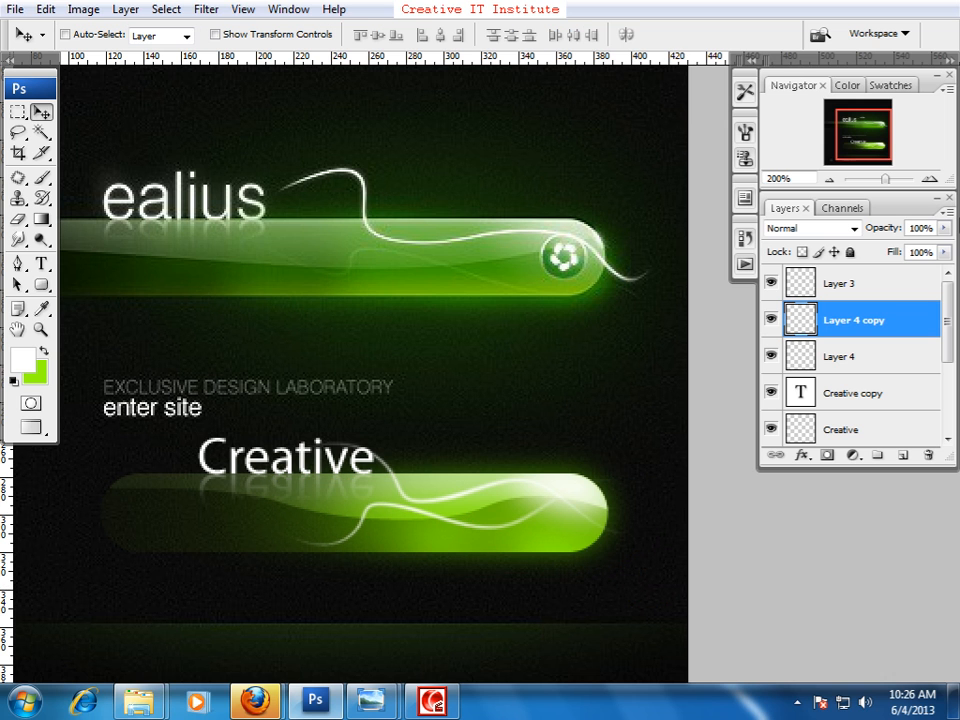
# Step: Lower the opacity of the flipped swirl copy to 21%
pyautogui.click(944, 228)
pyautogui.moveTo(944, 246); pyautogui.dragTo(870, 256)
pyautogui.click(506, 403)
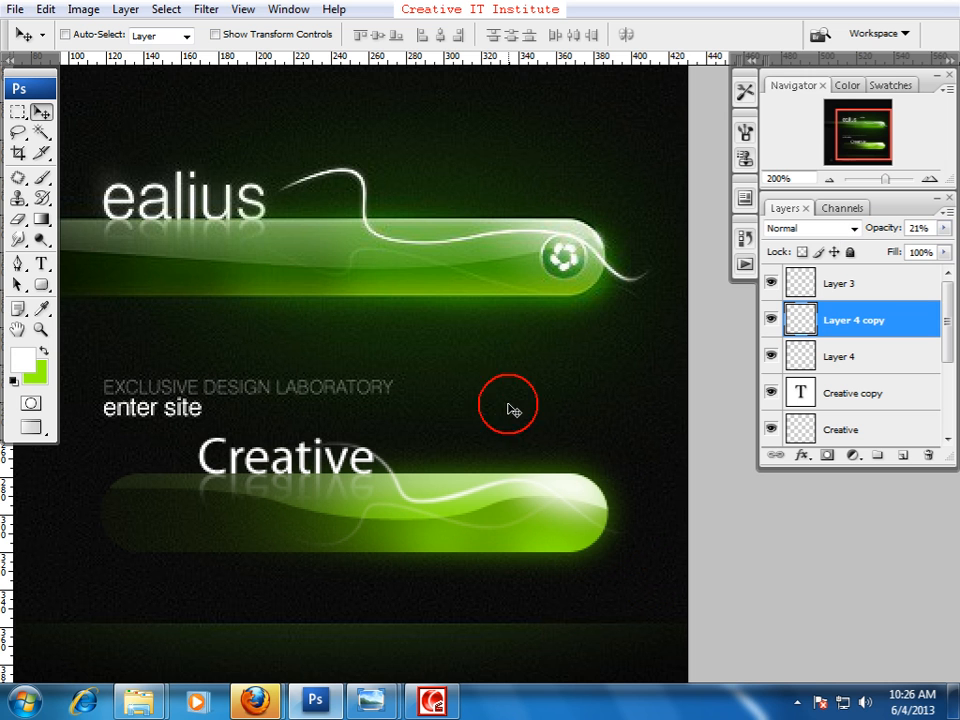
# Step: Inspect the faded swirl reflection up close, and check the whole design at 100% zoom
pyautogui.press('space')
pyautogui.moveTo(431, 390); pyautogui.dragTo(430, 277)
pyautogui.moveTo(455, 470); pyautogui.dragTo(471, 450)
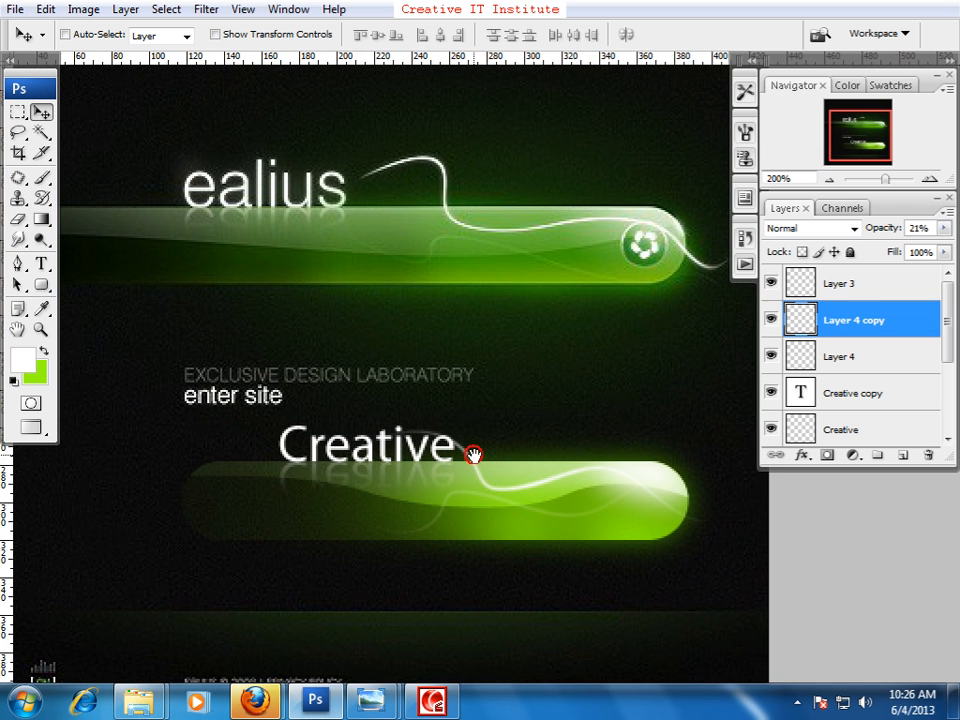
pyautogui.moveTo(291, 482); pyautogui.dragTo(349, 478)
pyautogui.moveTo(439, 444); pyautogui.dragTo(367, 444)
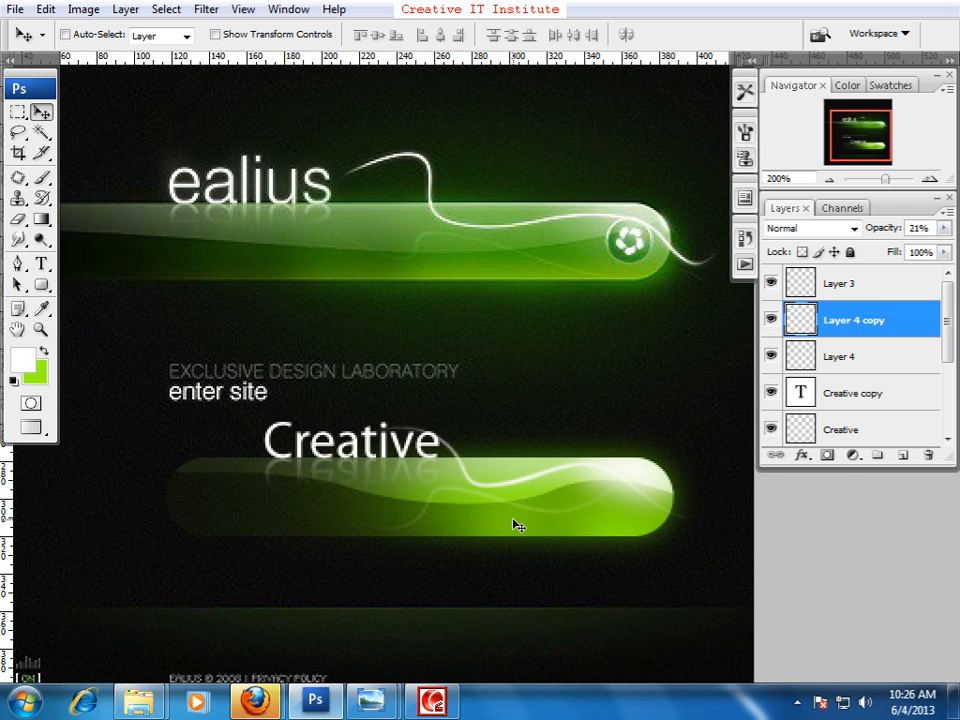
pyautogui.hotkey('ctrl', '-')
pyautogui.moveTo(561, 518); pyautogui.dragTo(542, 484)
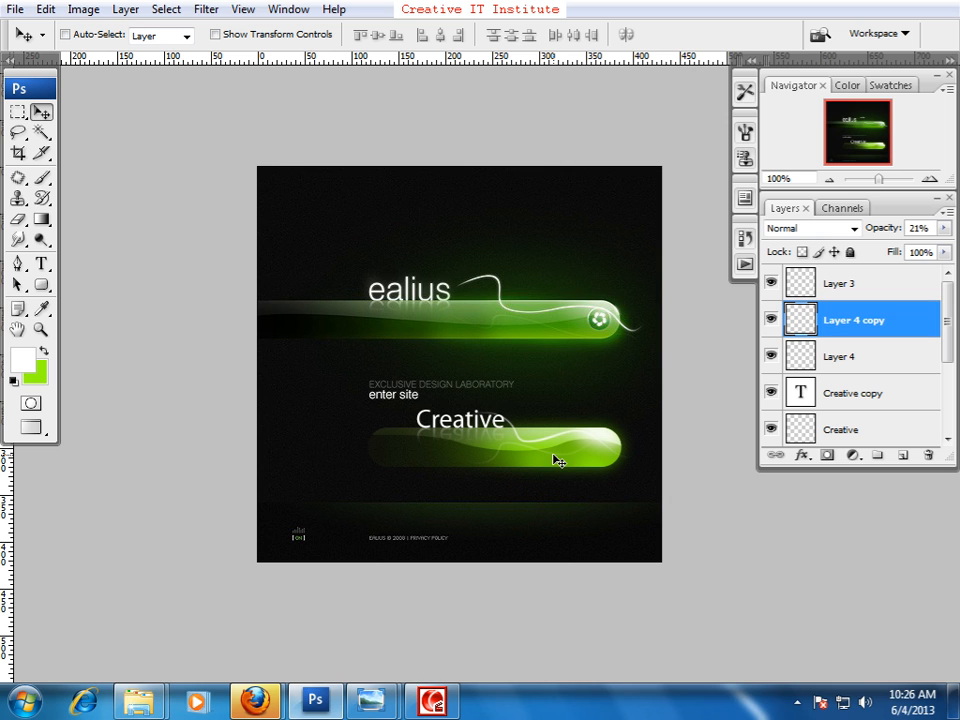
pyautogui.click(432, 703)
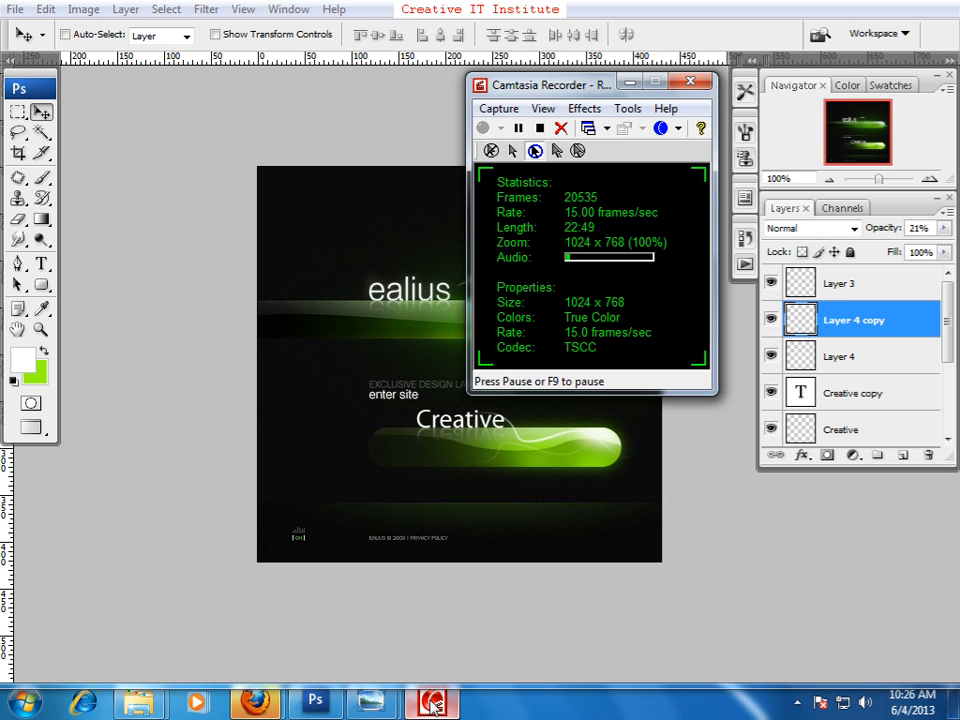